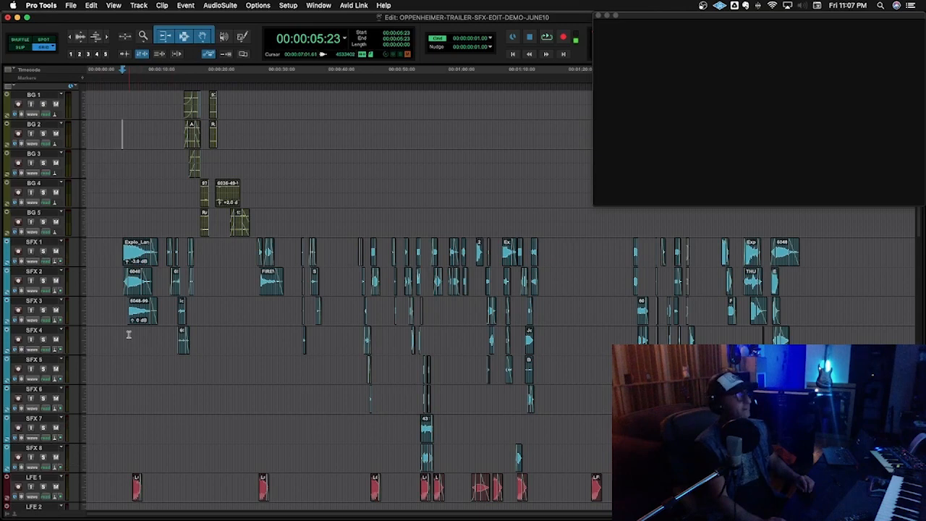
Step: Display the track list and bring the hidden GUIDE AUDIO track into view in the edit window
scroll(128, 333, "down", 5)
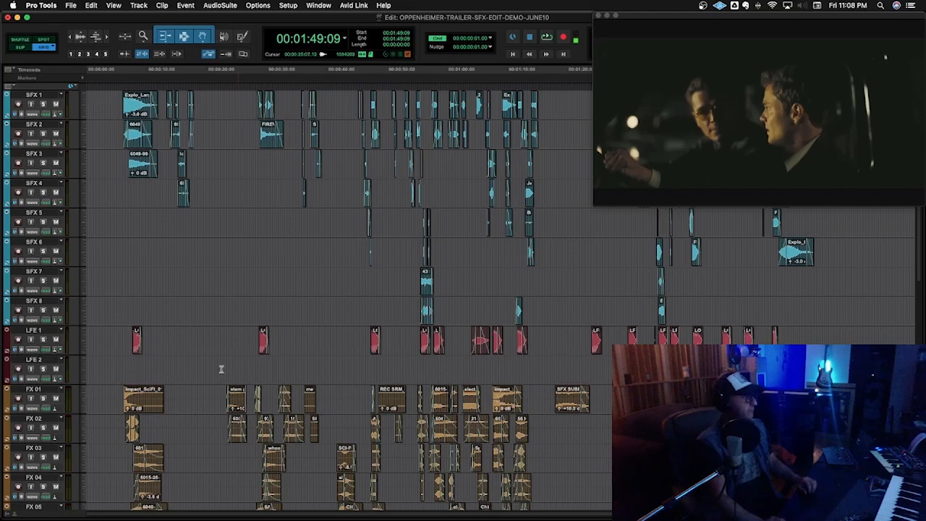
scroll(170, 374, "down", 2)
left_click(29, 332)
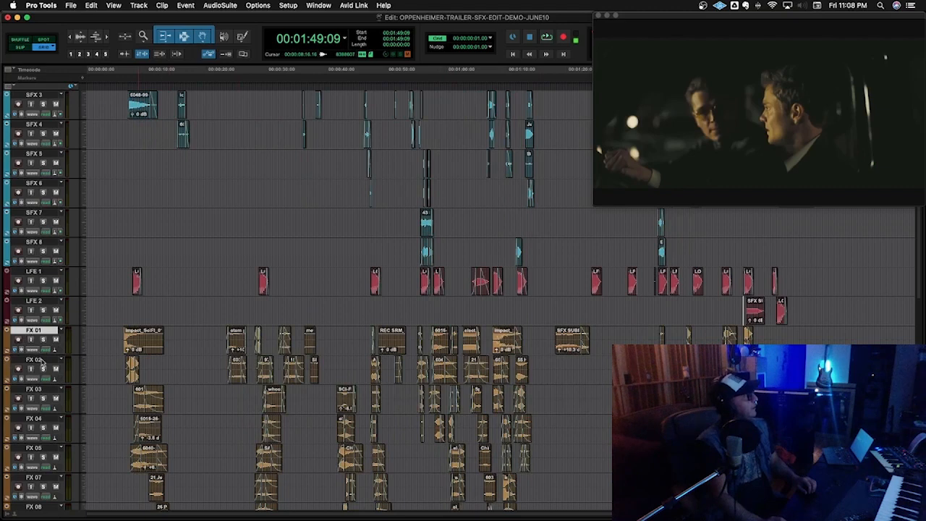
scroll(42, 364, "down", 1)
scroll(81, 379, "down", 1)
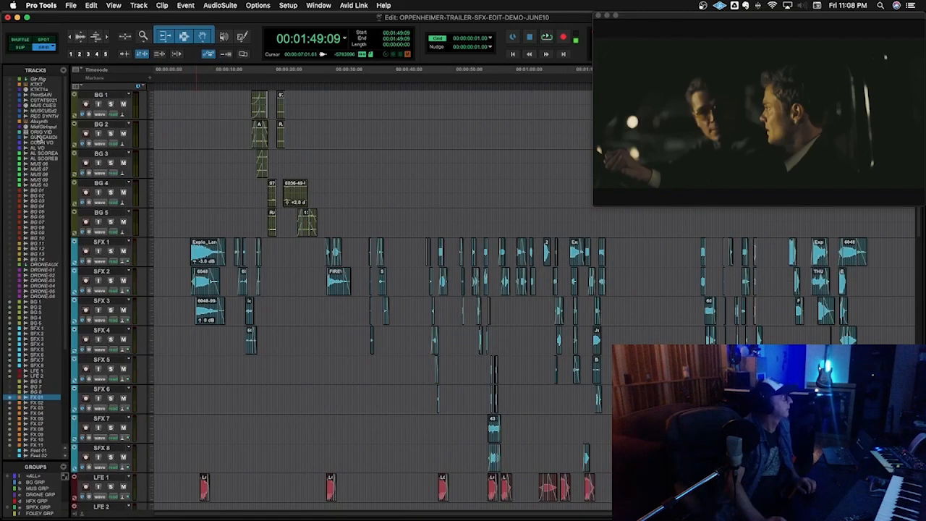
left_click(39, 138)
left_click(10, 138)
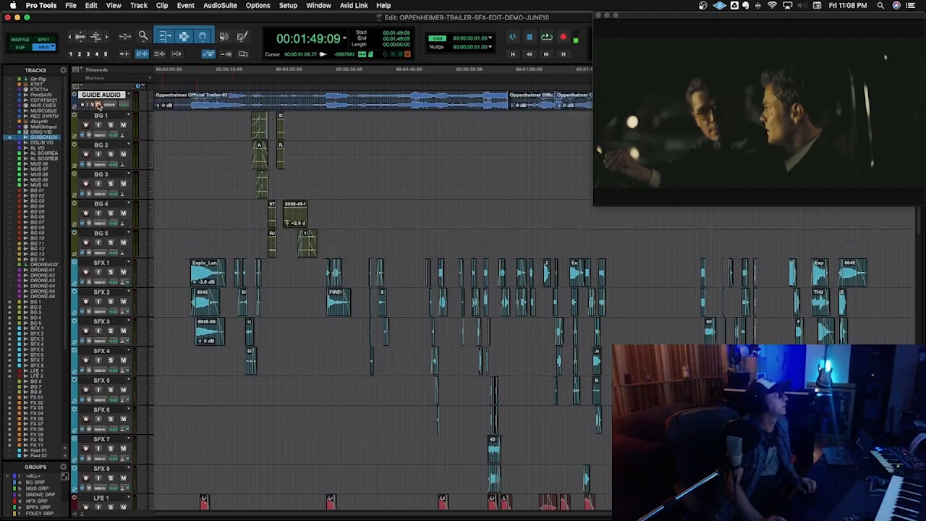
Step: Solo and expand the GUIDE AUDIO track to fill the edit window, enlarging the video window and hiding the track list
left_click(195, 107)
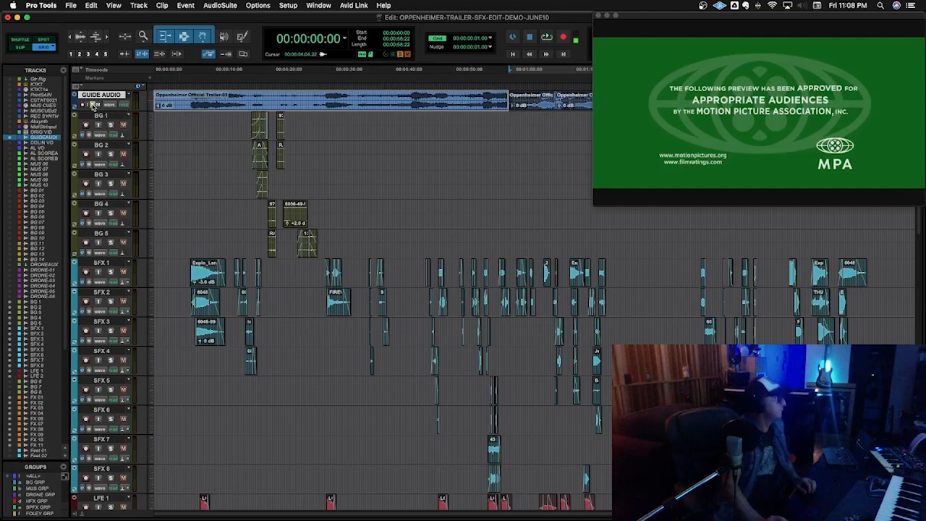
key("ctrl+e")
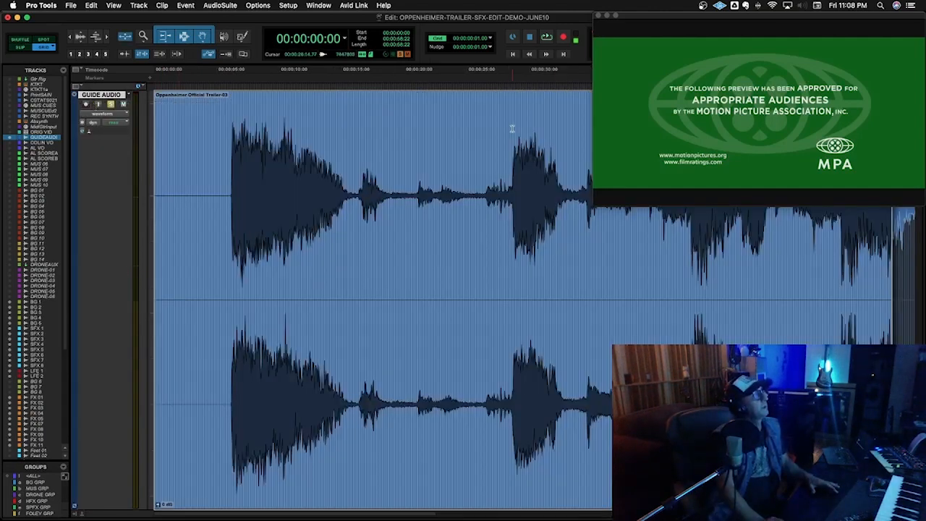
left_click_drag(594, 205, 414, 343)
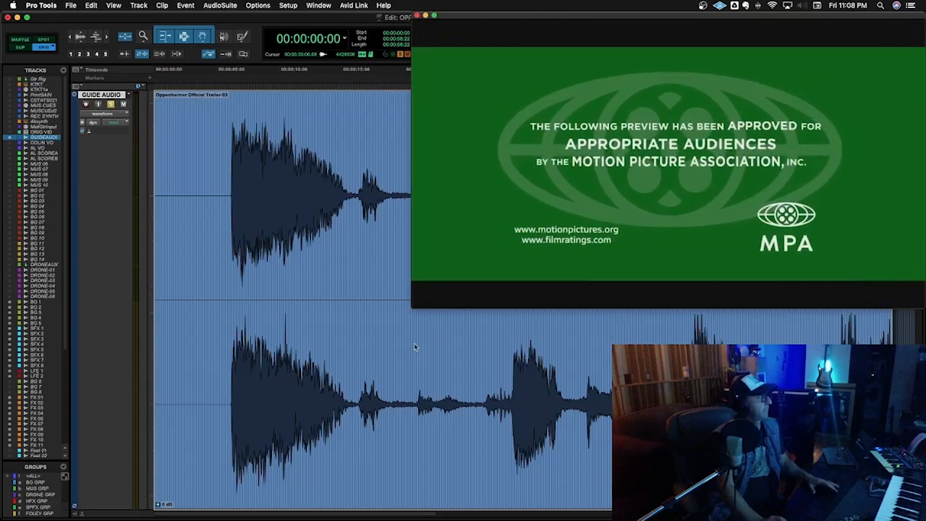
left_click(75, 513)
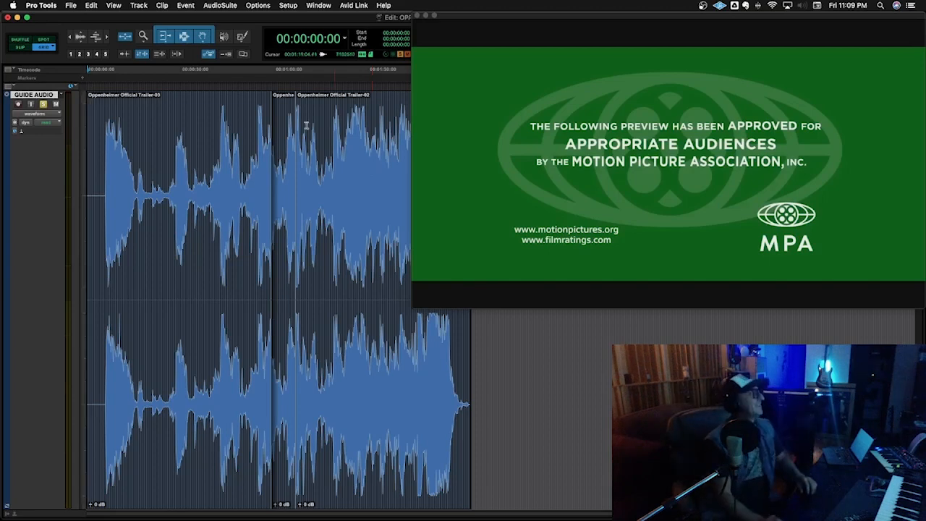
Step: Play the guide audio with the video from 00:00:05:17 through to the trailer's closing credits
left_click(104, 123)
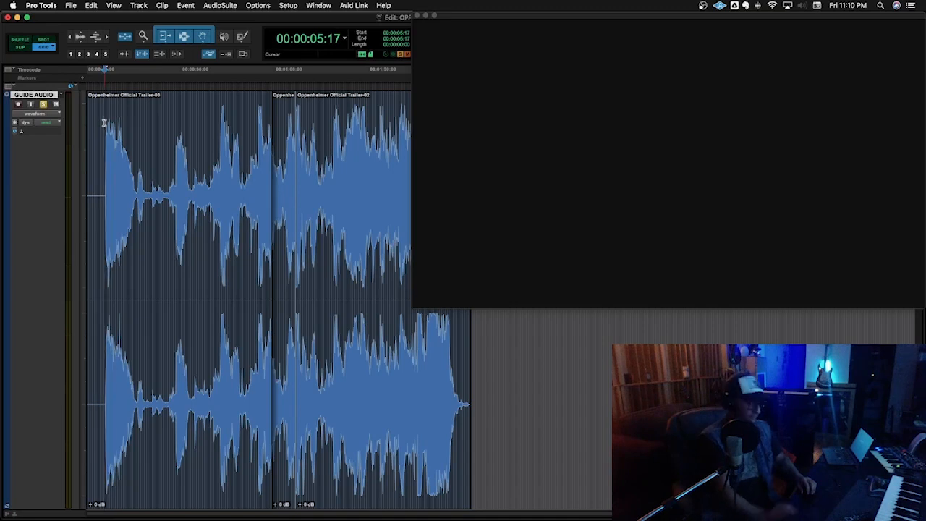
key("space")
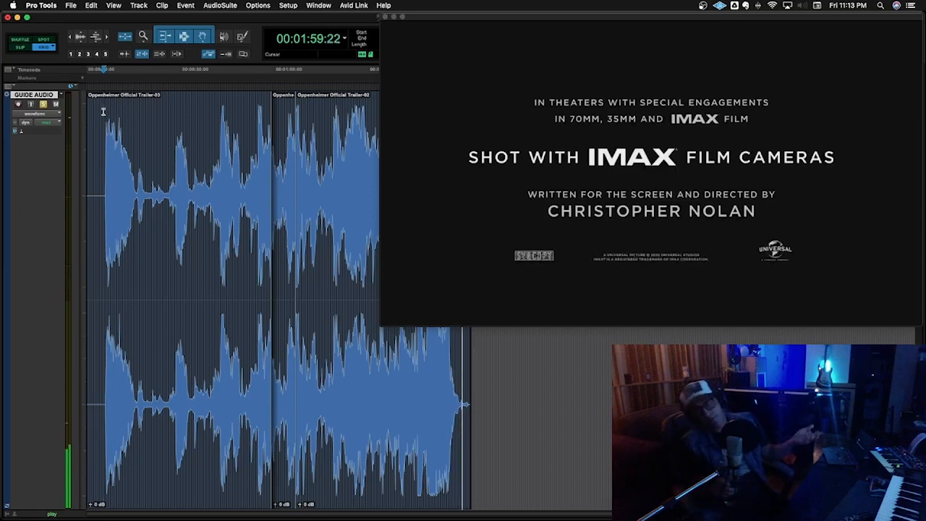
key("space")
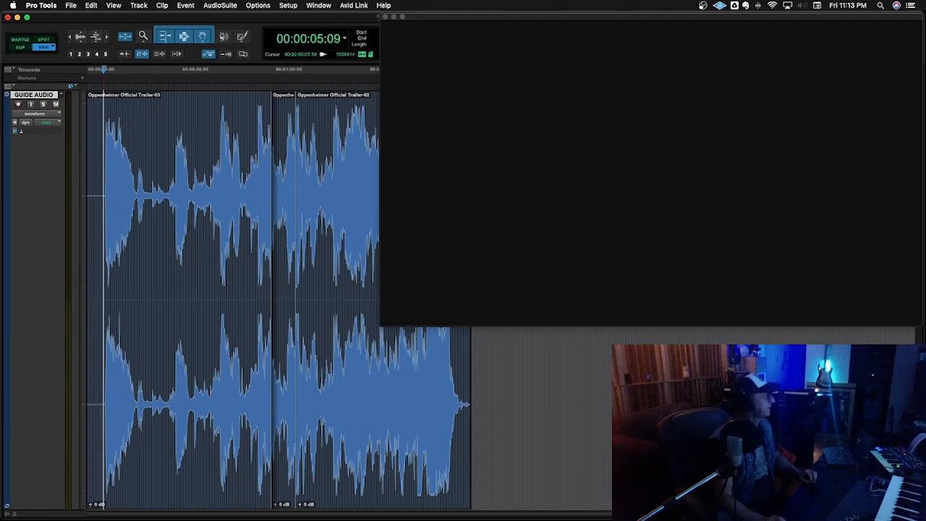
Step: Shrink and mute the GUIDE AUDIO track, and select the range 00:00:00:00 to 00:02:02:15 on all tracks from BG 1 through FX 11
left_click_drag(92, 506, 92, 194)
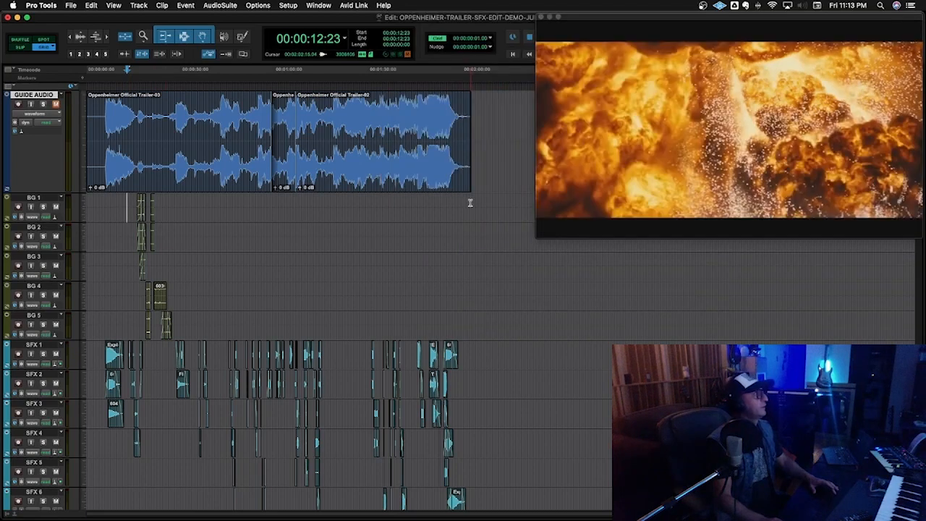
left_click_drag(470, 202, 22, 413)
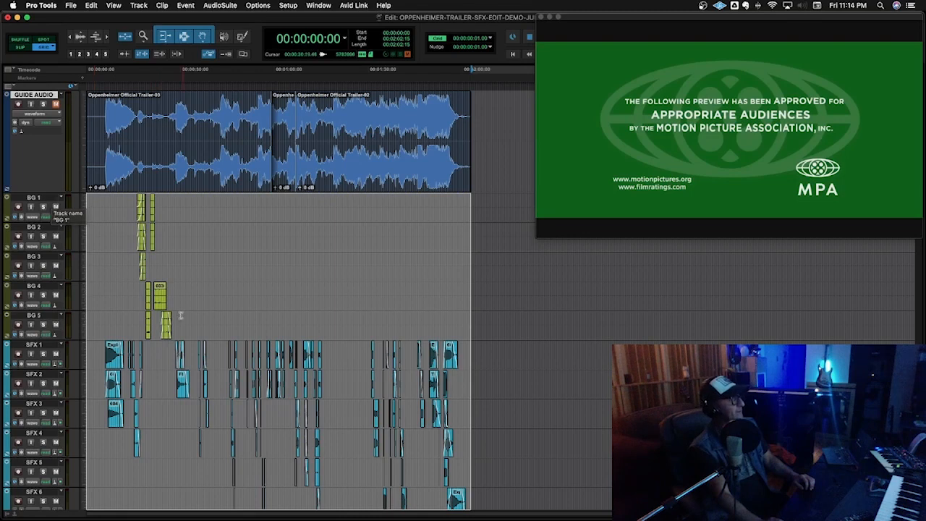
Step: Examine the selected BG, SFX, LFE and FX clips, briefly switching those tracks from waveform to volume view
scroll(174, 314, "down", 5)
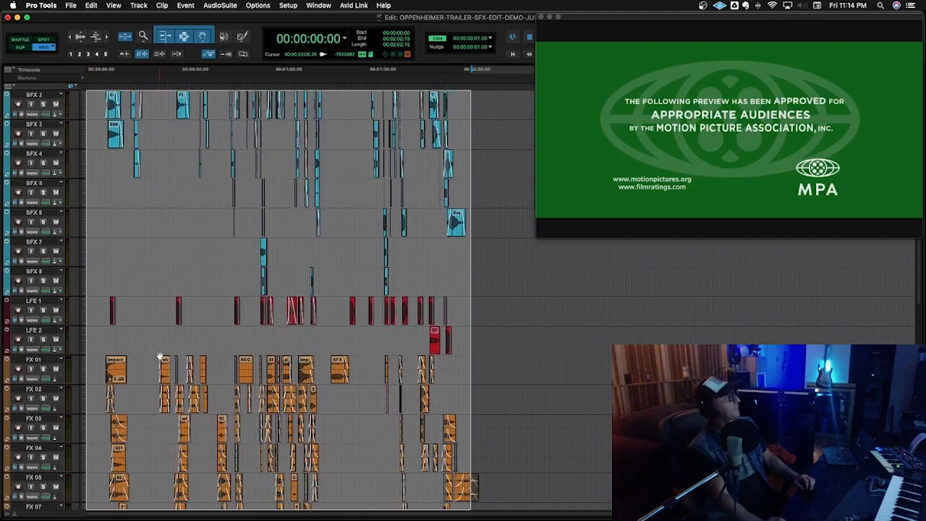
scroll(160, 355, "down", 3)
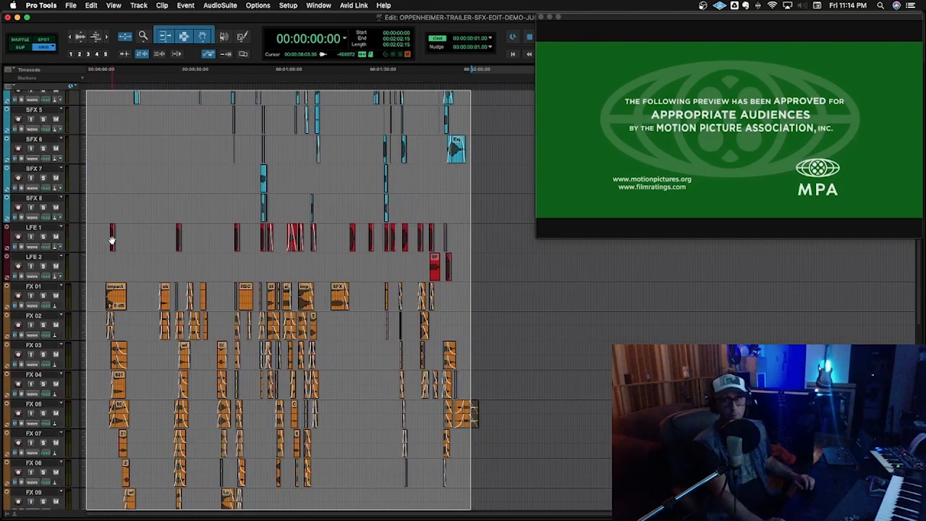
scroll(114, 253, "down", 5)
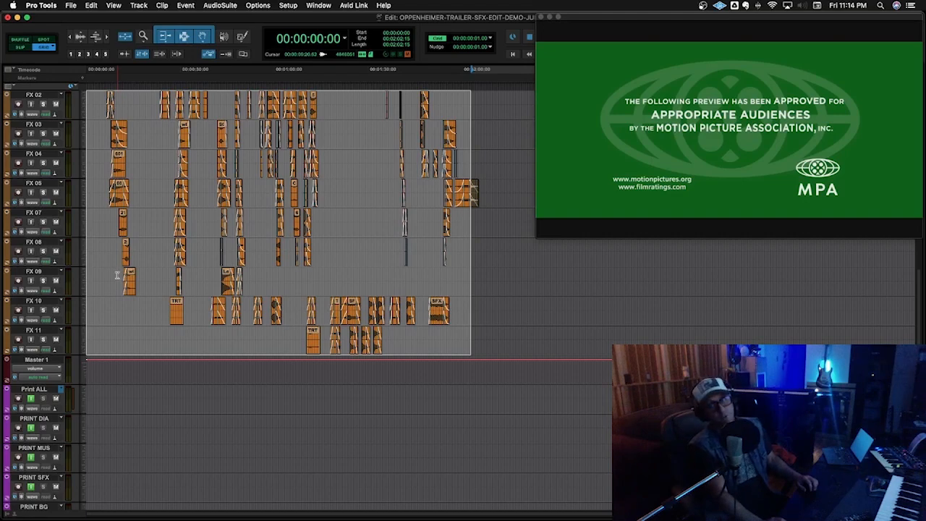
scroll(116, 275, "up", 5)
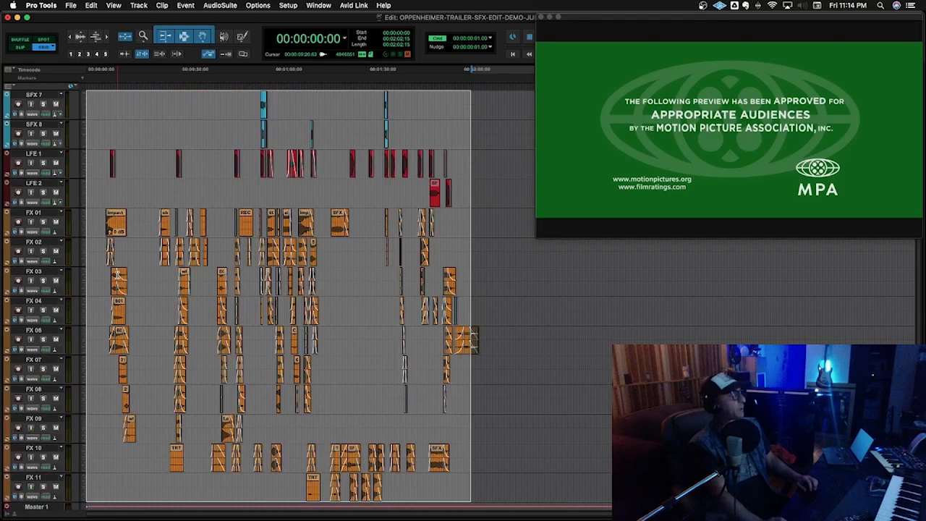
scroll(140, 176, "up", 5)
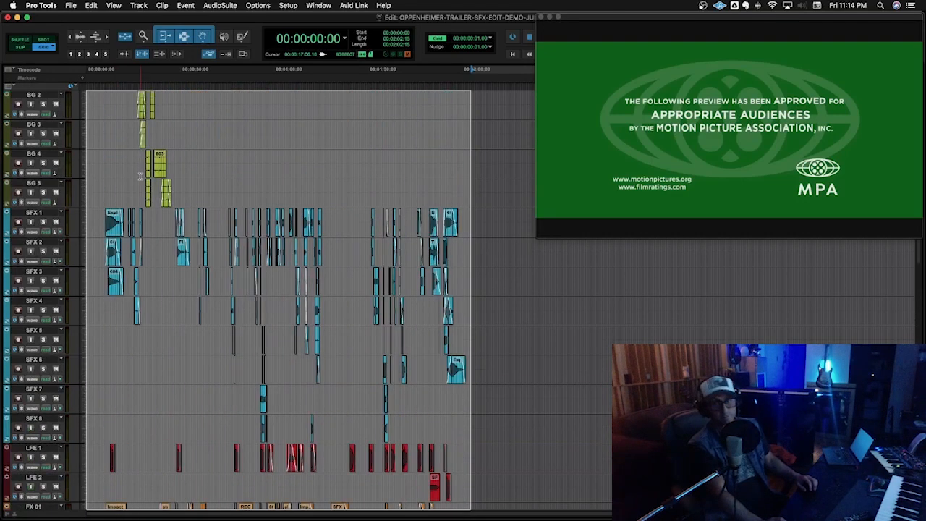
scroll(141, 176, "up", 3)
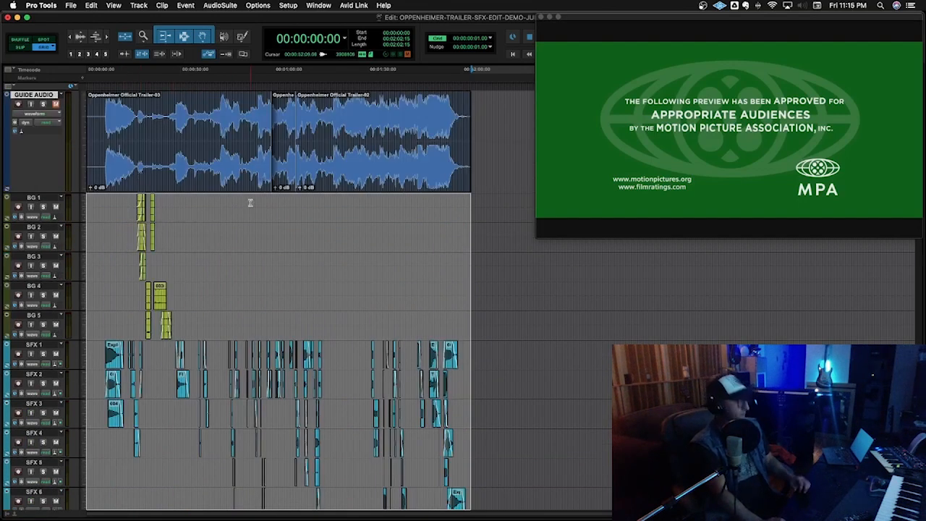
key("minus")
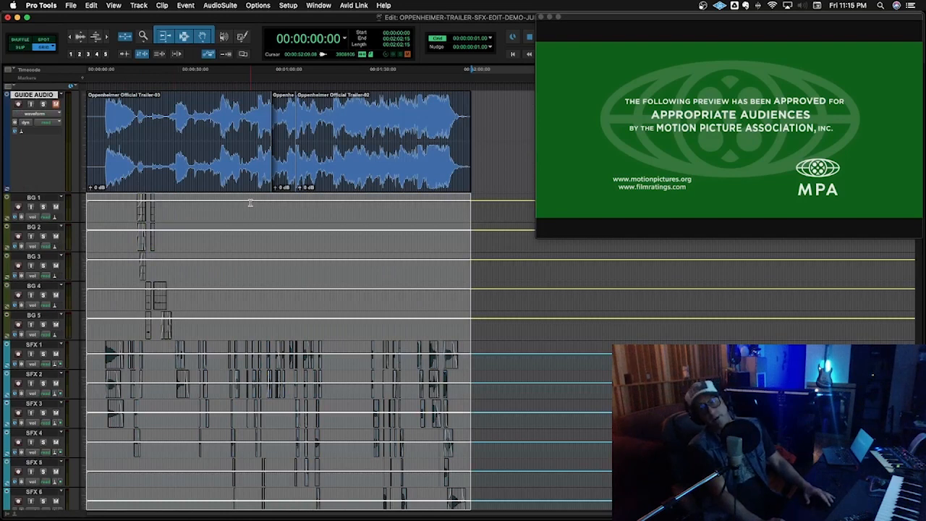
key("minus")
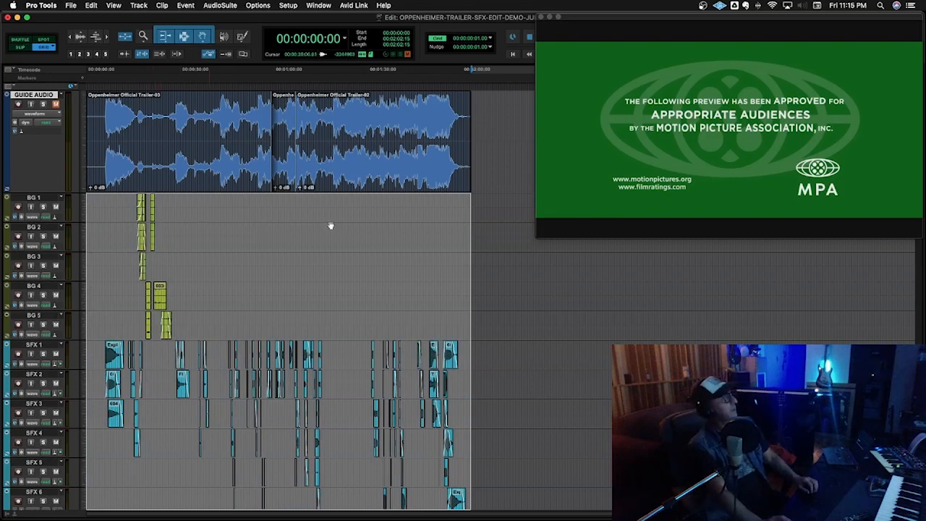
Step: Play the sound effects from the session start and examine the opening explosion clips across the SFX, LFE, FX and BG tracks
key("space")
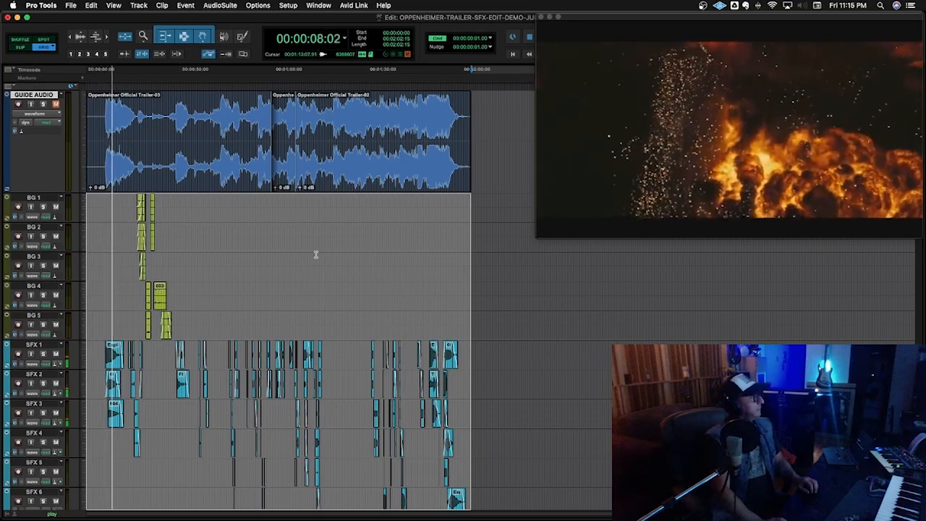
scroll(315, 254, "down", 3)
scroll(315, 254, "down", 10)
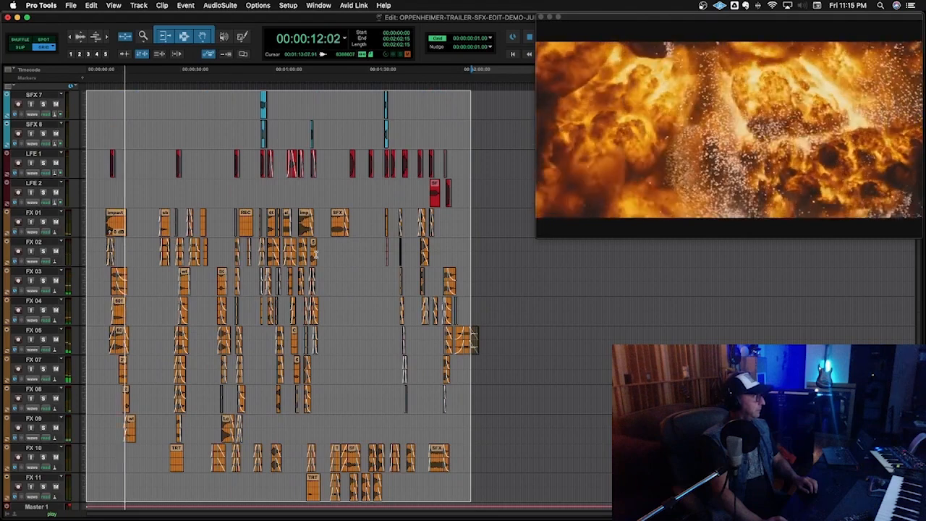
key("t")
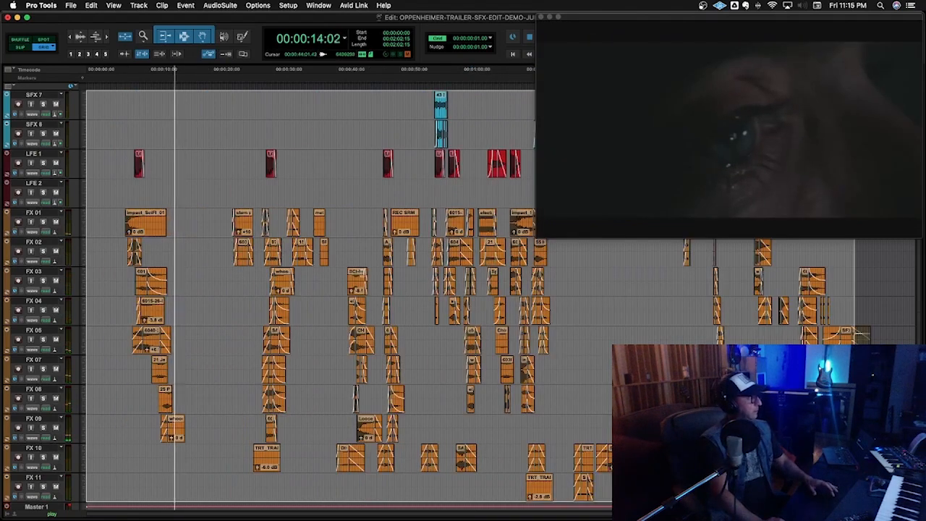
scroll(300, 256, "up", 8)
scroll(300, 256, "up", 5)
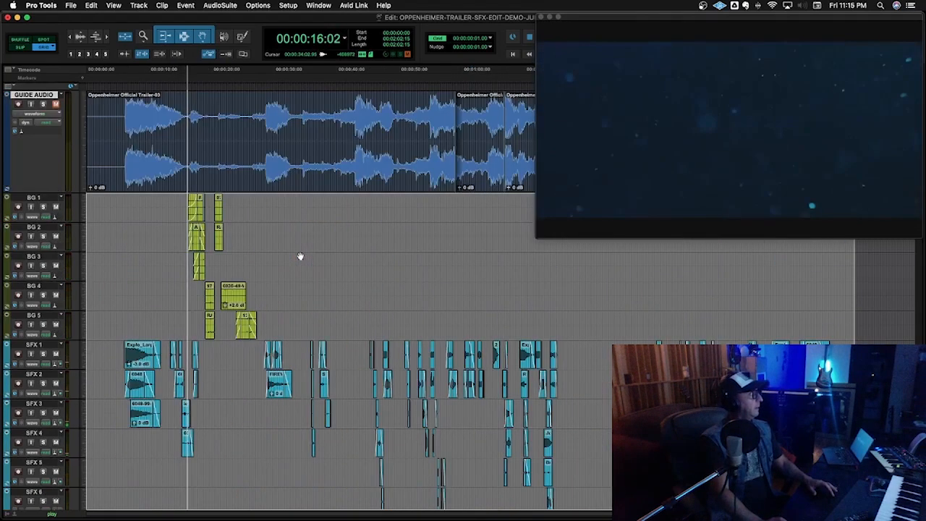
key("t")
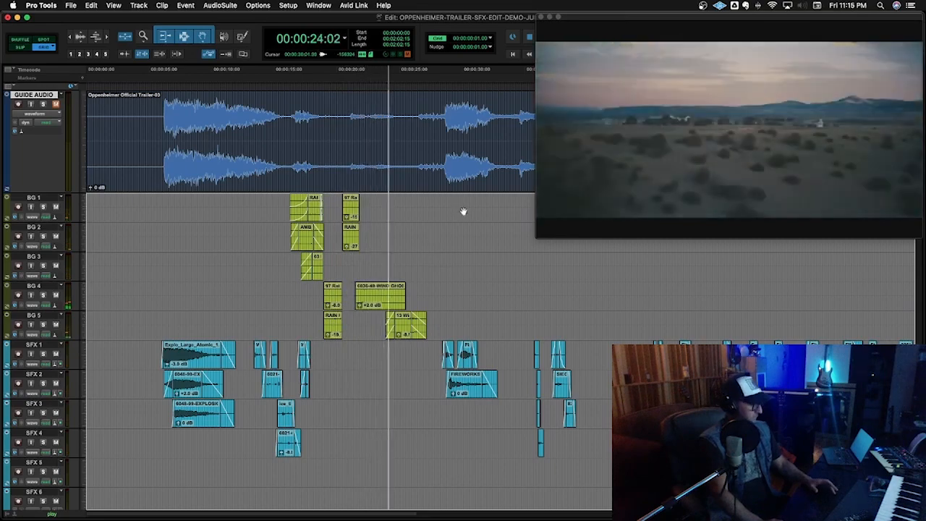
Step: Clear the range selection and examine the layered effects around 00:00:30 in close-up during playback
left_click(464, 211)
key("t")
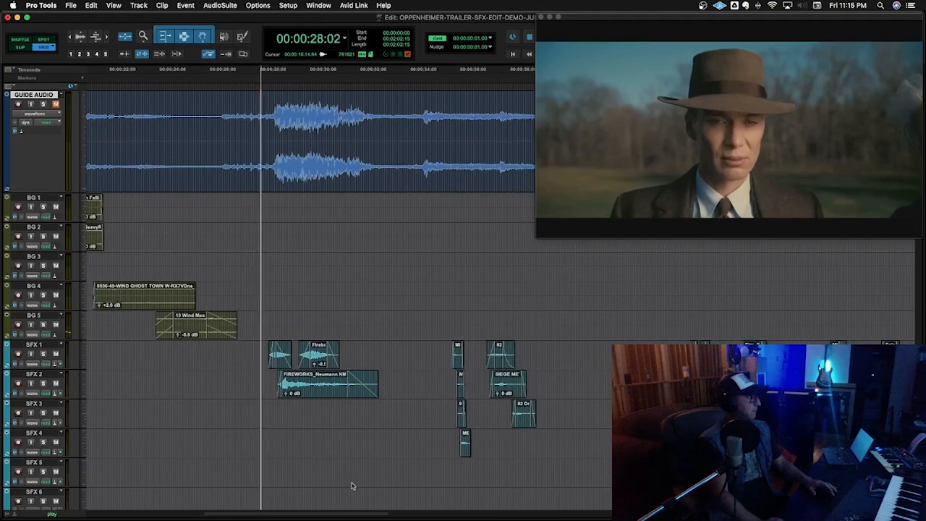
scroll(358, 468, "down", 10)
scroll(359, 469, "up", 5)
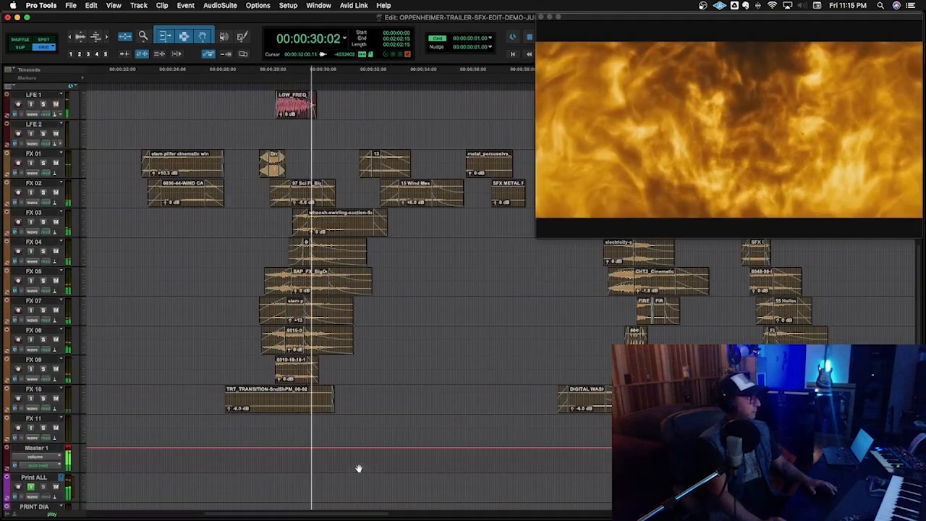
key("r")
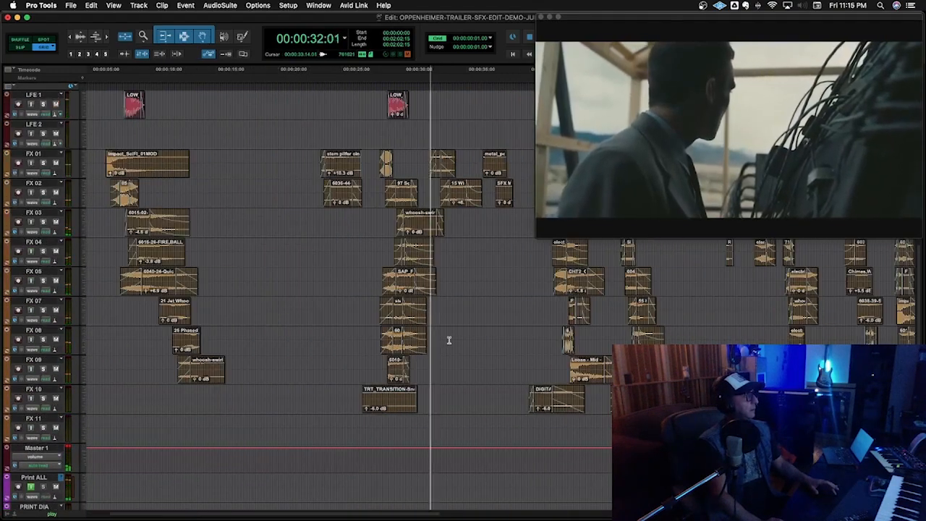
scroll(448, 340, "up", 10)
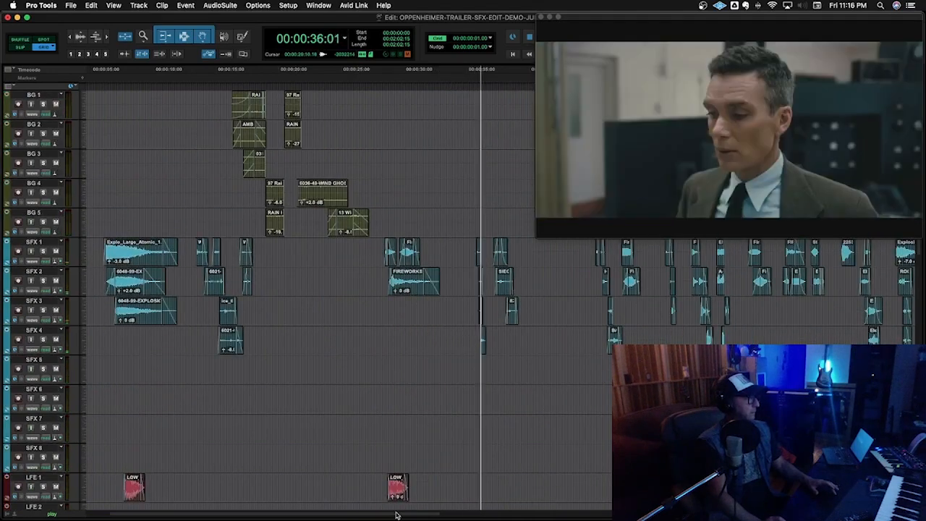
Step: Examine the SFX, LFE and FX clips between about 00:00:36 and 00:00:58 while they play against picture
left_click_drag(398, 515, 467, 516)
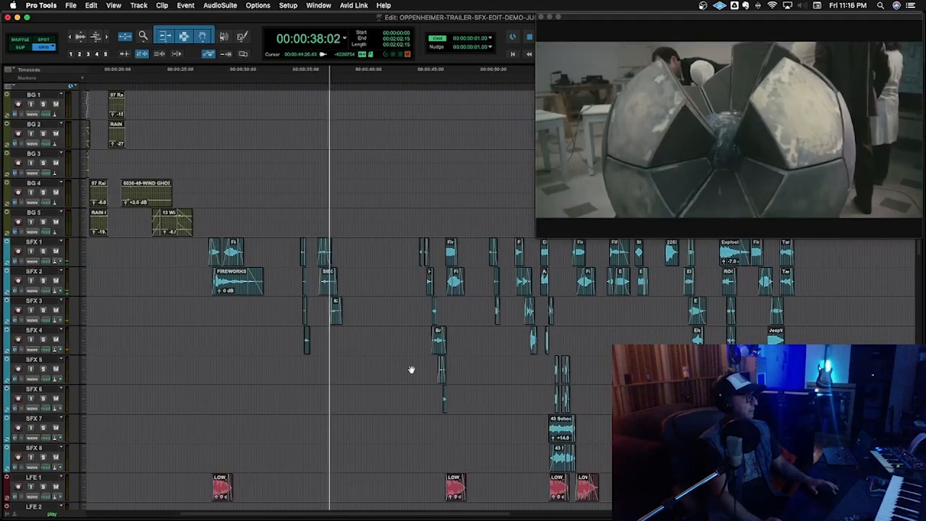
scroll(411, 364, "down", 3)
scroll(410, 363, "down", 7)
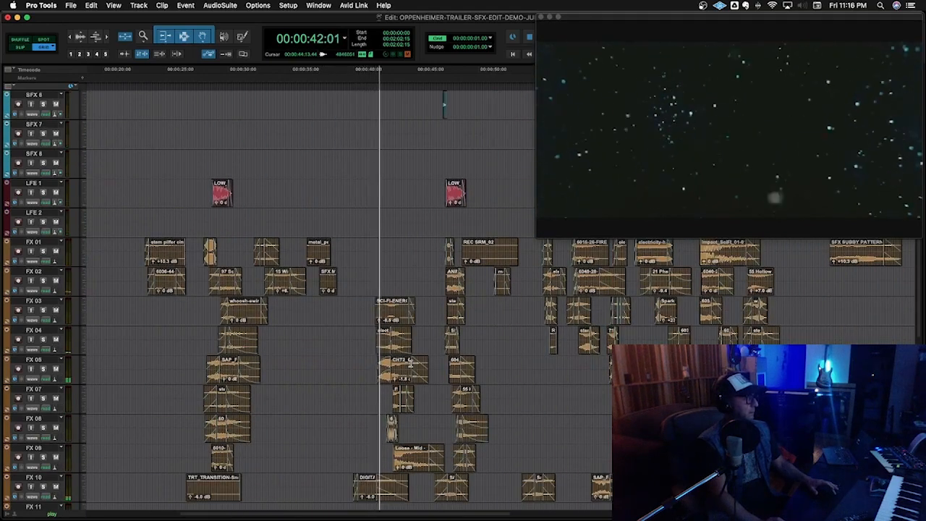
scroll(566, 328, "up", 10)
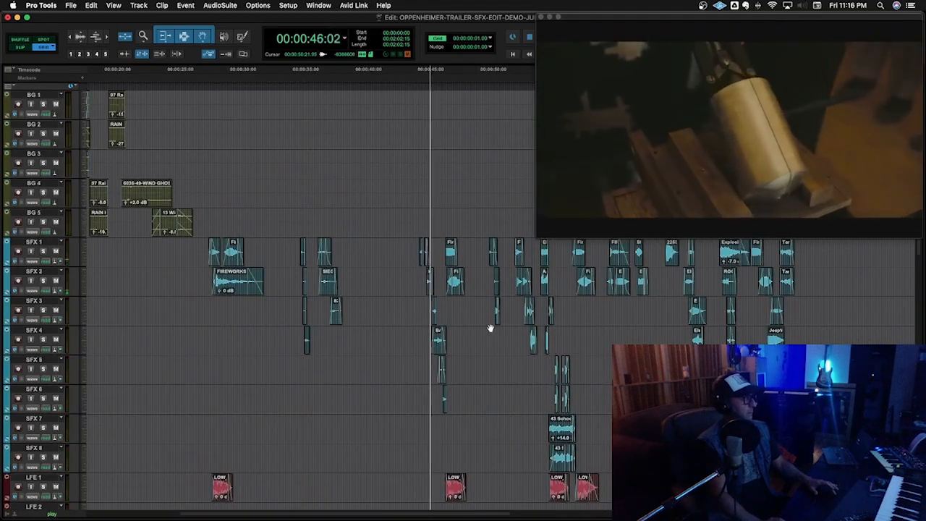
scroll(489, 329, "down", 7)
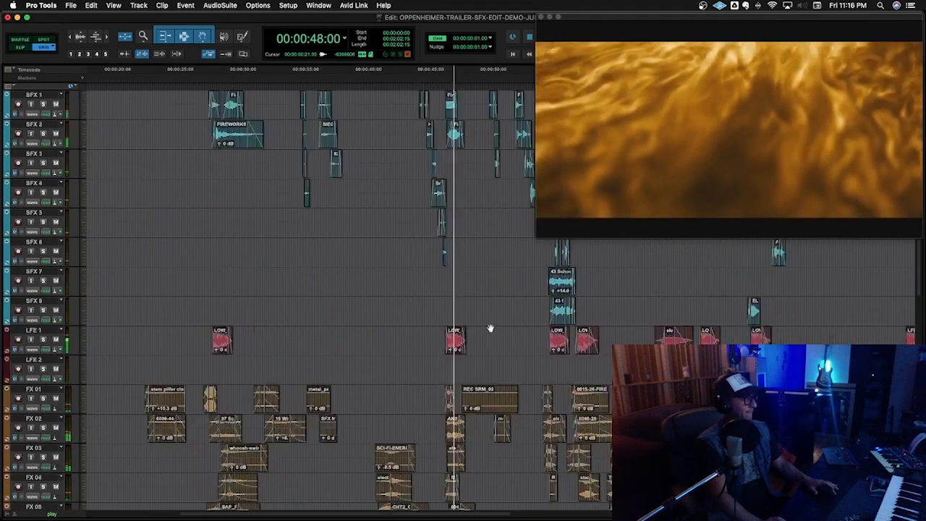
scroll(490, 328, "up", 8)
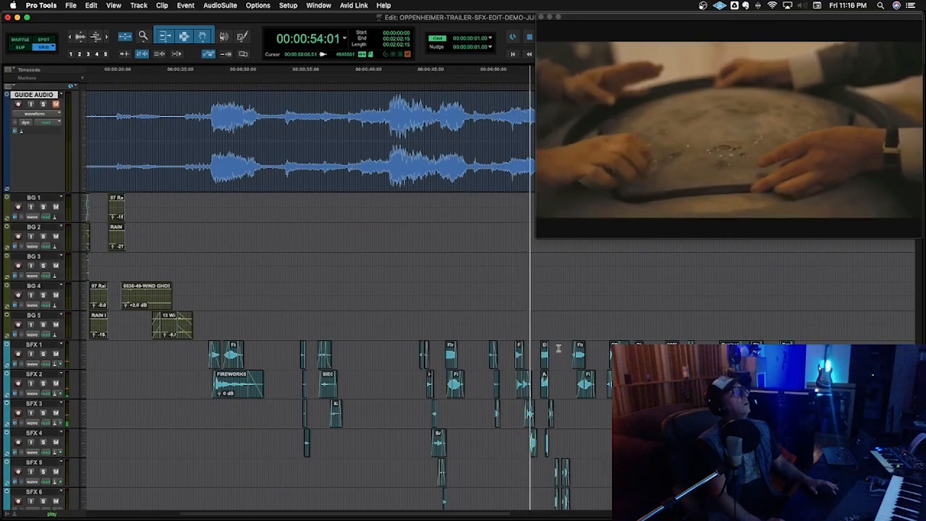
scroll(555, 353, "down", 8)
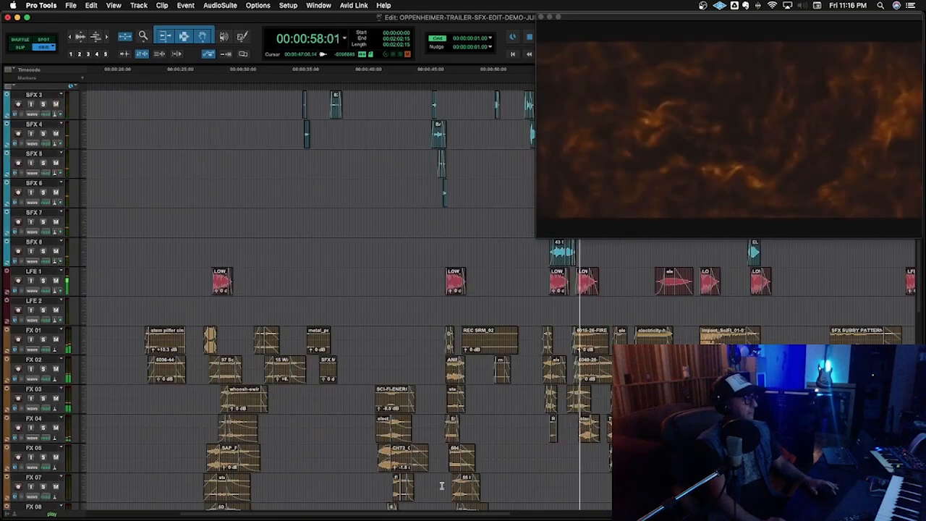
Step: Follow playback from about 00:01:00 to 00:01:14, examining the layered FX clips and the SFX clips of the fireball and truck shots
left_click_drag(432, 514, 531, 506)
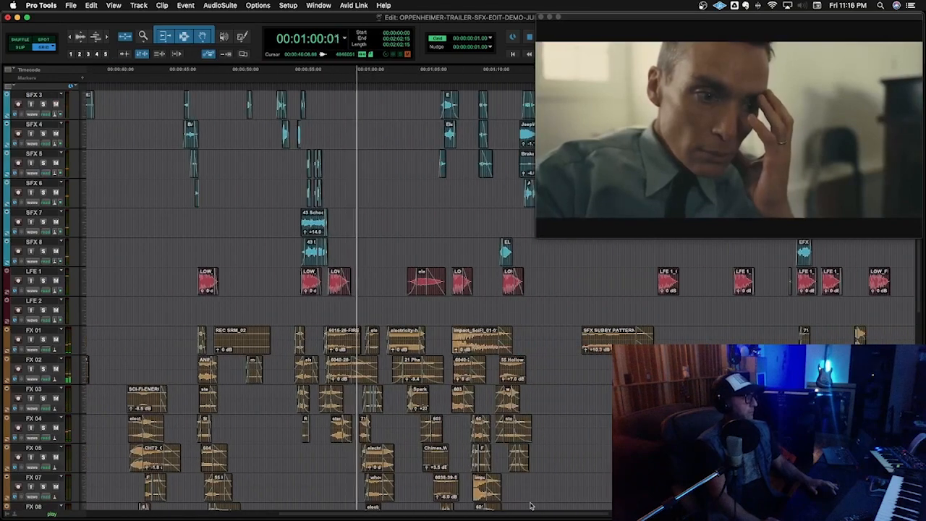
scroll(490, 404, "down", 5)
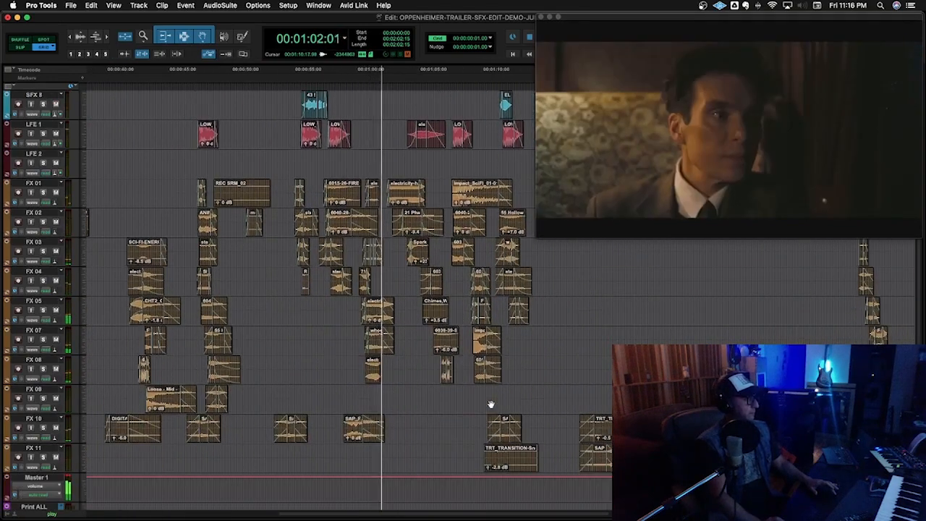
scroll(492, 406, "up", 4)
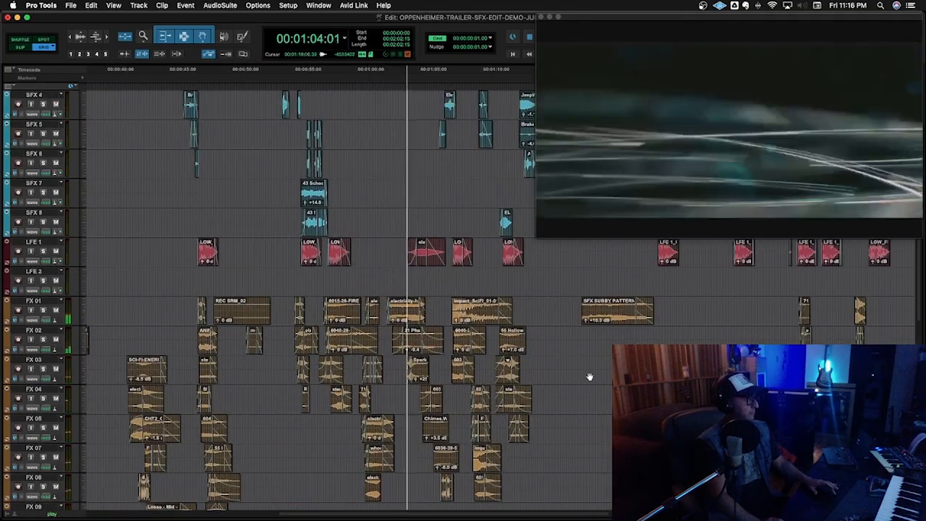
scroll(590, 377, "up", 10)
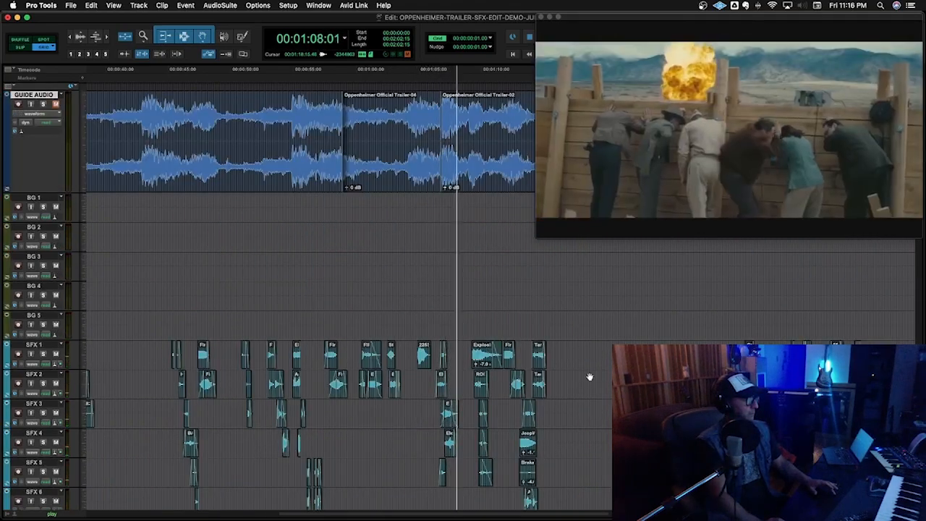
scroll(589, 377, "down", 3)
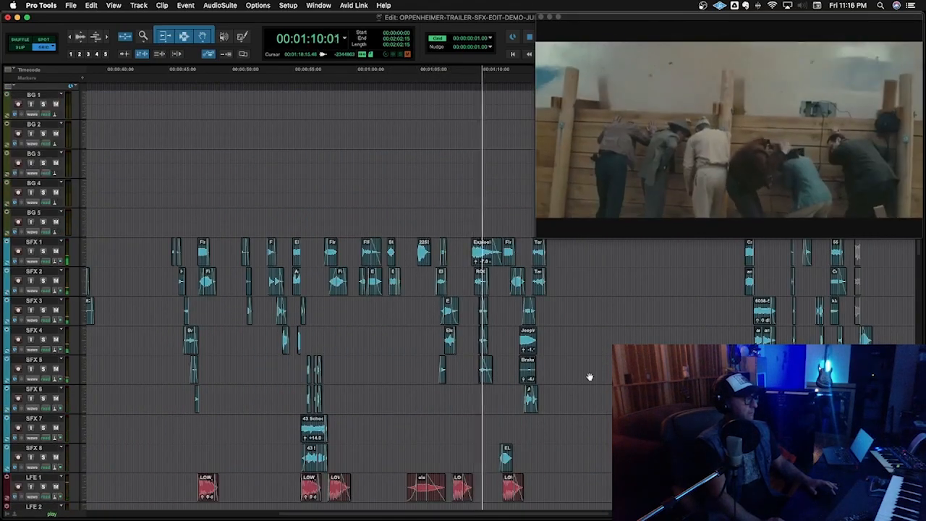
scroll(589, 377, "down", 4)
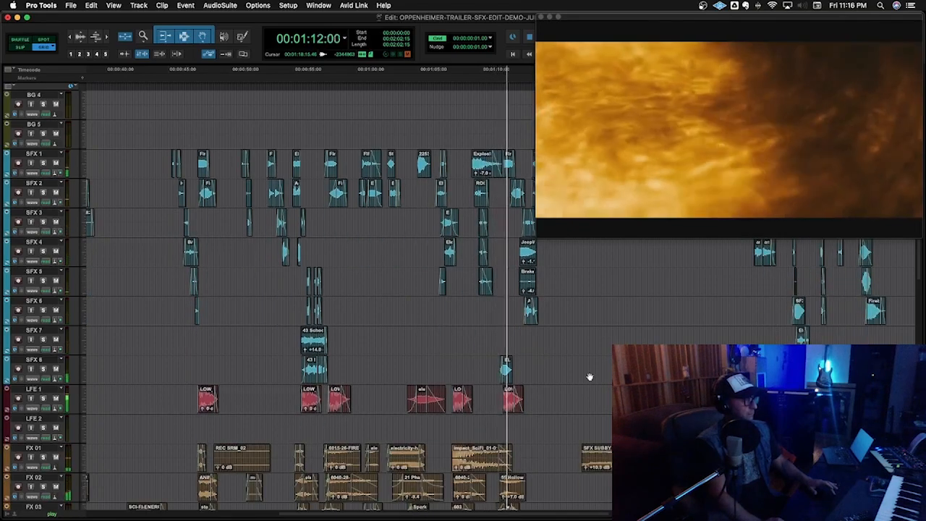
scroll(590, 377, "up", 5)
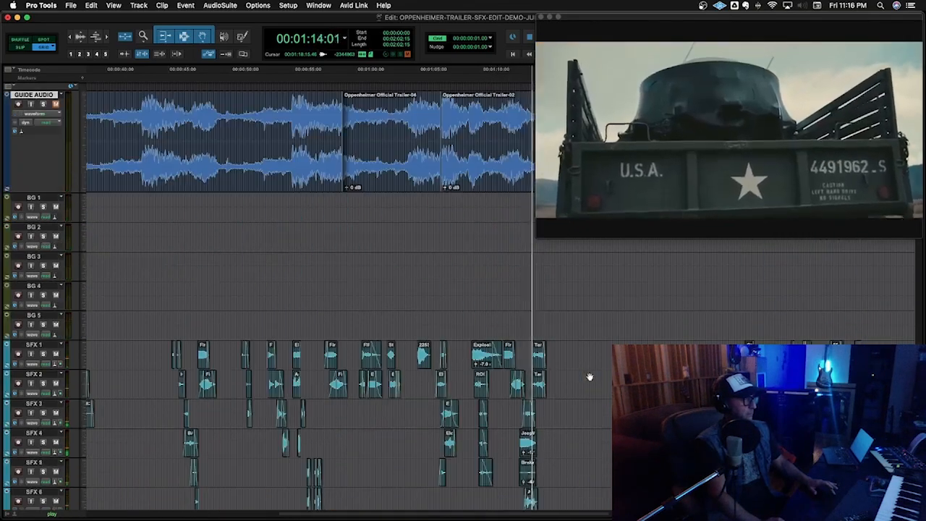
Step: Examine the sparse SFX, LFE and FX layers under the director title card, between about 00:01:14 and 00:01:30
scroll(590, 377, "down", 4)
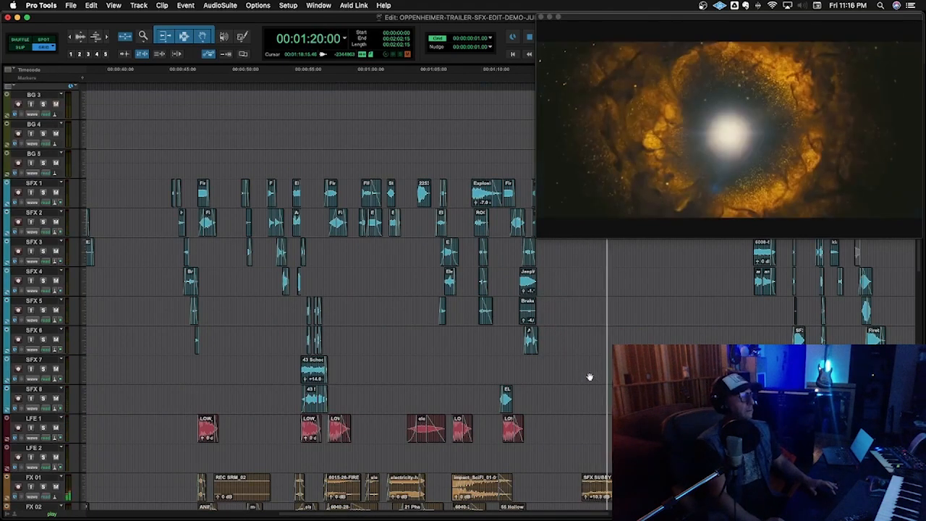
scroll(590, 377, "down", 4)
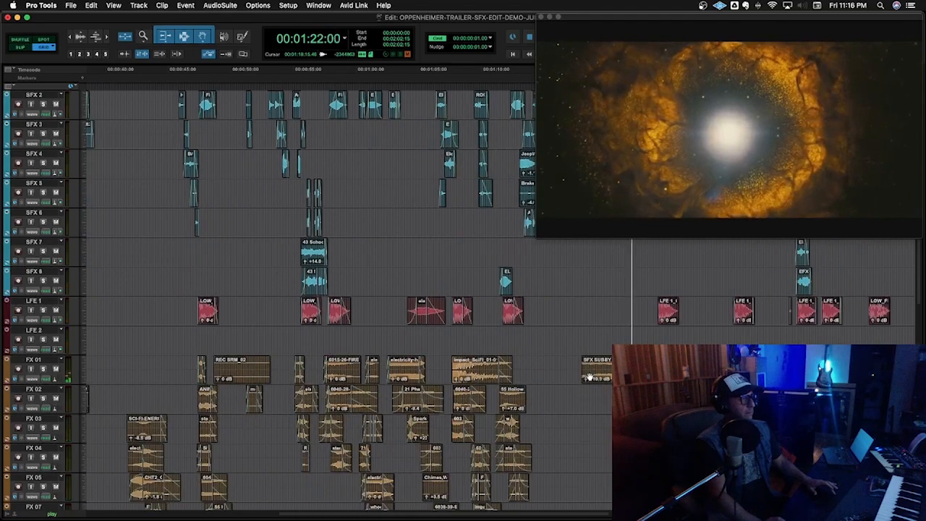
scroll(311, 297, "up", 3)
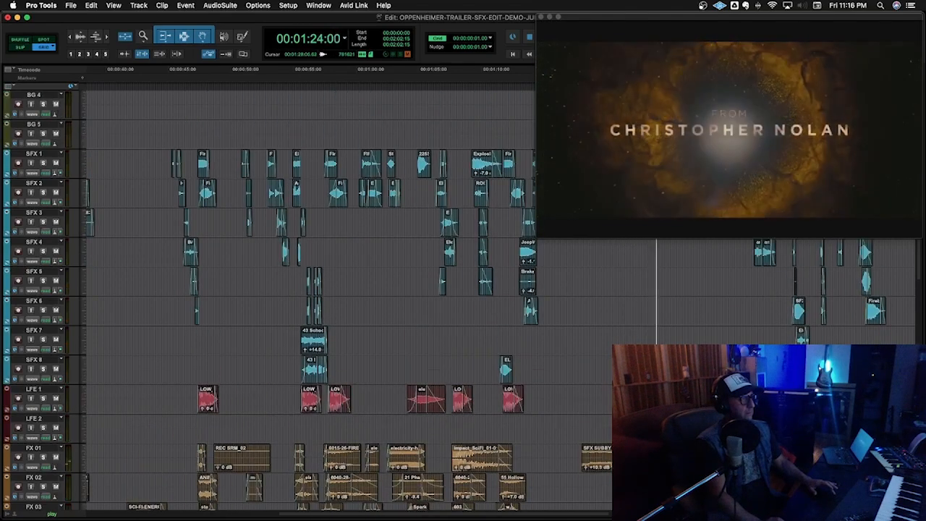
scroll(311, 297, "up", 6)
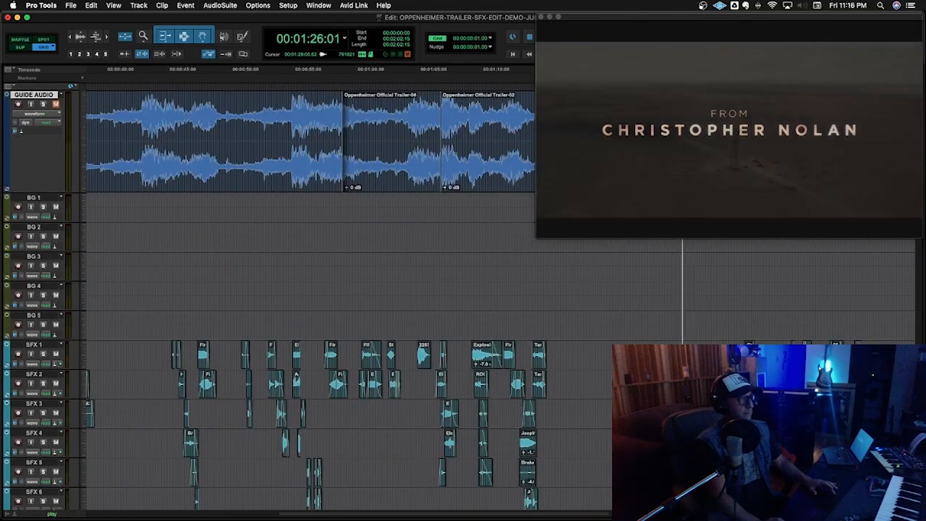
scroll(311, 296, "down", 15)
scroll(311, 297, "up", 3)
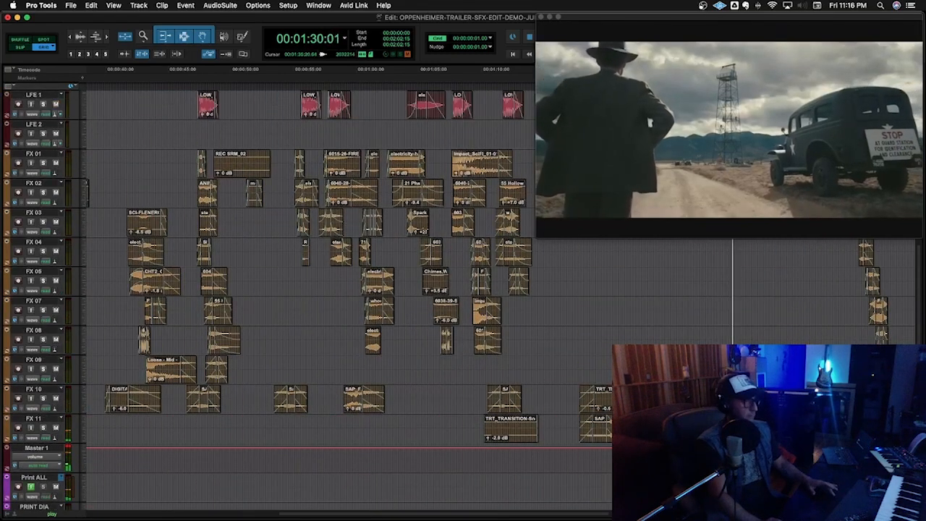
Step: Examine the SFX and LFE clips between about 00:01:30 and 00:01:38 in close-up during playback
key("super+bracketright")
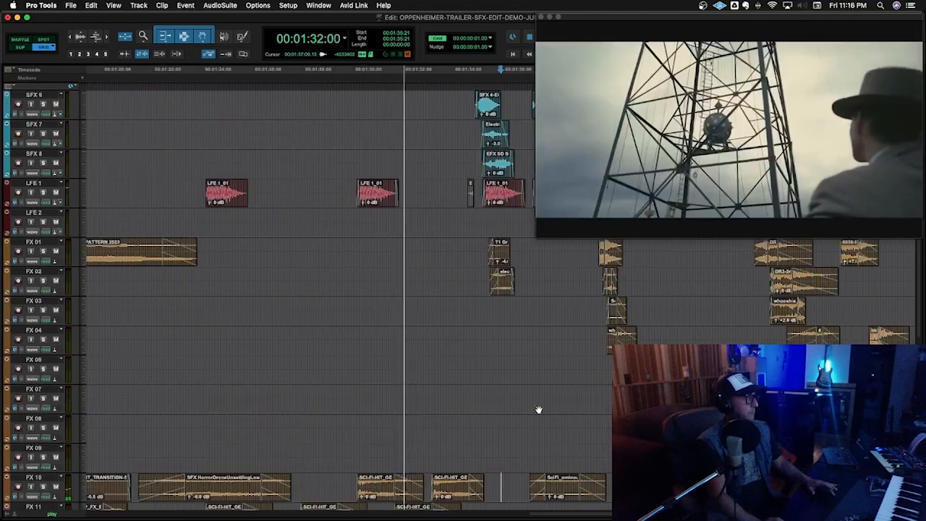
scroll(538, 410, "up", 6)
scroll(538, 410, "up", 7)
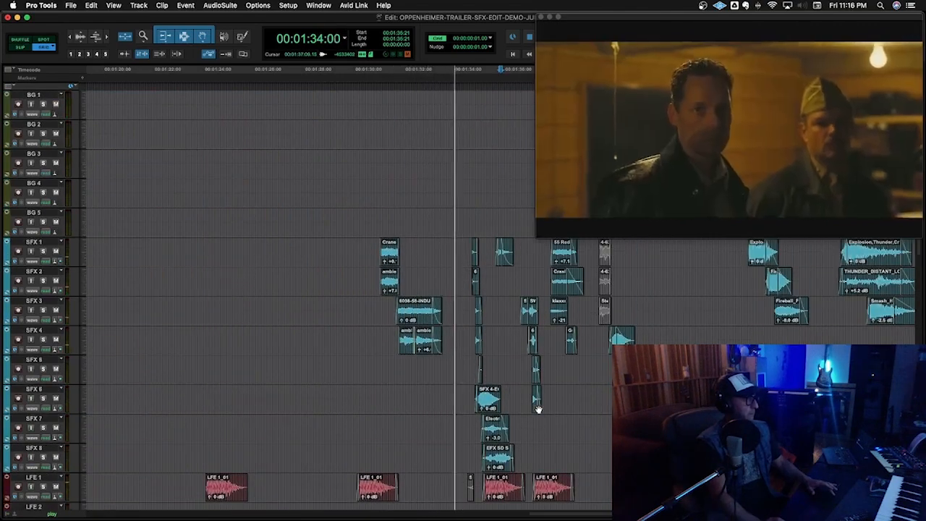
scroll(538, 410, "up", 3)
scroll(538, 410, "down", 8)
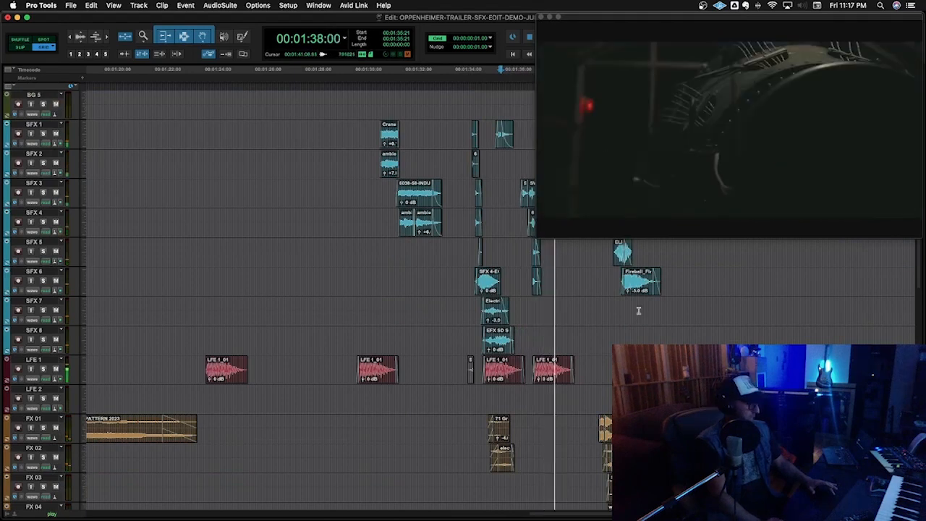
Step: Magnify the timeline further and examine the FX, LFE and SFX explosion layers between about 00:01:38 and 00:01:51
key("t")
scroll(599, 335, "down", 4)
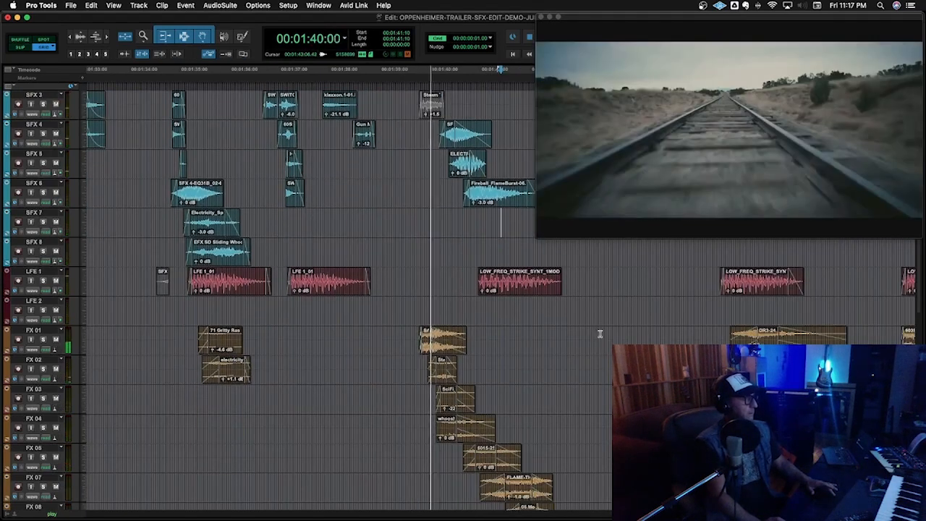
scroll(599, 333, "down", 1)
scroll(599, 333, "down", 2)
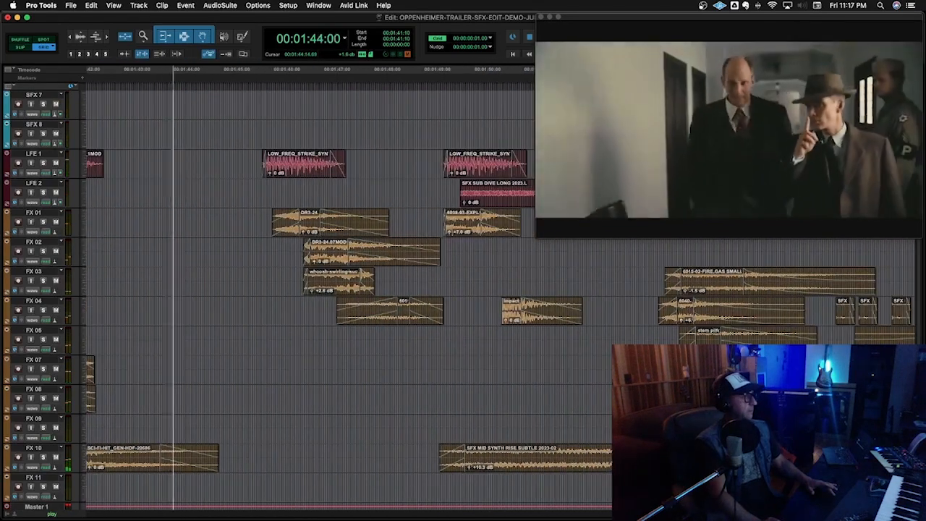
scroll(459, 335, "up", 2)
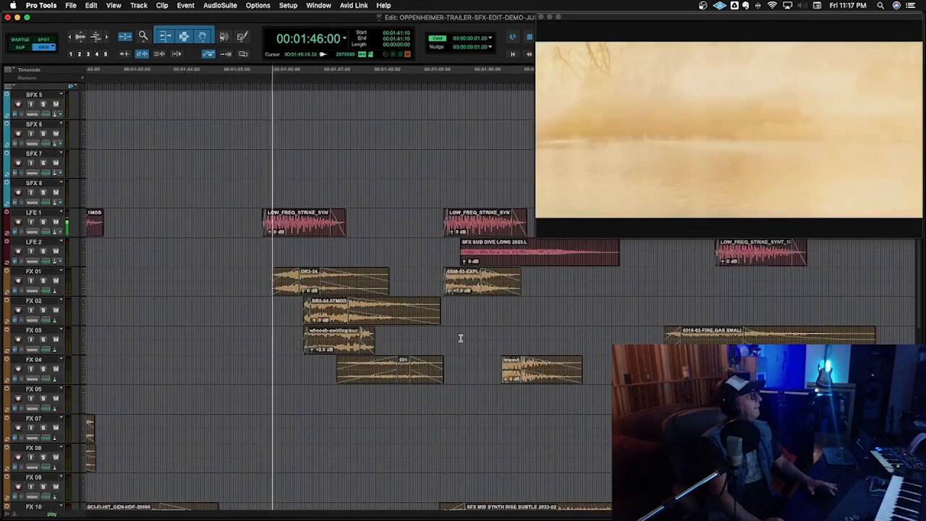
scroll(458, 336, "up", 2)
scroll(460, 338, "up", 1)
scroll(460, 337, "up", 3)
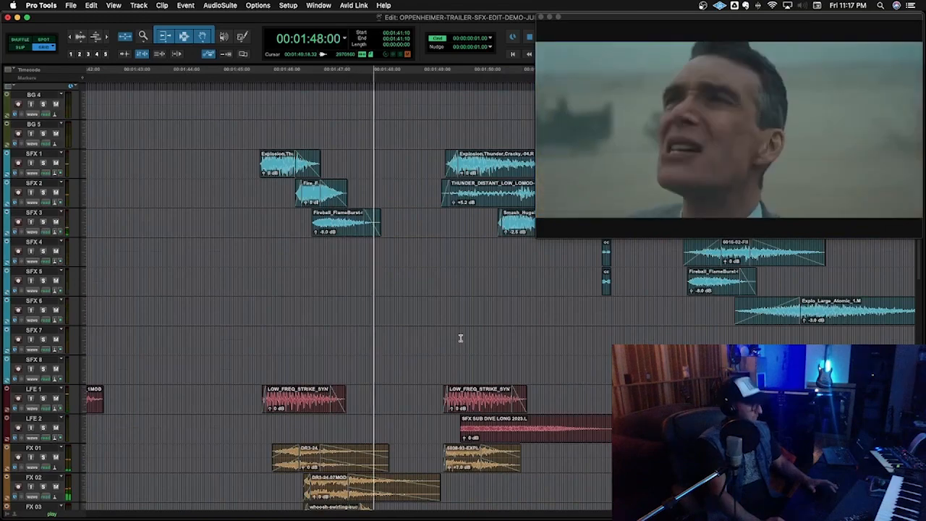
scroll(460, 338, "up", 1)
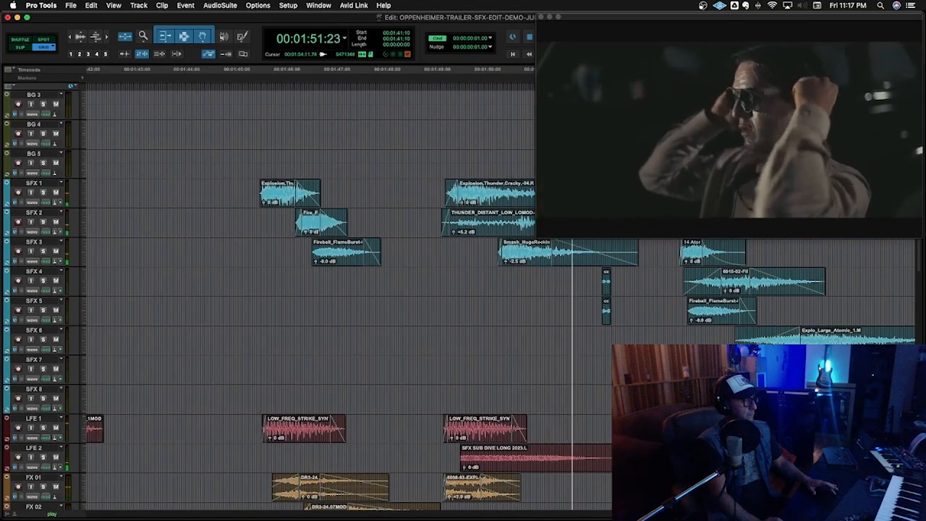
Step: Examine the final explosion around 00:01:54 across the SFX, LFE and FX tracks as it plays
scroll(561, 317, "right", 4)
scroll(576, 422, "right", 2)
scroll(576, 422, "down", 5)
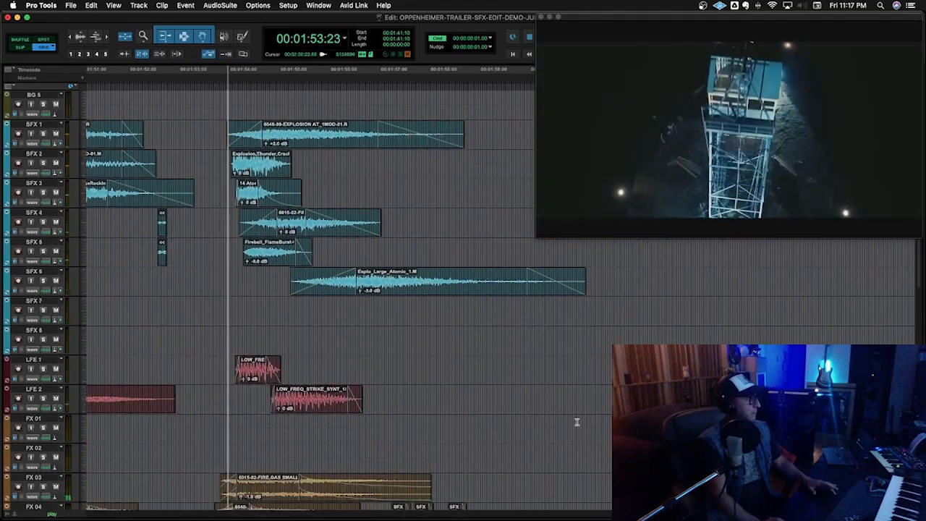
scroll(577, 422, "down", 3)
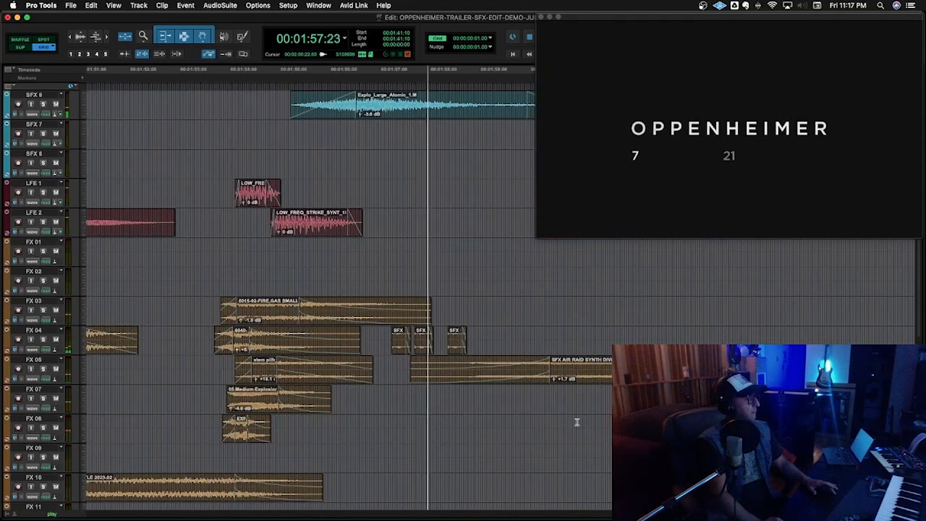
Step: Review the end of the edit on a wider timeline during the closing credits, and return to the session start
key("r")
scroll(576, 422, "up", 3)
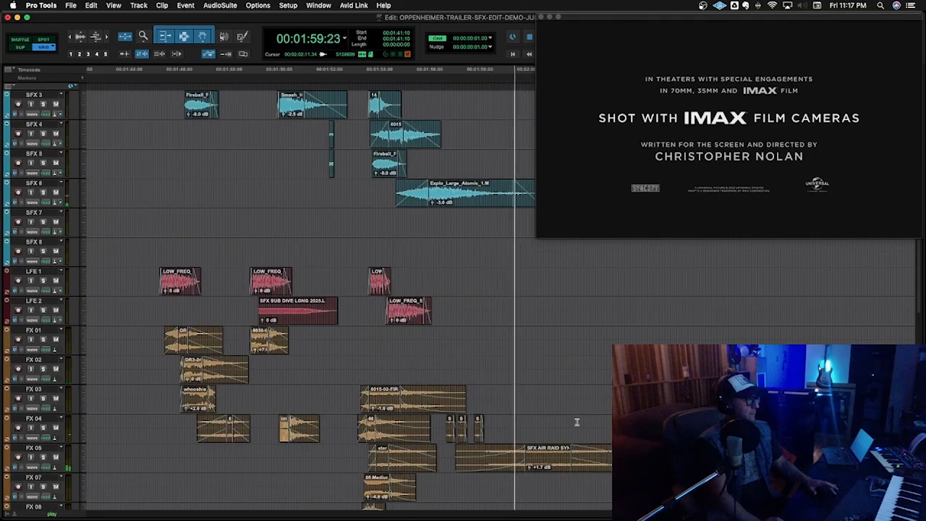
key("r")
key("r")
scroll(576, 422, "up", 7)
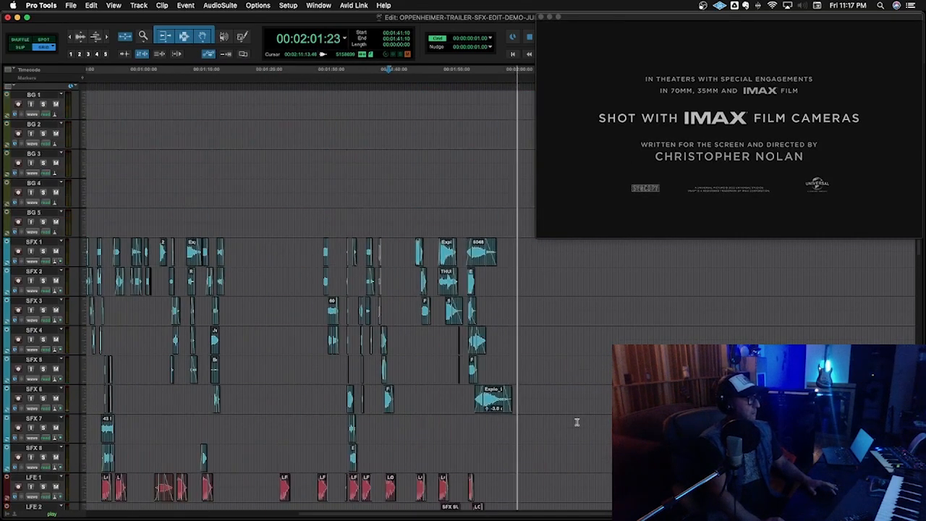
key("Return")
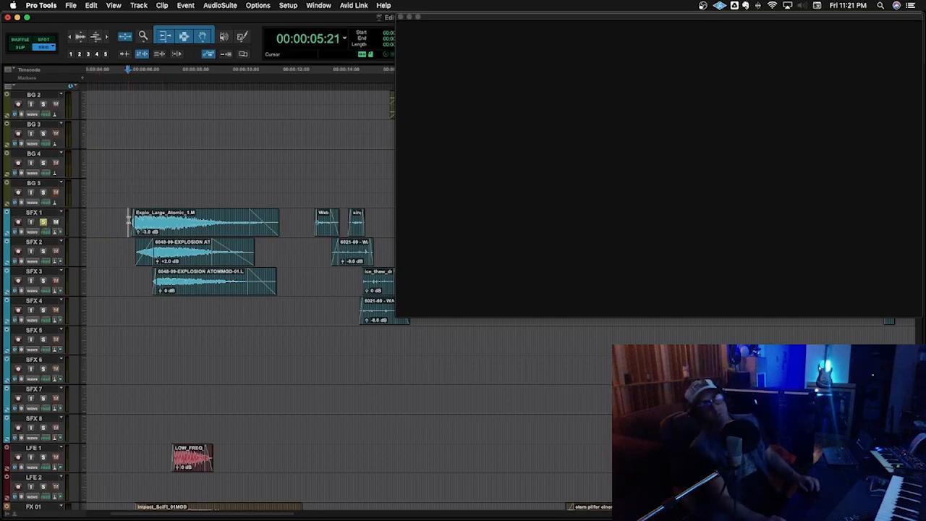
Step: Audition the explosion clips at about 00:00:06 on SFX 1, SFX 2 and SFX 3, soloing one track at a time
key("space")
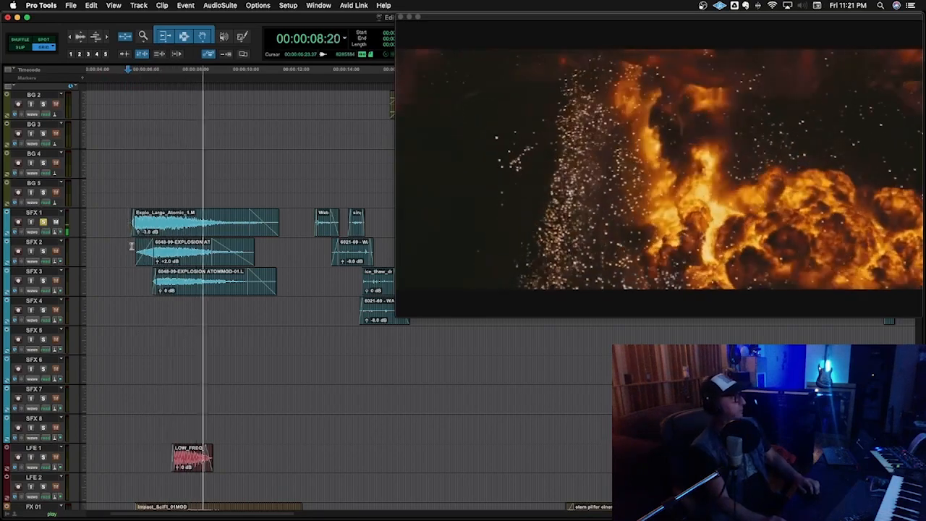
key("space")
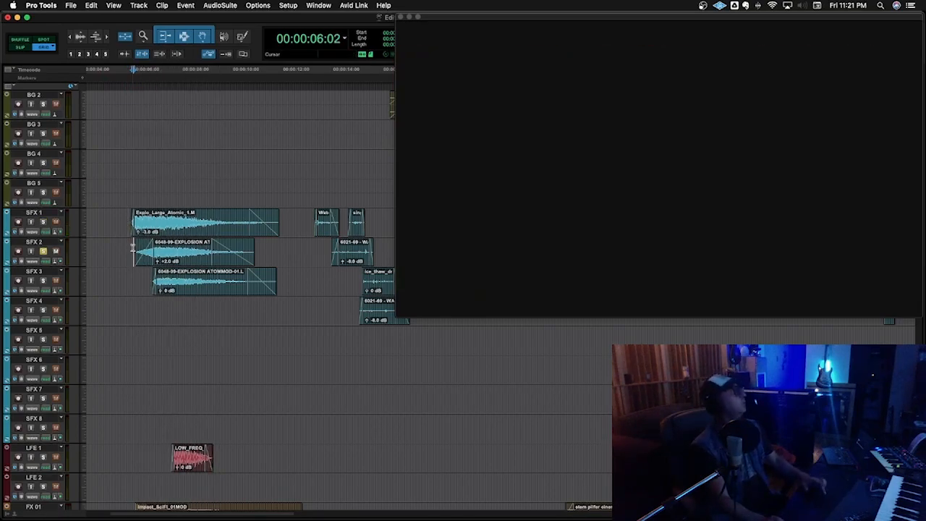
key("space")
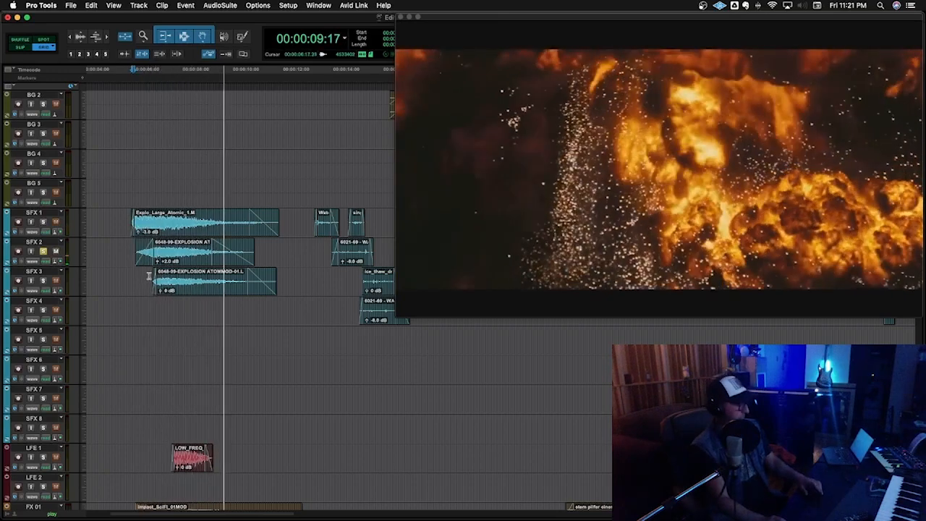
left_click(148, 275)
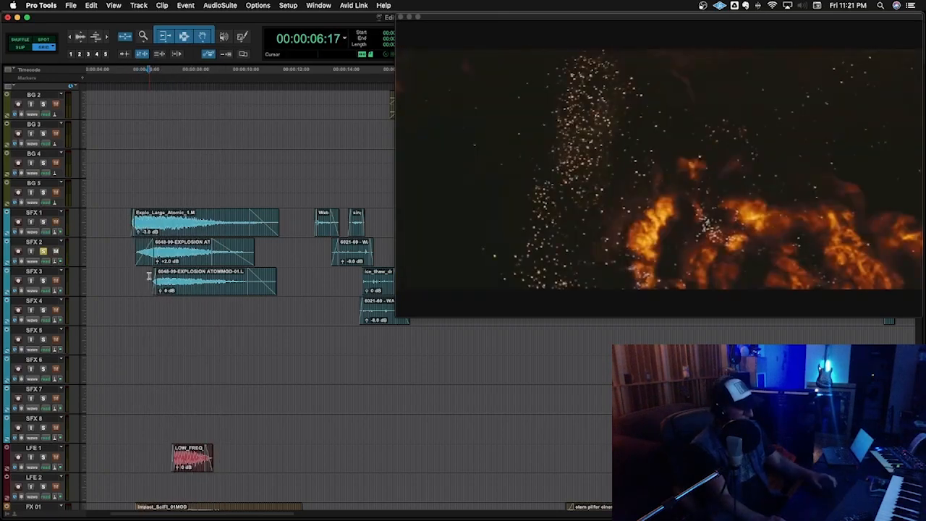
key("space")
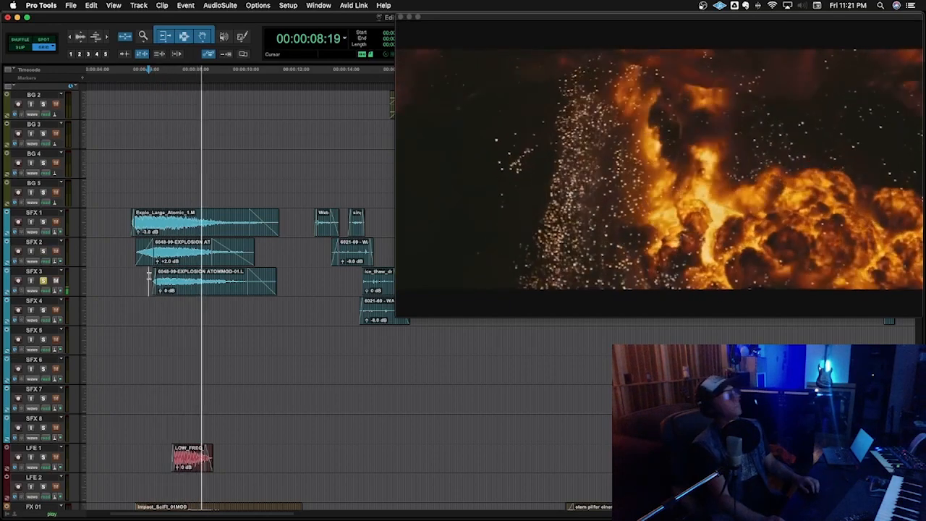
key("space")
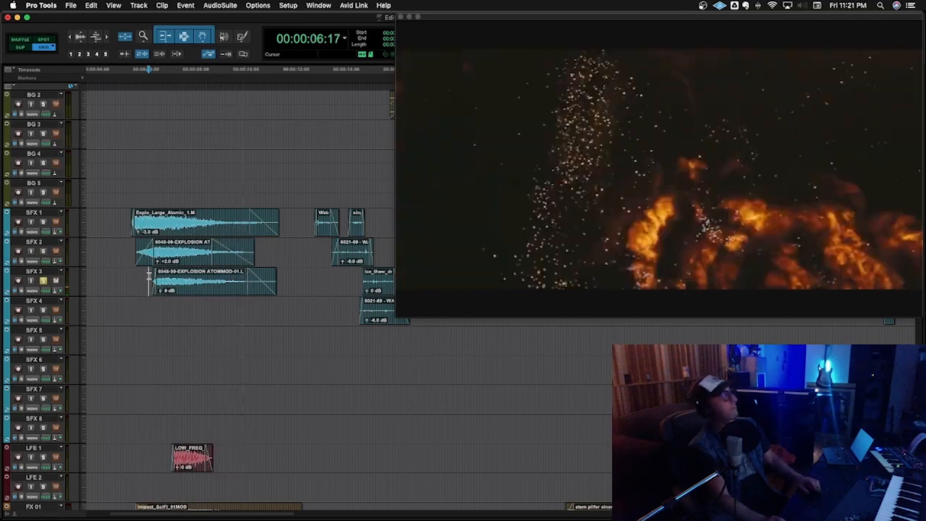
Step: Audition the low-frequency clip on LFE 1 in solo, starting just before it at about 00:00:07
key("space")
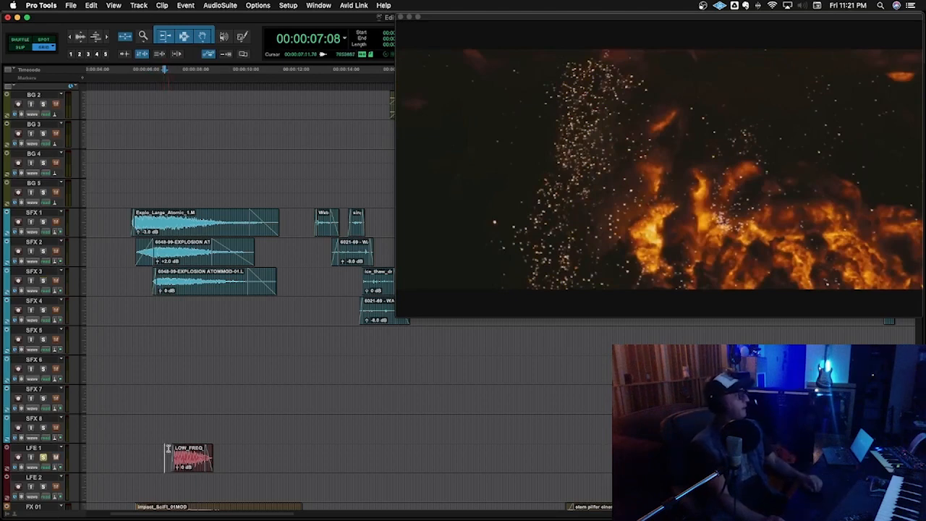
key("space")
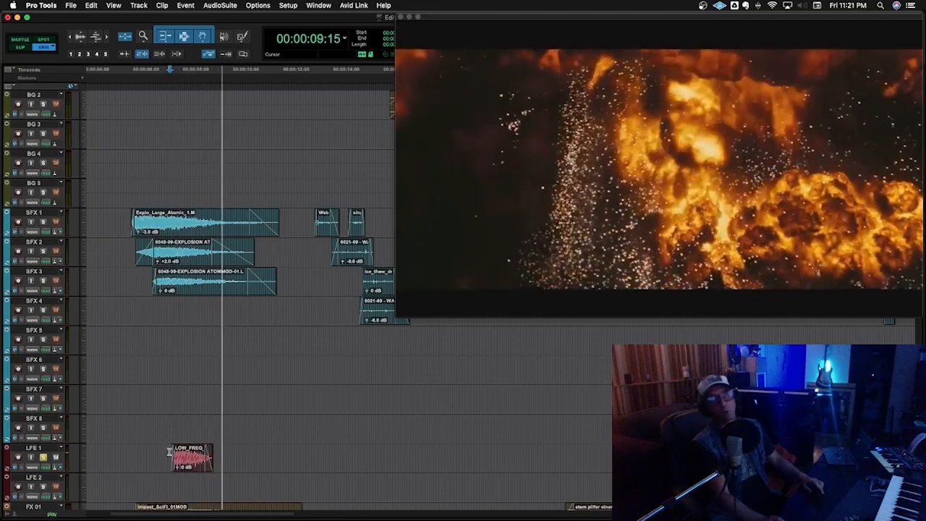
key("space")
Step: Audition the sci-fi impact clip on FX 01 in solo from 00:00:06:02
scroll(169, 452, "down", 2)
left_click(133, 454)
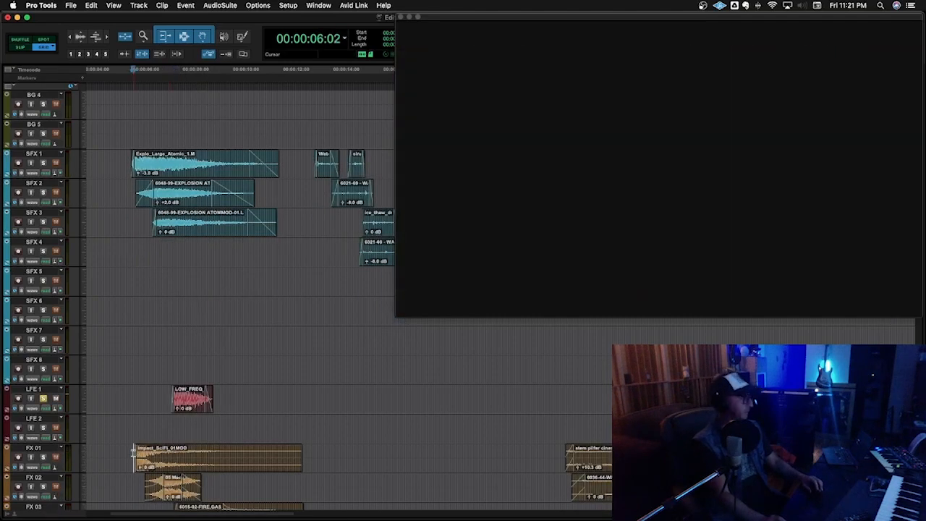
scroll(133, 454, "down", 2)
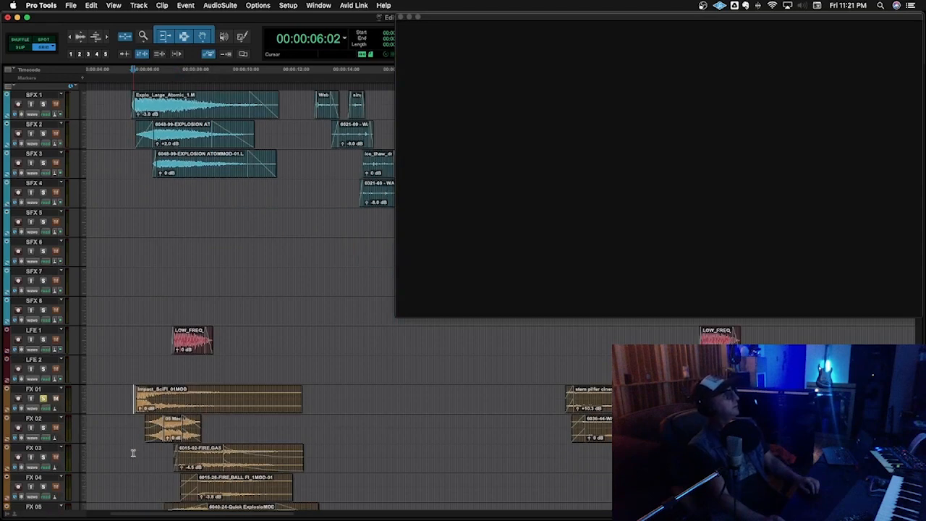
scroll(135, 396, "down", 2)
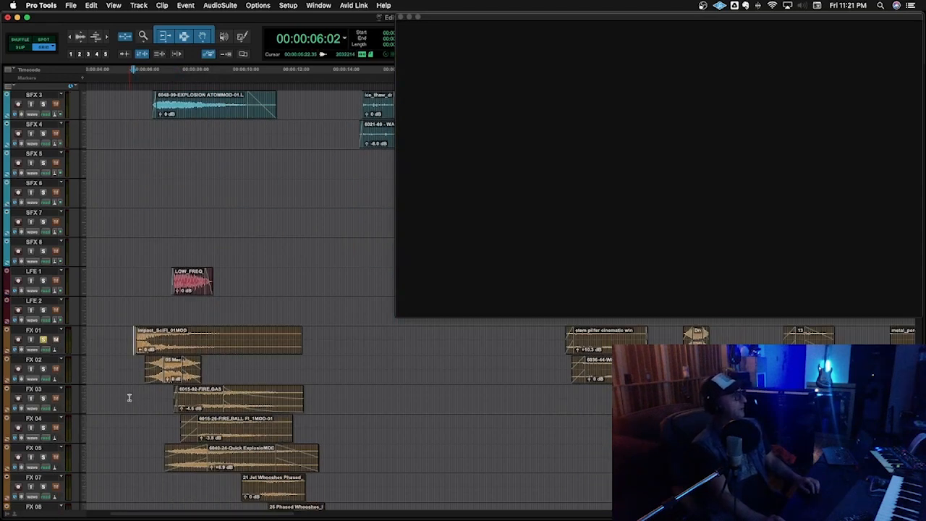
scroll(129, 396, "down", 1)
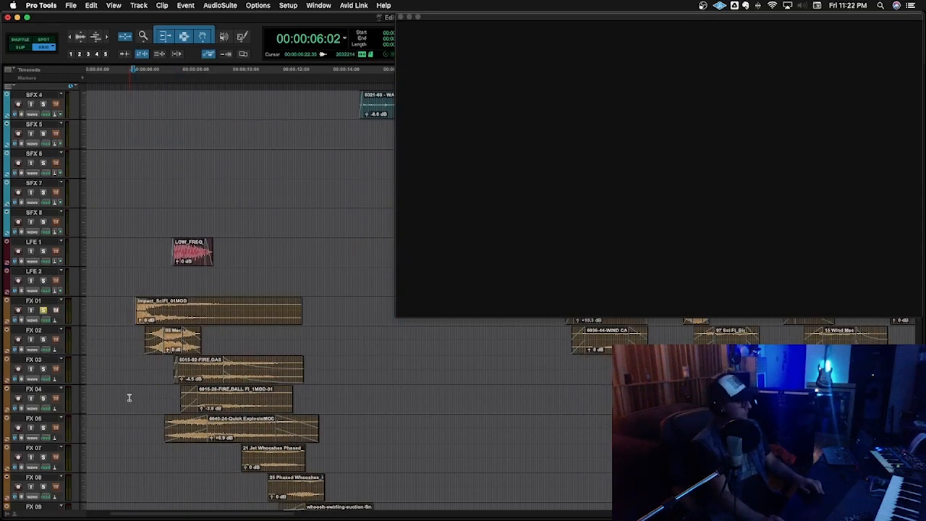
key("space")
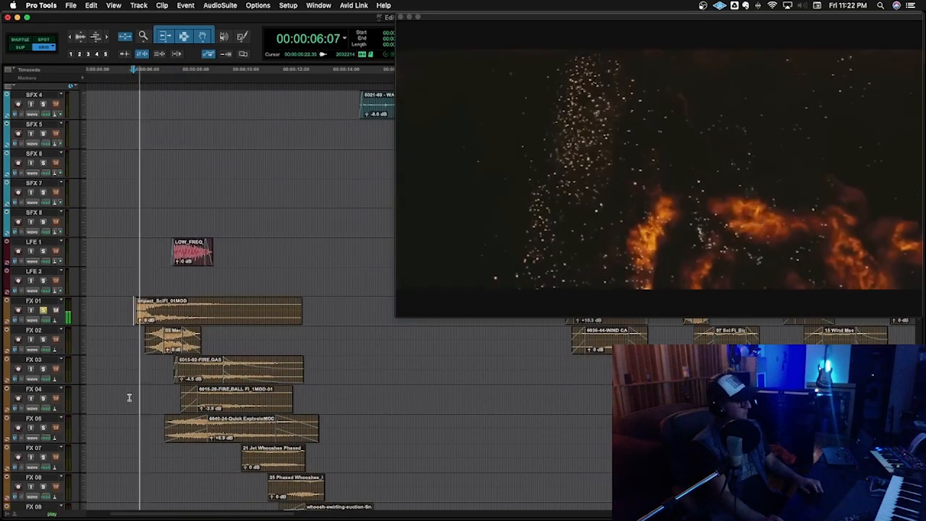
Step: Audition the opening explosion layers on FX 02 and FX 03 separately in solo, each from just before its clip
left_click(141, 339)
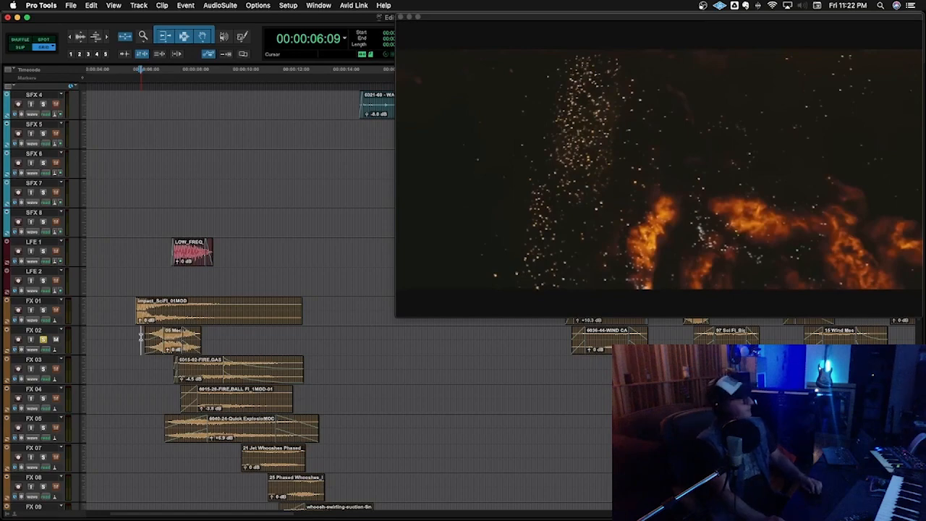
key("space")
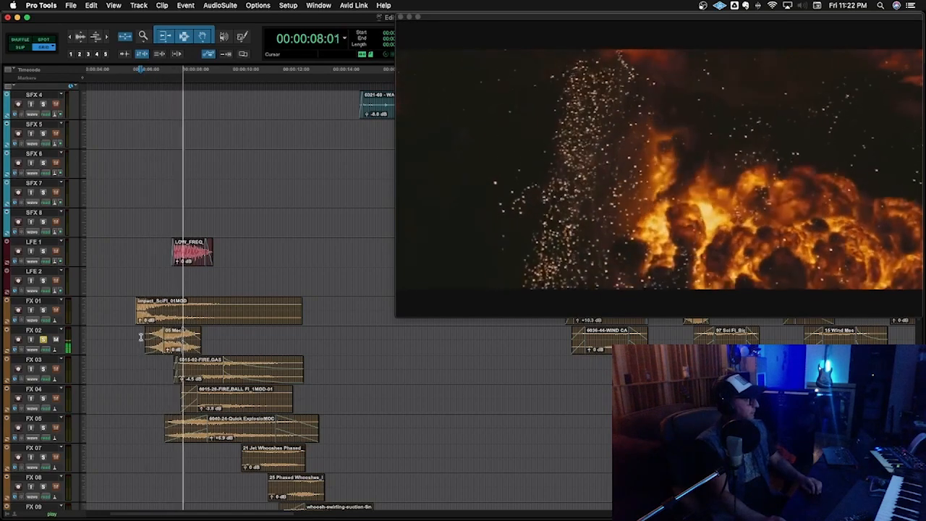
key("space")
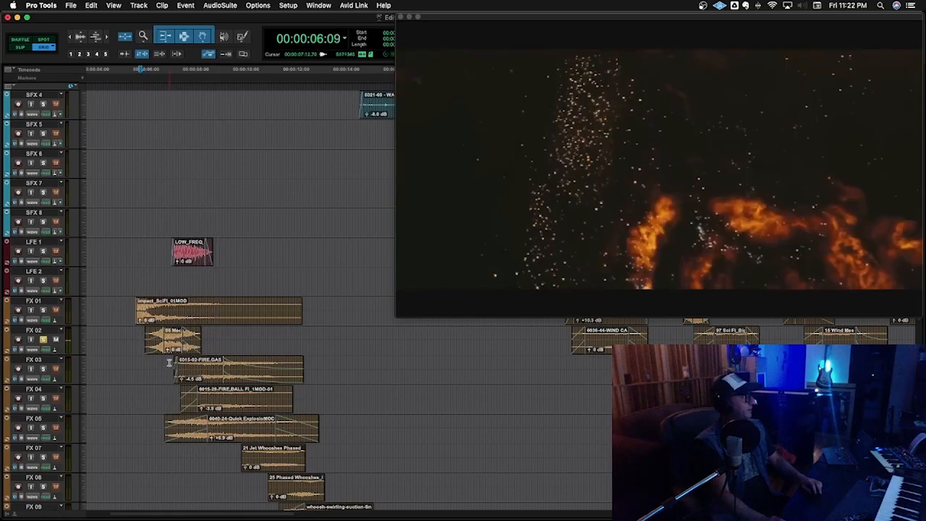
key("space")
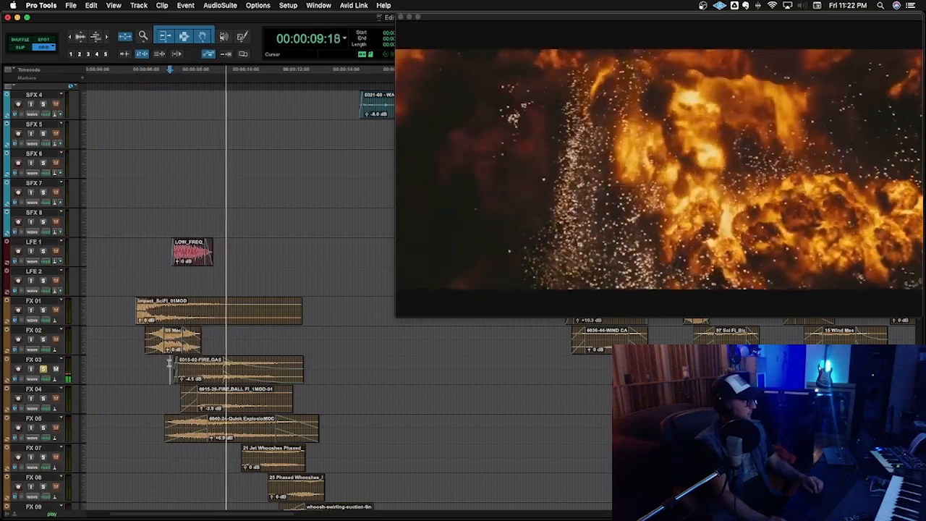
Step: Audition the fireball clip on FX 04 in solo from 00:00:07:19
left_click(175, 397)
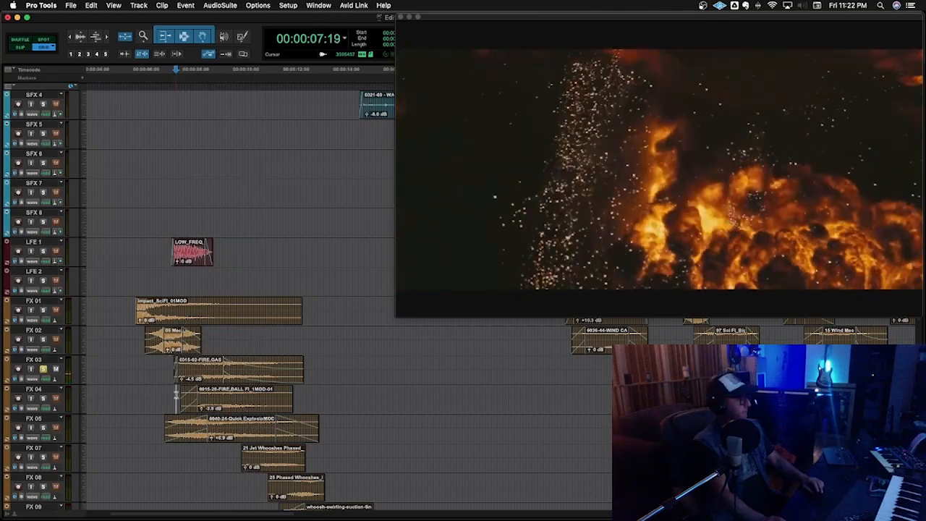
key("space")
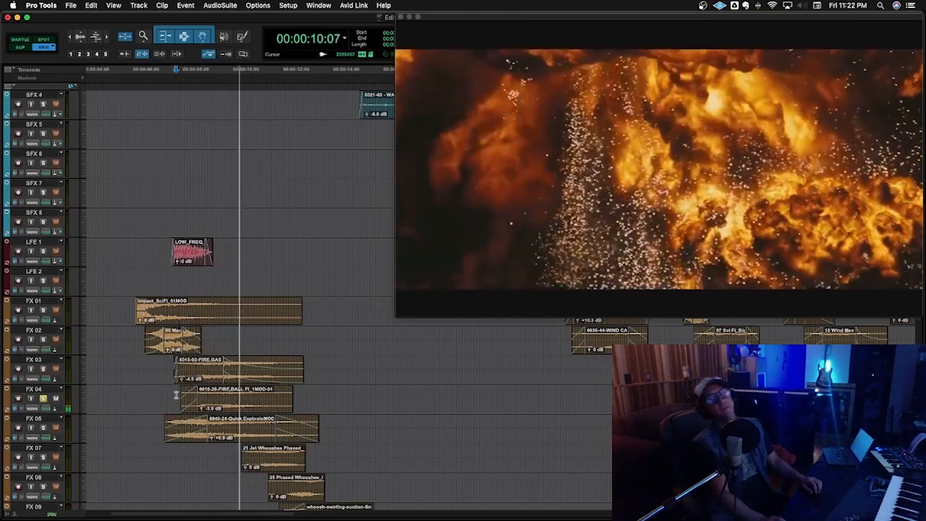
key("space")
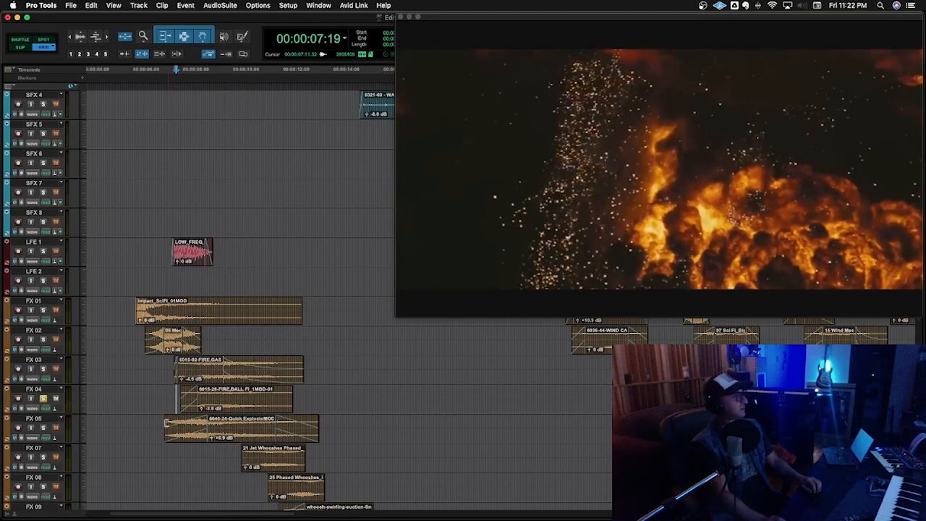
Step: Audition the quick explosion clip on FX 05 in solo from 00:00:07:04, playing it twice
left_click(160, 424)
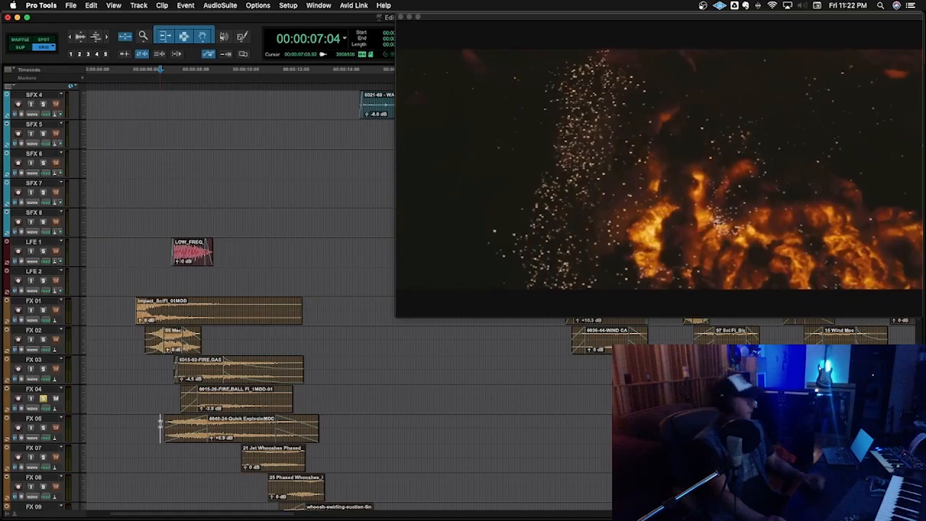
key("space")
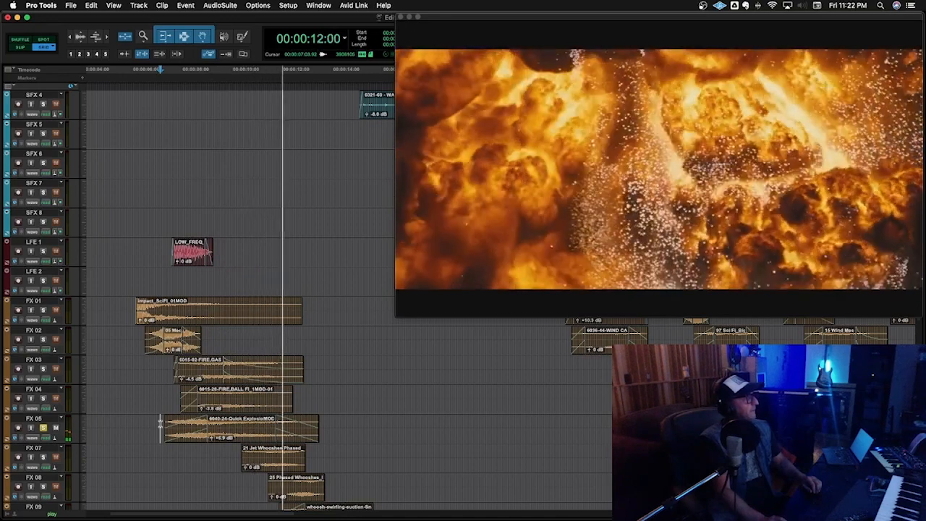
key("space")
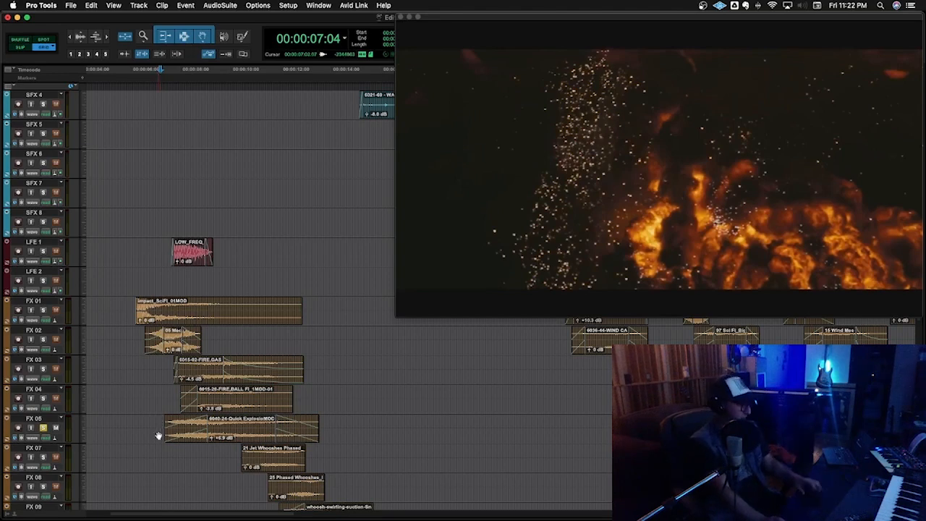
key("space")
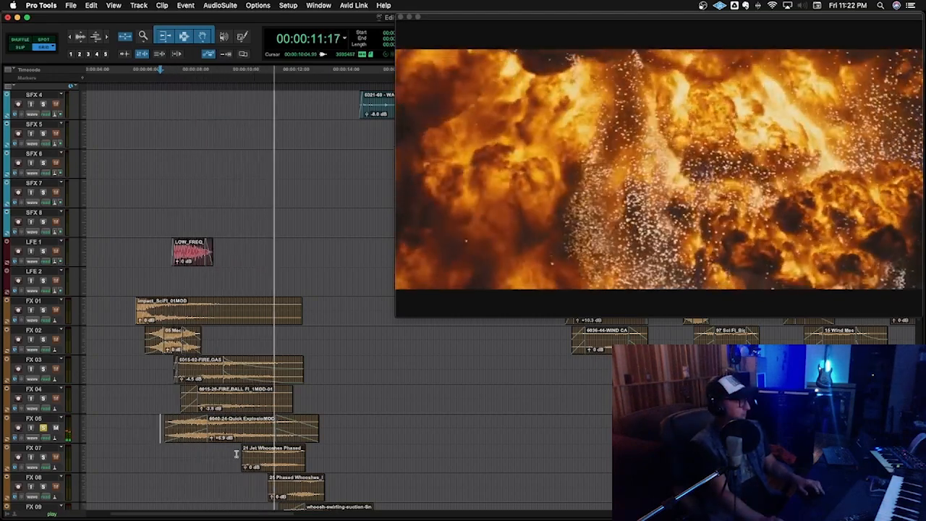
Step: Audition the phased whoosh clips on FX 07 and FX 08 separately in solo, from 00:00:10:05 and 00:00:11:06
left_click(236, 455)
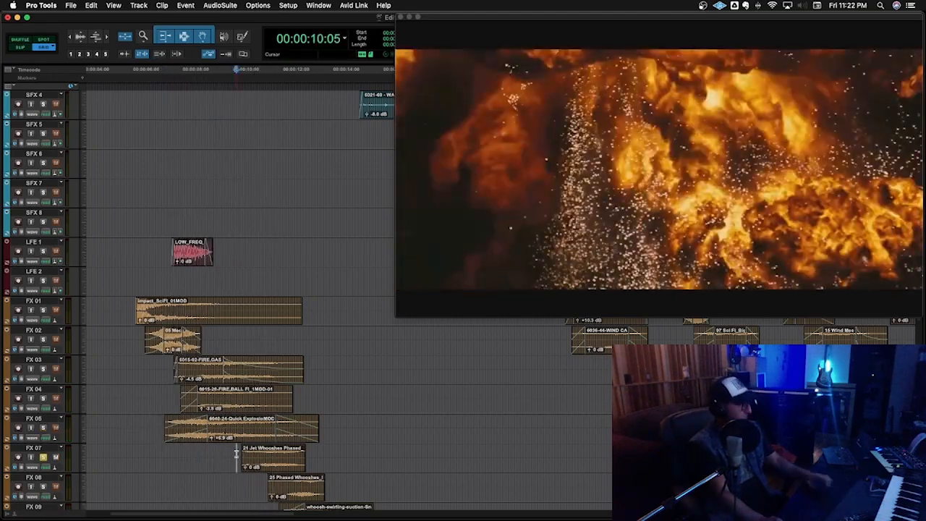
key("space")
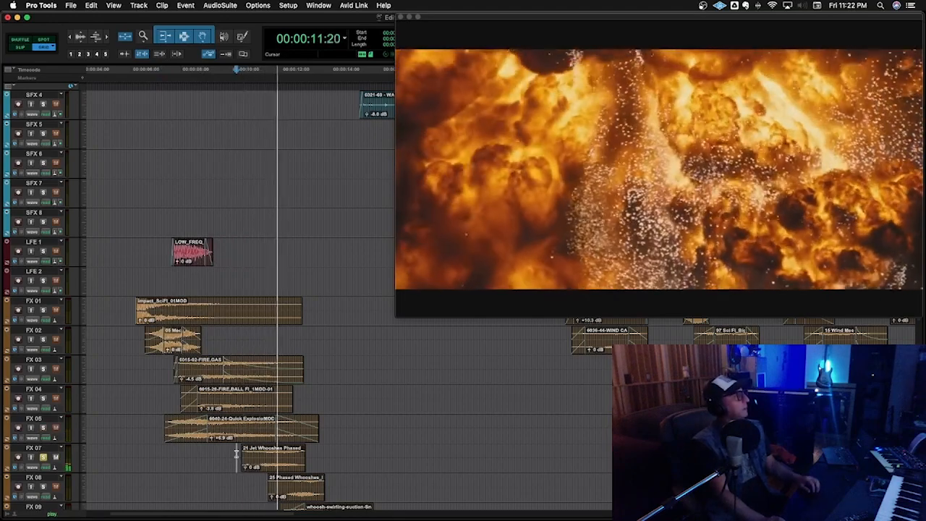
scroll(236, 452, "down", 2)
left_click(263, 426)
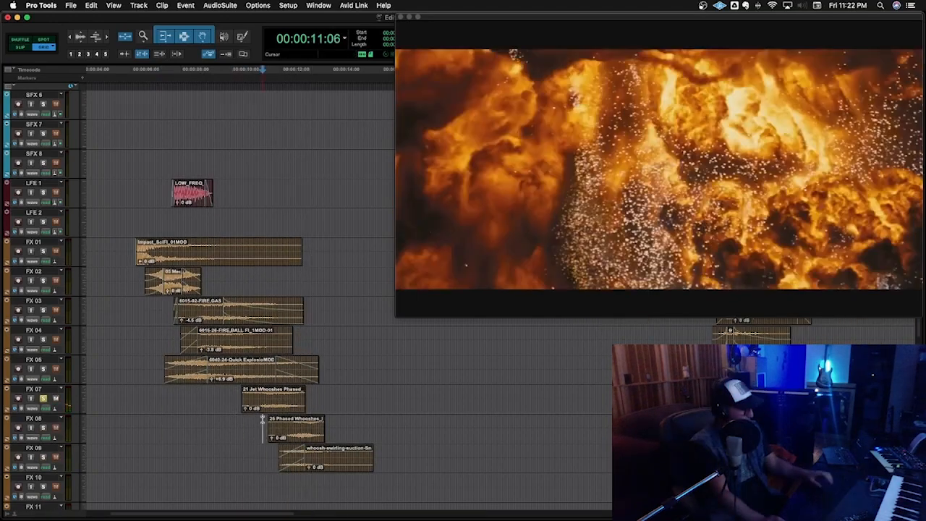
key("space")
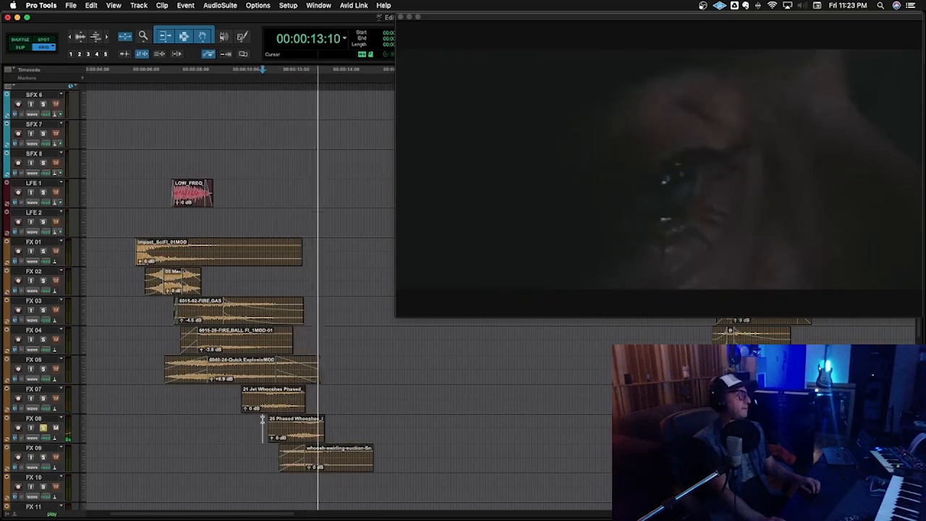
Step: Audition the swirling suction whoosh on FX 09 in solo from 00:00:11:16, and stop playback
left_click(272, 453)
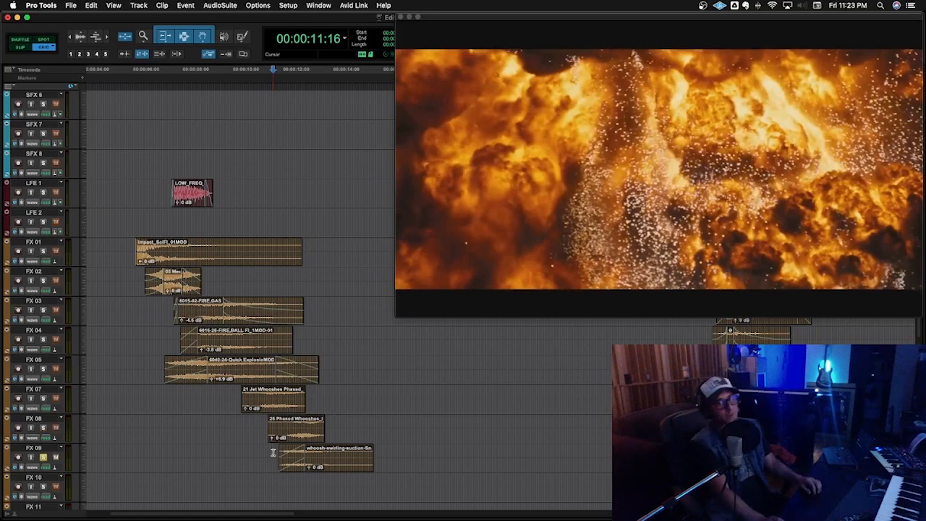
key("space")
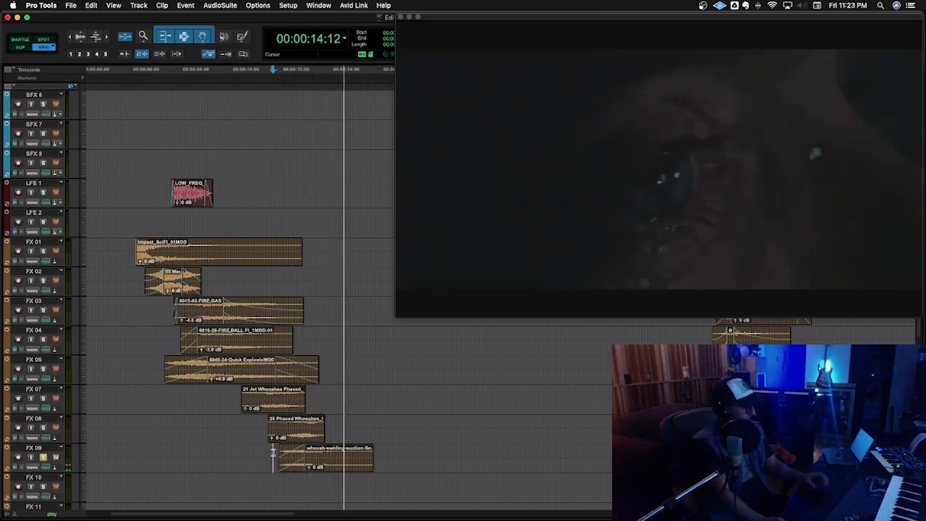
key("r")
key("space")
Step: Solo background tracks BG 1 to BG 5 and set the playback start to 00:00:19:17
scroll(335, 449, "up", 2)
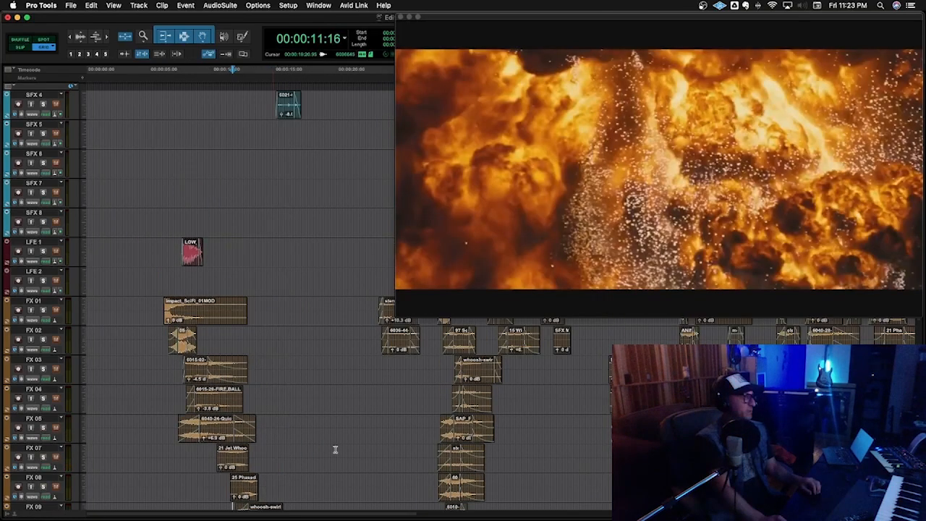
scroll(335, 449, "up", 4)
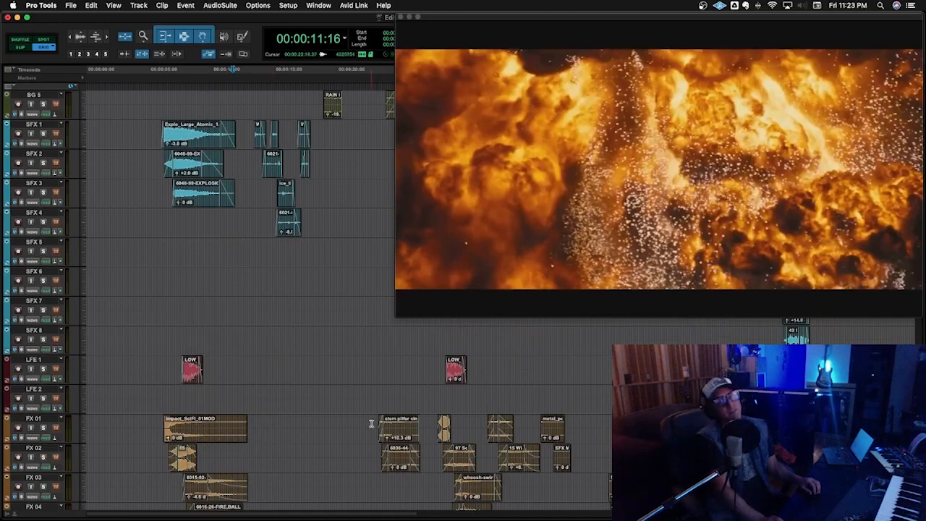
scroll(371, 424, "up", 5)
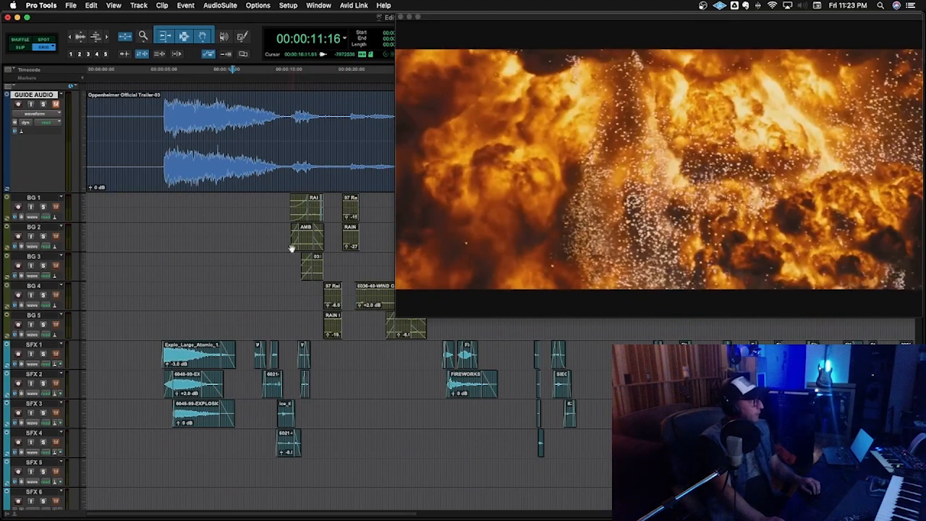
key("shift+s")
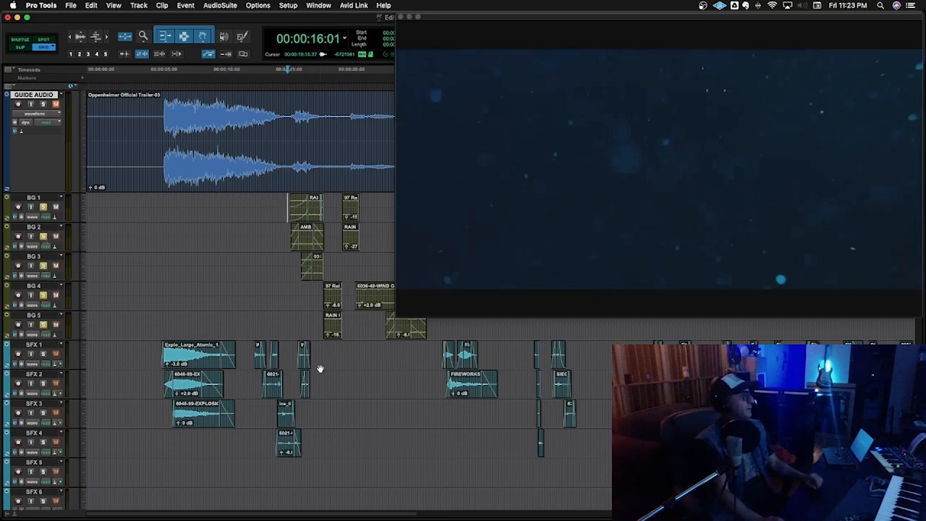
left_click(333, 264)
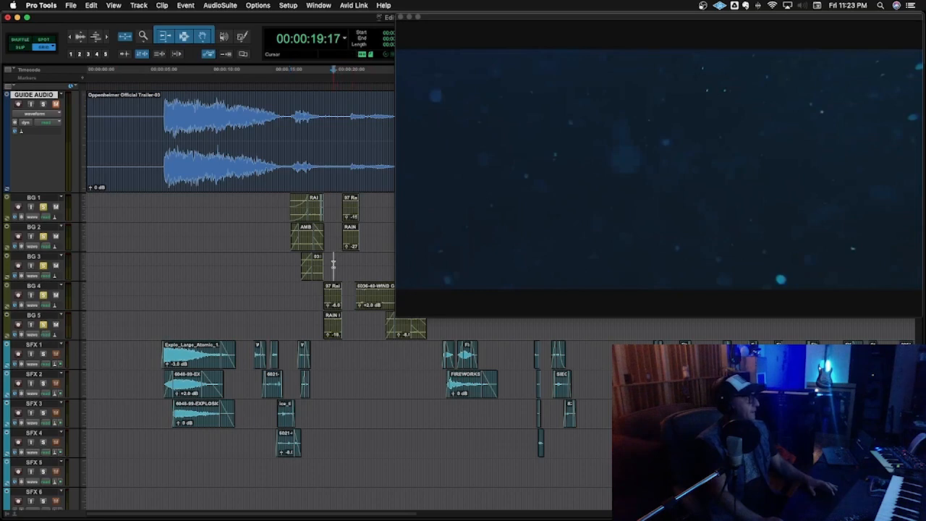
Step: Hide the video window and inspect the available grid values, leaving the grid set to 1 frame
key("t")
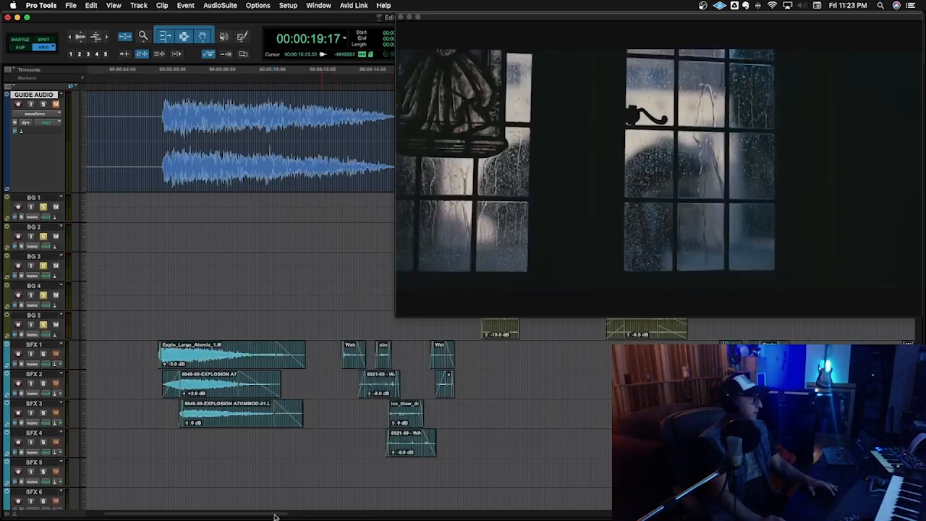
left_click_drag(274, 517, 345, 518)
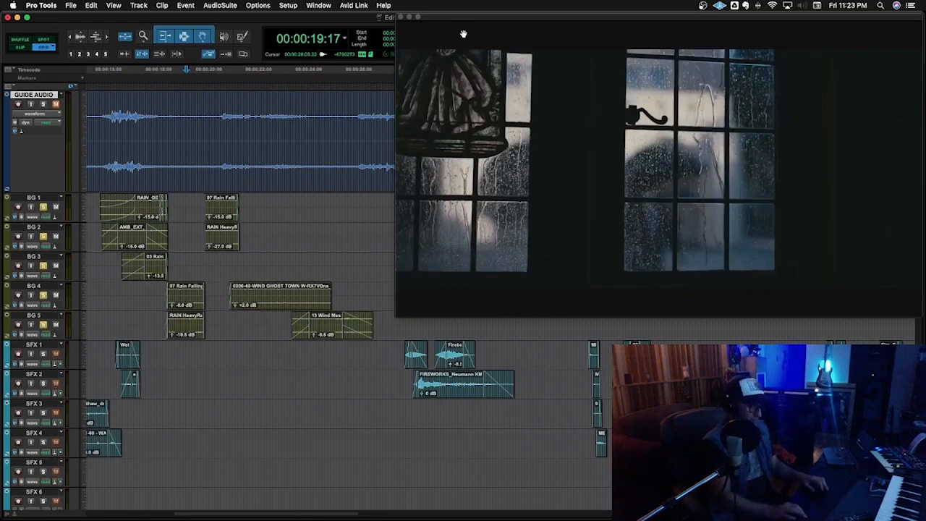
key("super+9")
left_click(491, 45)
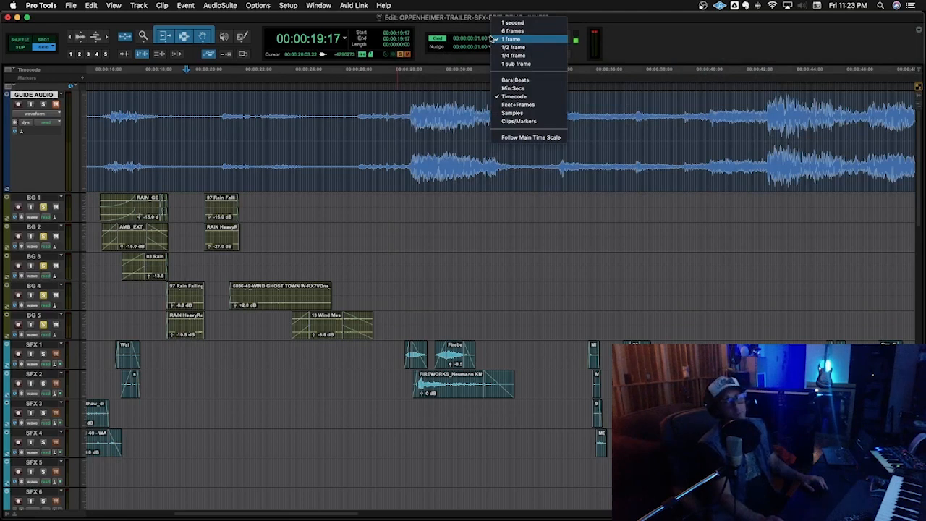
left_click(447, 18)
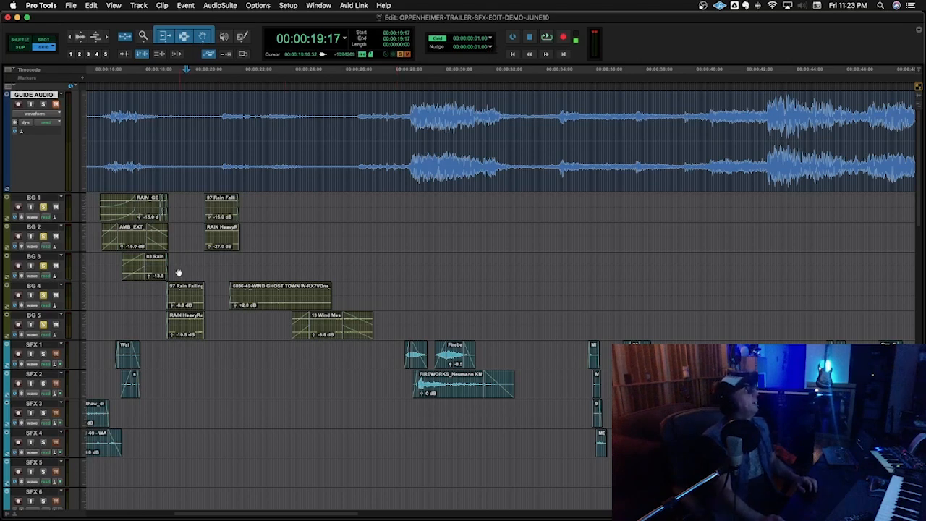
Step: Examine the cut at 00:00:18:22 where the rain clips on BG 1 to BG 3 overlap those on BG 4 and BG 5
left_click(164, 289)
key("super+bracketright")
key("super+bracketright")
key("super+bracketright")
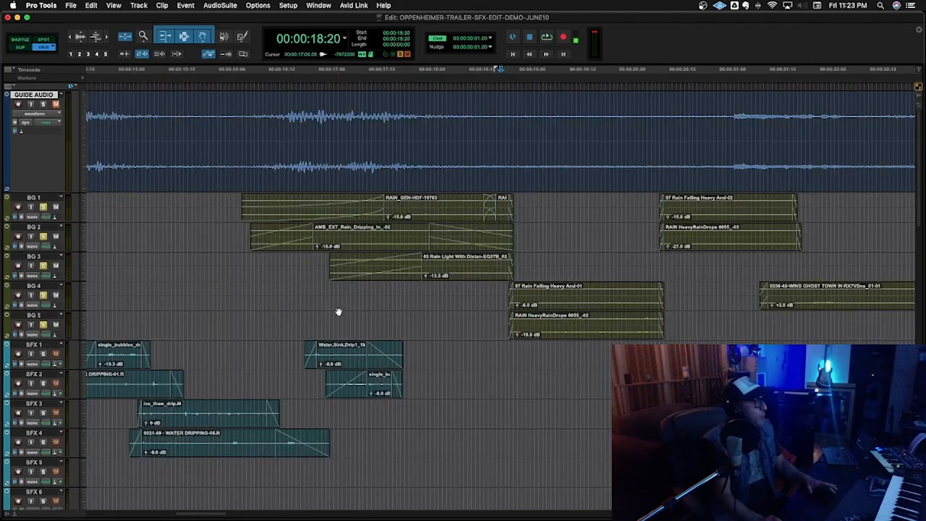
left_click(536, 147)
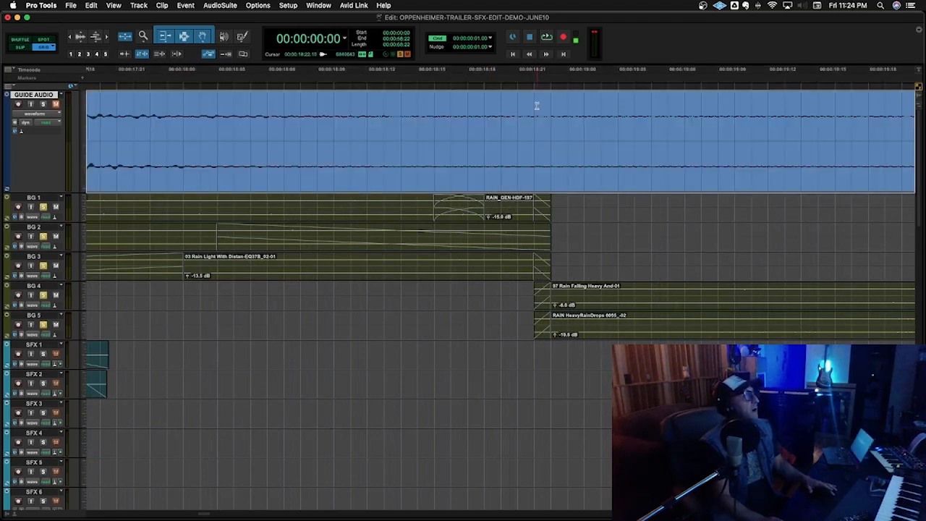
left_click(536, 106)
Step: Show the video window at a smaller size and audition the rain cut in the soloed backgrounds from 00:00:18:13, stopping playback at the end
key("super+9")
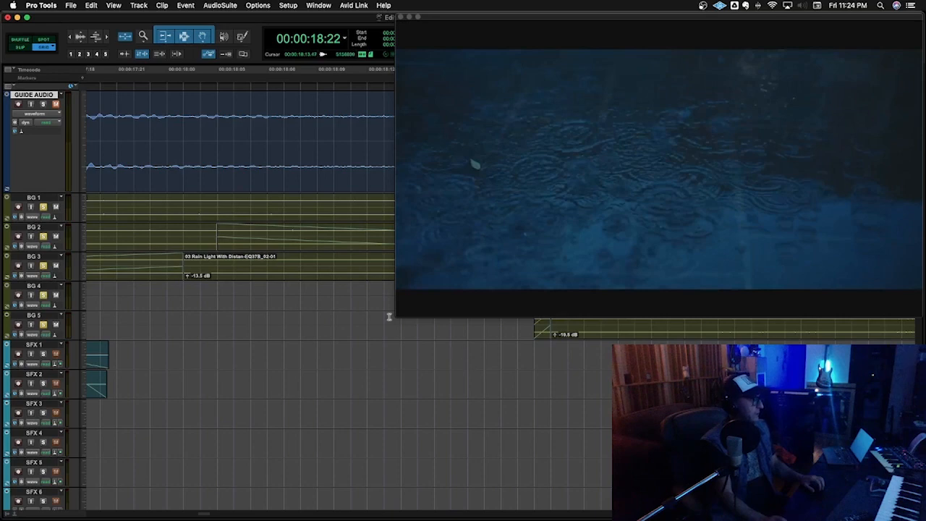
left_click_drag(397, 314, 500, 214)
left_click(385, 203)
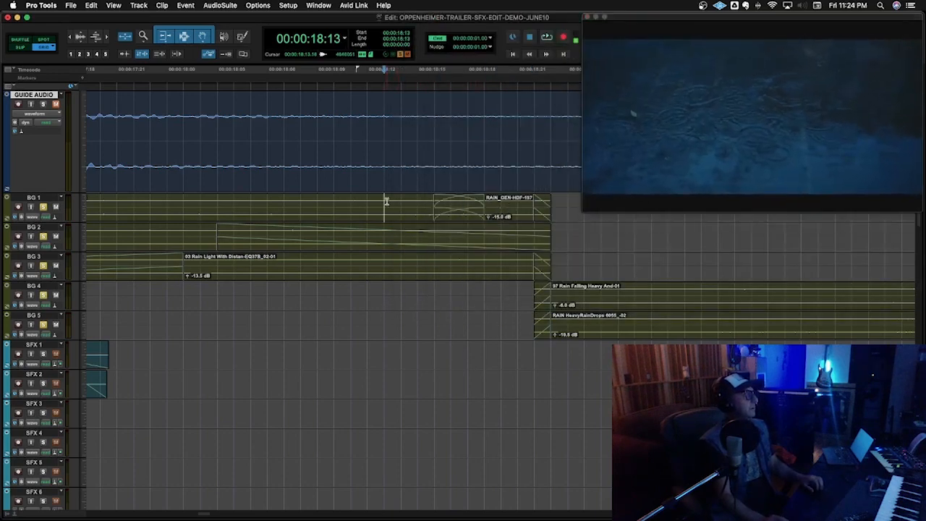
key("space")
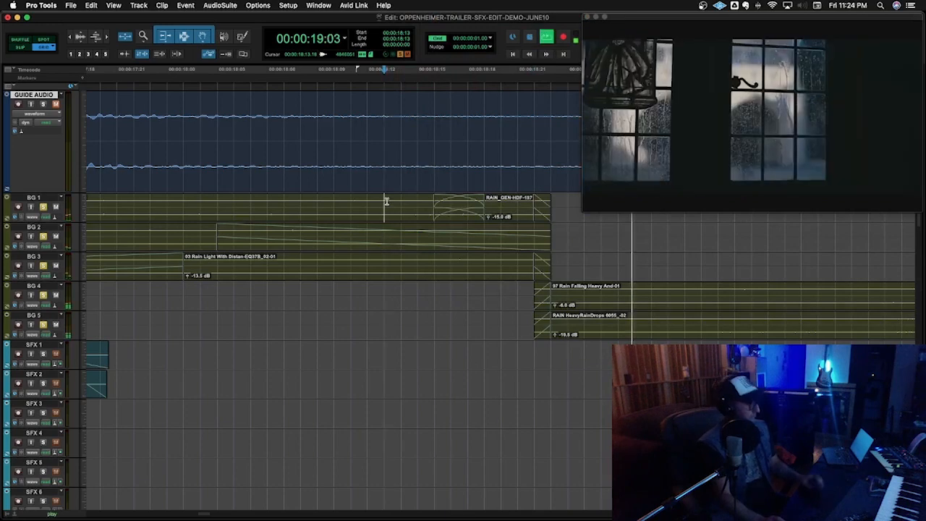
key("r")
key("r")
key("r")
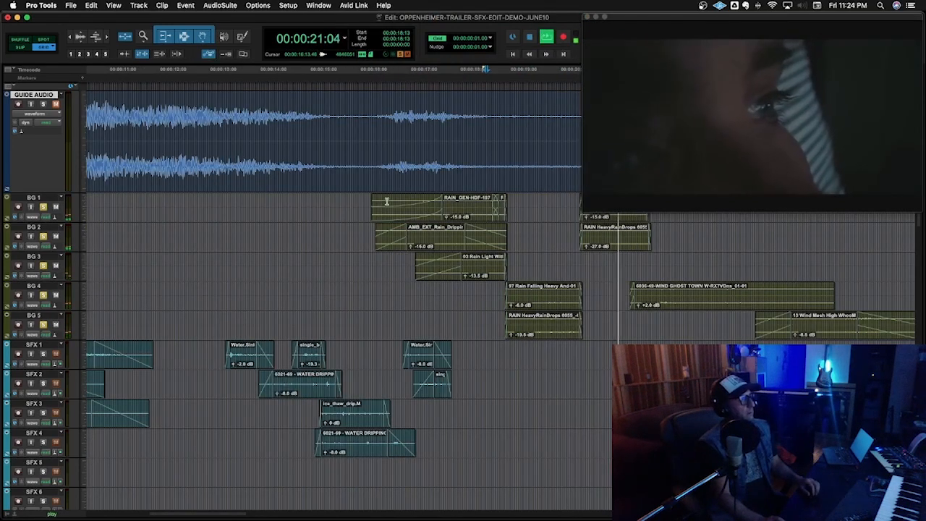
key("space")
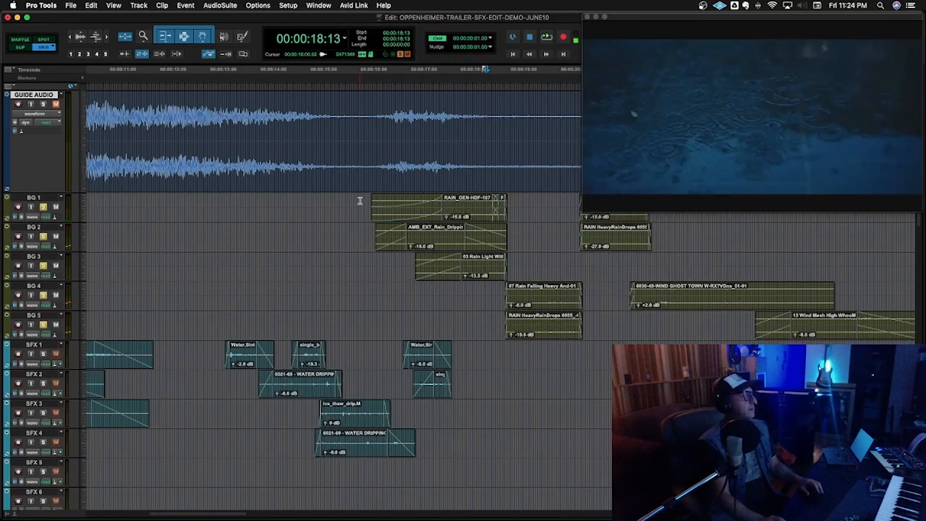
Step: Play the soloed background tracks from 00:00:16:01 through the rain and wind clips, and stop playback
left_click(359, 201)
key("space")
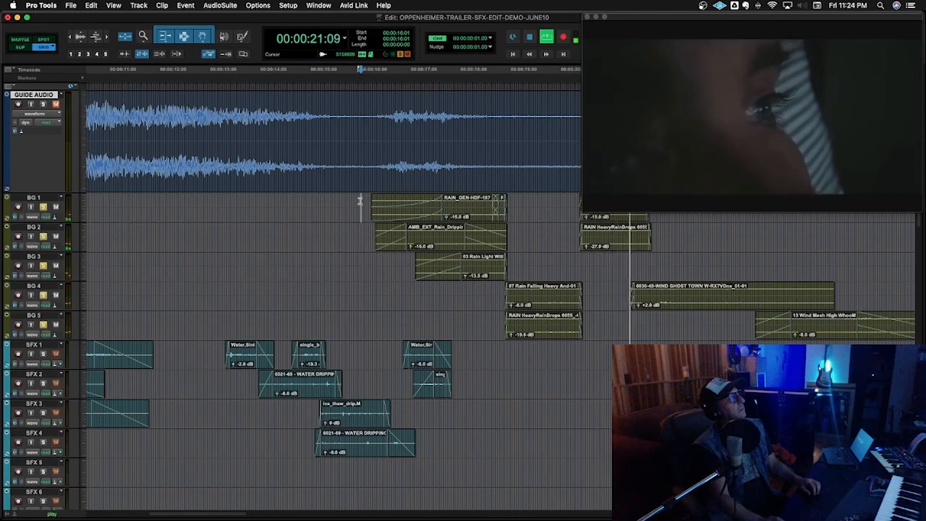
key("r")
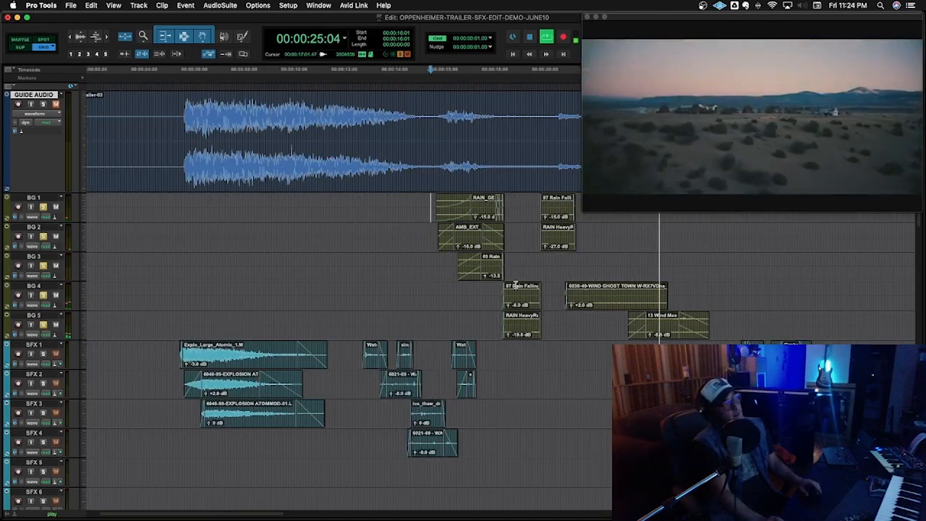
key("space")
Step: Point out the overlapping wind clips on BG 4 and BG 5, placing the cursor in the BG 4 clip at 00:00:22:21
left_click(594, 289)
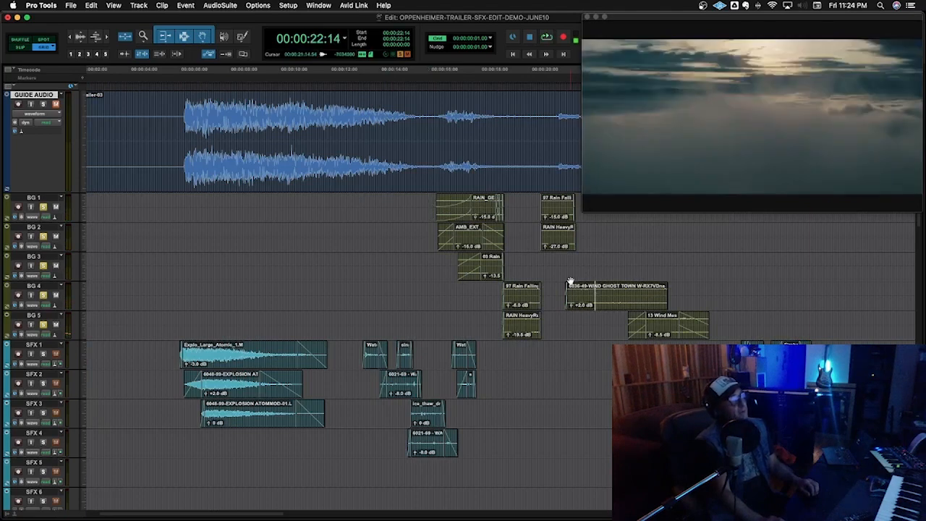
left_click_drag(563, 284, 714, 339)
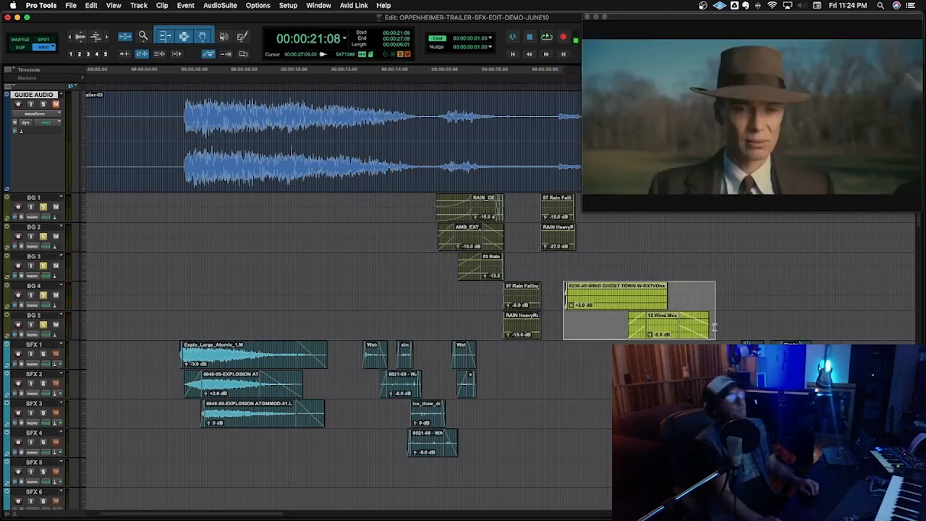
left_click(590, 290)
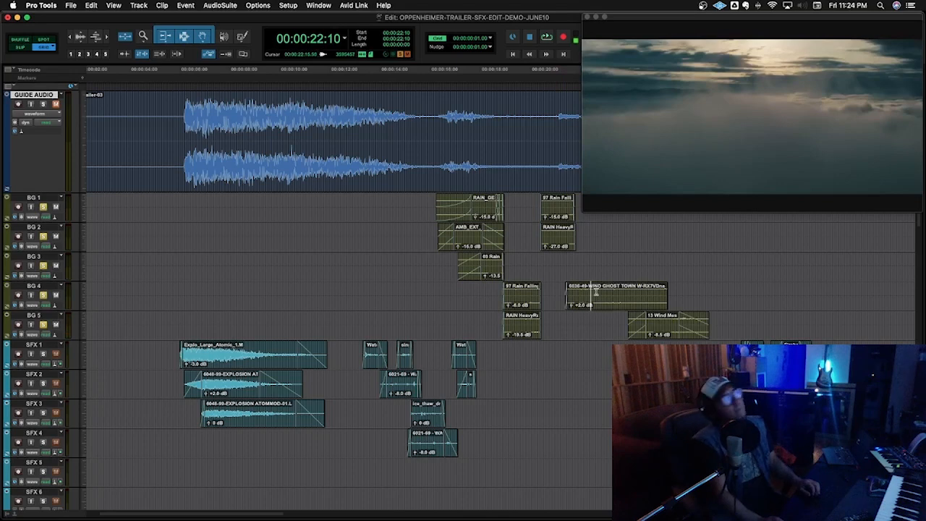
left_click(601, 292)
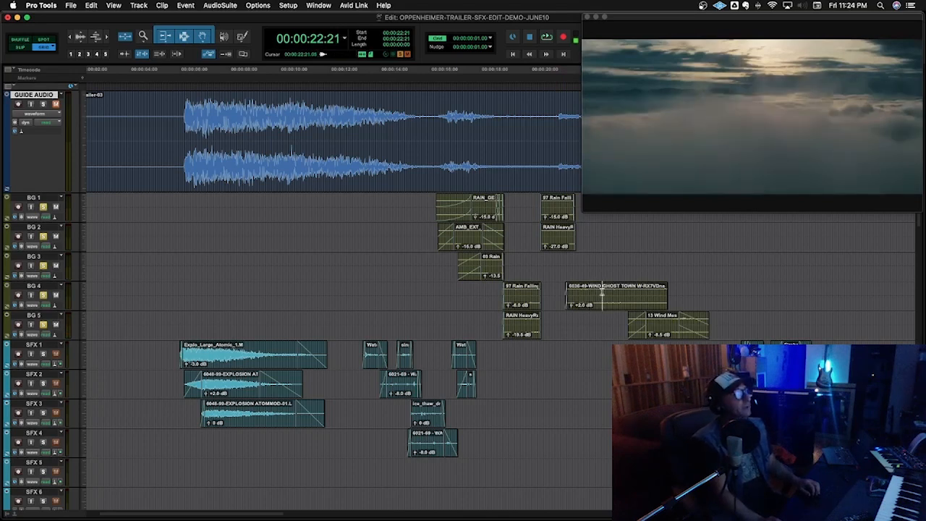
Step: Solo SFX 1 to SFX 4 and audition the water drip clips from 00:00:13:03, stopping playback at the end
left_click(505, 346)
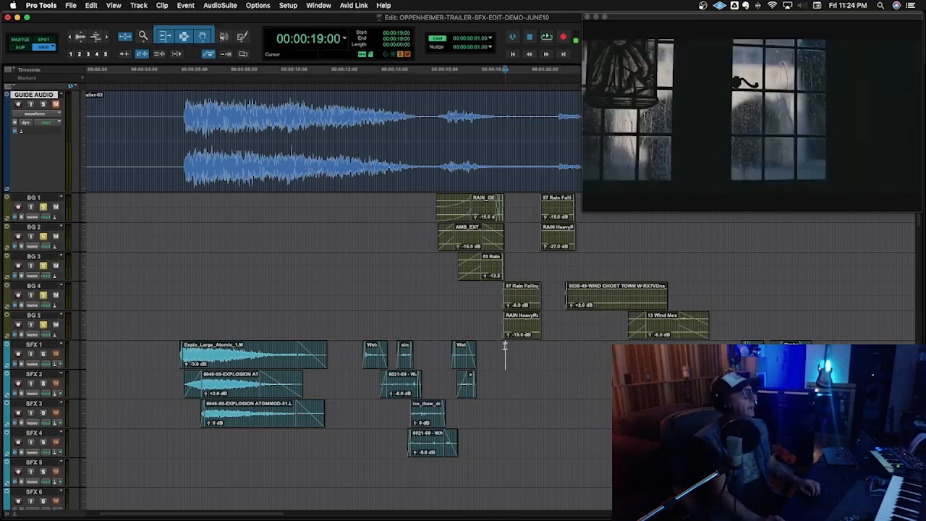
scroll(505, 345, "down", 10)
scroll(505, 346, "up", 10)
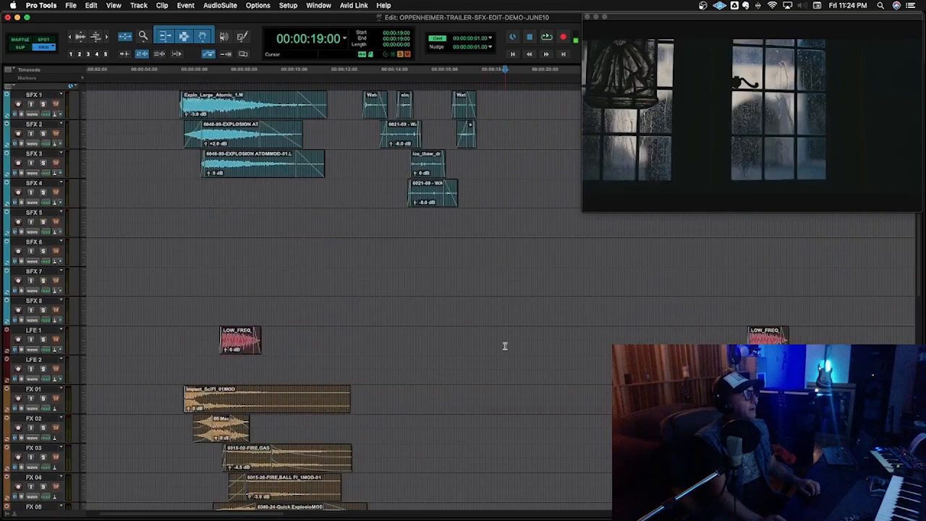
left_click(355, 351)
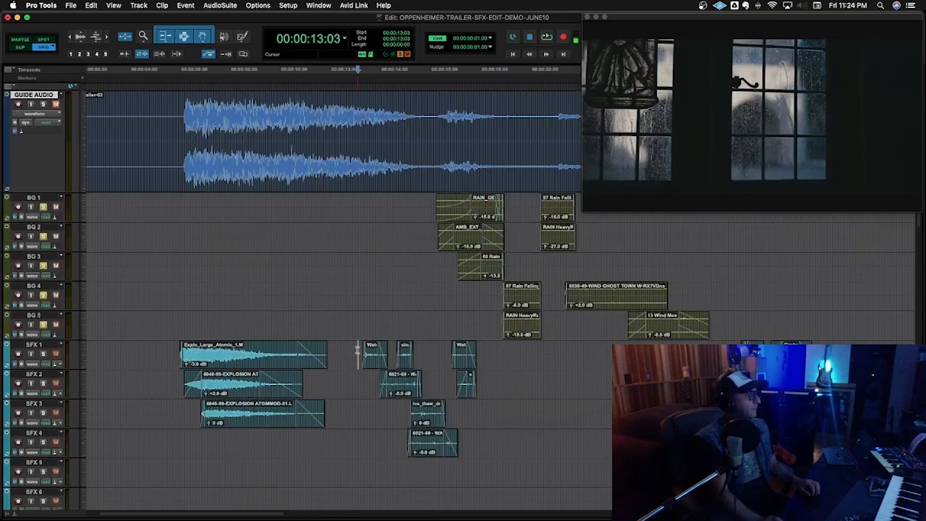
key("shift+s")
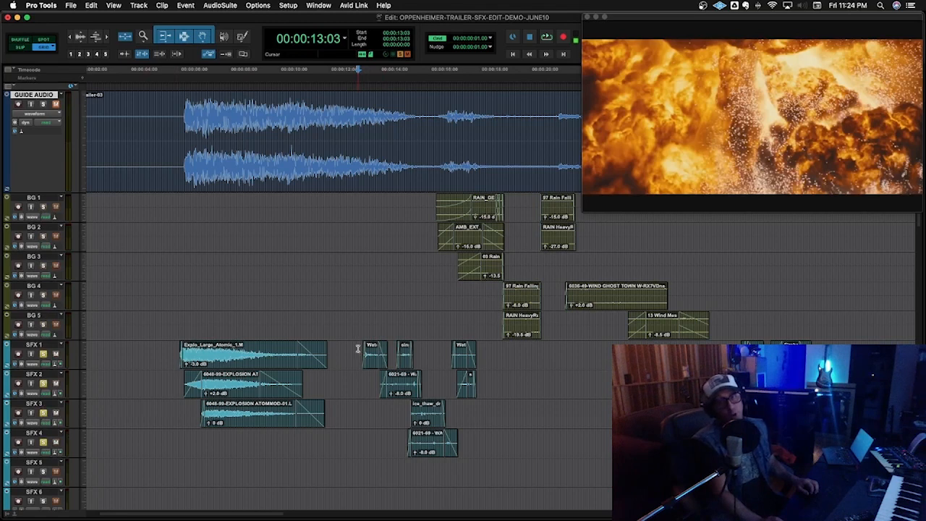
key("space")
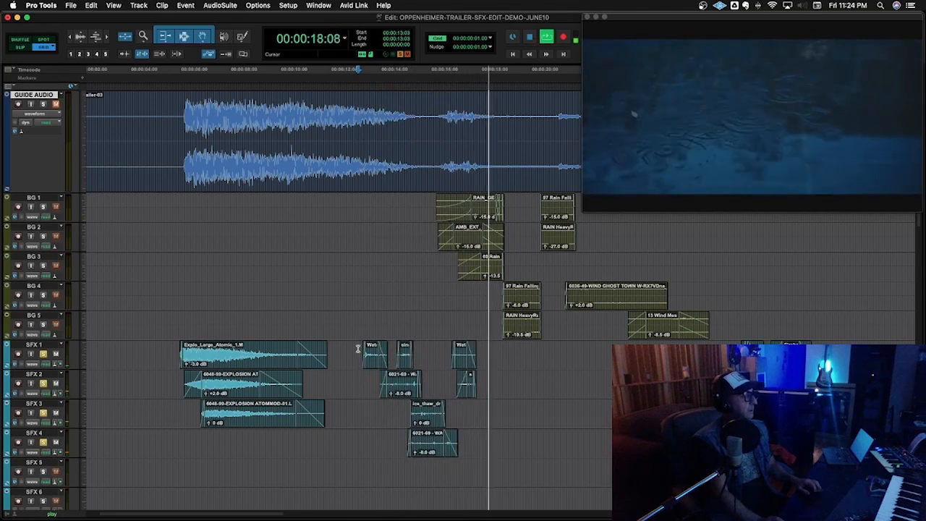
key("space")
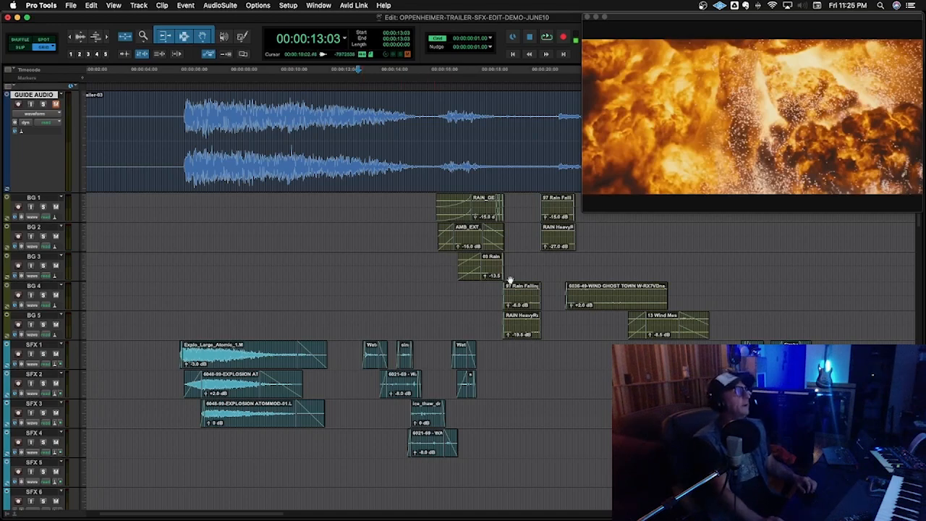
Step: Audition the design clips on FX 01 and FX 02 separately in solo, from 00:00:23:06 and 00:00:23:12
scroll(579, 388, "down", 8)
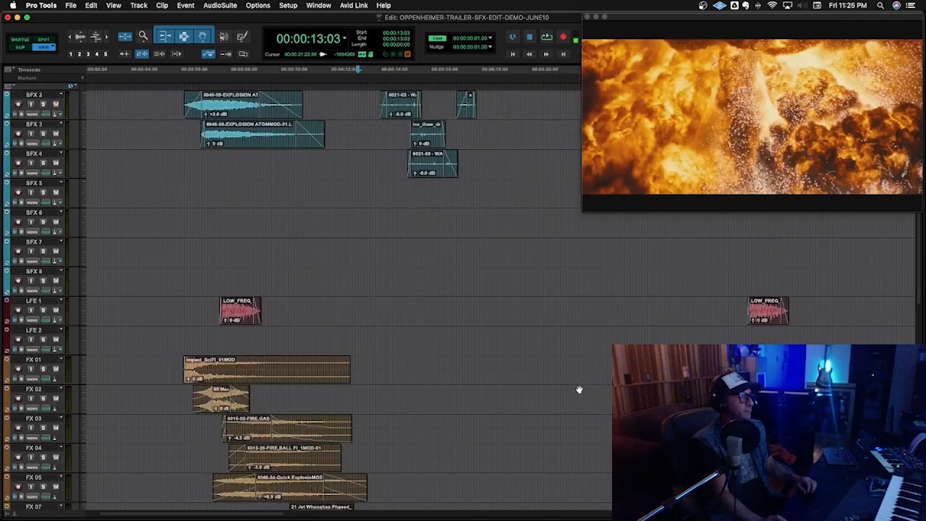
left_click(629, 336)
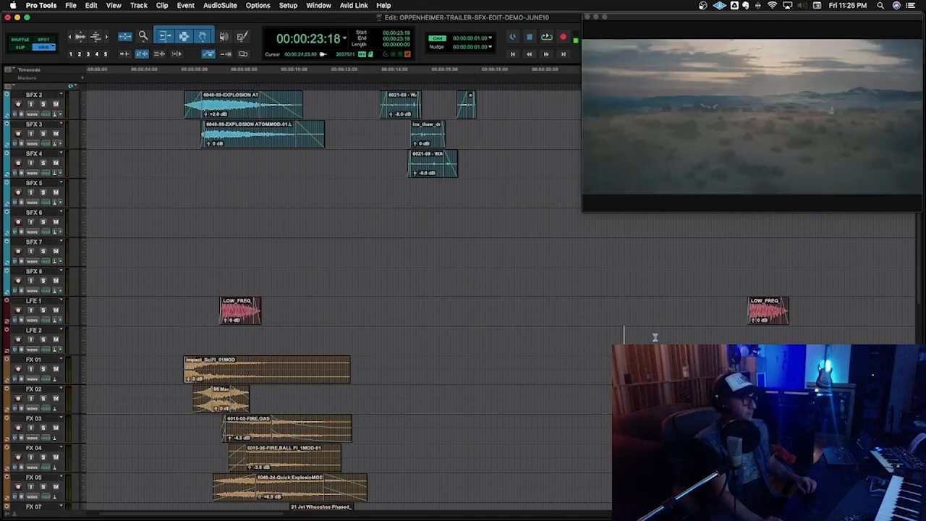
left_click(655, 336)
left_click(612, 336)
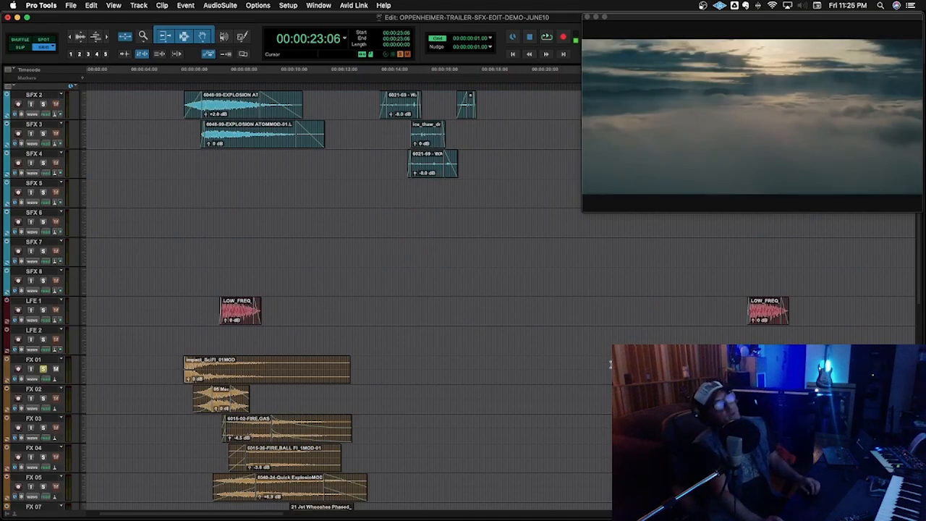
key("space")
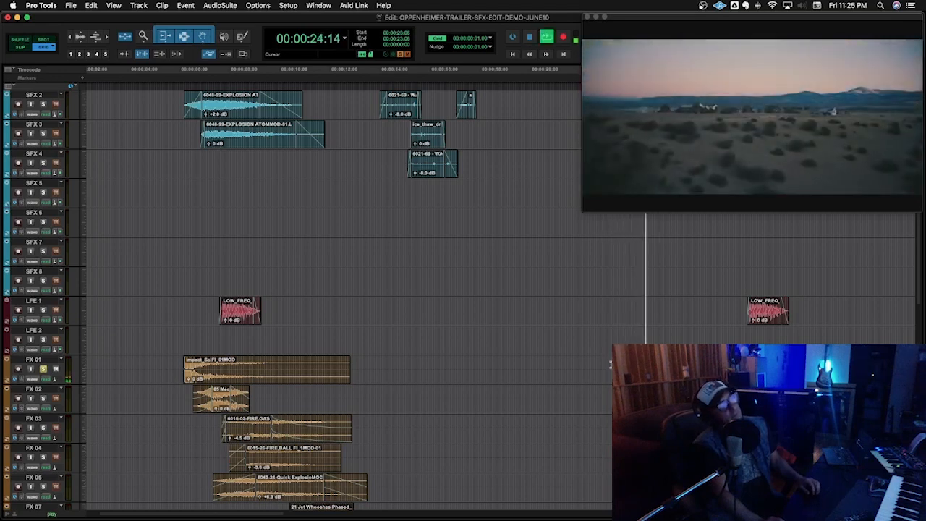
key("space")
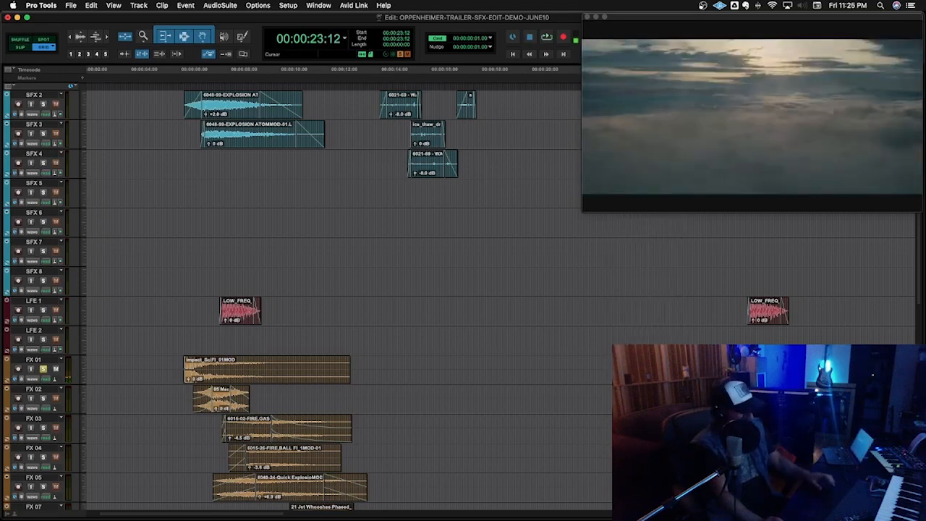
left_click(43, 399)
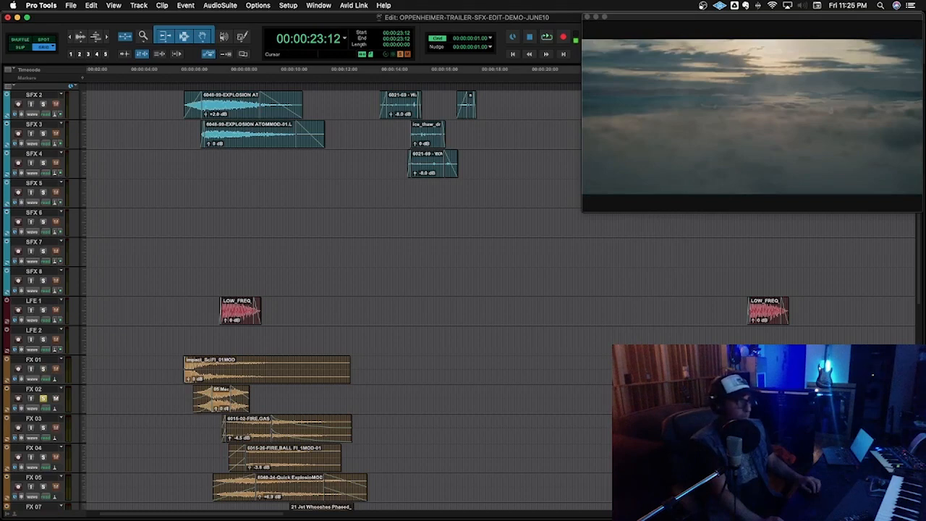
key("space")
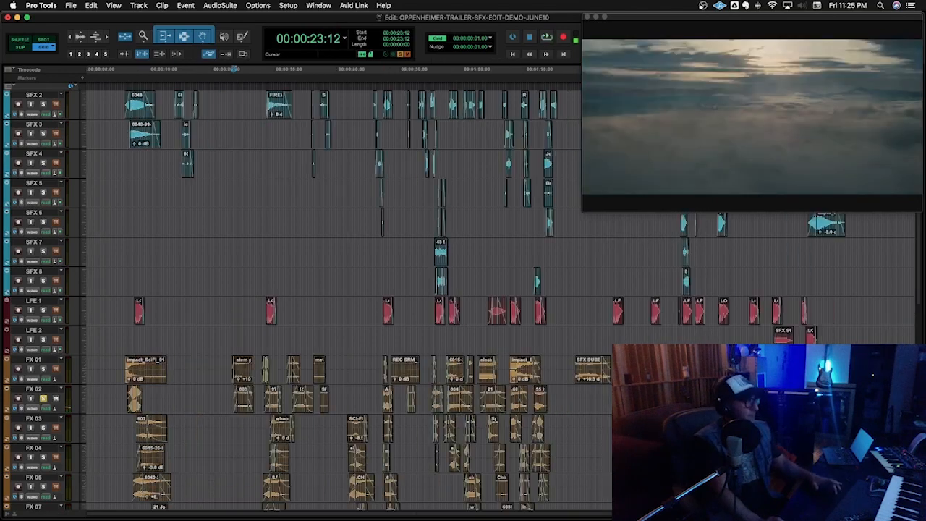
Step: Set the playback start to 00:00:35:17 at the group of metal gear clips on SFX 1 to SFX 4
scroll(551, 394, "down", 1)
key("super+bracketright")
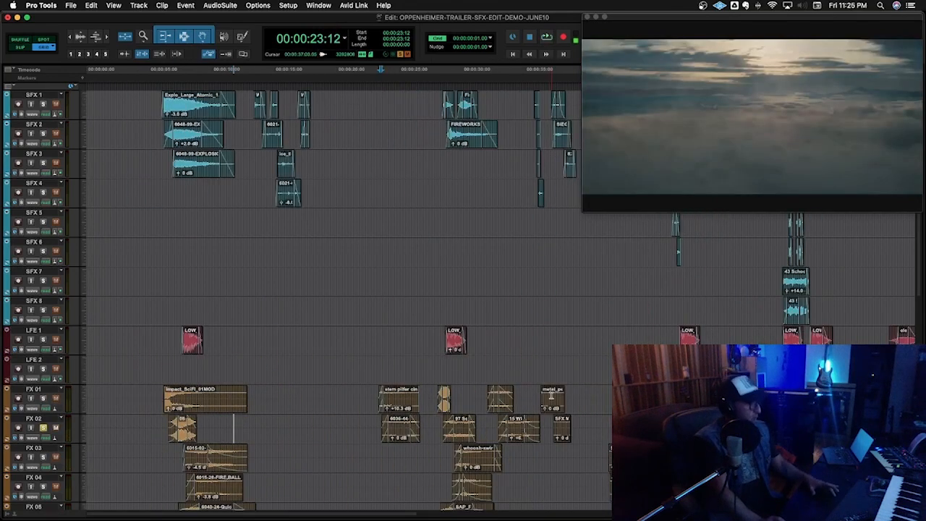
scroll(528, 369, "up", 3)
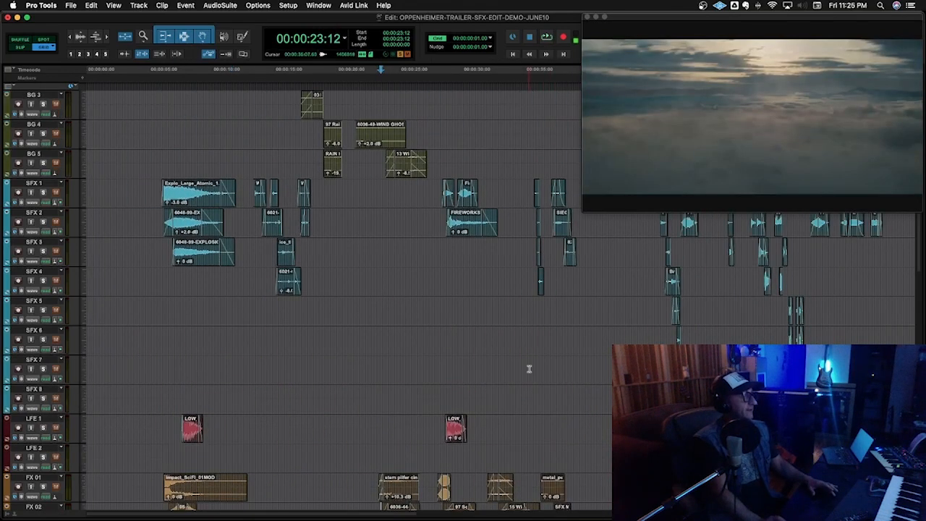
left_click(439, 217)
left_click(534, 251)
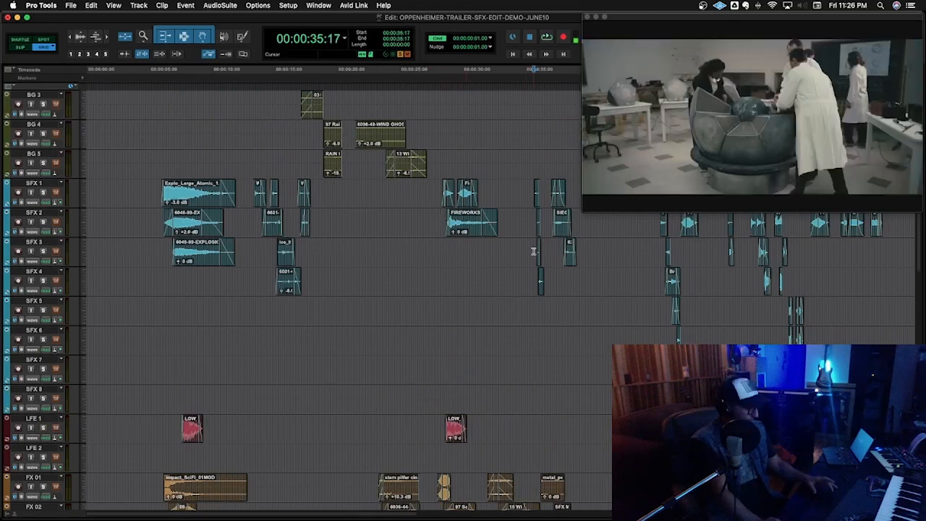
key("t")
key("t")
scroll(511, 211, "up", 1)
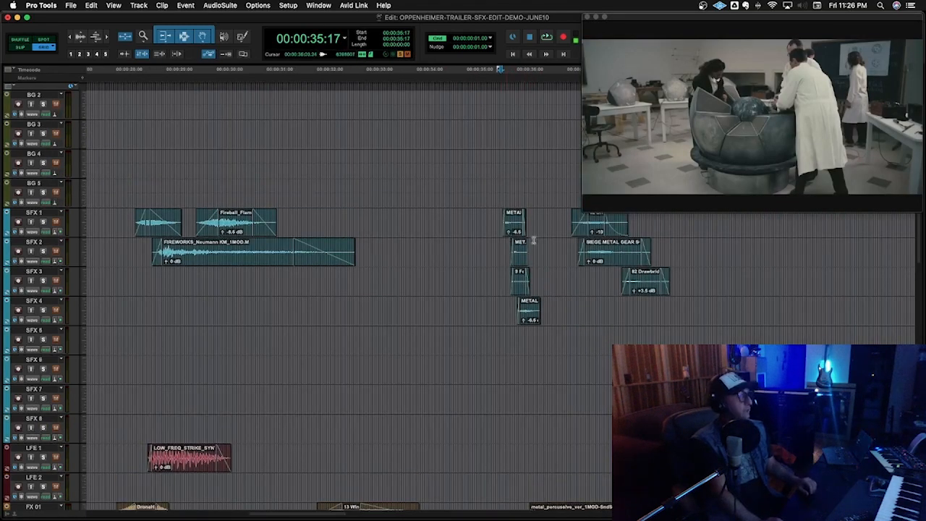
key("t")
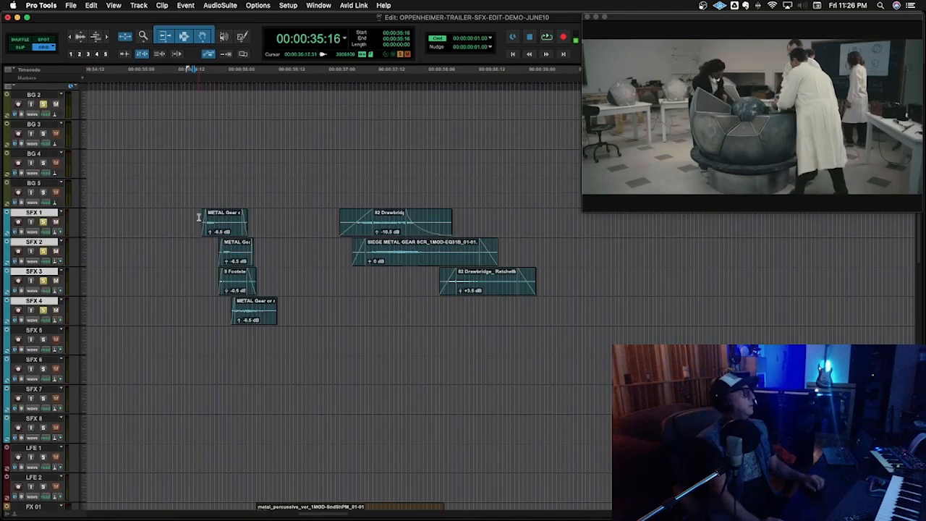
Step: Audition the soloed metal gear clips on SFX 1 to SFX 4 from 00:00:35:17
left_click(198, 216)
key("space")
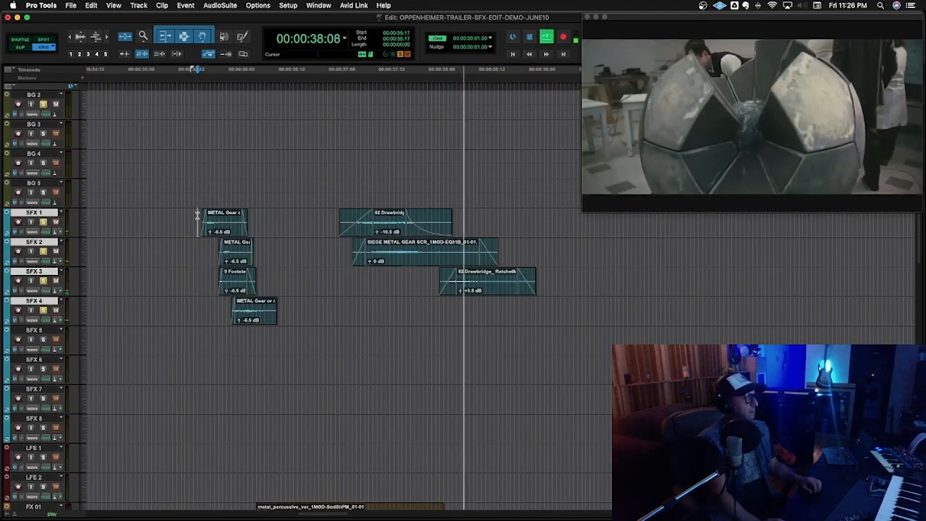
key("space")
Step: Solo FX 01 and audition its metal percussive clip from 00:00:36:06
scroll(211, 360, "down", 3)
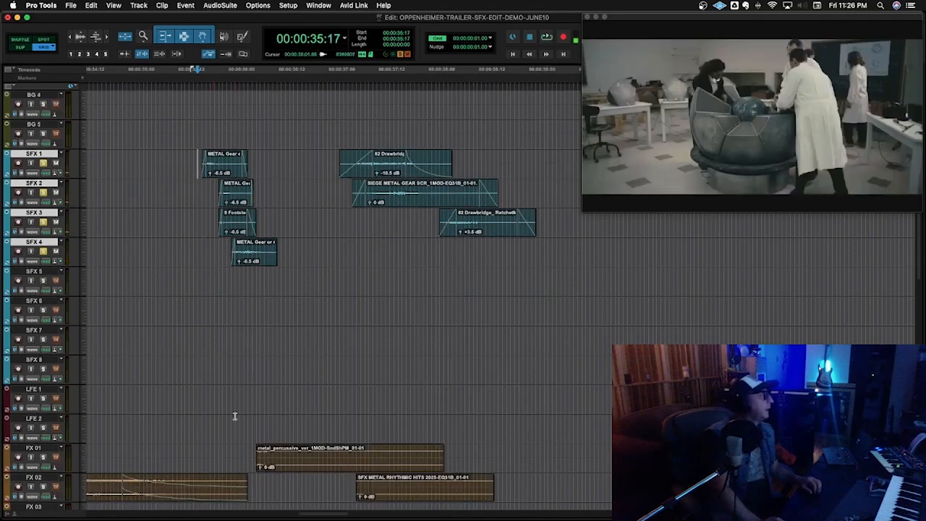
left_click(241, 451)
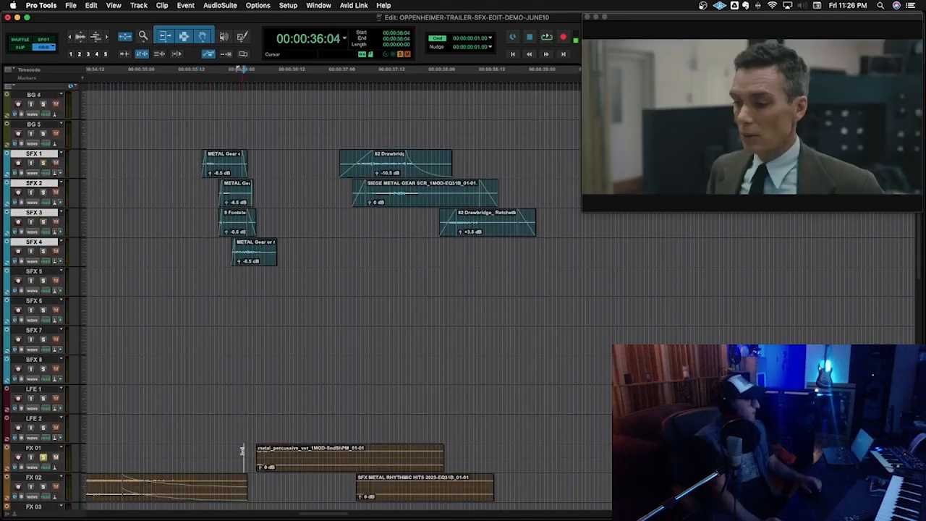
left_click(251, 451)
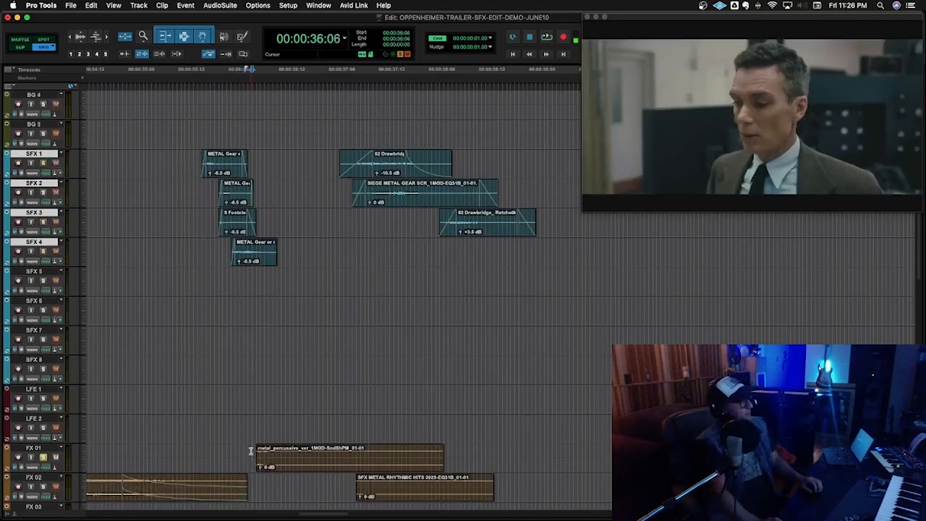
key("space")
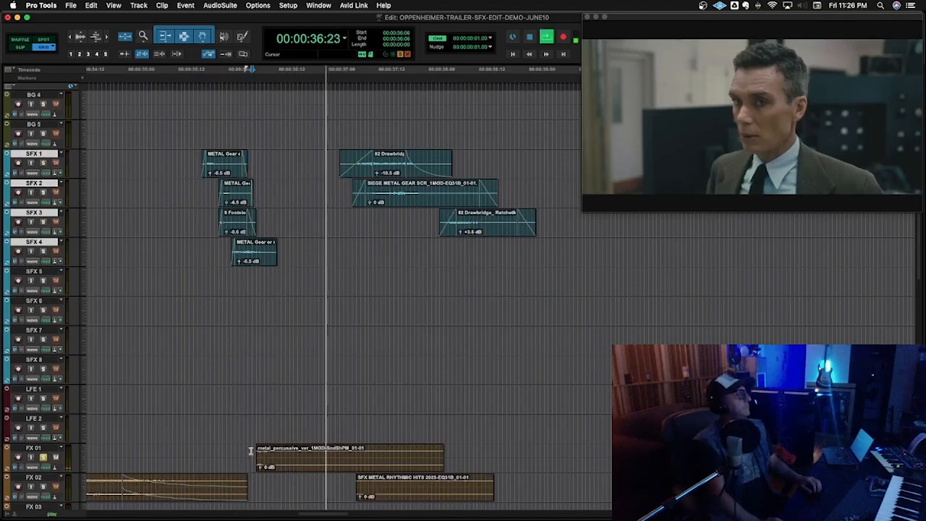
key("space")
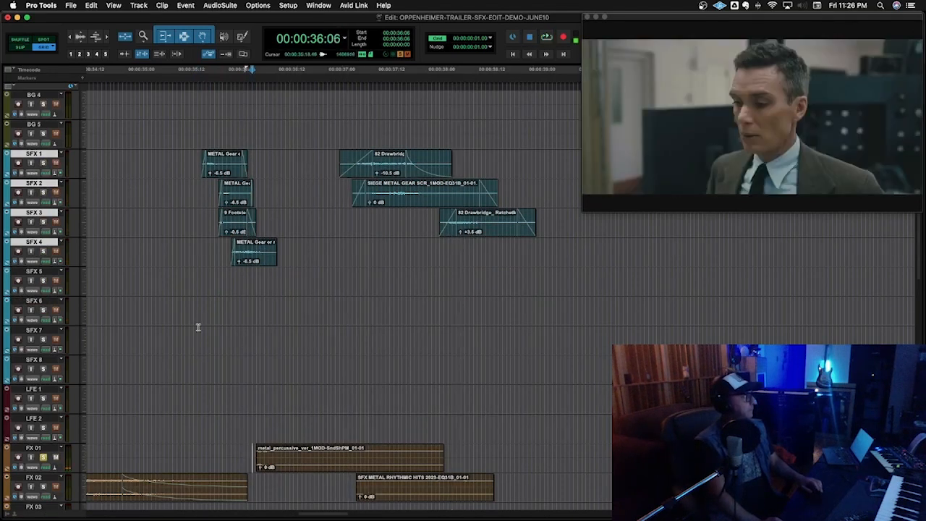
Step: Clear the solos and play the metal gear section with all its layers together from 00:00:35:16 past the marble bowl shot
left_click(189, 155)
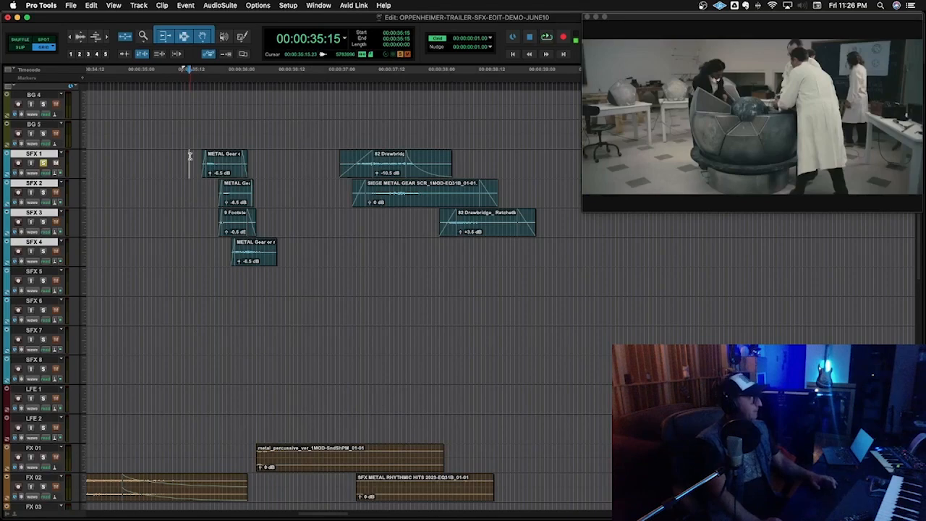
scroll(190, 156, "up", 2)
scroll(189, 156, "down", 9)
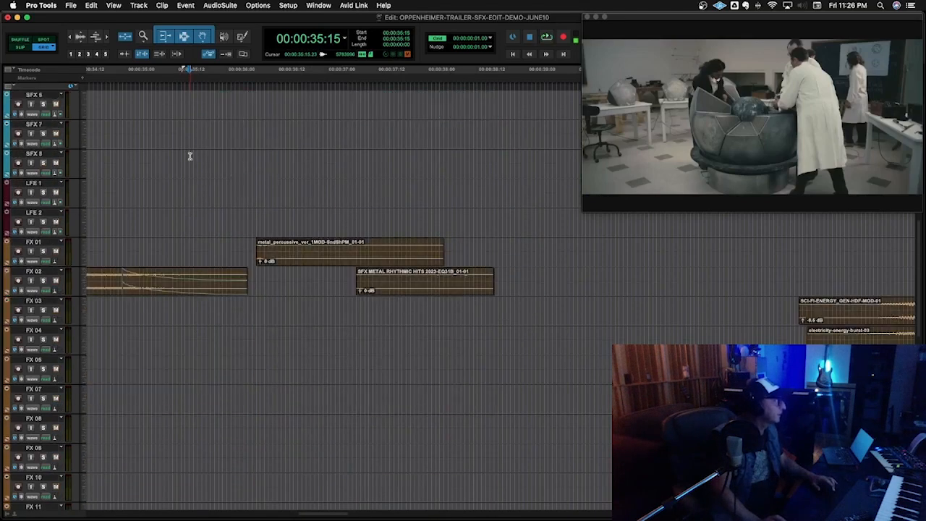
scroll(190, 156, "down", 1)
scroll(188, 145, "up", 6)
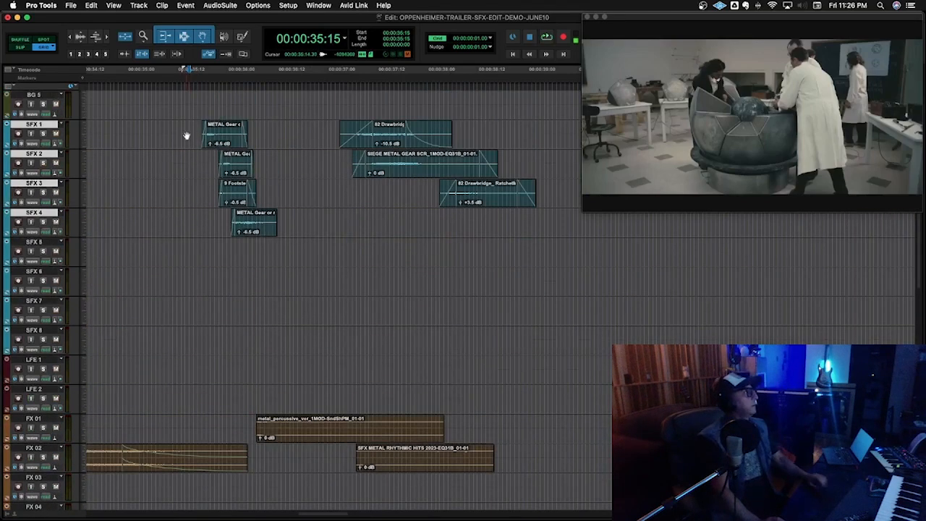
left_click(191, 126)
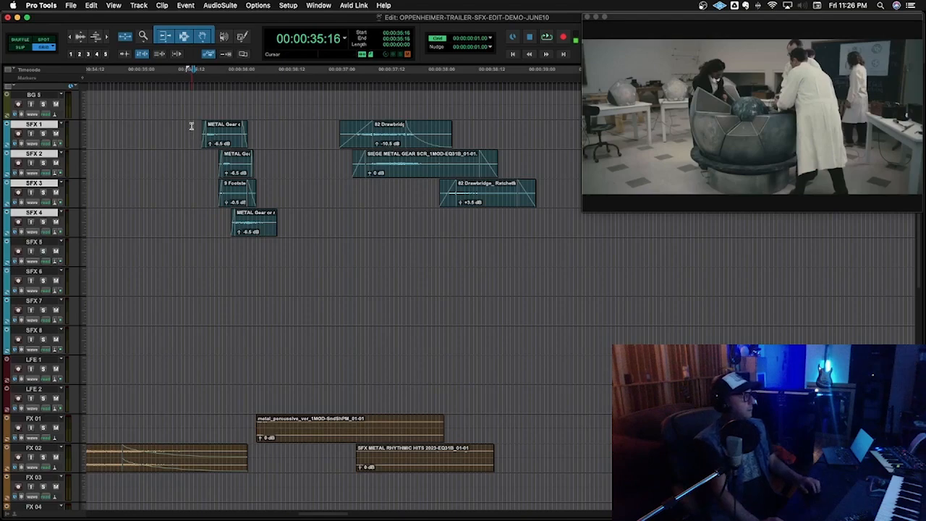
key("space")
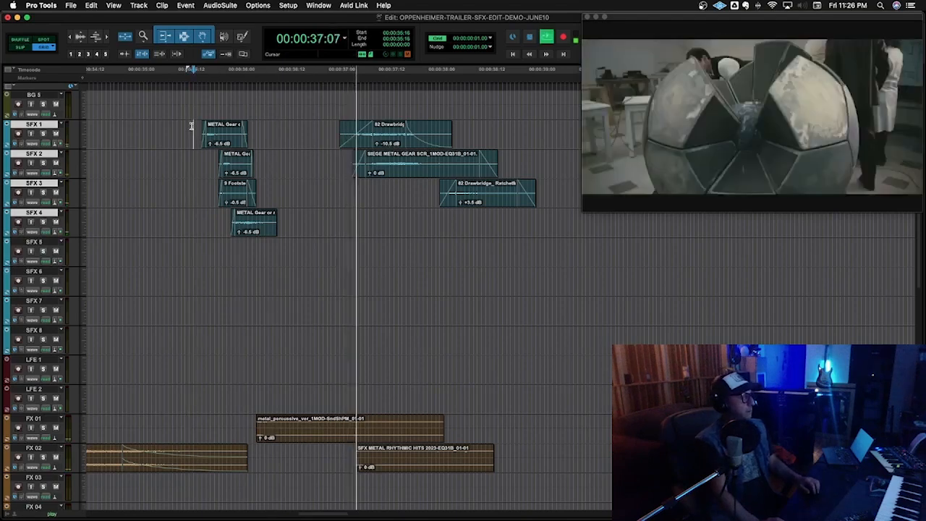
key("r")
key("r")
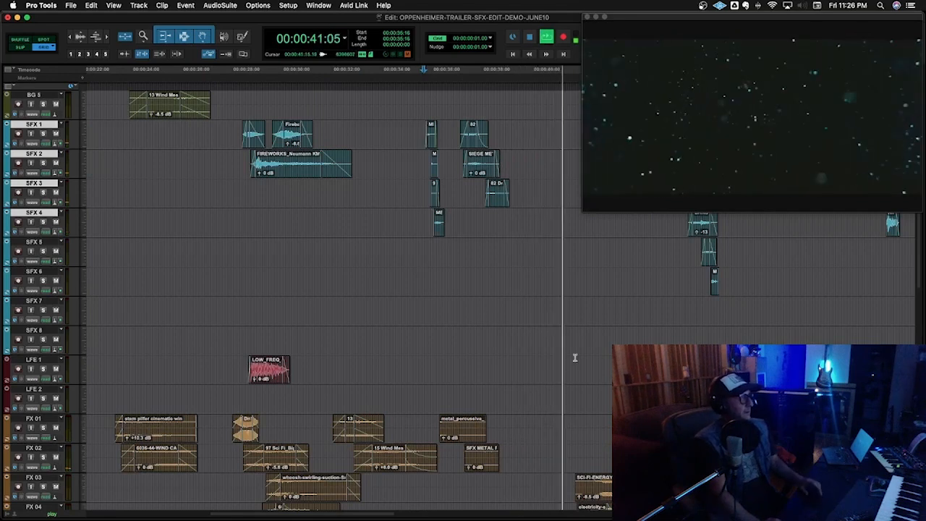
key("space")
key("space")
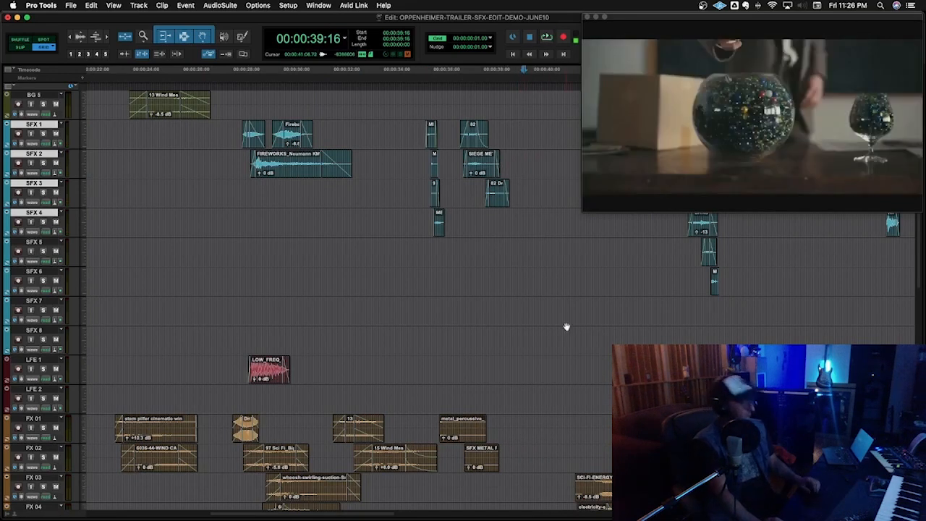
Step: Set the playback start to 00:00:40:16 on SFX 1, in the empty stretch under the marble bowl shot
left_click_drag(376, 515, 416, 518)
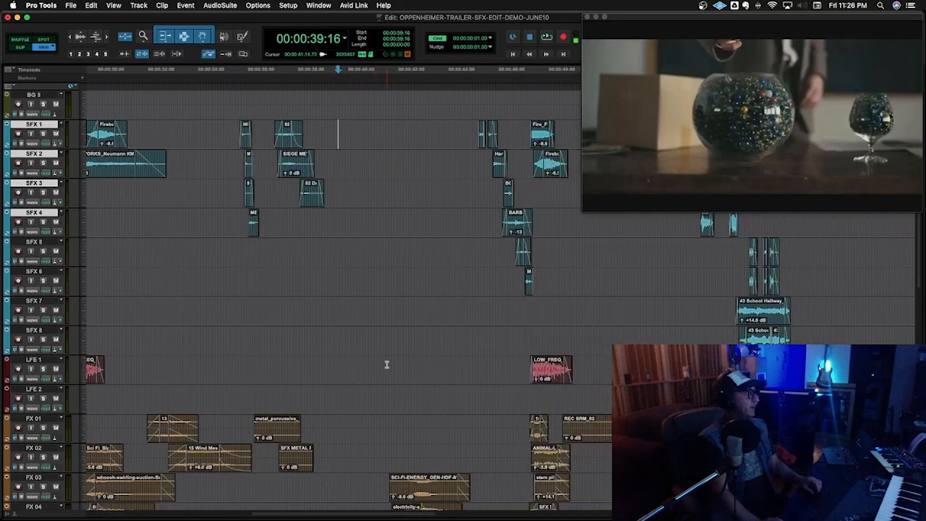
left_click_drag(334, 135, 365, 135)
left_click(363, 134)
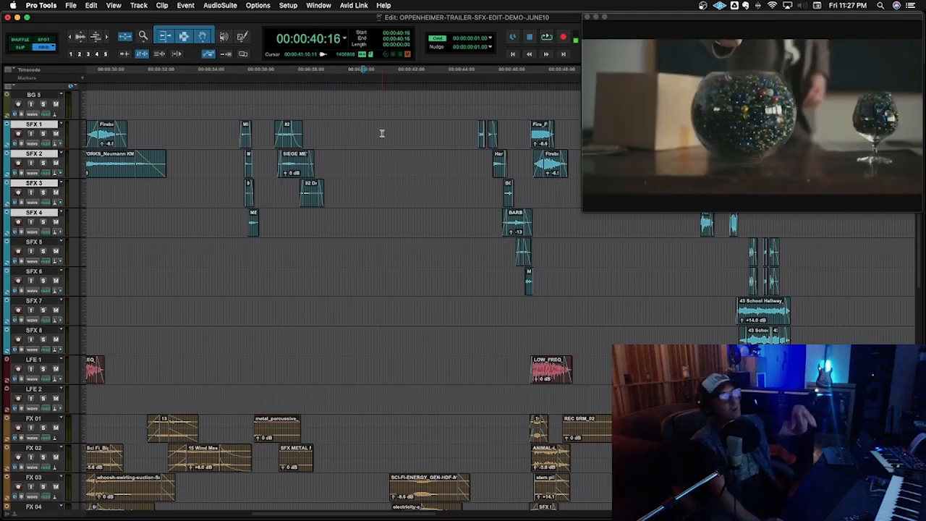
Step: Set the playback start to 00:00:41:15, just before the sci-fi energy clip on FX 03, and hide the grid lines
scroll(382, 133, "down", 2)
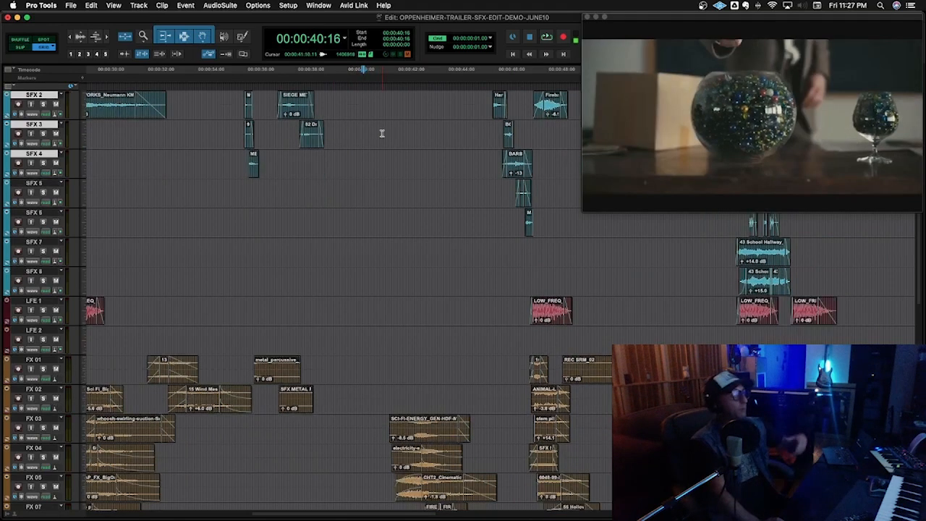
scroll(382, 133, "down", 2)
left_click(384, 379)
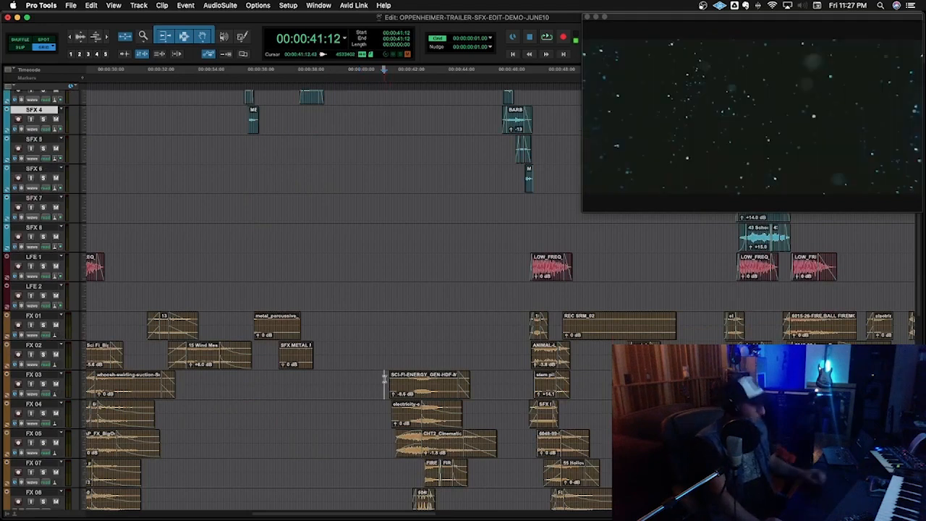
left_click(393, 350)
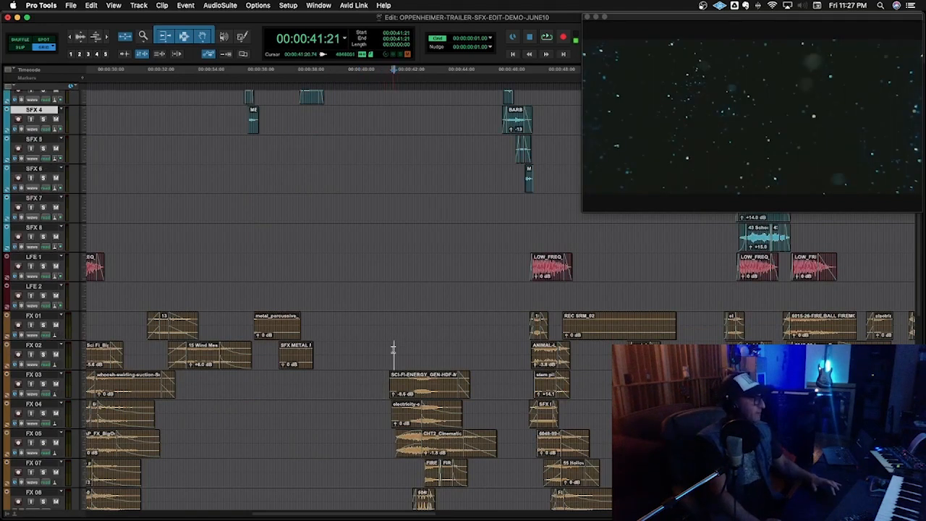
key("t")
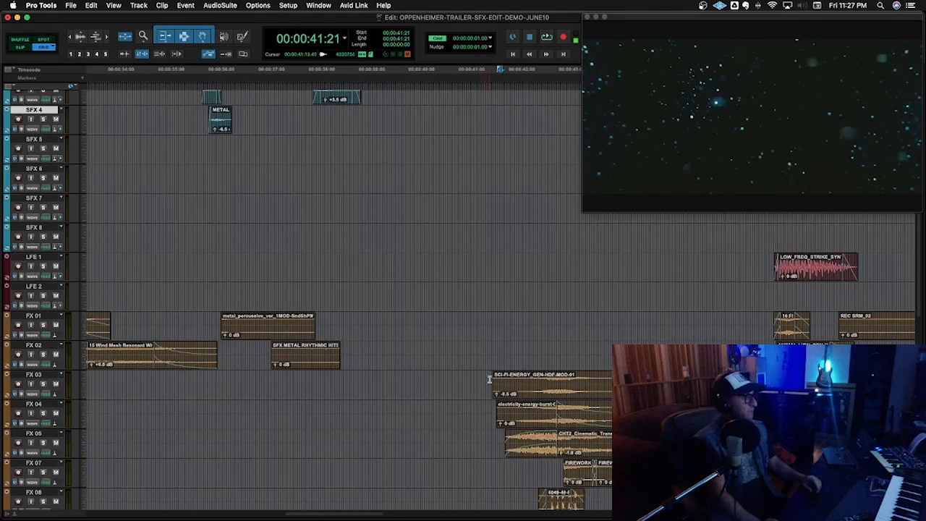
left_click(438, 39)
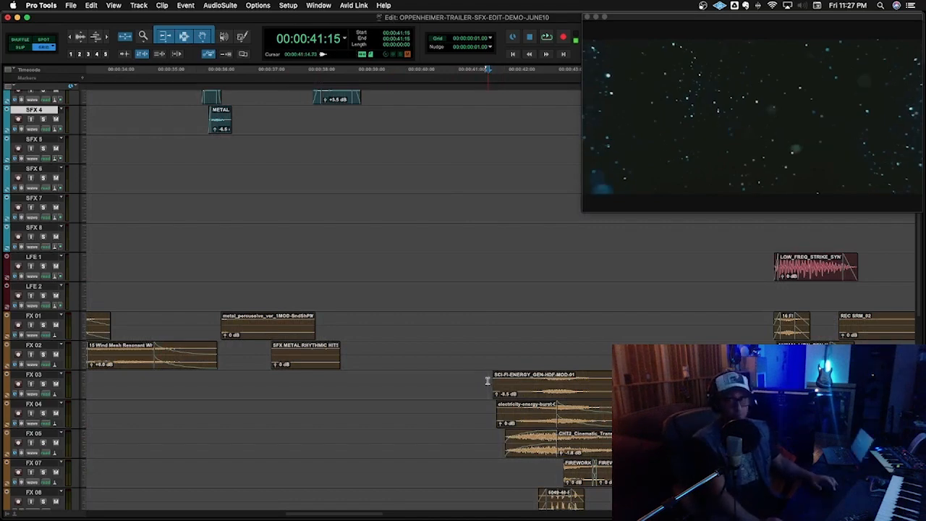
Step: Audition the sci-fi energy clip on FX 03 and the electricity clip on FX 04 separately in solo, from 00:00:41:15 and 00:00:41:18
key("space")
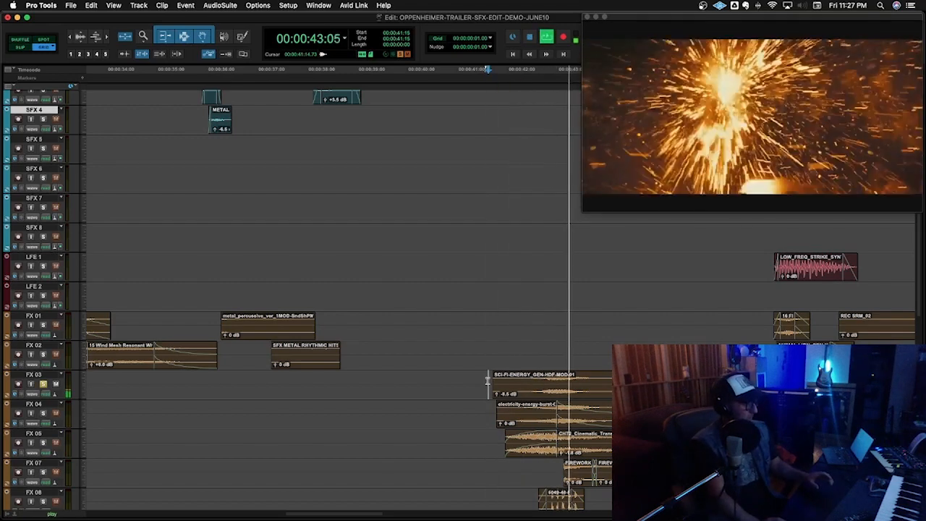
key("space")
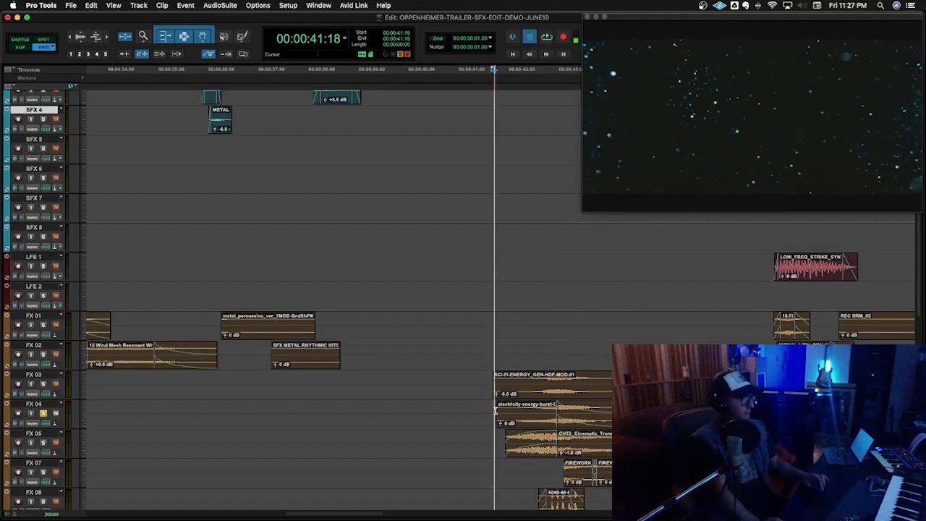
key("space")
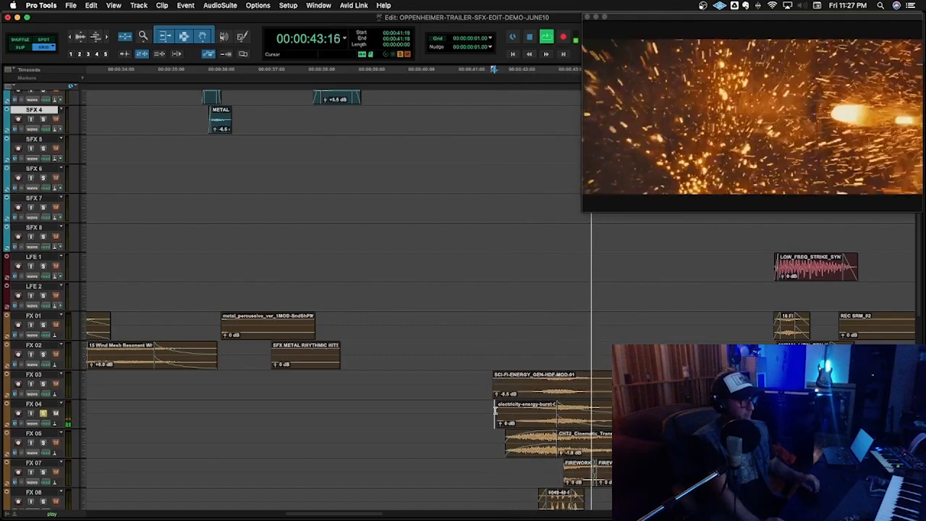
key("space")
Step: Audition the cinematic transition on FX 05 and the firework clips on FX 07 separately in solo, from 00:00:41:21 and 00:00:42:23
left_click(501, 443)
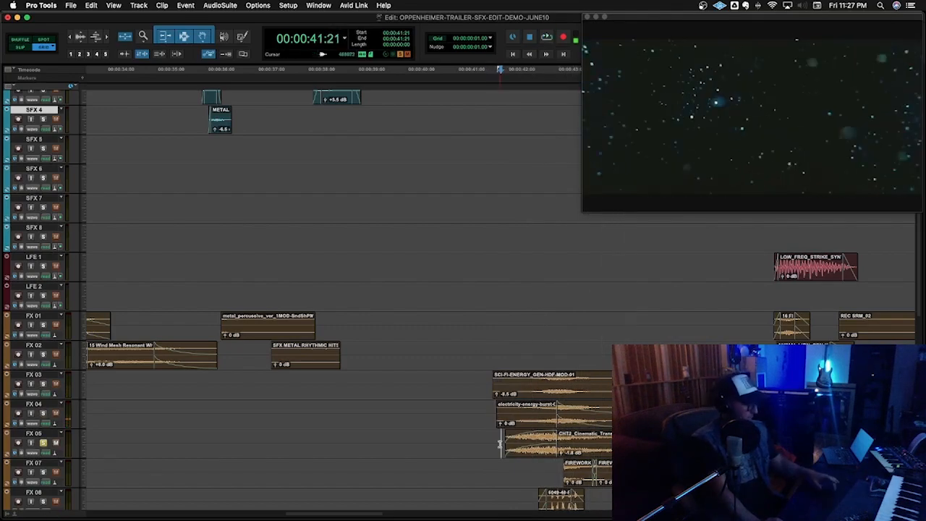
key("space")
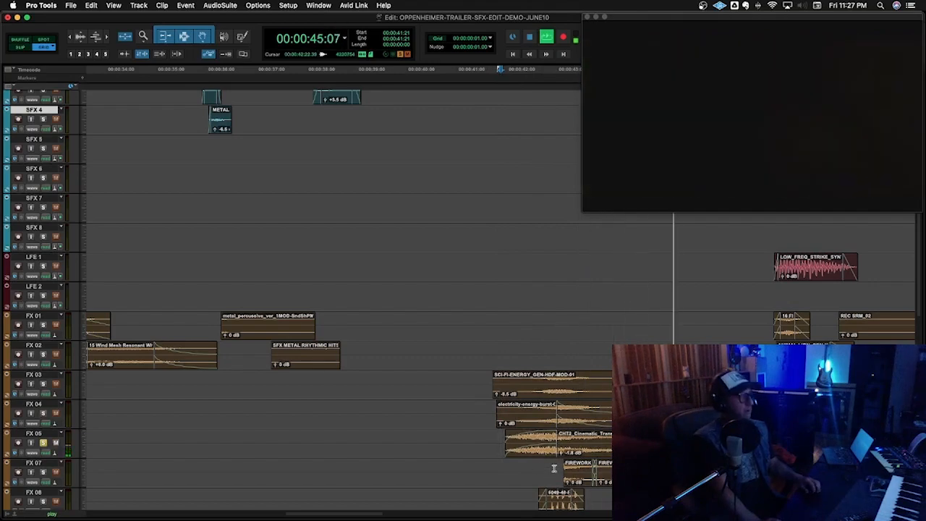
key("space")
left_click(554, 468)
key("space")
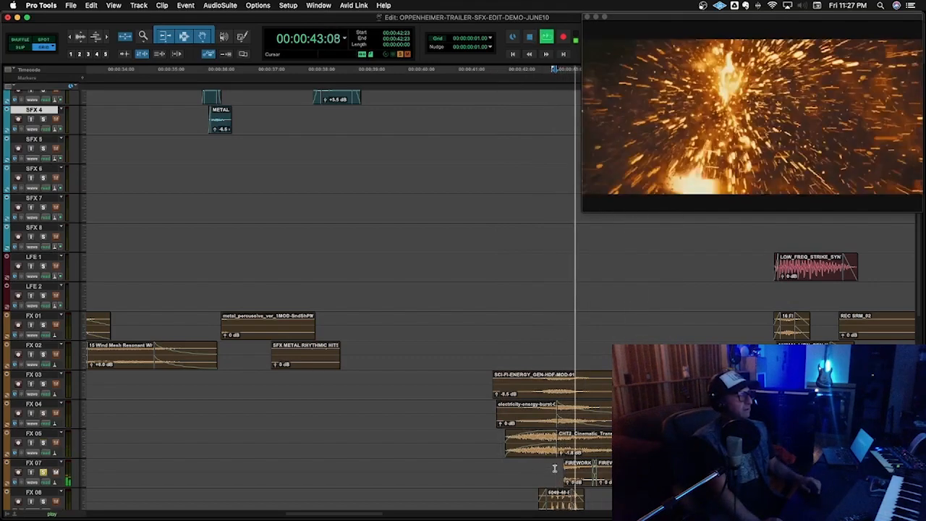
key("space")
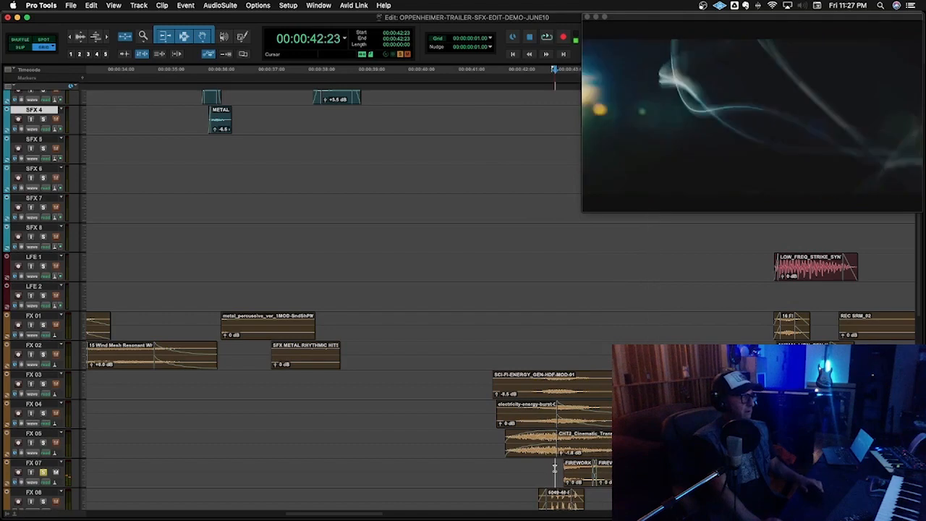
Step: Solo FX 08 and audition its short clip from 00:00:42:12
scroll(533, 469, "down", 1)
left_click(531, 481)
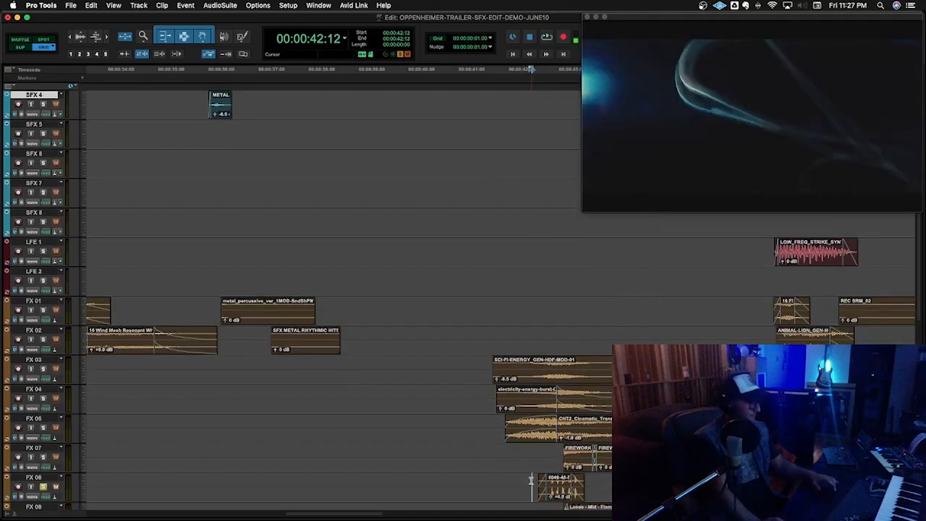
scroll(531, 480, "down", 5)
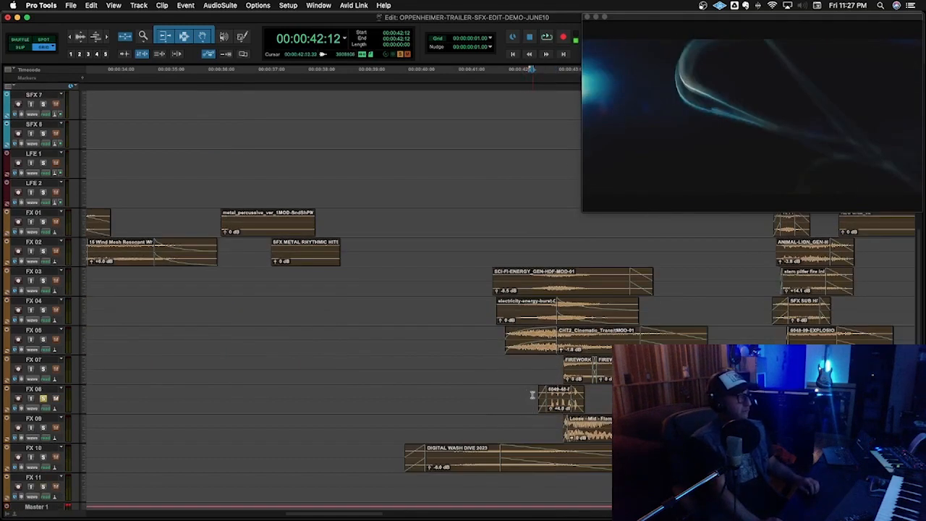
key("space")
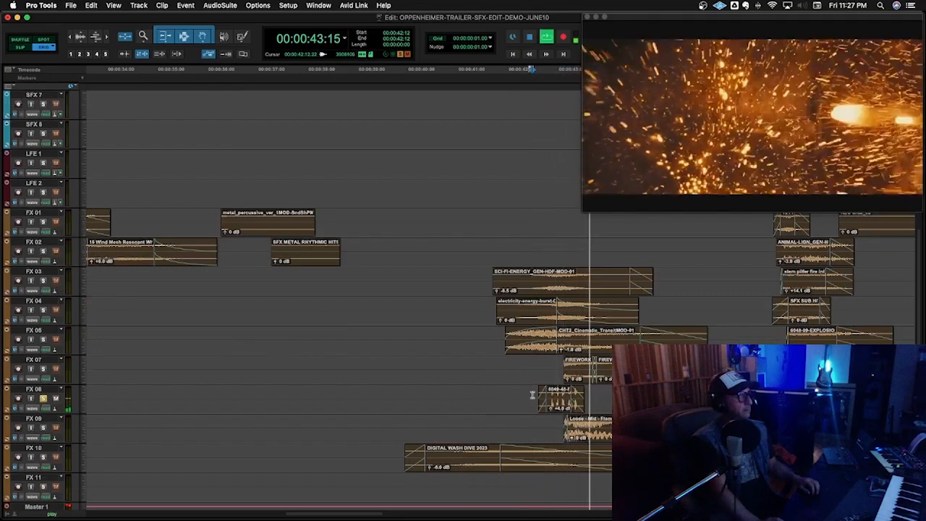
key("space")
Step: Solo FX 09 and audition its flame clip twice from 00:00:43:02
left_click(561, 423)
key("space")
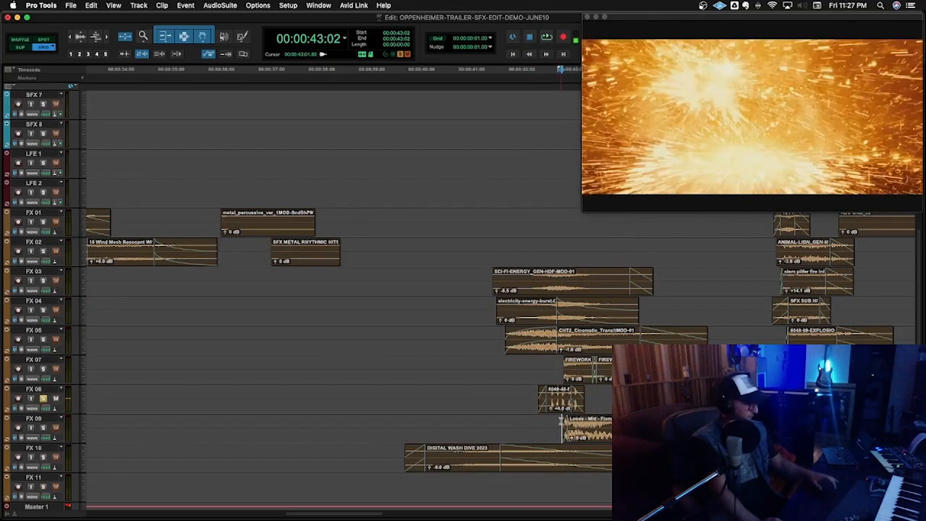
key("space")
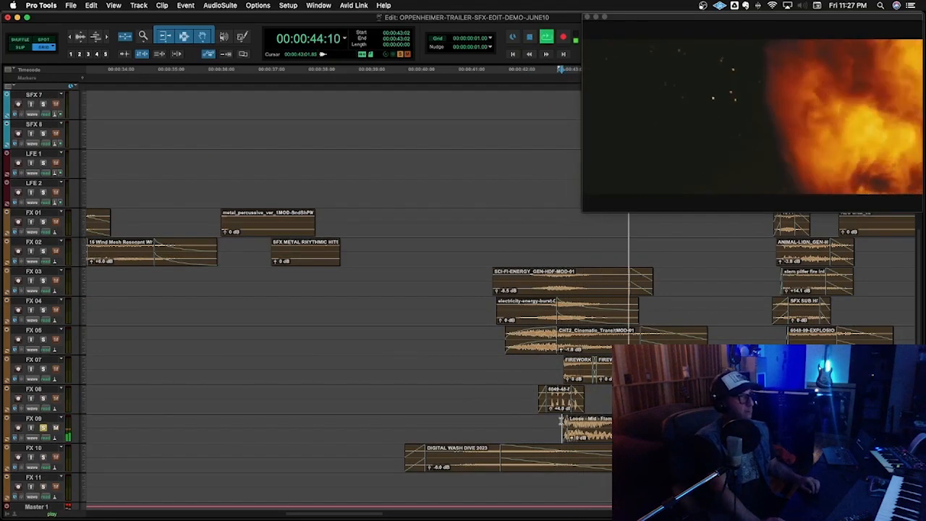
key("space")
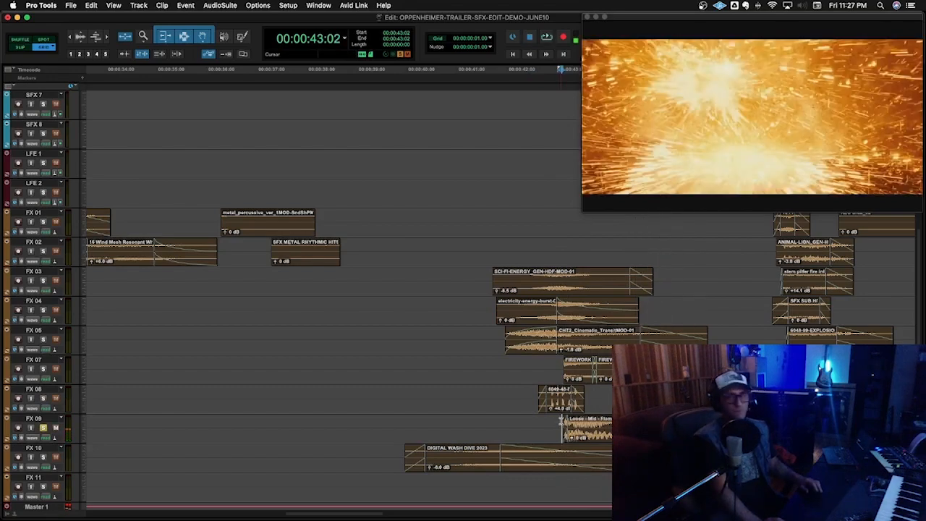
key("space")
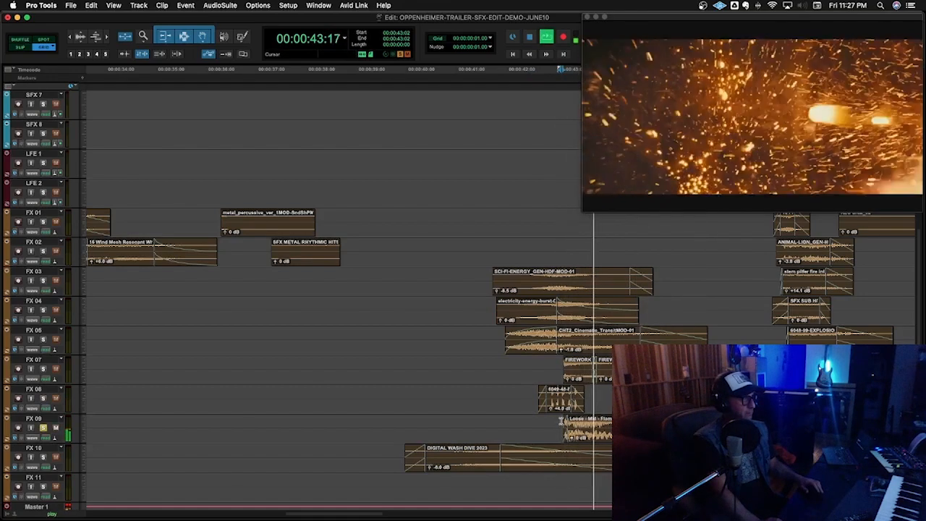
key("space")
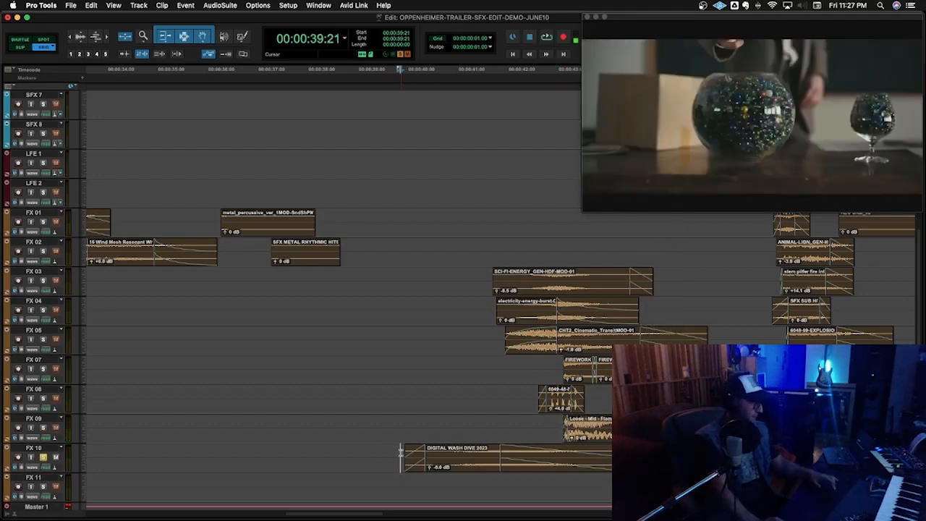
Step: Audition the DIGITAL WASH DIVE 2023 clip on FX 10 in solo from 00:00:39:21
key("space")
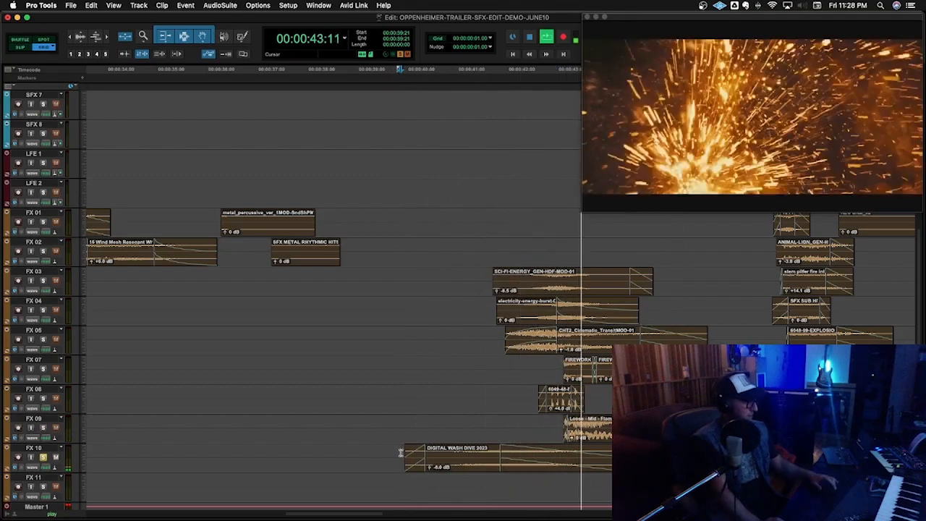
key("space")
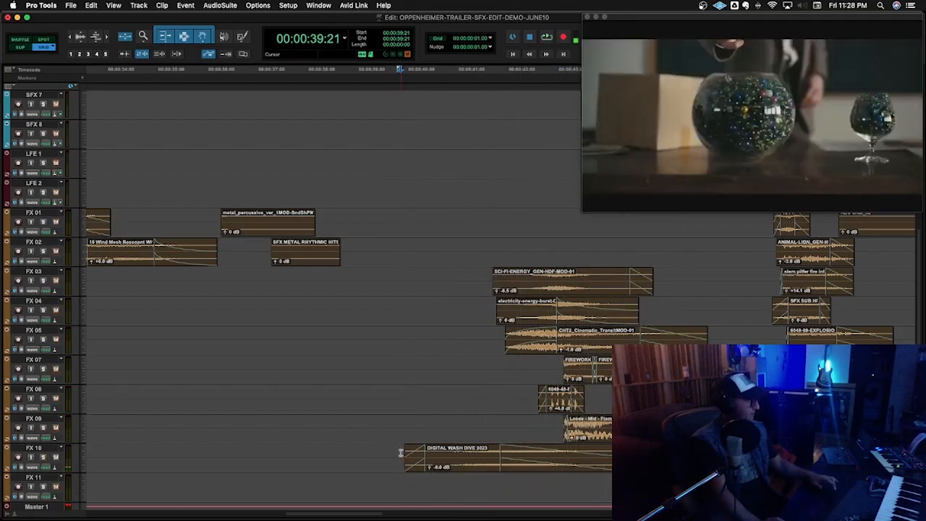
Step: Play all the layers together without solo from 00:00:41:05 through the energy and explosion section
scroll(422, 397, "up", 10)
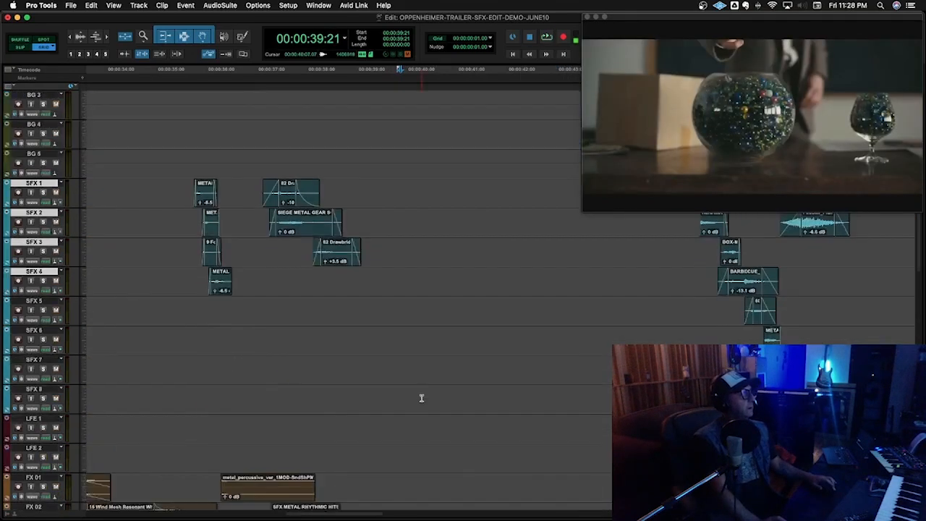
scroll(422, 398, "down", 4)
left_click(466, 366)
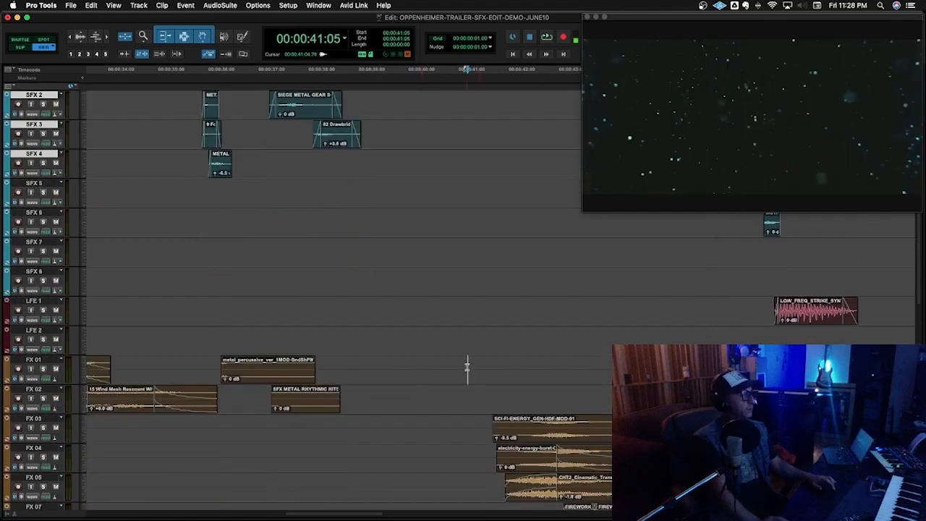
key("r")
scroll(463, 359, "down", 7)
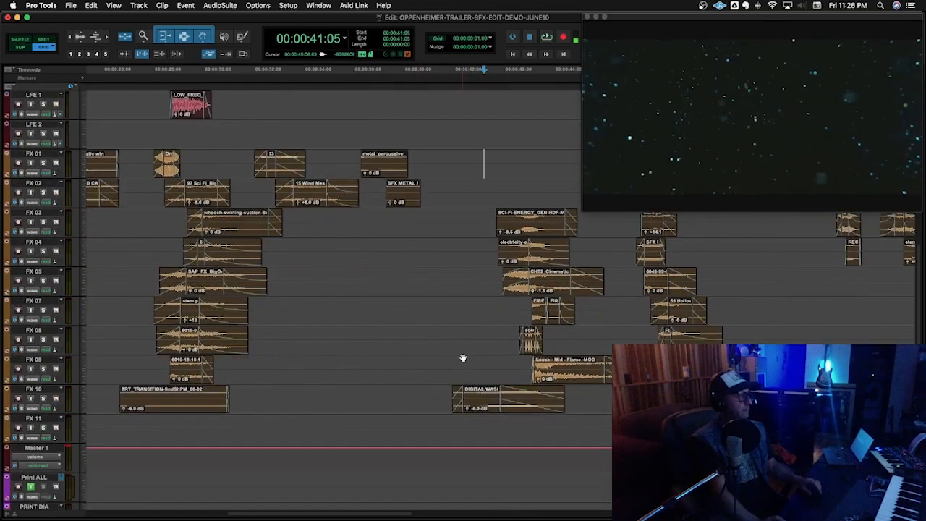
key("space")
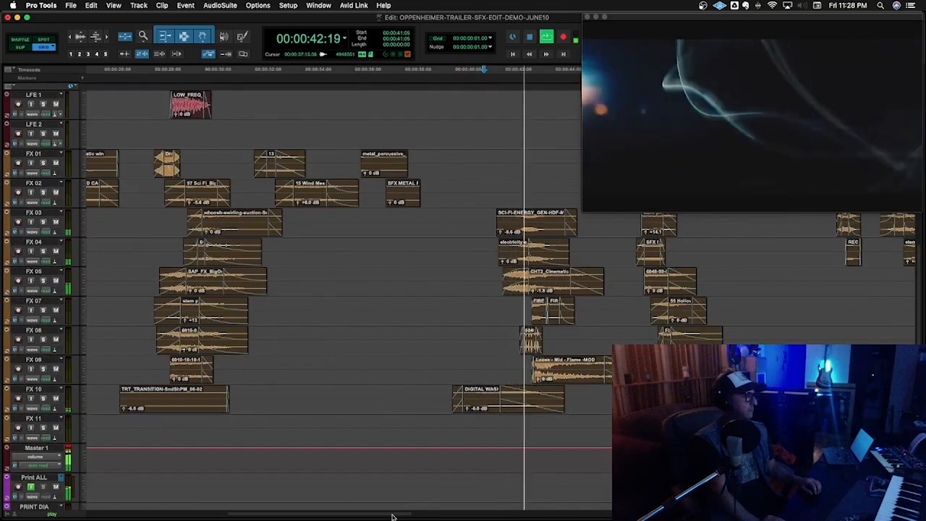
left_click_drag(394, 515, 461, 515)
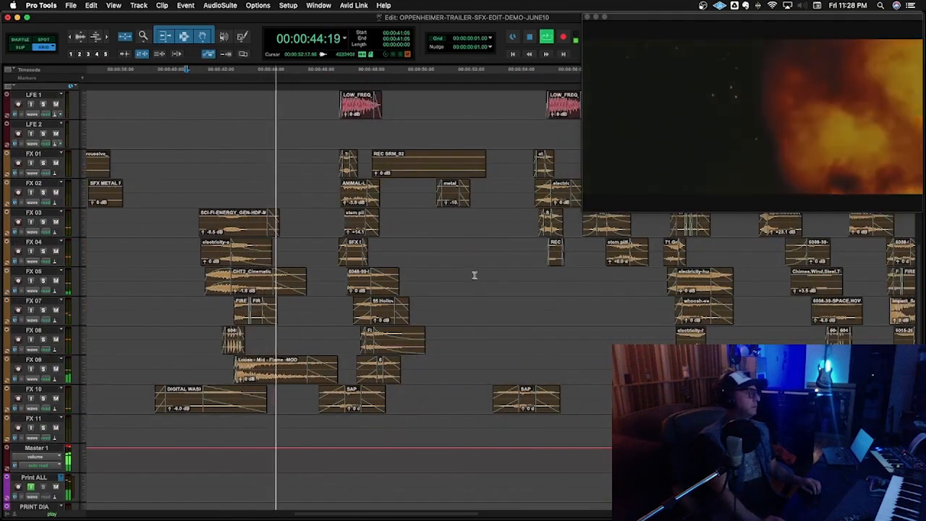
scroll(421, 236, "up", 3)
scroll(420, 235, "up", 5)
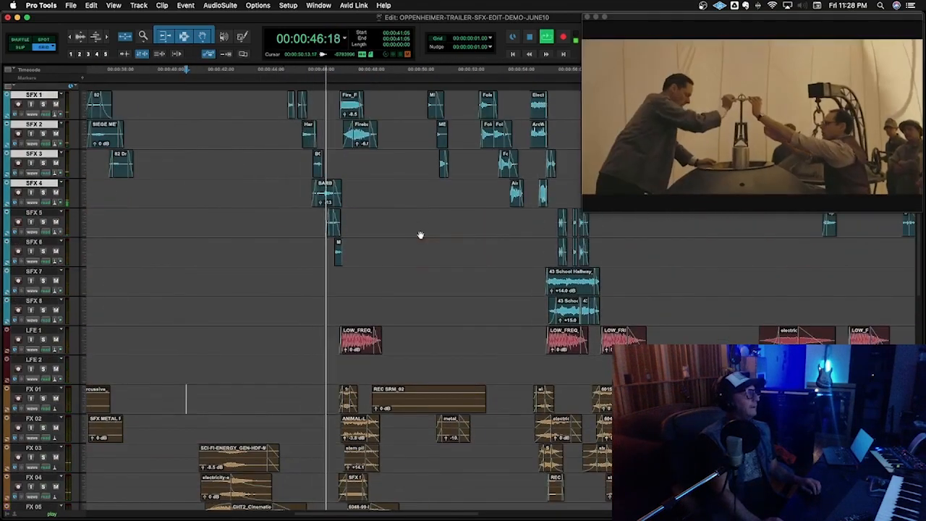
scroll(422, 233, "up", 4)
key("space")
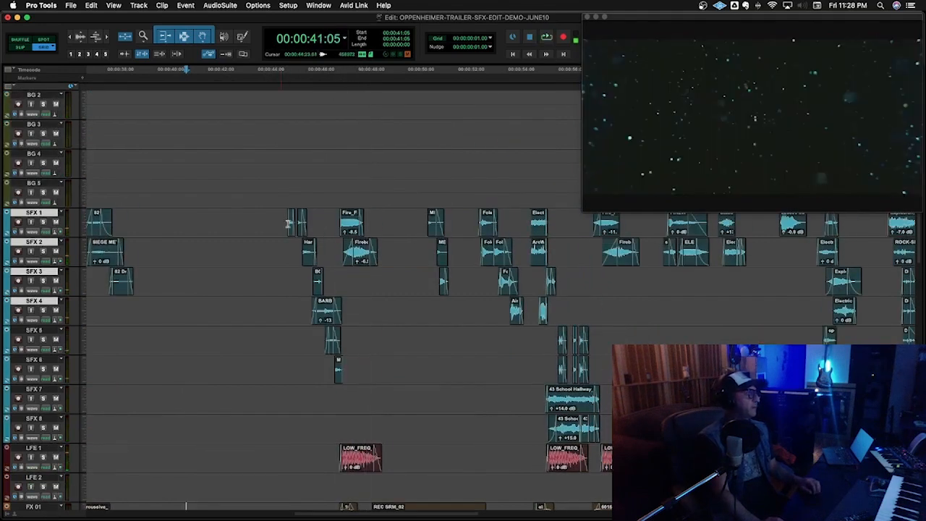
Step: Select the clip group on SFX 1 to SFX 6 from 00:00:45:02 to 00:00:50:13 and audition those six tracks in solo
left_click_drag(283, 214, 420, 384)
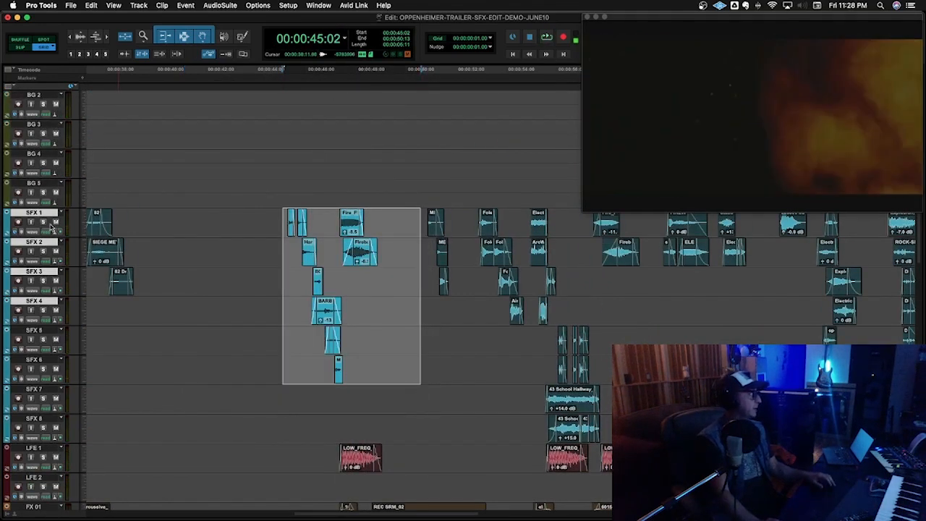
left_click(55, 361)
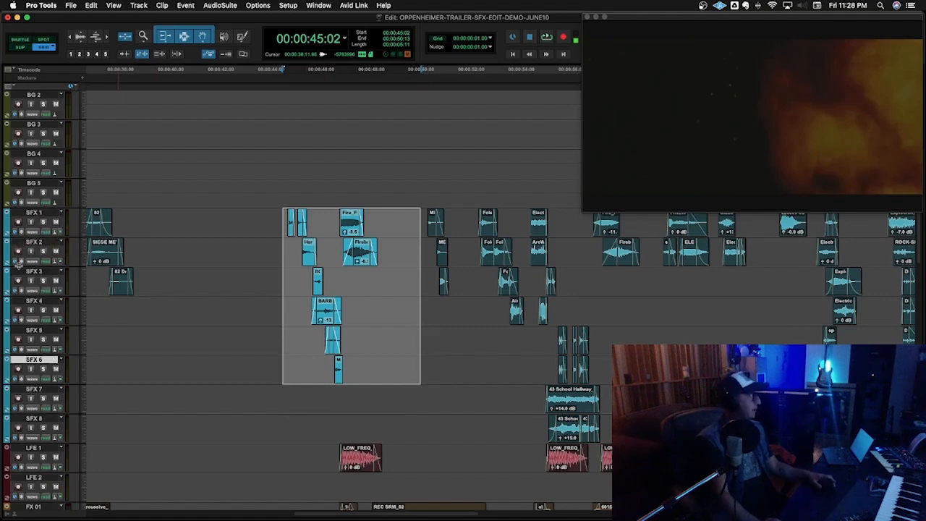
left_click(36, 212, "shift")
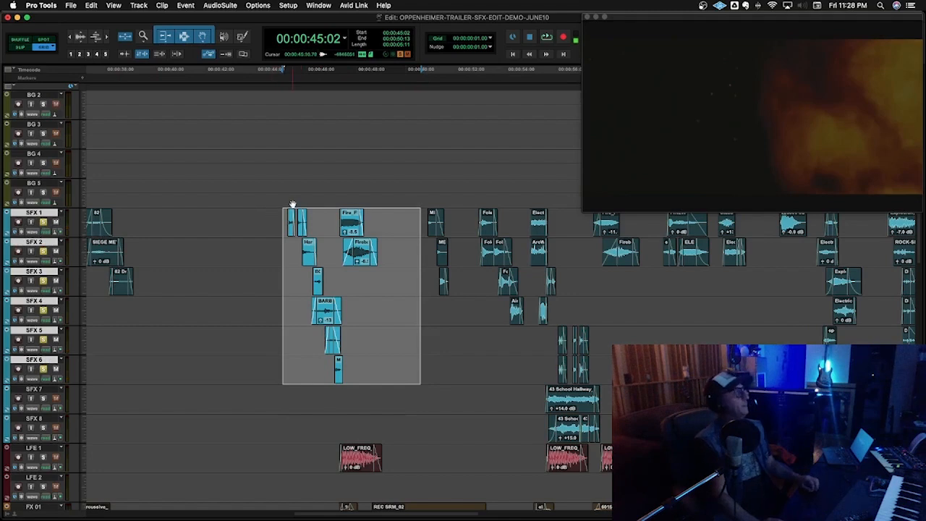
key("space")
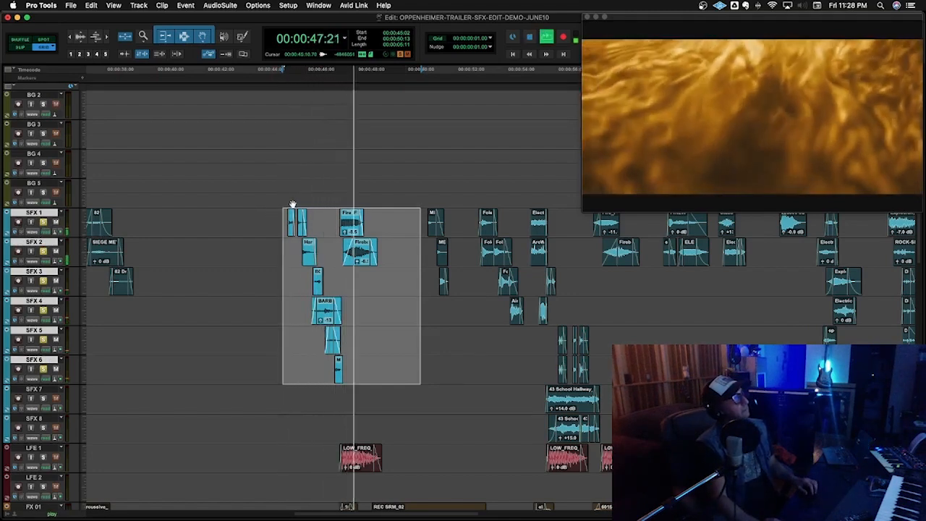
key("space")
Step: Clear the SFX solos and audition the short clip on FX 01 in solo from 00:00:47:05
left_click(333, 290)
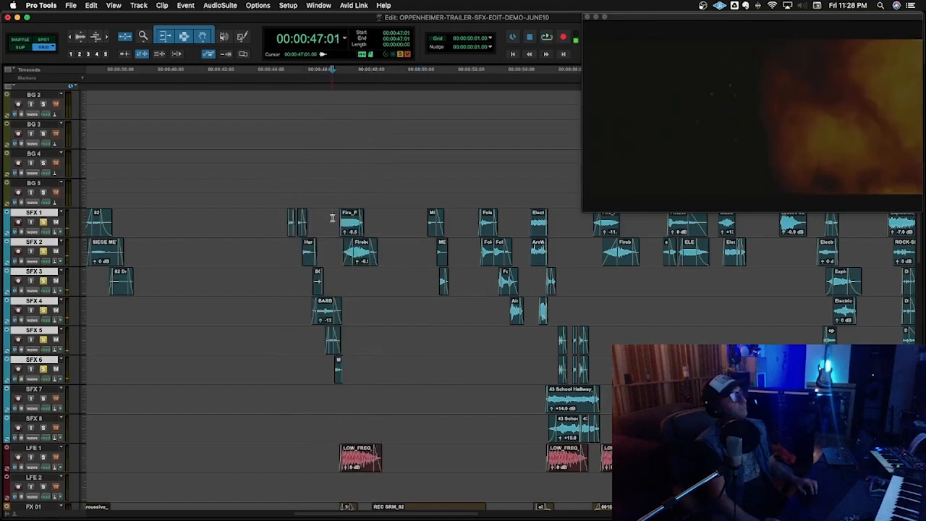
scroll(337, 325, "down", 2)
scroll(335, 433, "down", 2)
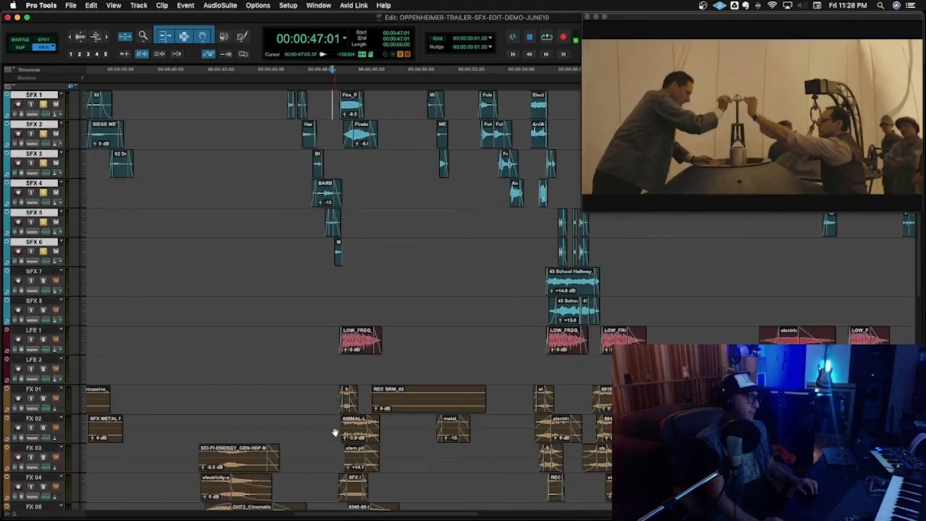
key("space")
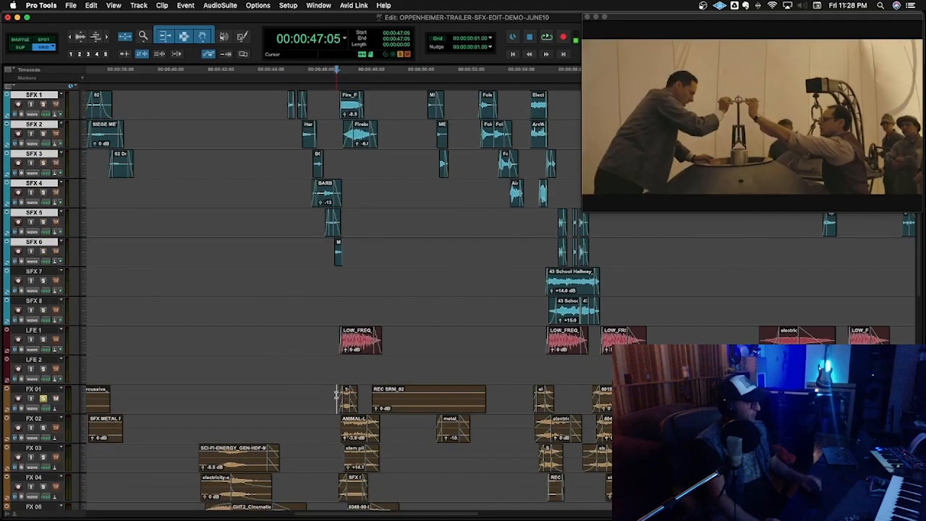
key("space")
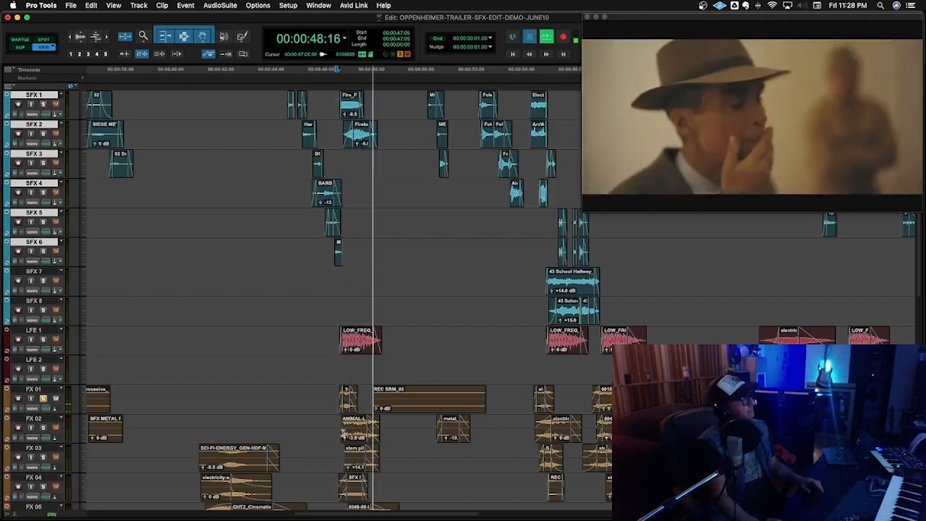
key("space")
Step: Audition the animal lion clip on FX 02 in solo from 00:00:47:07 and check its full clip name without renaming it
key("space")
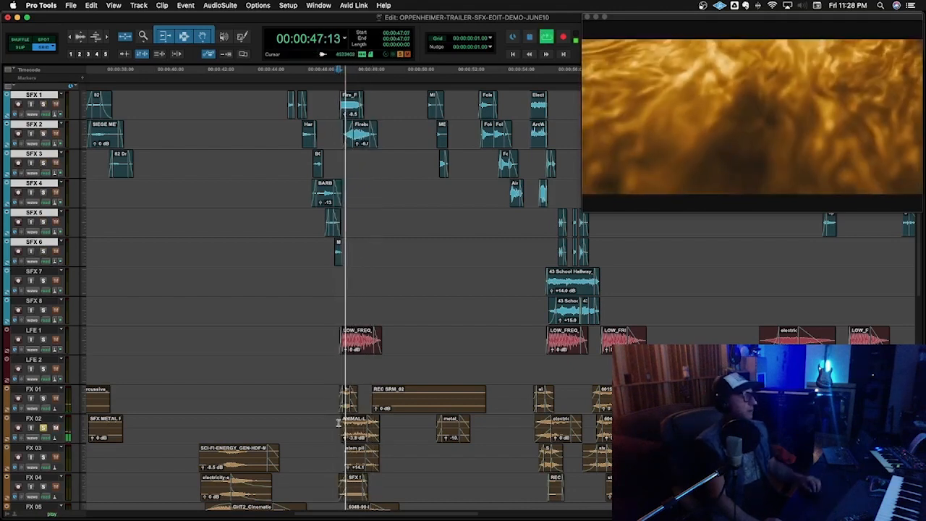
key("space")
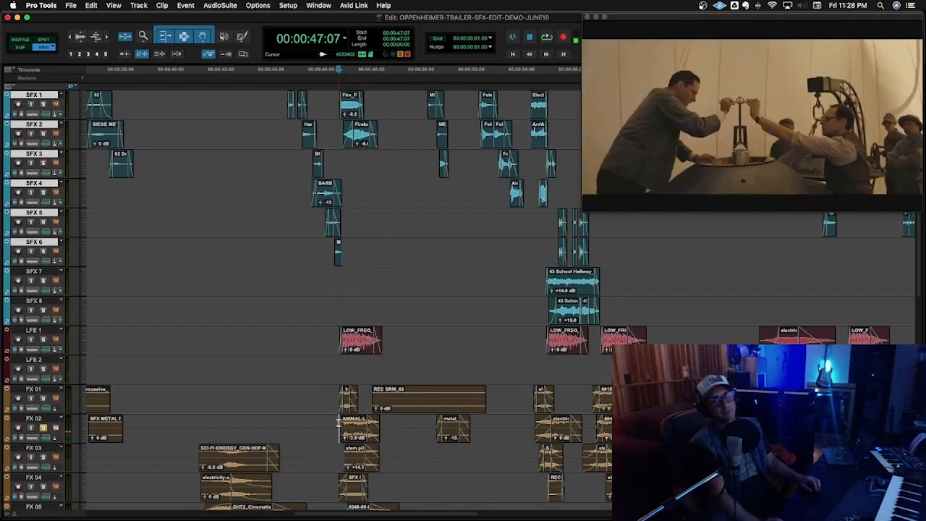
scroll(338, 424, "down", 1)
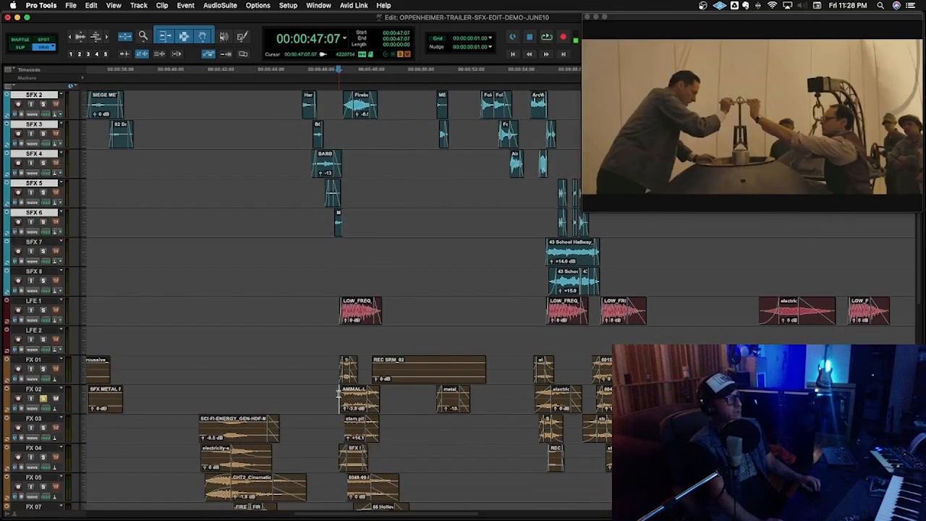
double_click(351, 409)
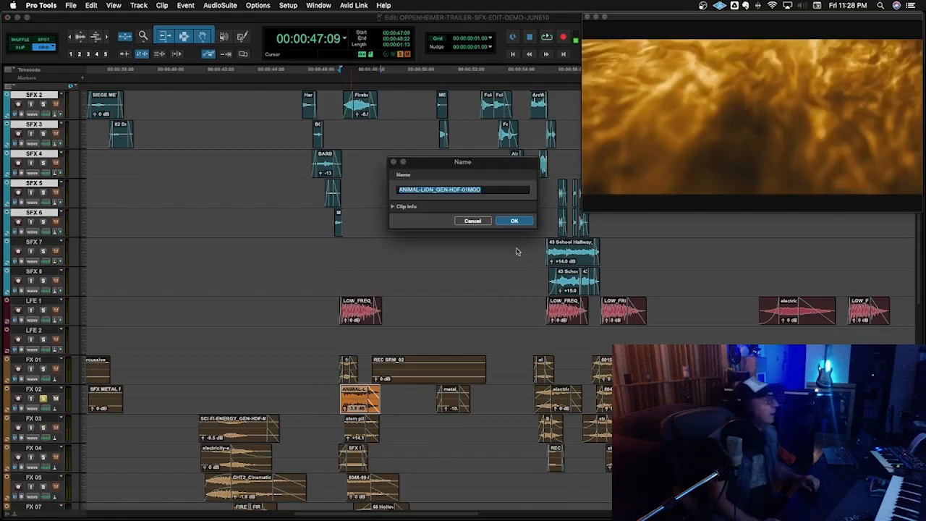
left_click(471, 221)
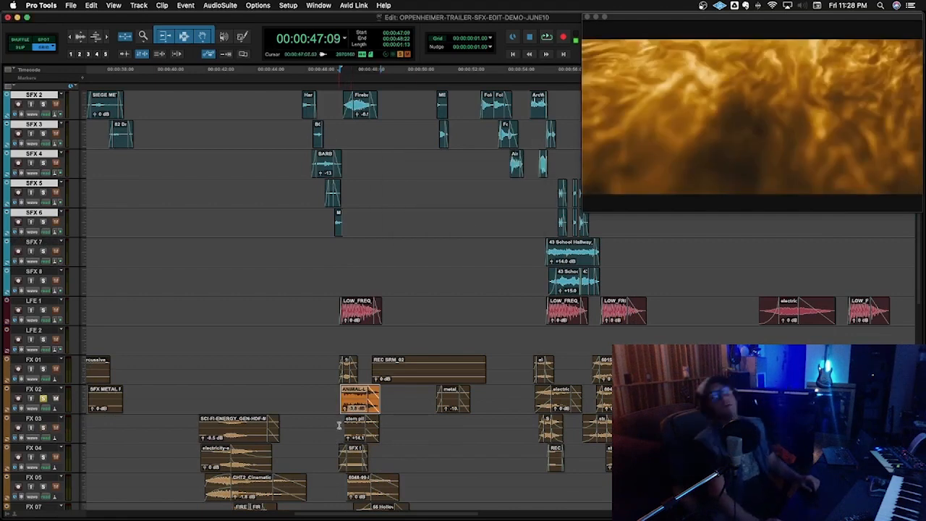
Step: Audition the stem clip on FX 03 and the SFX clip on FX 04 separately in solo, from 00:00:47:10 and 00:00:47:06
left_click(342, 423)
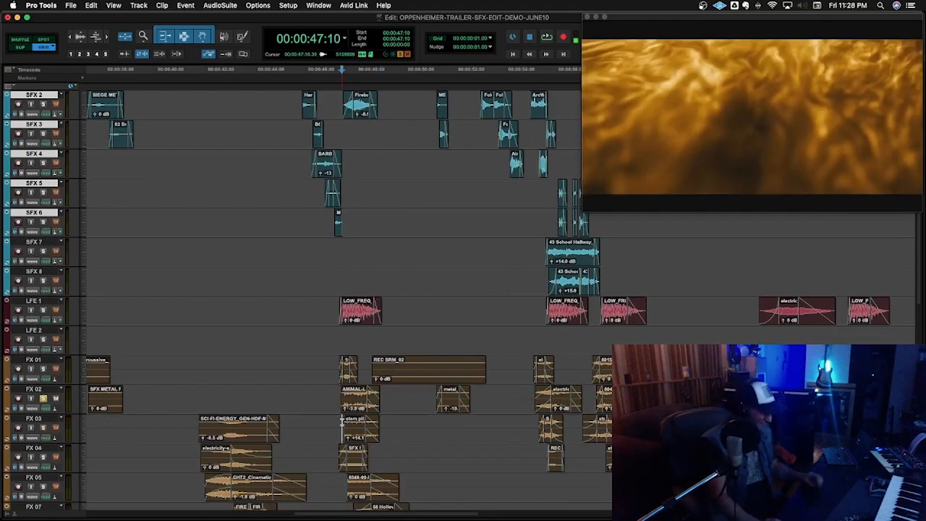
key("space")
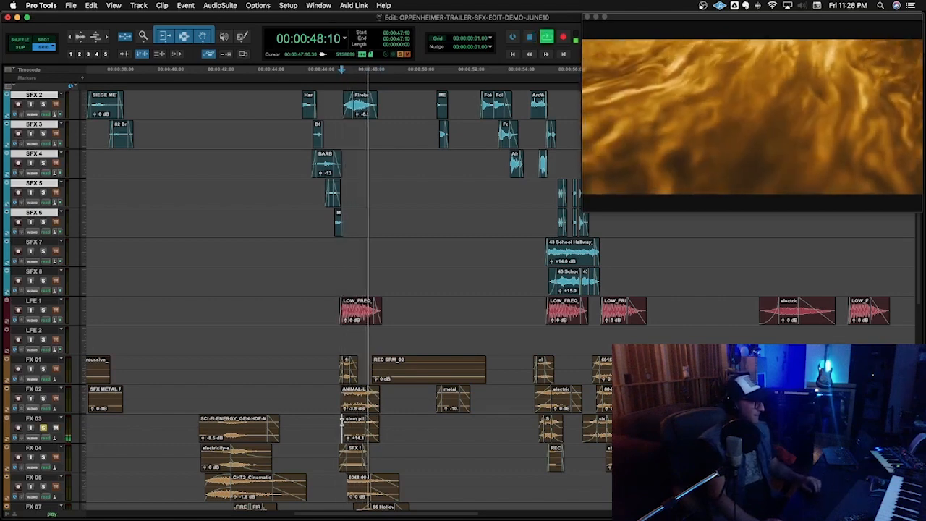
key("space")
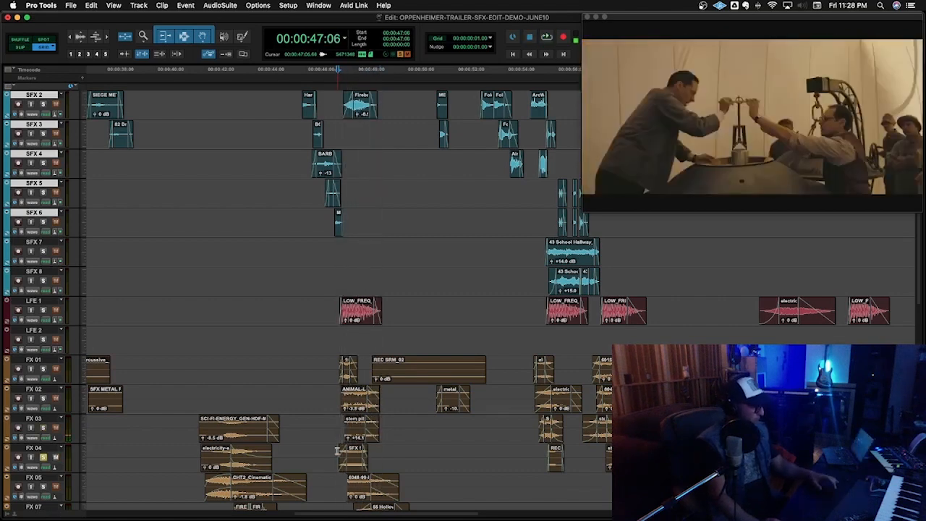
key("space")
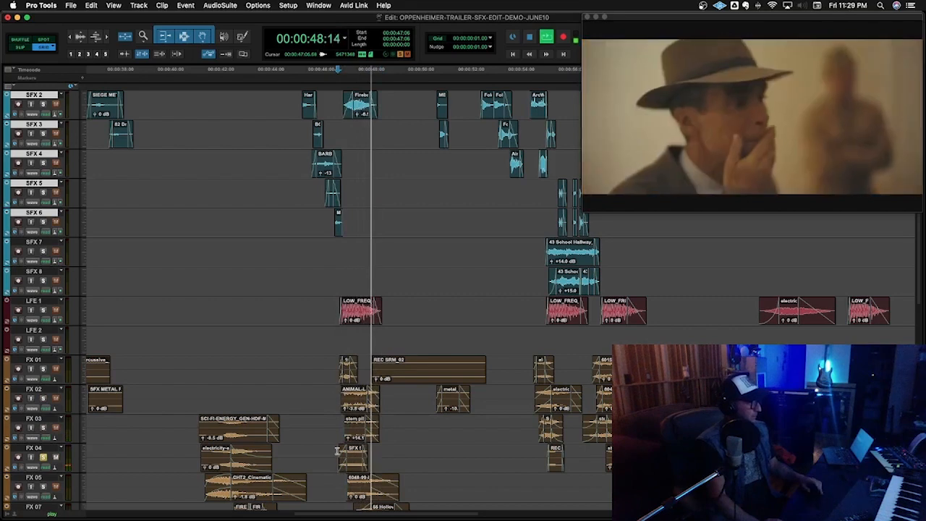
key("space")
Step: Audition the explosion clip on FX 05 and the hollow clip on FX 07 separately in solo, from 00:00:47:12 and 00:00:47:16
scroll(338, 450, "down", 2)
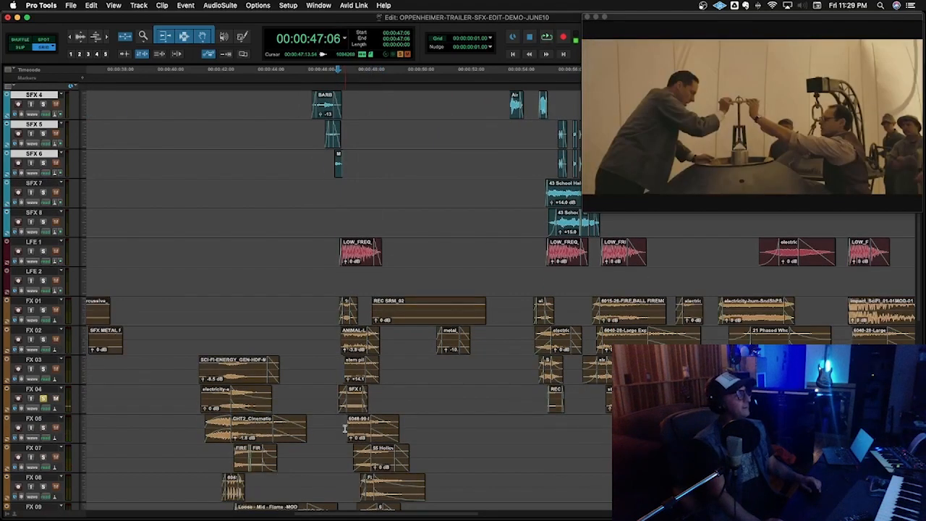
key("space")
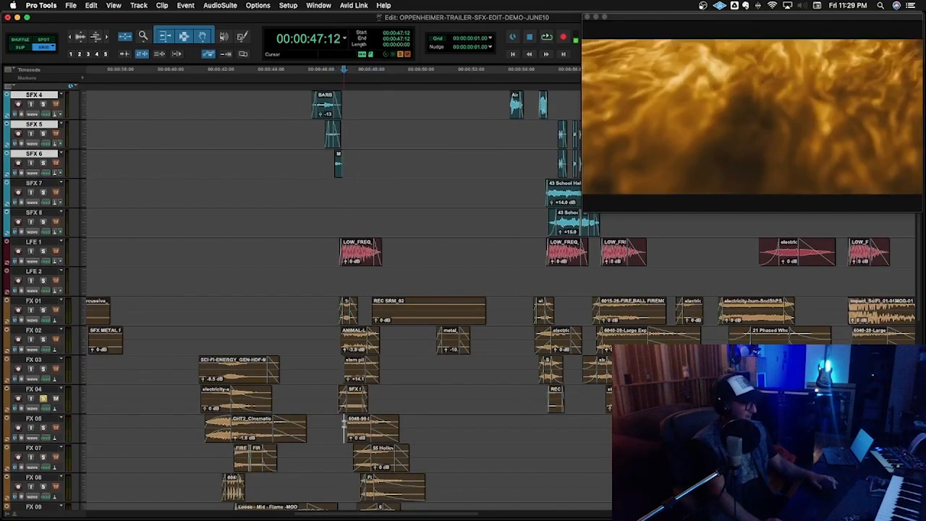
key("space")
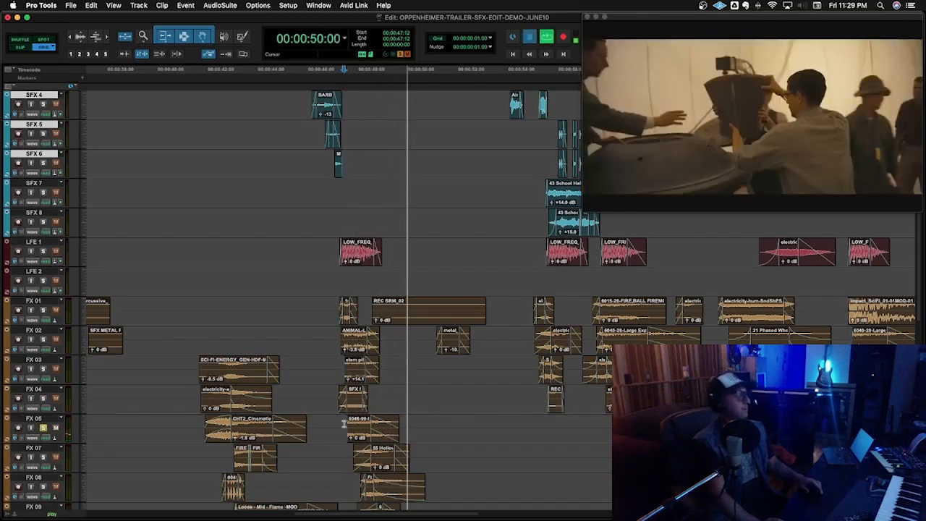
key("space")
key("space")
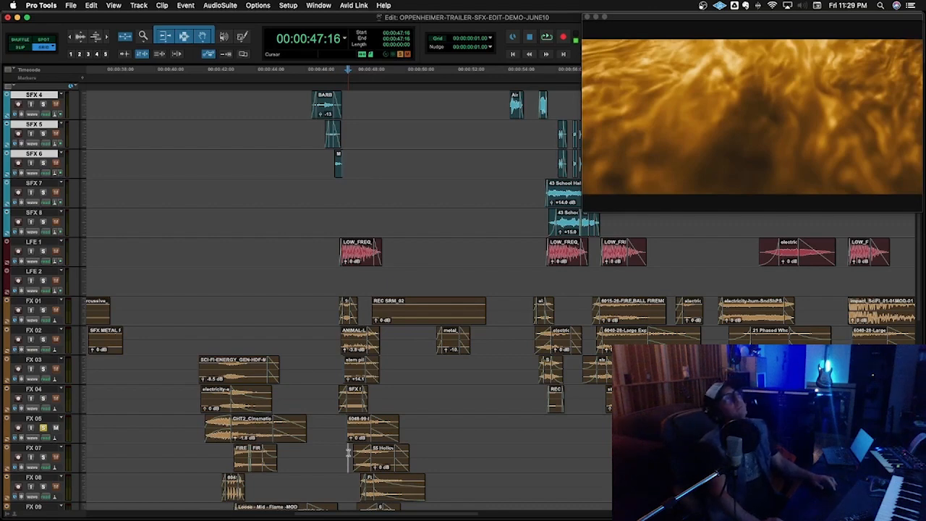
key("space")
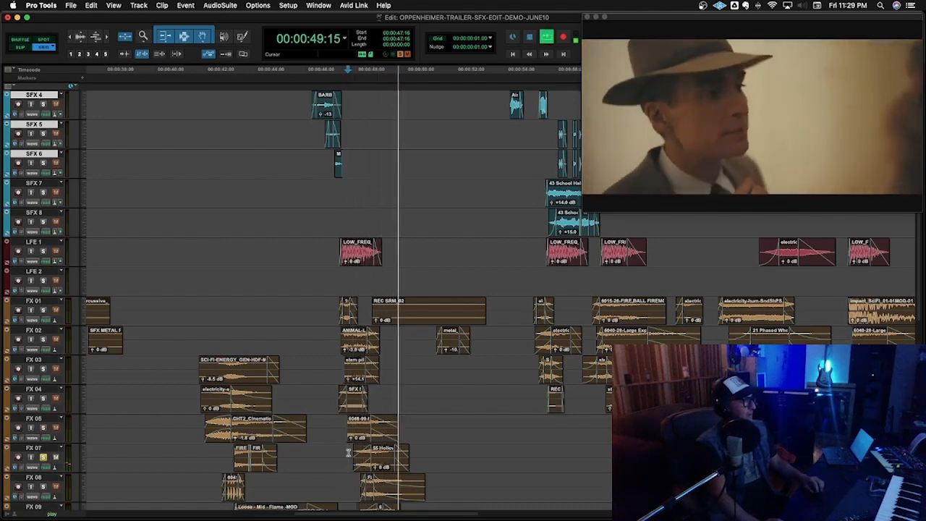
key("space")
Step: Audition the clip on FX 08 in solo, first from 00:00:47:19 and again from 00:00:47:22
key("space")
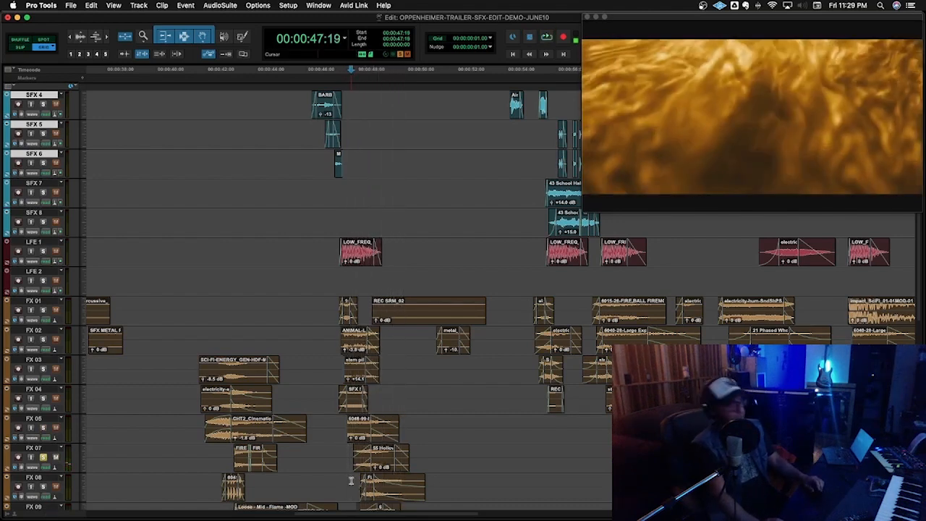
scroll(351, 481, "down", 2)
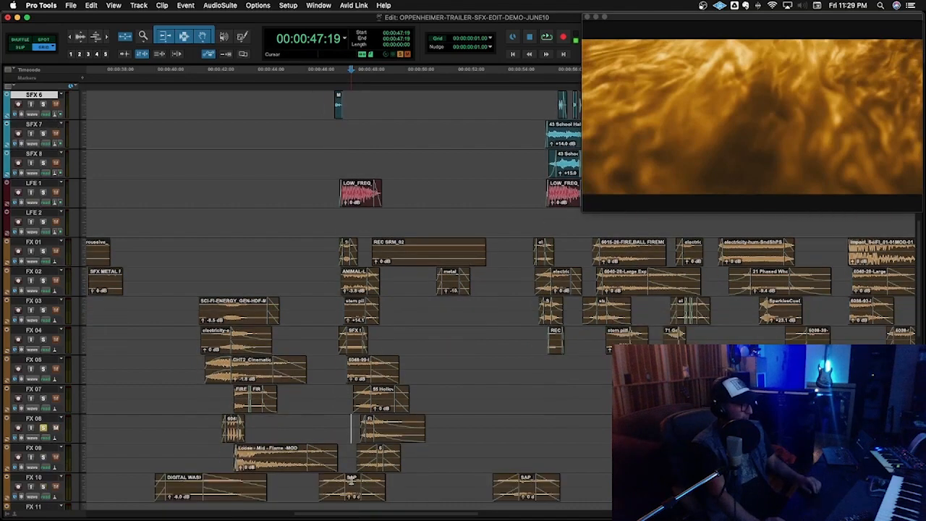
key("space")
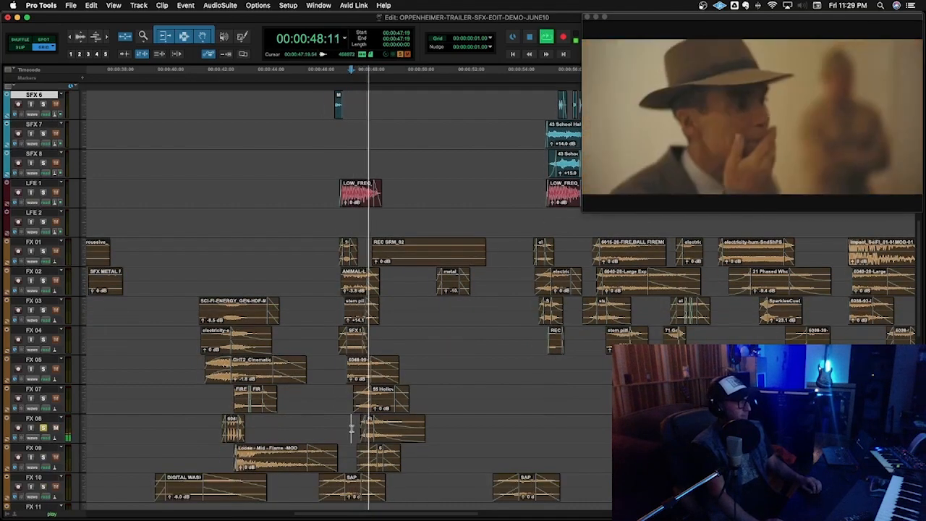
key("space")
left_click(352, 427)
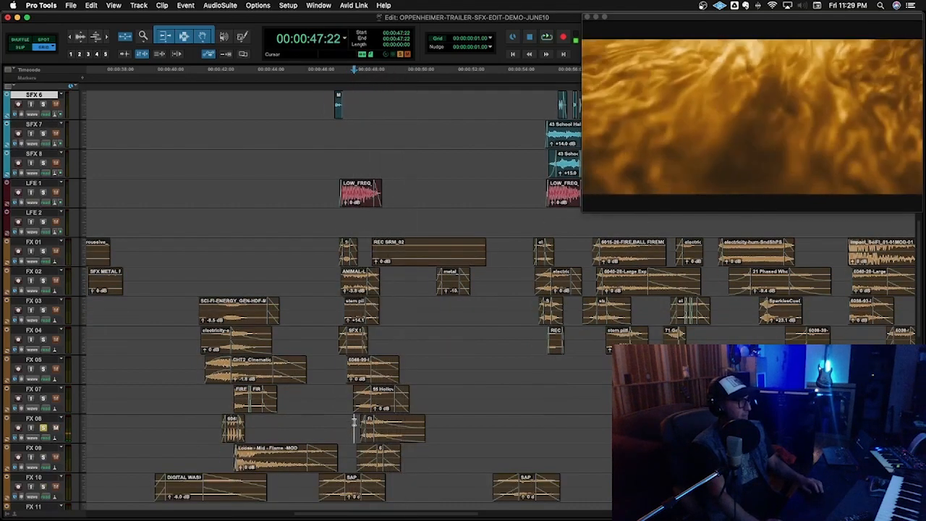
key("space")
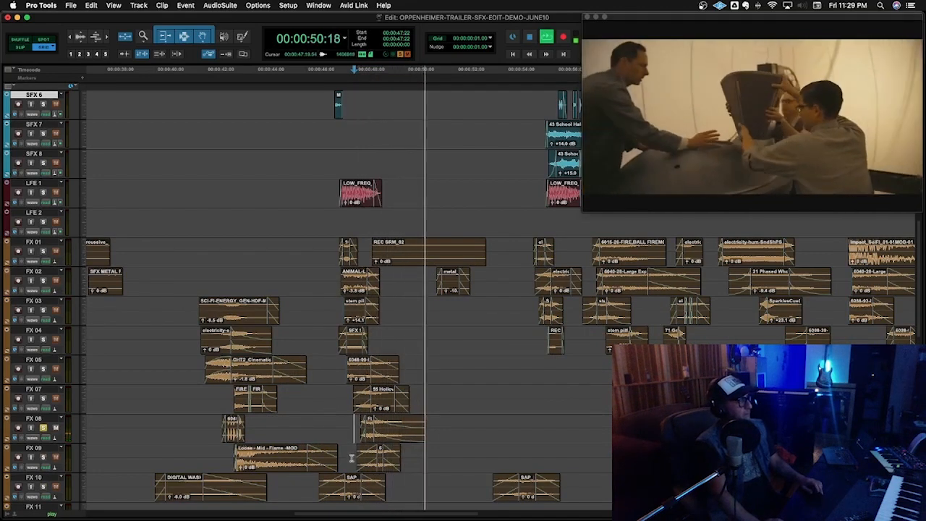
key("space")
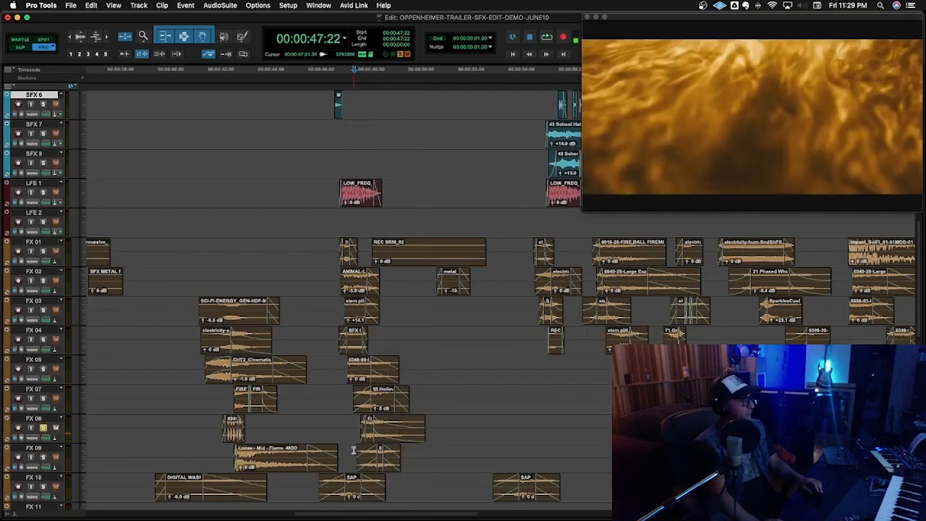
Step: Audition the clips on FX 09 and FX 10 separately in solo, from 00:00:47:21 and 00:00:46:06
key("space")
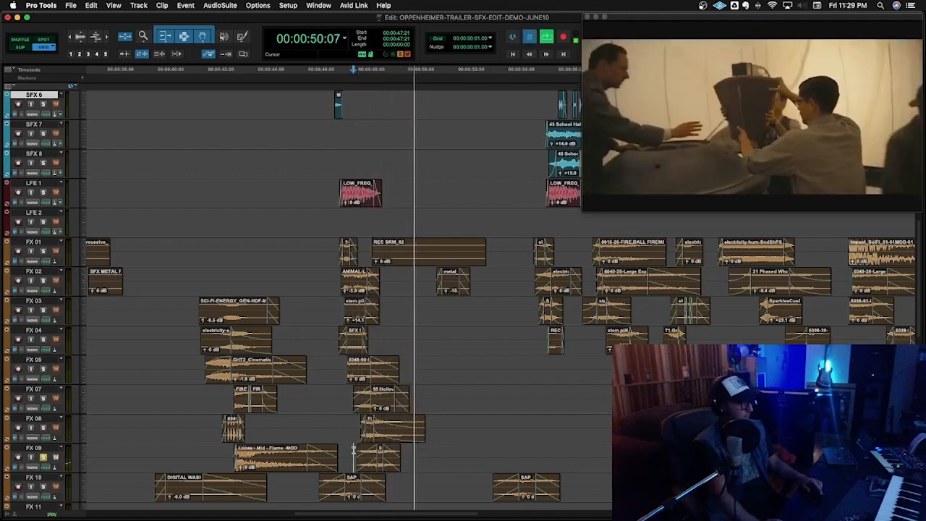
key("space")
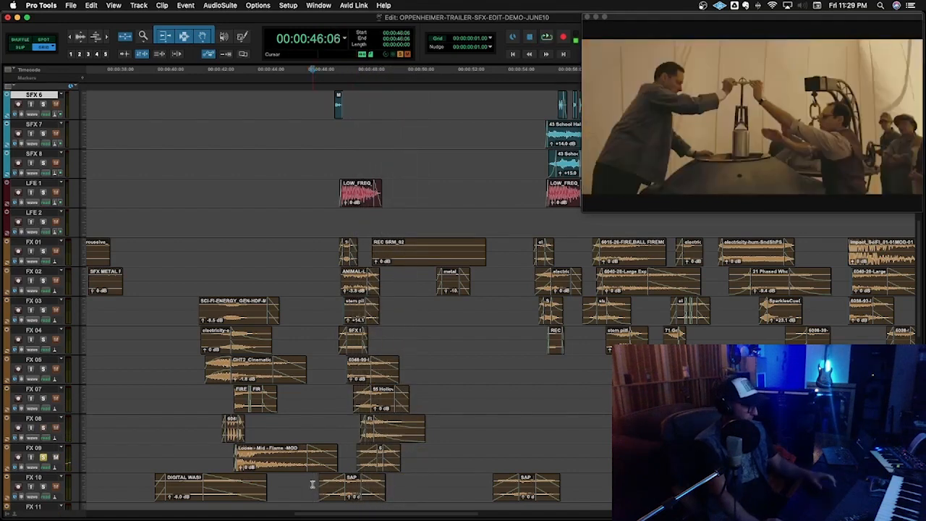
key("space")
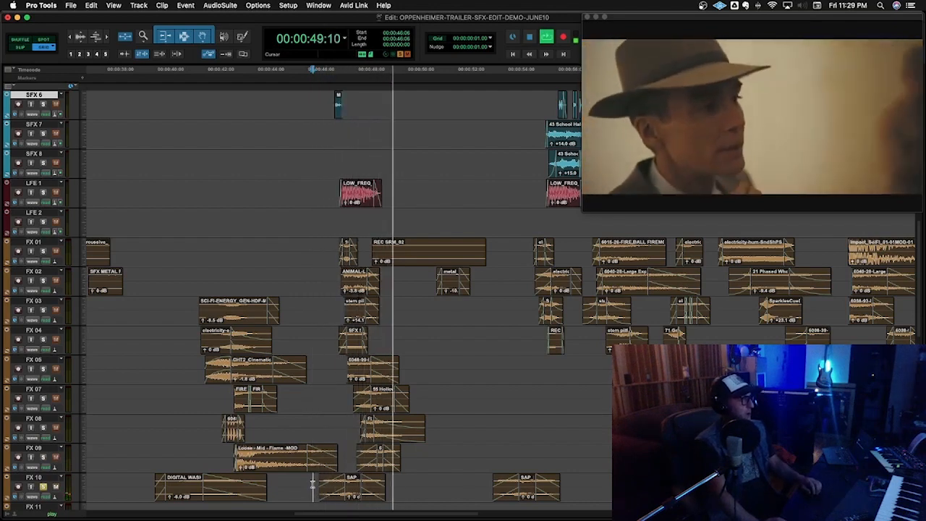
key("space")
Step: Play all layers from 00:00:48:09 and audition the REC SRM_02 clip on FX 01 in solo from the same point
left_click(403, 260)
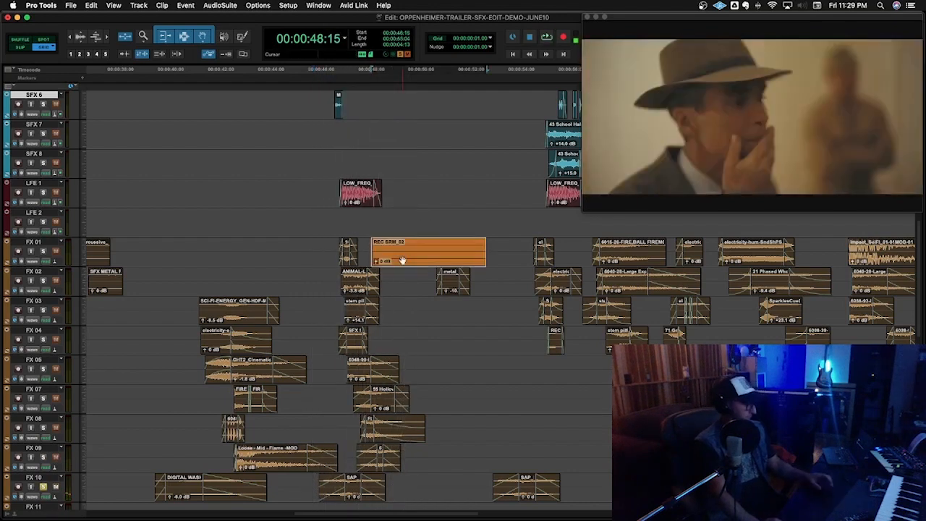
key("space")
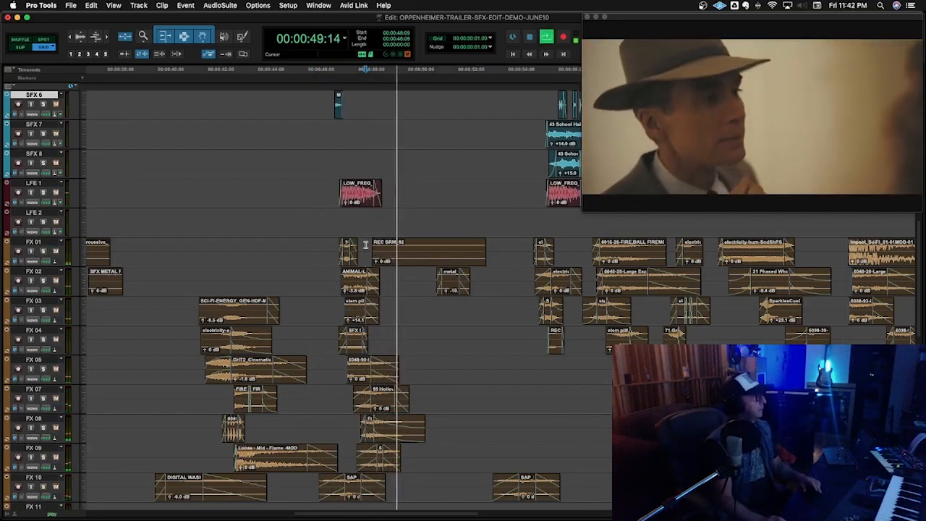
key("space")
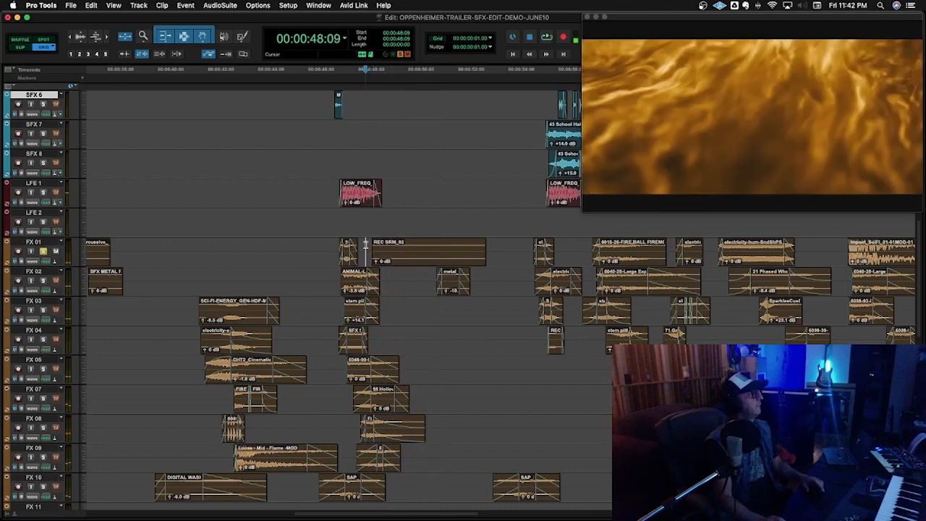
key("space")
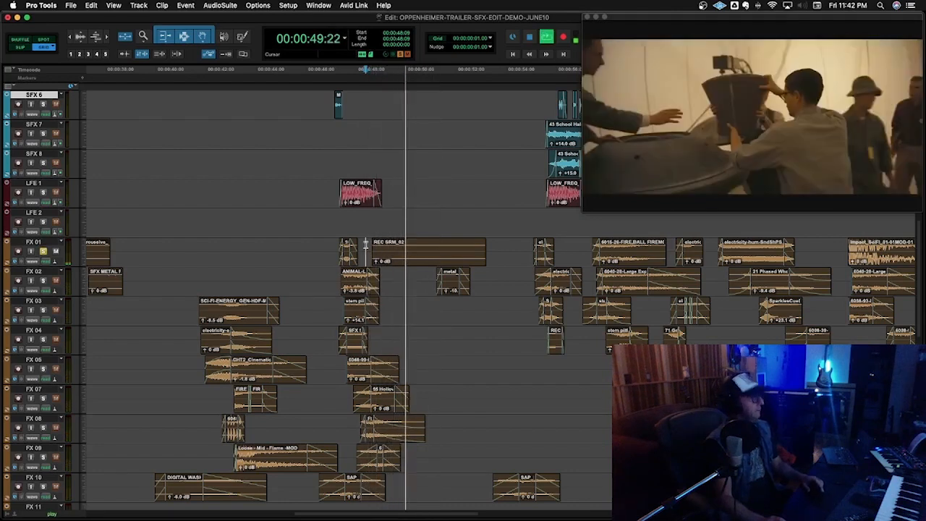
key("super+bracketleft")
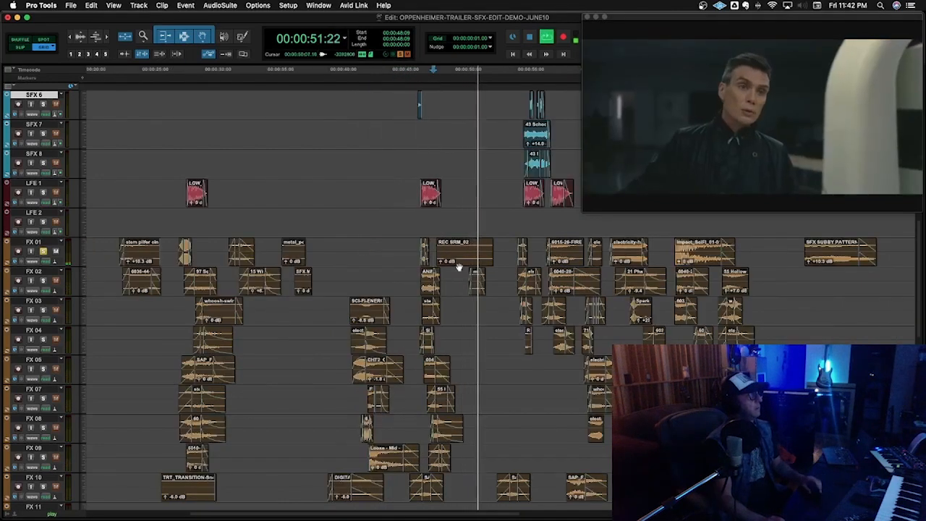
key("space")
Step: Audition the metal clips on SFX 1, SFX 2 and SFX 3 together in solo from 00:00:50:18
scroll(464, 276, "up", 8)
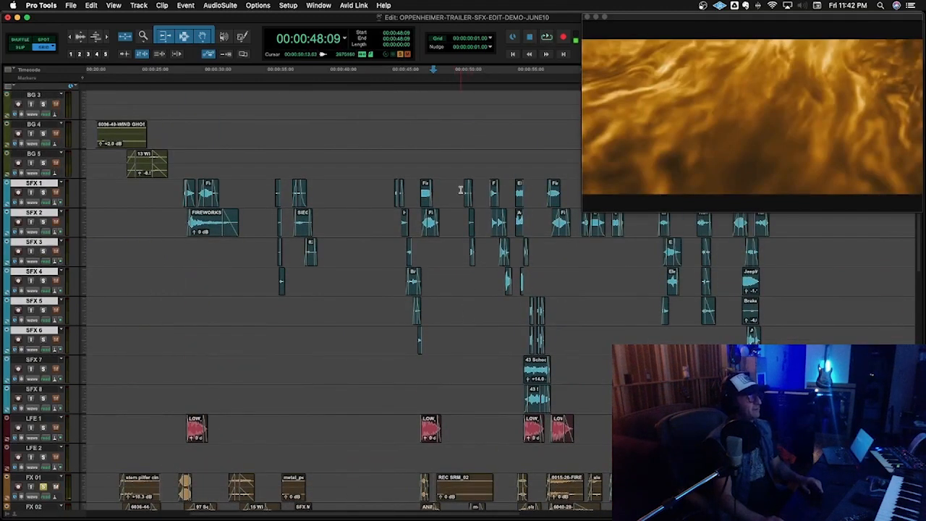
left_click(460, 190)
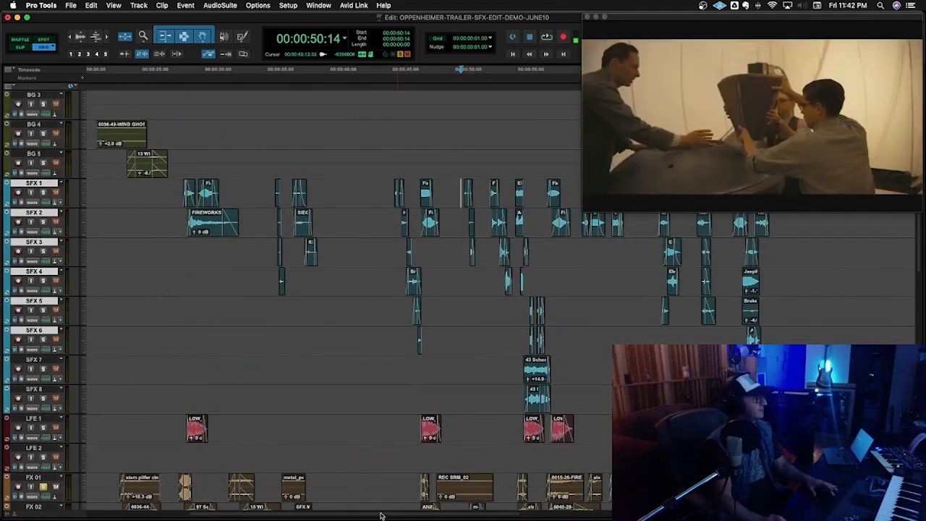
left_click_drag(382, 515, 427, 515)
key("t")
key("t")
left_click(265, 185)
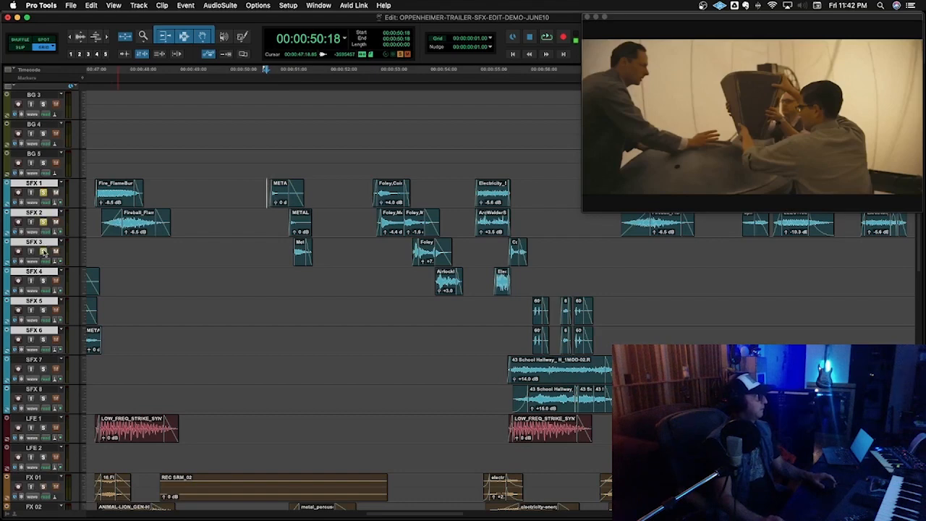
key("space")
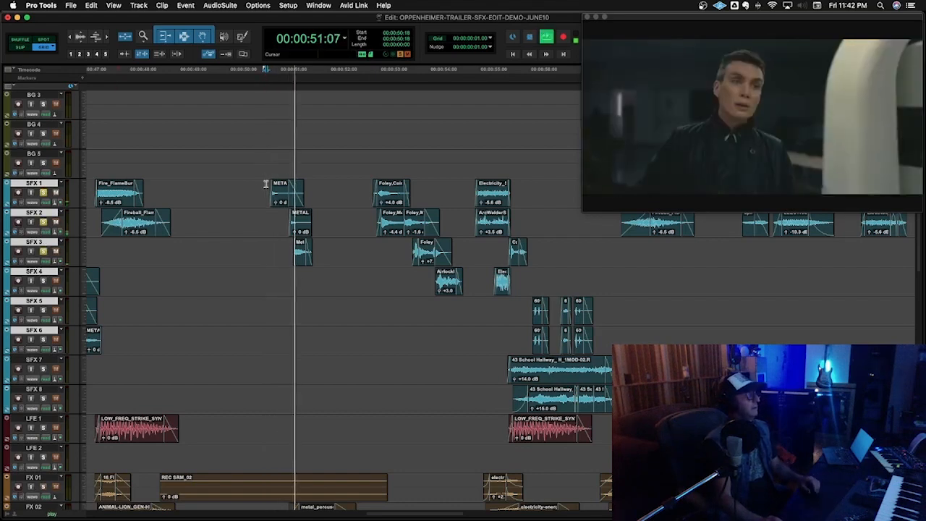
key("space")
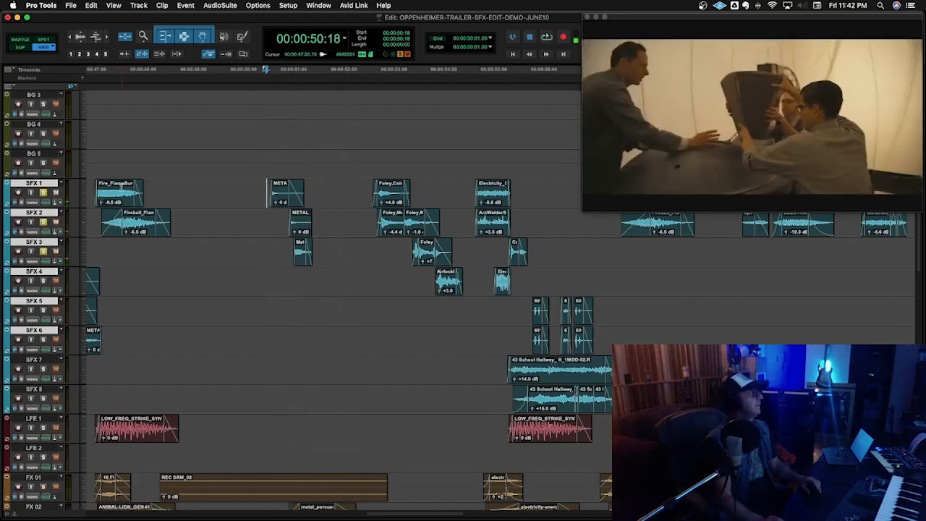
Step: Clear the SFX solos and play all layers together from 00:00:47:04
left_click(86, 188)
key("space")
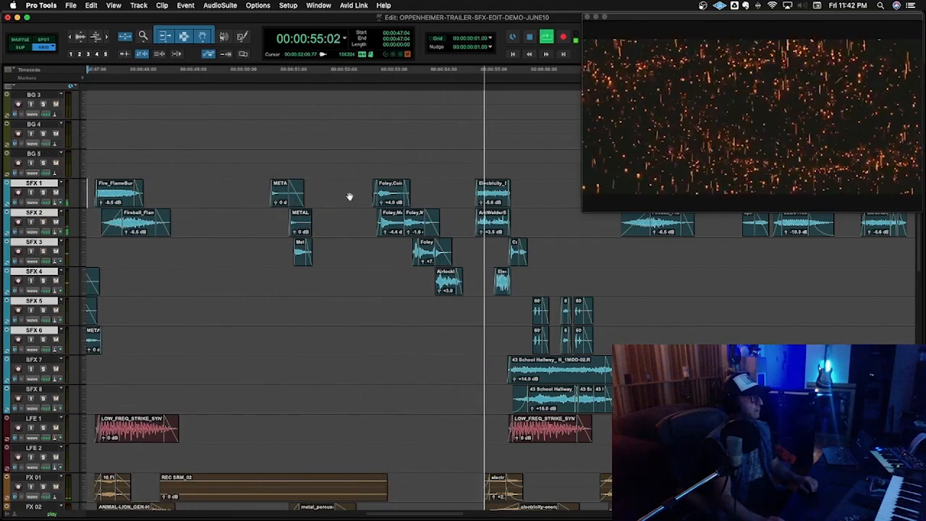
key("space")
Step: Audition the Foley clips on SFX 1 and SFX 2 separately in solo, from 00:00:52:20 and 00:00:52:19
left_click(369, 187)
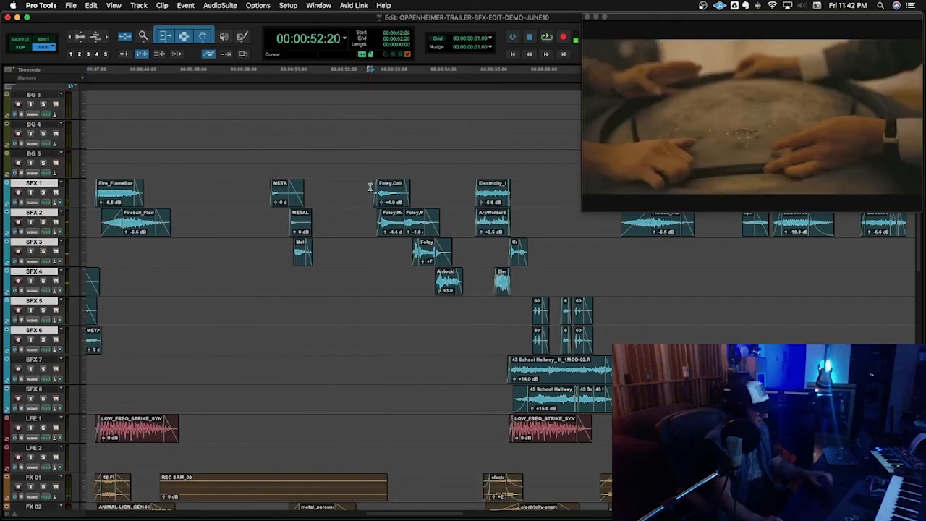
key("space")
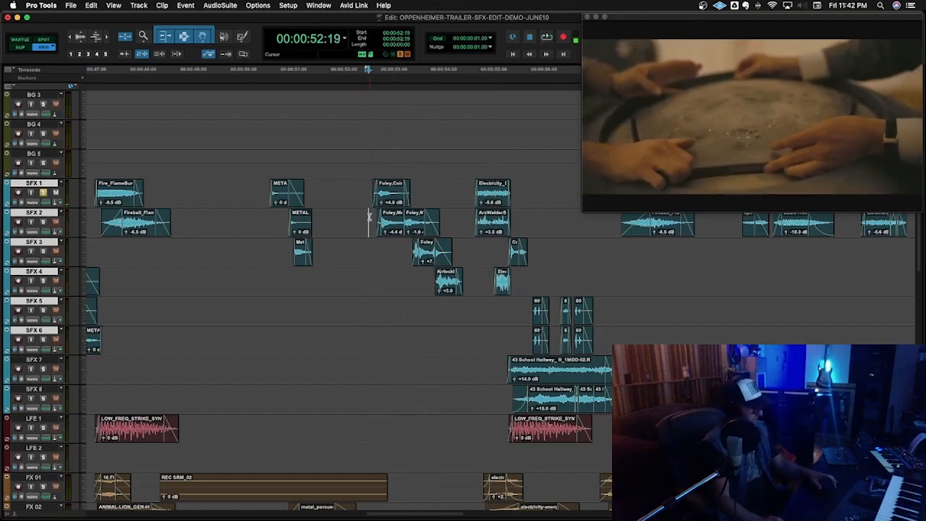
left_click(368, 217)
key("space")
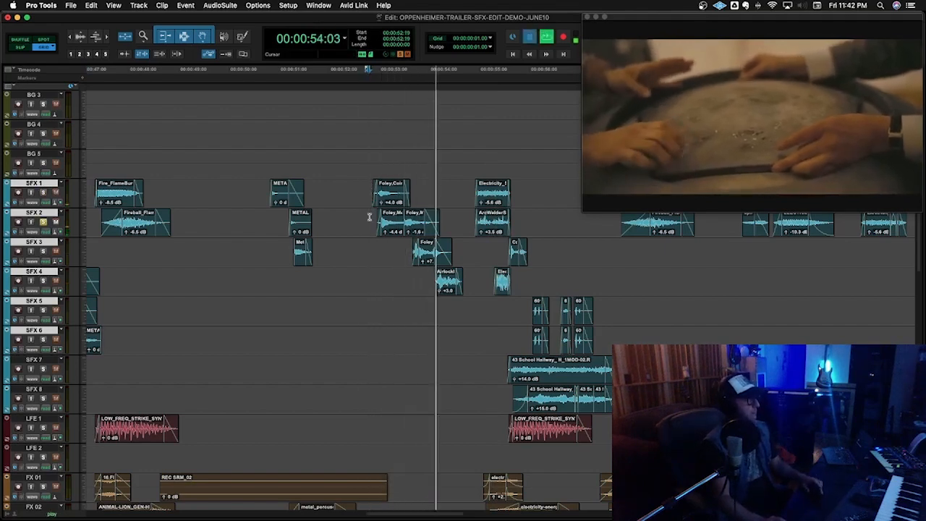
key("space")
Step: Audition the Foley clip on SFX 3 in solo from 00:00:53:14
left_click(407, 246)
key("shift+s")
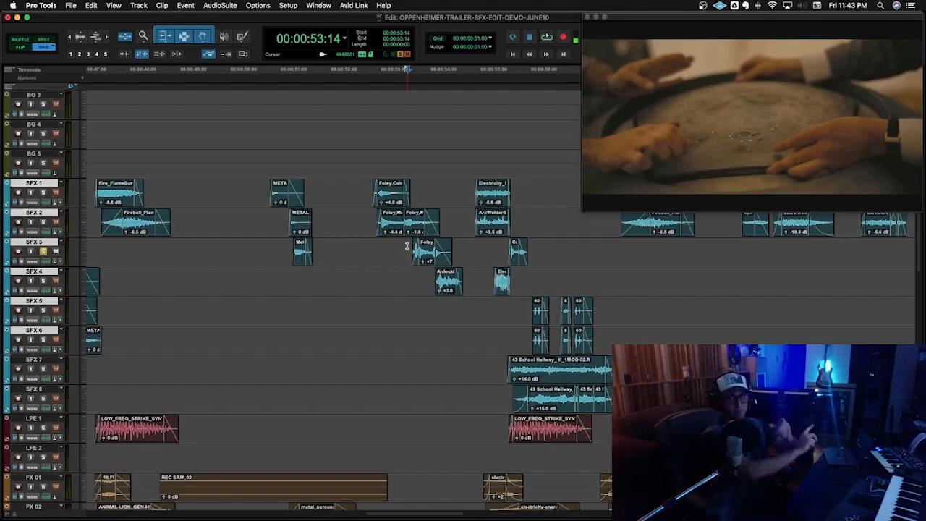
key("space")
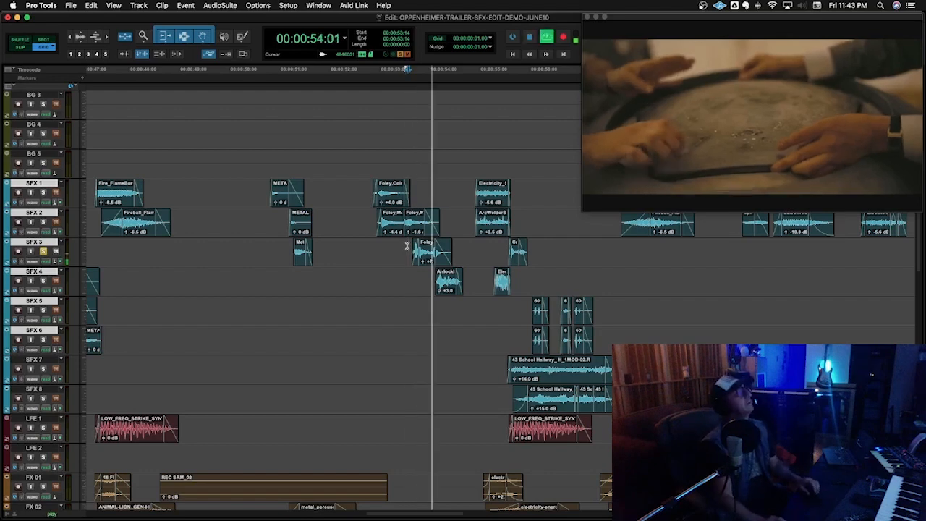
key("space")
Step: Audition the airlock clip on SFX 4 in solo from 00:00:54:01 and 00:00:54:02
key("space")
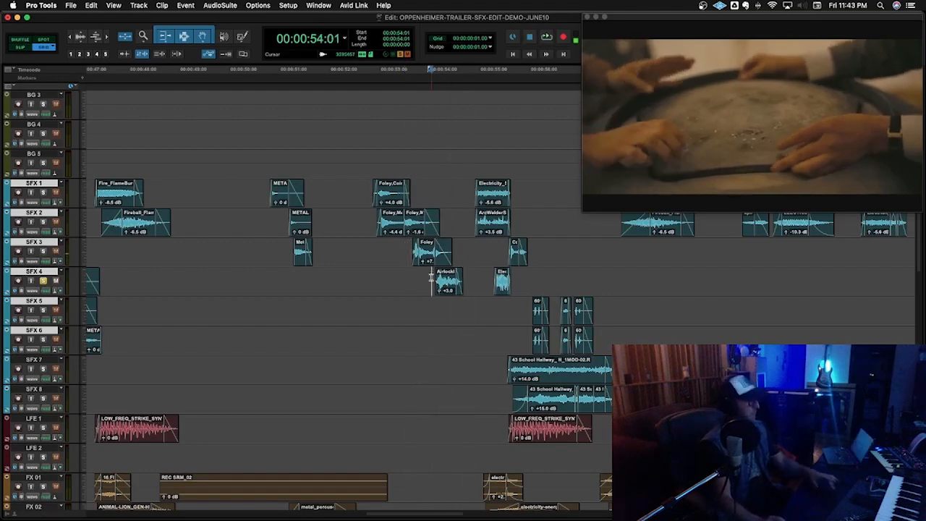
key("space")
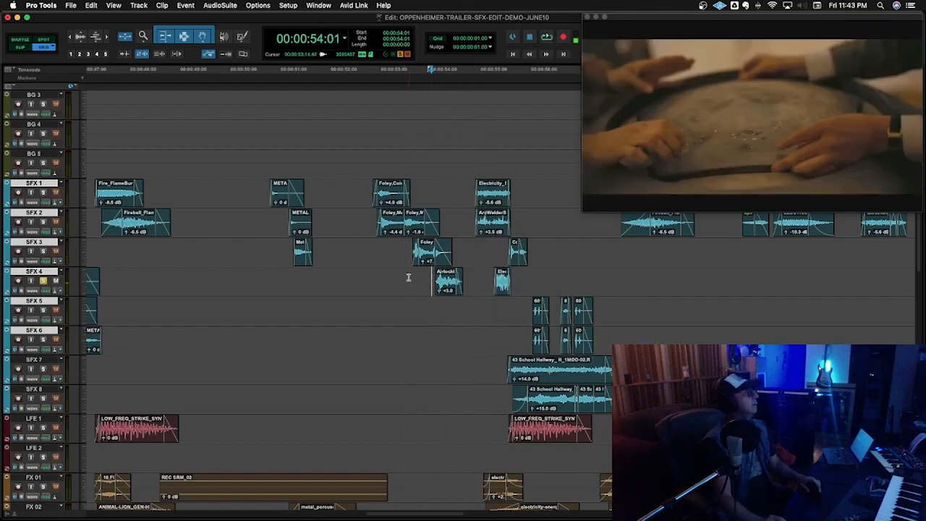
left_click(432, 279)
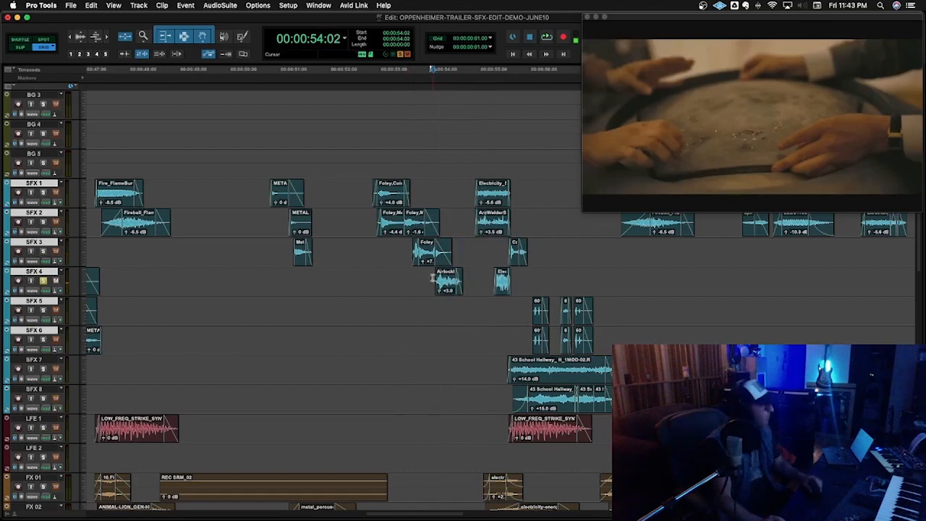
key("space")
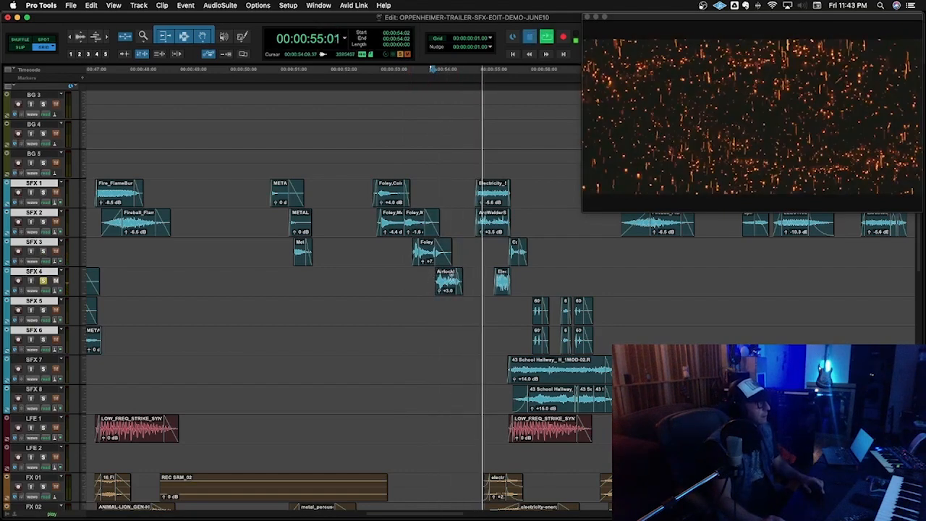
key("space")
Step: Give the airlock clip on SFX 4 an inward-curving Equal Gain fade-out from 00:00:54:09 to 00:00:54:20
left_click_drag(458, 281, 472, 280)
left_click(448, 280)
key("super+f")
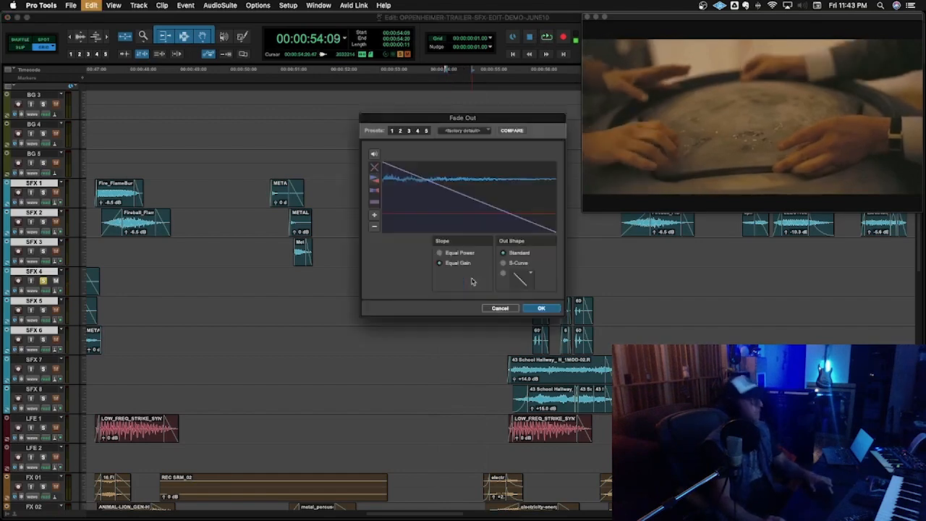
mouse_move(471, 228)
left_mouse_down()
mouse_move(475, 207)
mouse_move(470, 224)
left_mouse_up()
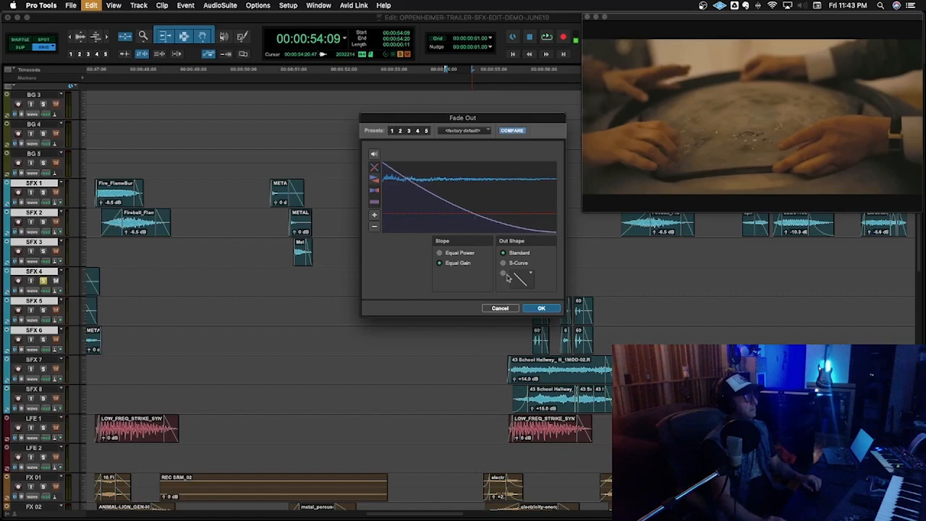
left_click(533, 309)
Step: Audition the airlock clip's new fade-out on SFX 4 in solo from 00:00:54:02
left_click(432, 274)
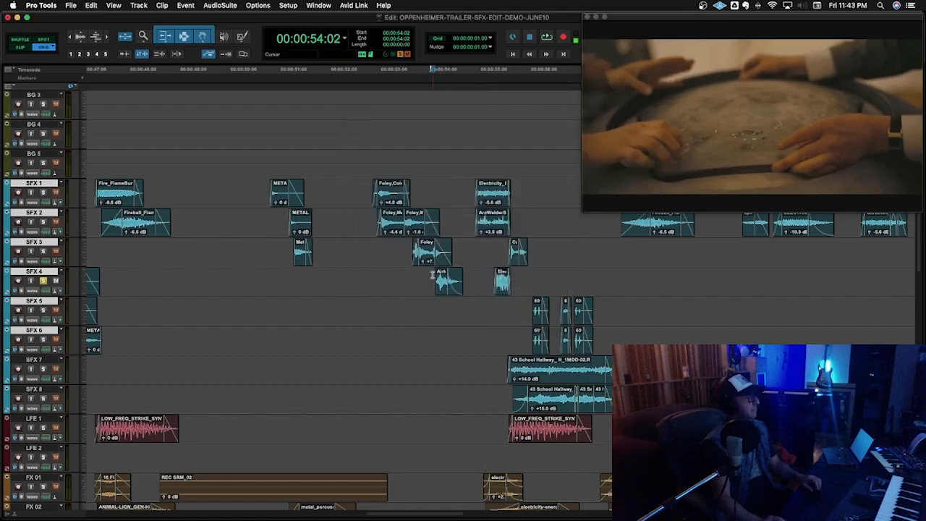
key("space")
key("space")
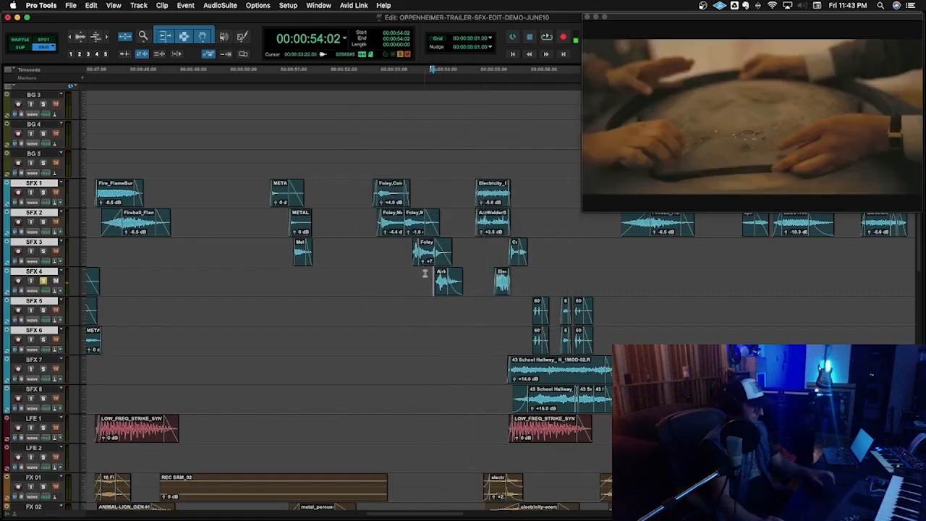
Step: Play all layers without solo from 00:00:52:20, and move the playback start on SFX 1 to 00:00:54:21
left_click(371, 187)
key("space")
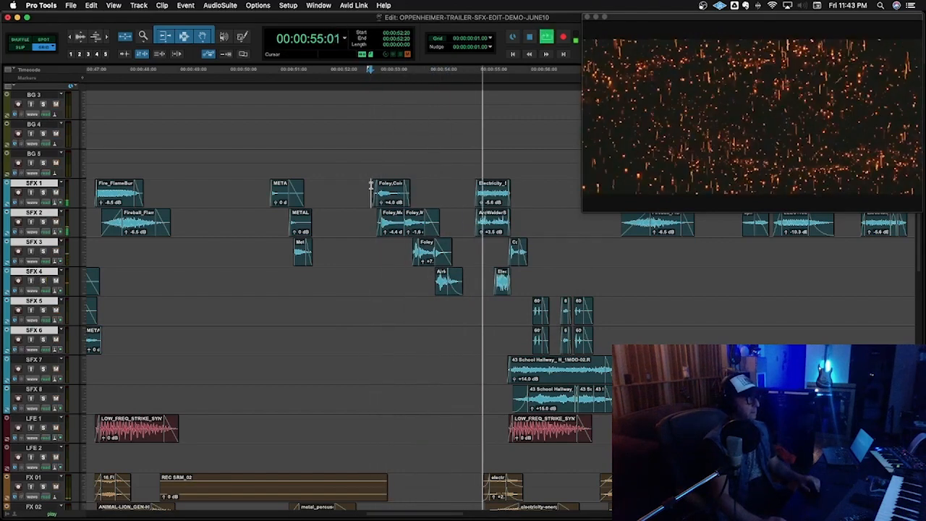
key("space")
left_click(476, 186)
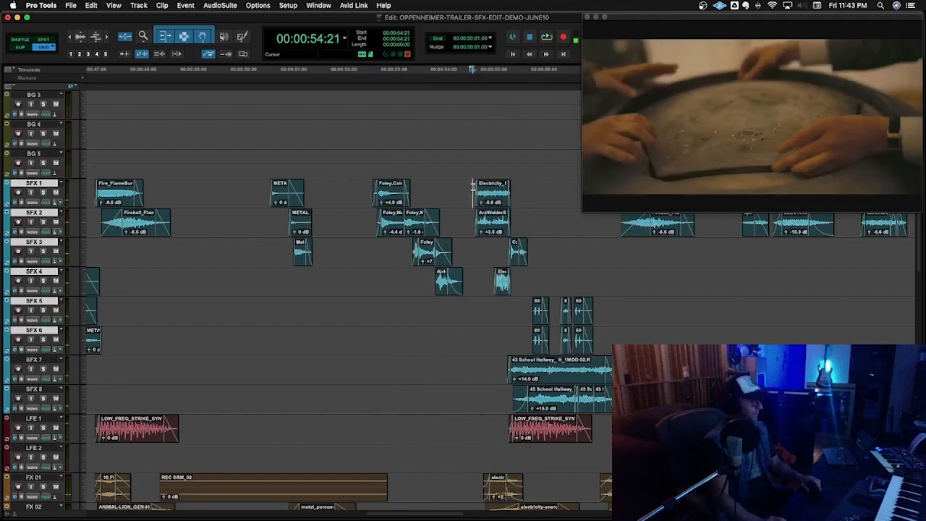
Step: Audition the electricity clip on SFX 1 and the arc welder clip on SFX 2 in separate solos from 00:00:54:21
key("shift+s")
key("space")
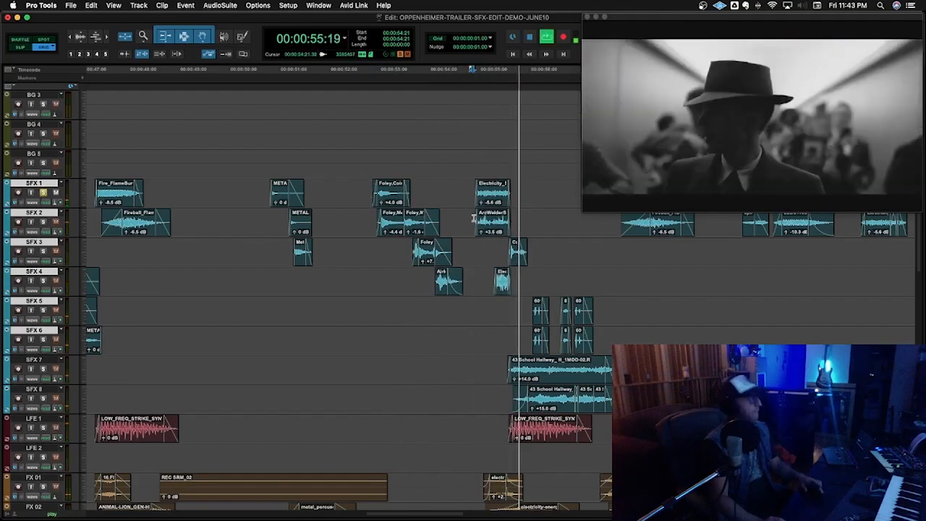
key("space")
key("space")
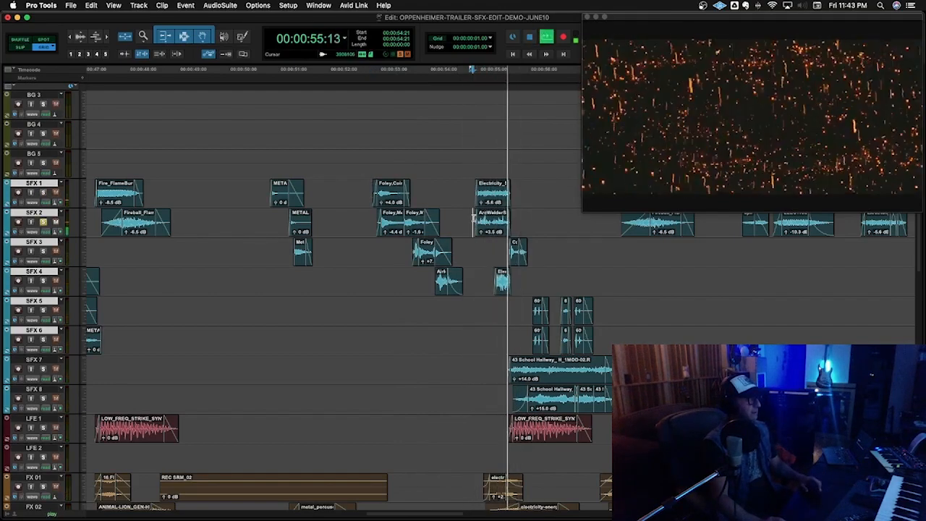
key("space")
Step: Audition the short clip on SFX 4 in solo from 00:00:55:06 and the short clip on SFX 3 in solo from 00:00:55:13
left_click(492, 282)
key("shift+s")
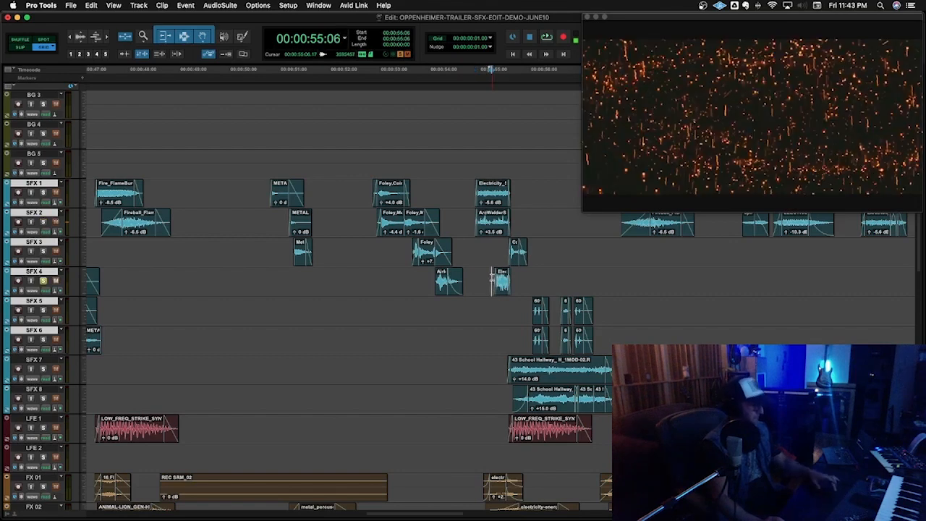
key("space")
key("space")
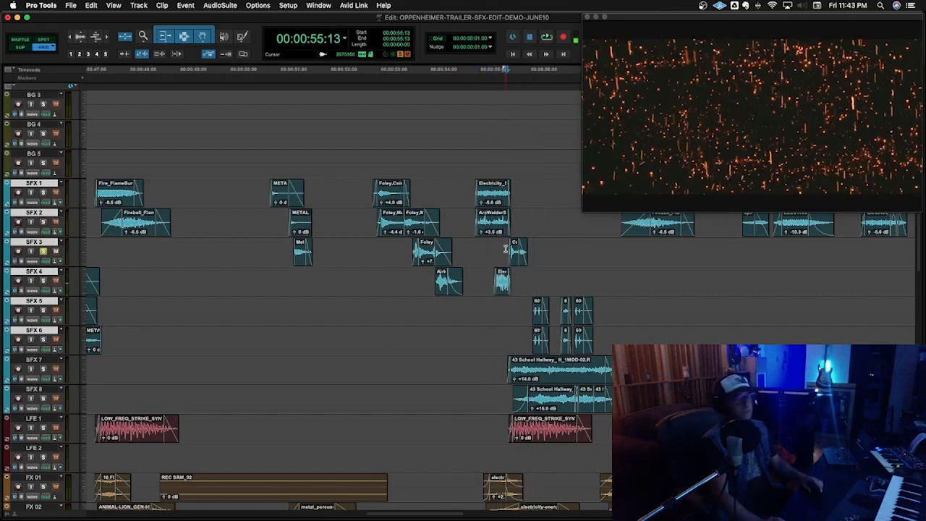
key("space")
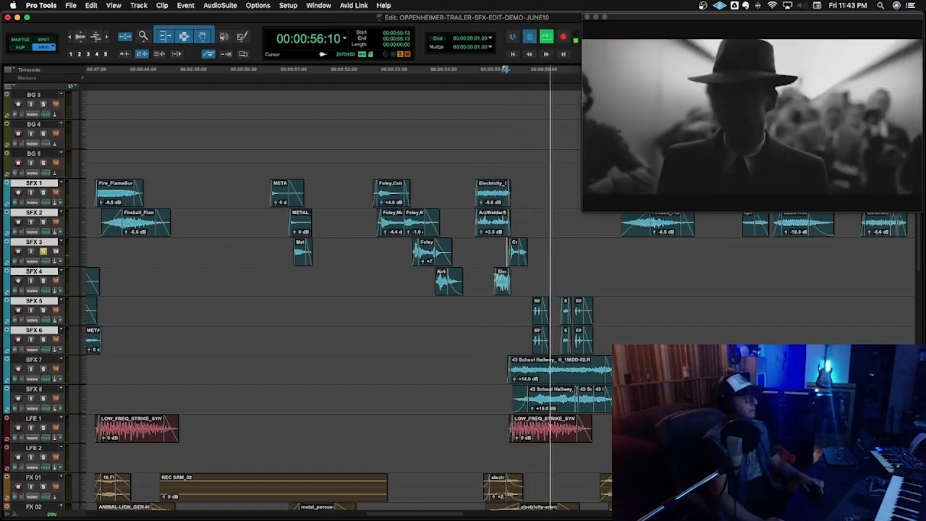
key("space")
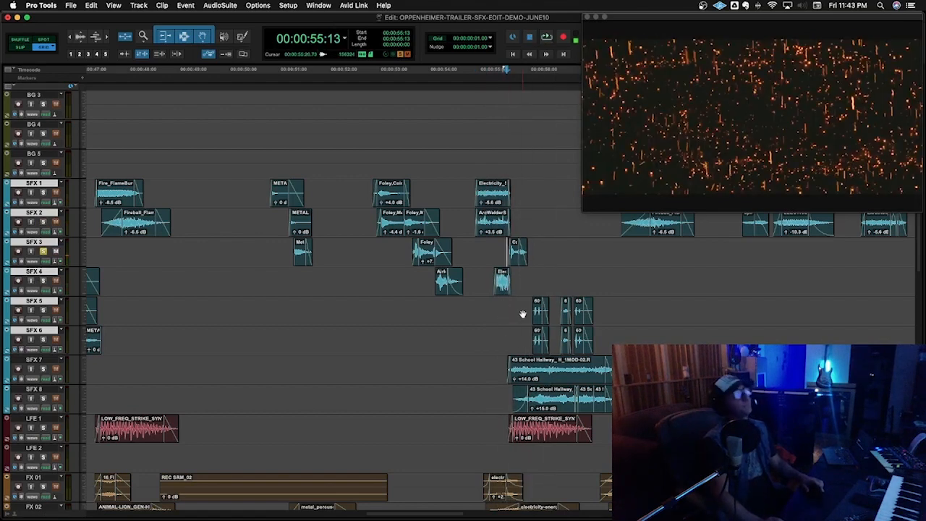
Step: Audition the three short clips on SFX 5 in solo from 00:00:56:01 and their counterparts on SFX 6 from 00:00:56:00
left_click(523, 314)
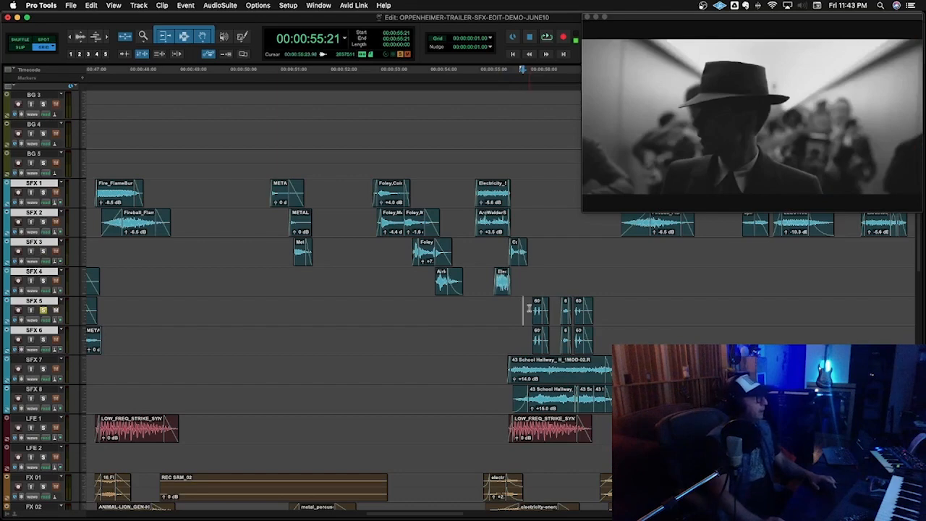
left_click_drag(529, 309, 599, 334)
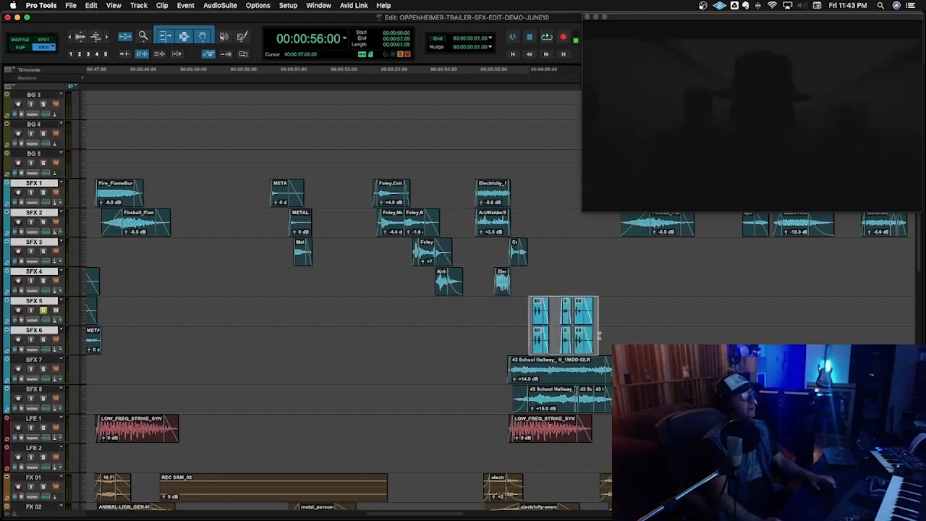
left_click(531, 308)
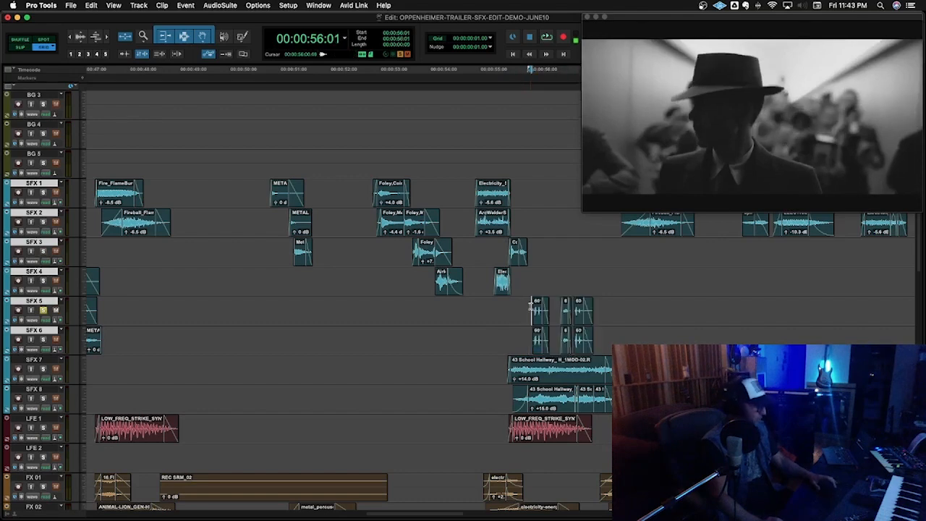
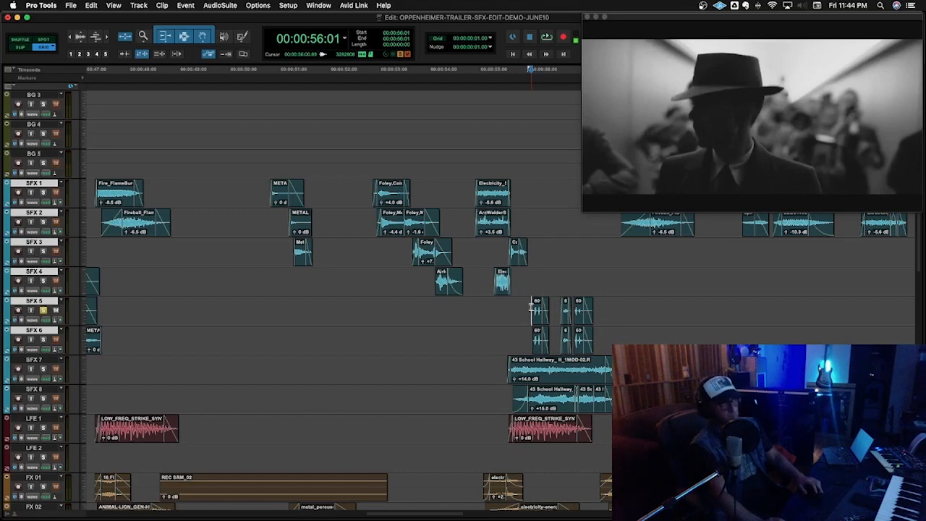
key("space")
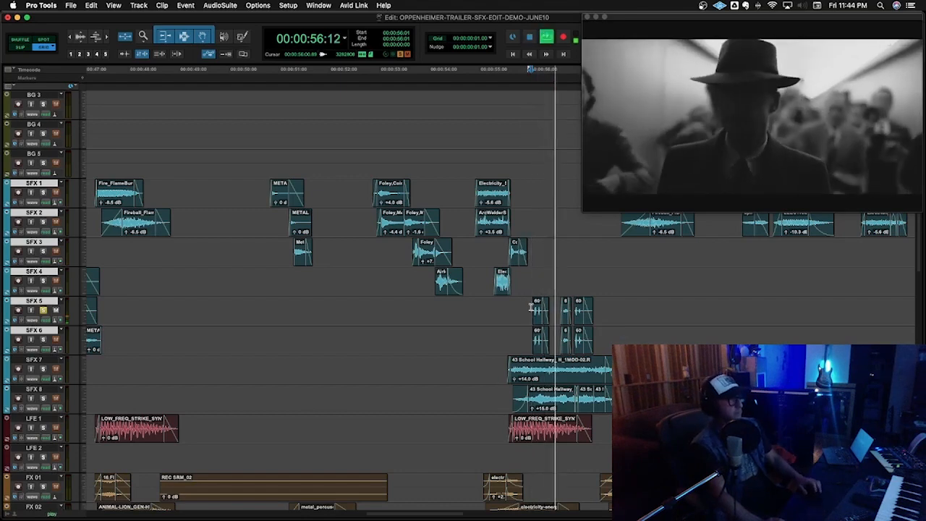
key("space")
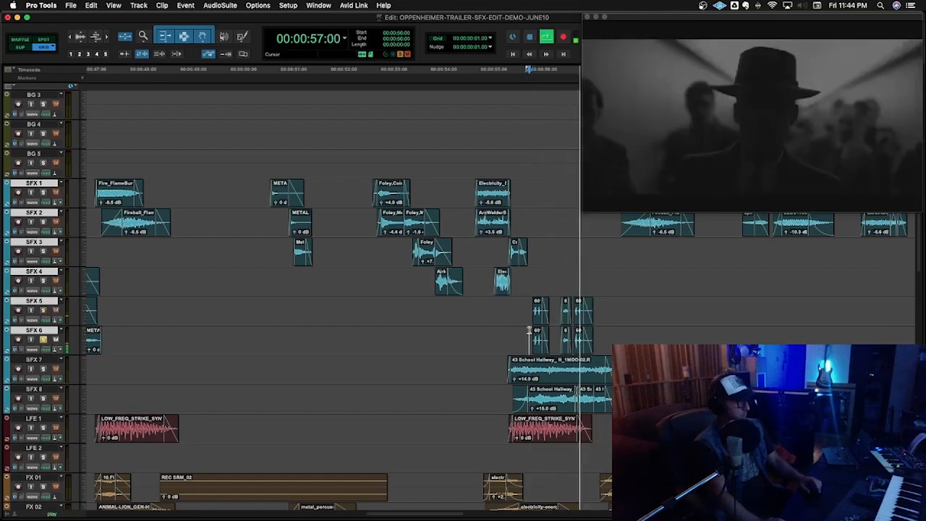
key("space")
Step: Switch the solo from SFX 6 to SFX 7 and audition the School Hallway clip from 00:00:55:11
left_click(500, 366)
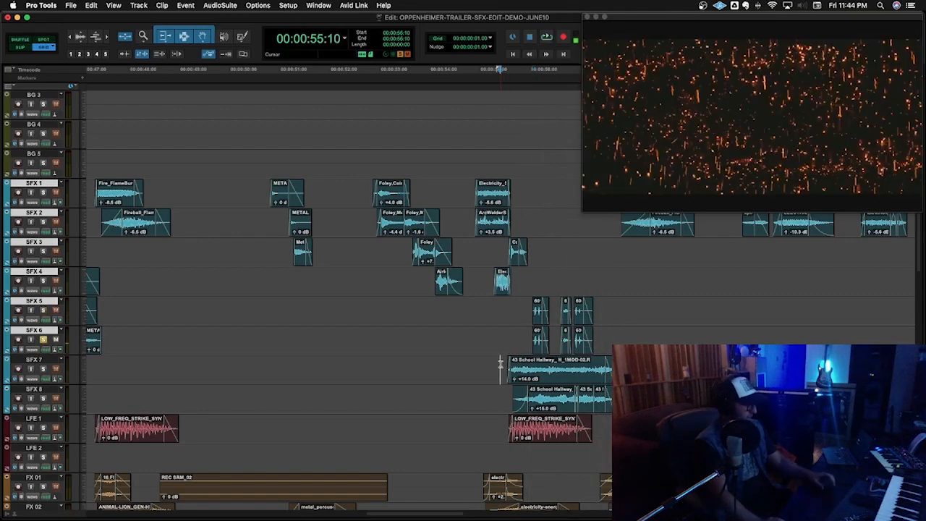
left_click(43, 340)
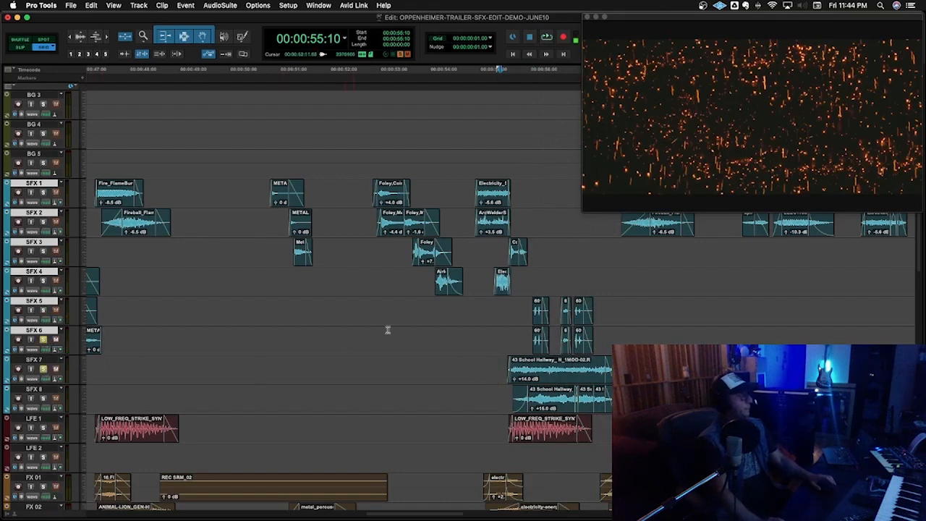
left_click(539, 369)
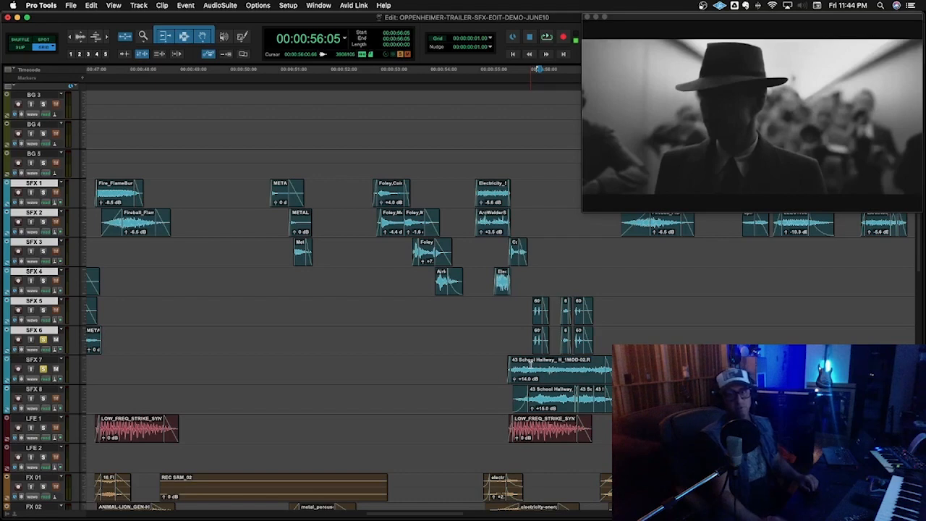
left_click(503, 366)
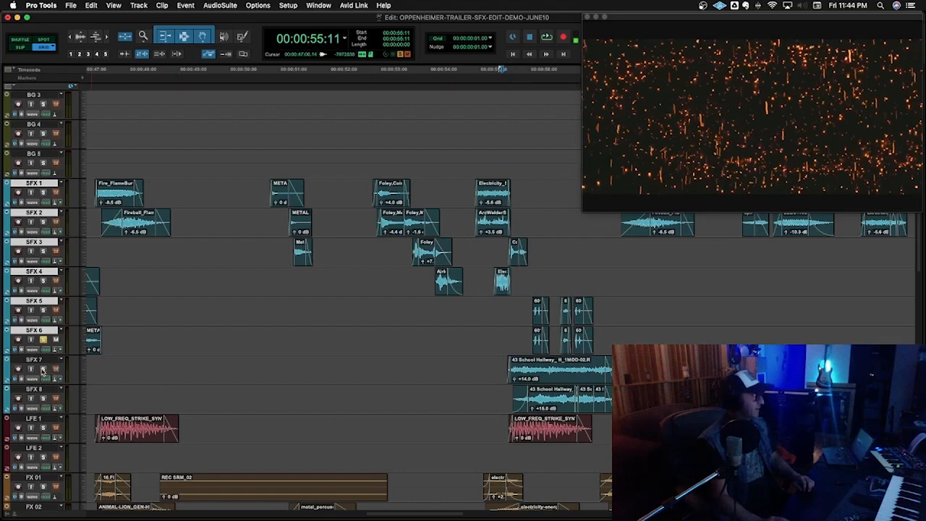
left_click(43, 340)
left_click(43, 369)
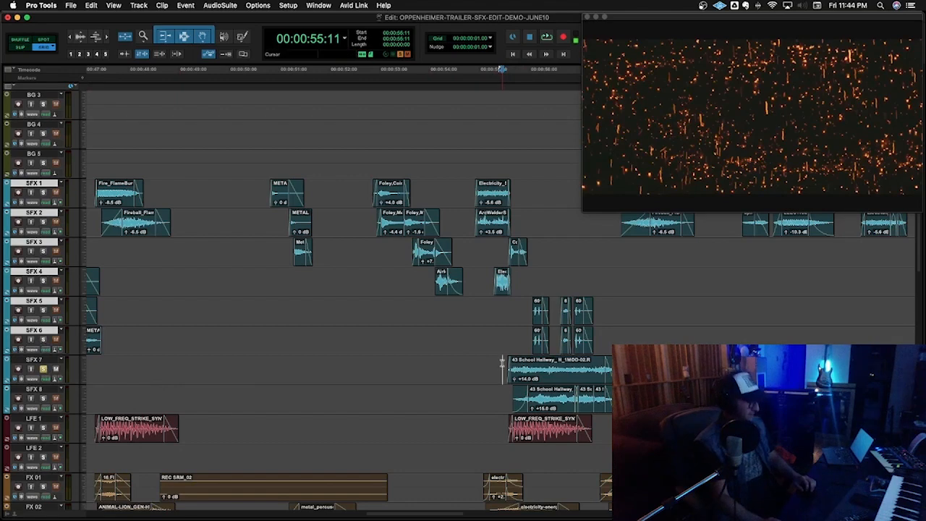
key("space")
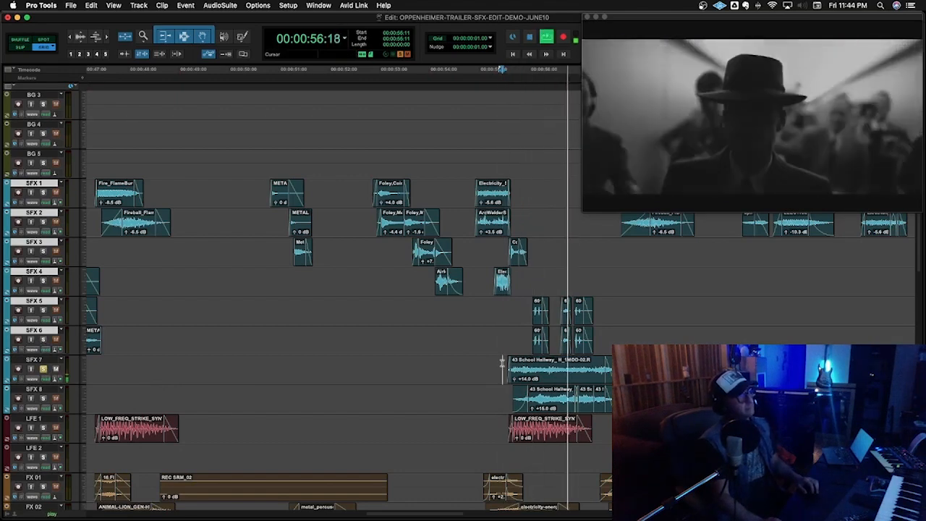
key("space")
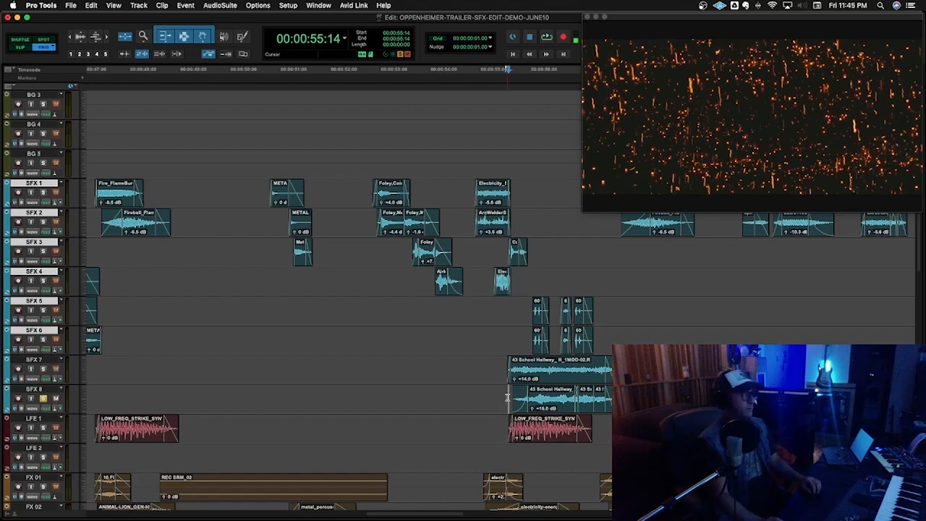
Step: Audition the School Hallway clips on SFX 8 in solo from 00:00:55:14, and together with SFX 7 from 00:00:55:12
key("space")
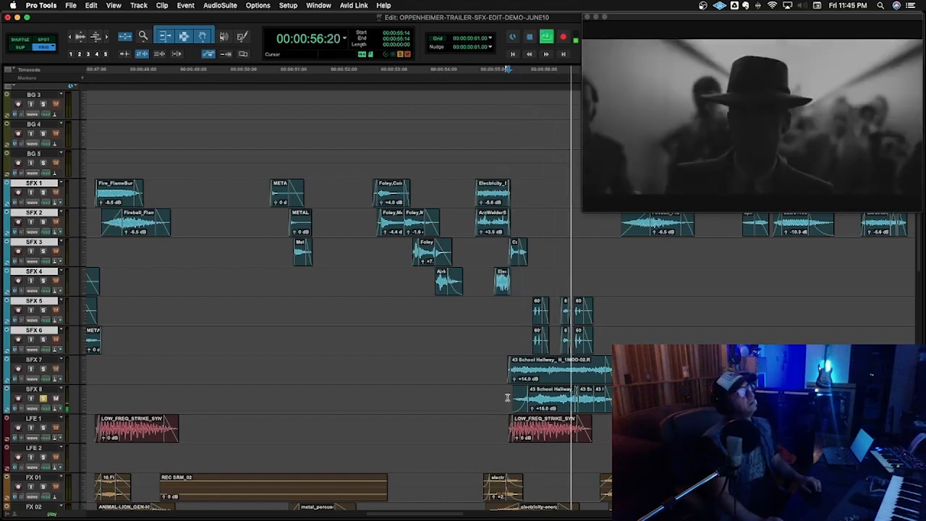
key("space")
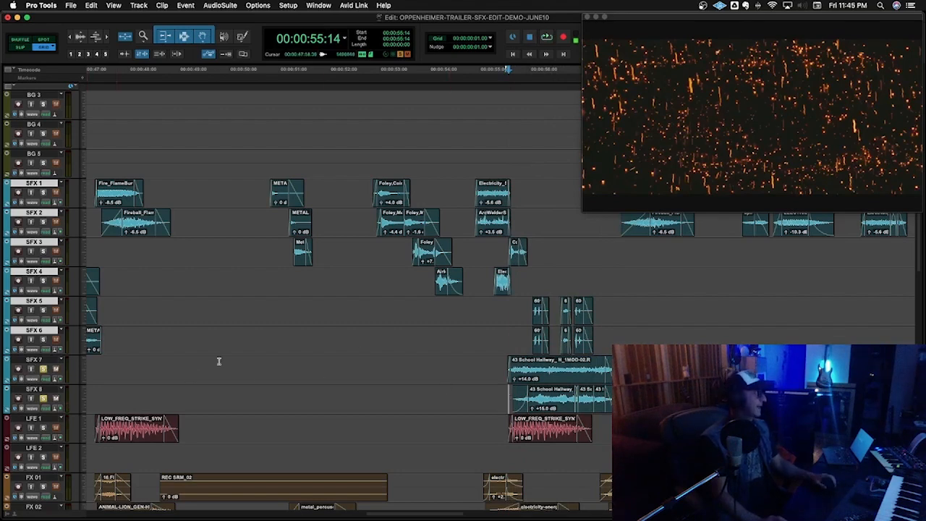
left_click(504, 369)
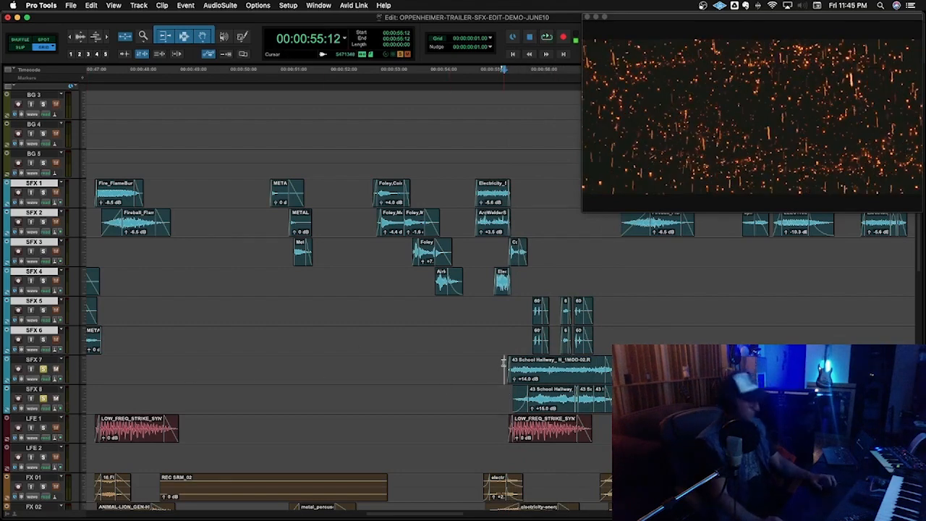
key("space")
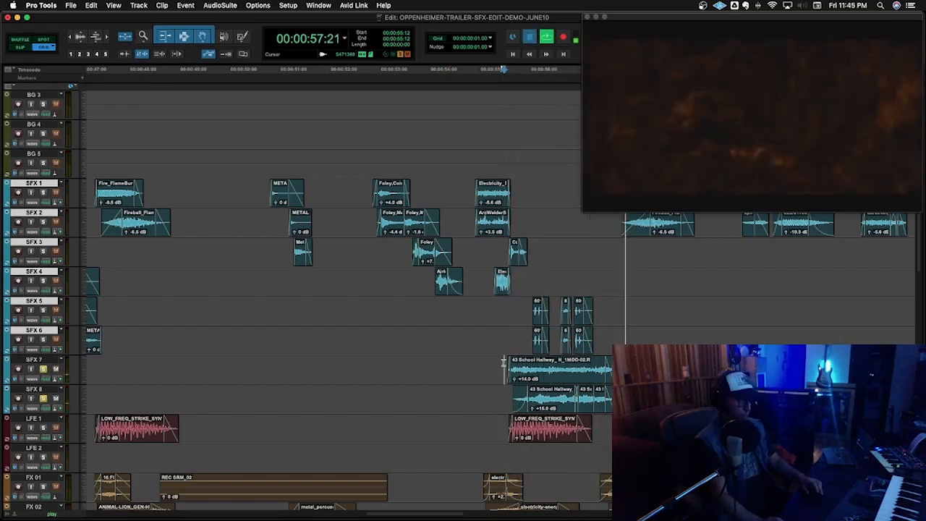
key("space")
Step: Clear the solos and play all layers together from 00:00:54:19
key("shift+s")
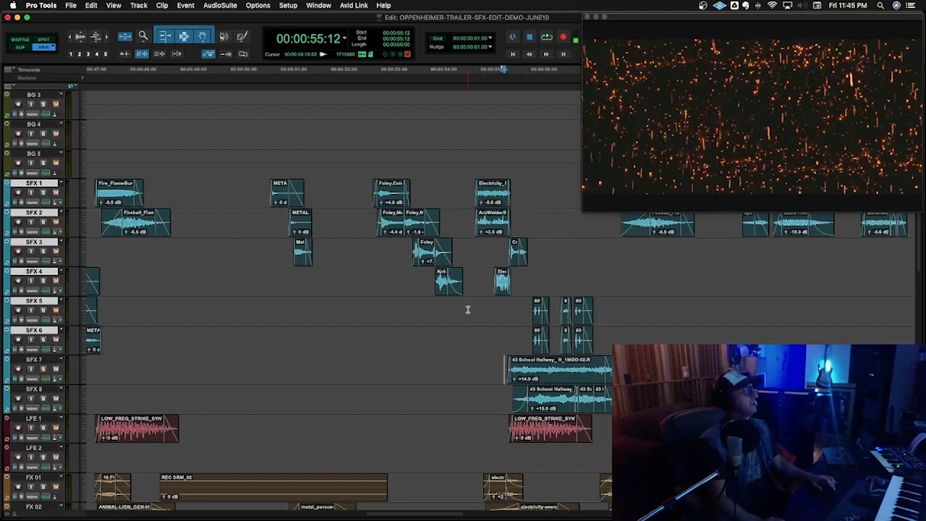
key("space")
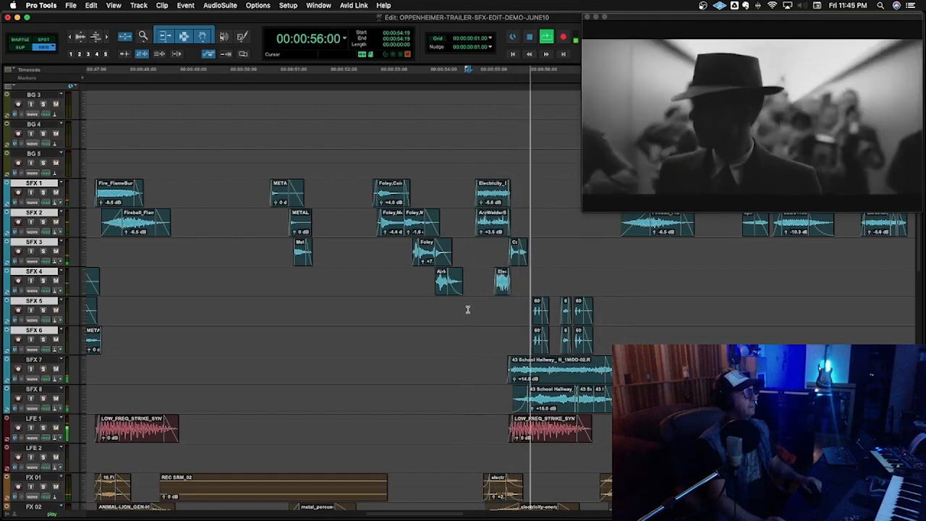
scroll(478, 362, "down", 3)
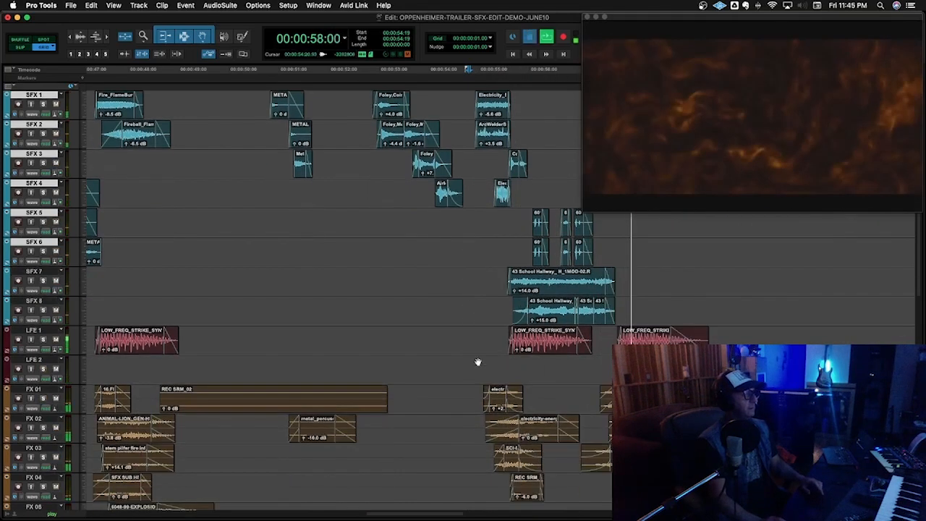
key("space")
Step: Audition the electricity clips on FX 01 and FX 02 in separate solos from 00:00:55:01
left_click(479, 392)
key("shift+s")
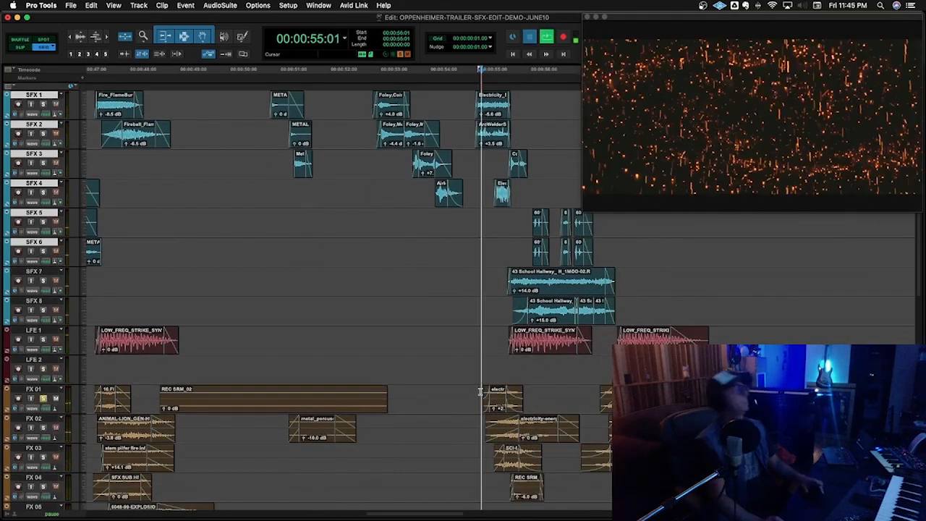
key("space")
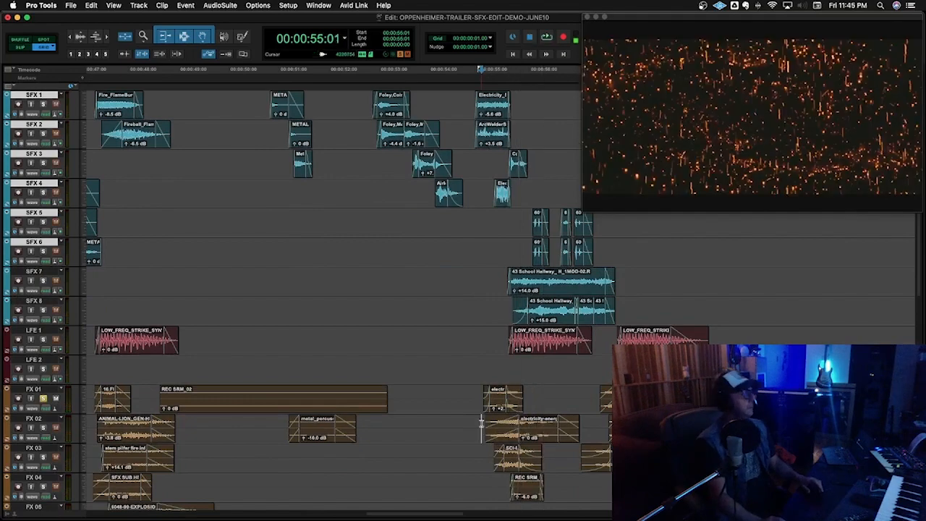
left_click(481, 423)
key("shift+s")
key("space")
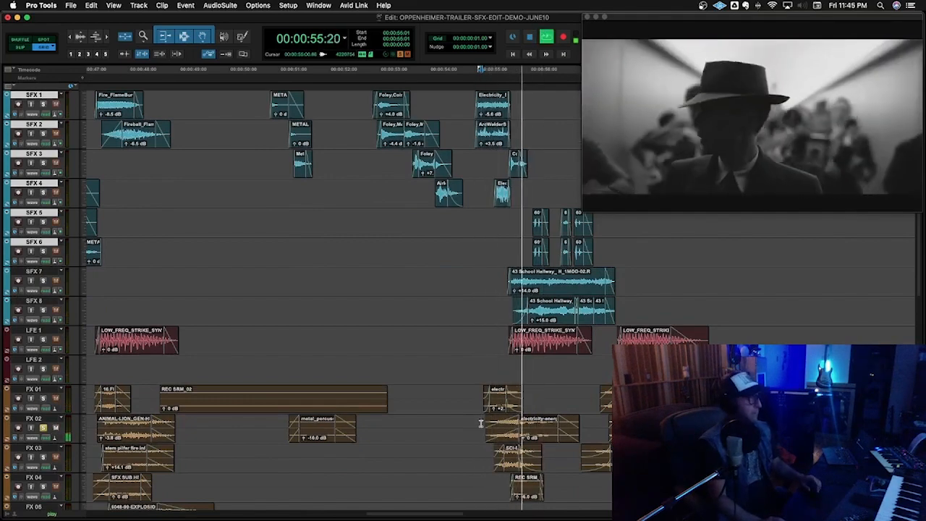
scroll(481, 423, "down", 2)
key("space")
Step: Audition the sci-fi clip on FX 03 in solo from 00:00:55:05
left_click(490, 397)
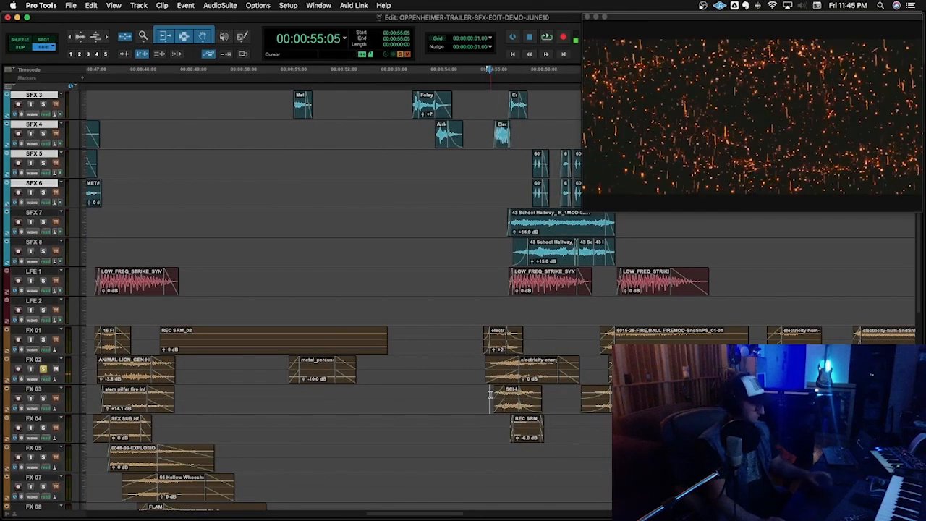
key("space")
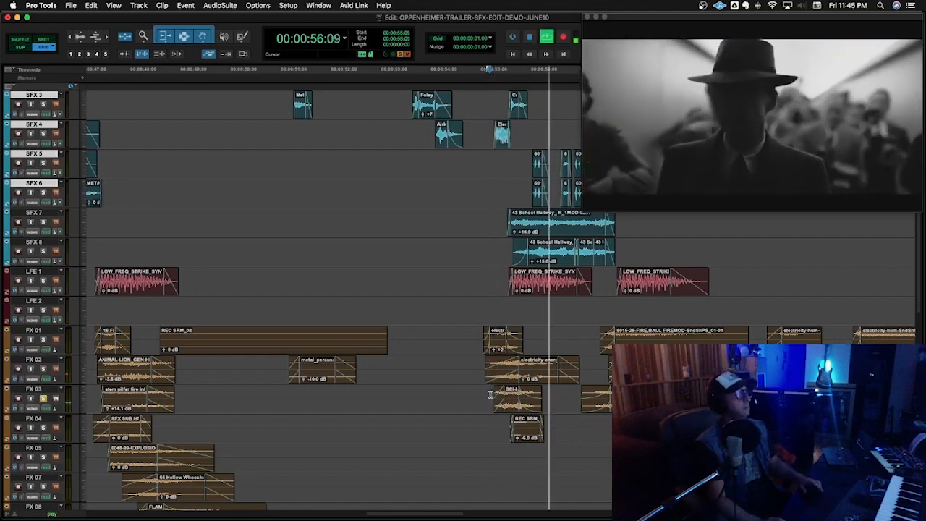
key("space")
Step: Audition the REC SRM clip on FX 04 in solo from 00:00:55:13 and again from 00:00:55:14
key("space")
key("shift+s")
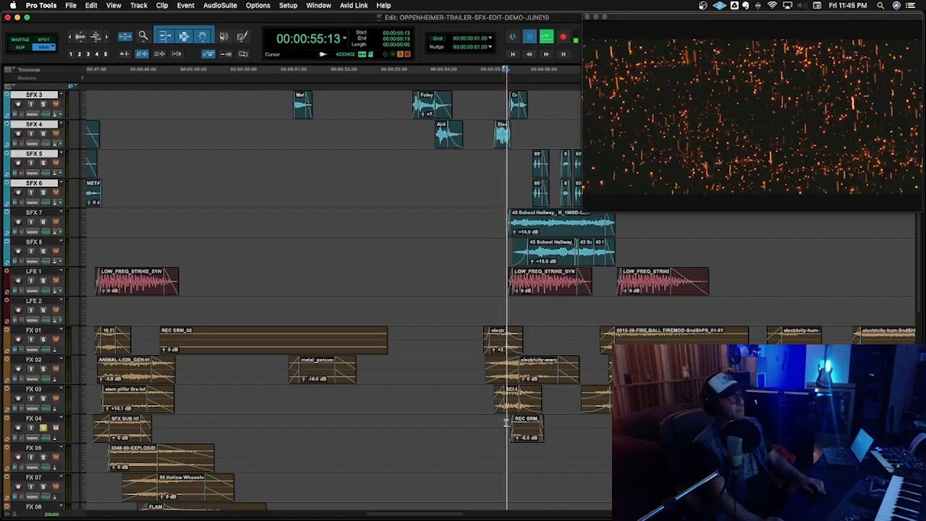
key("space")
key("space")
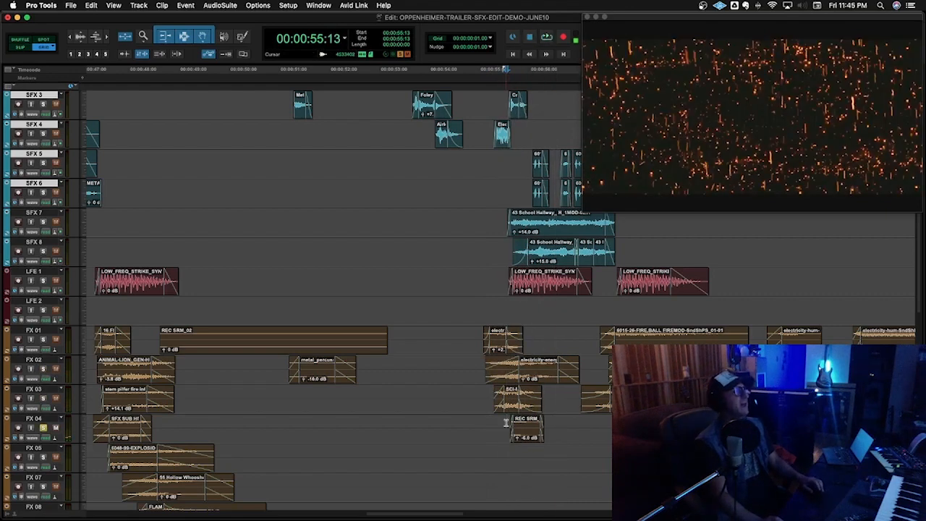
left_click(508, 427)
key("space")
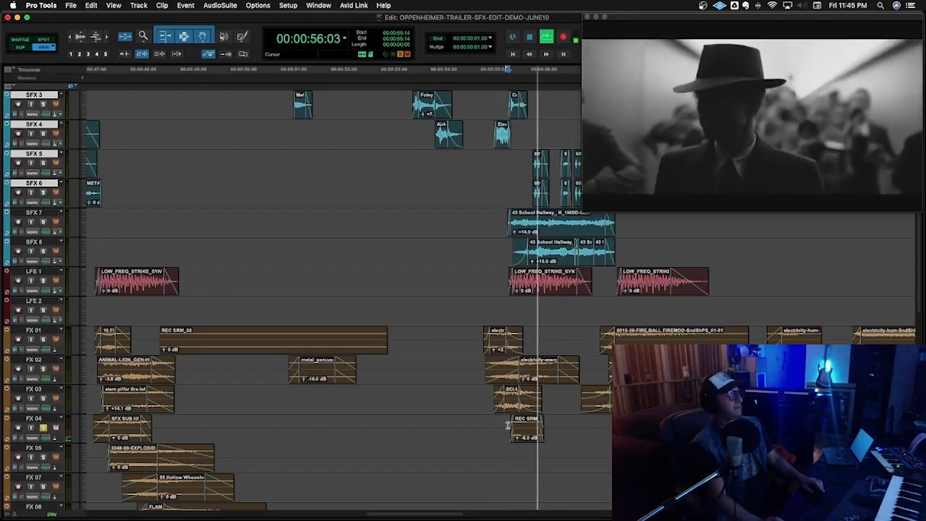
key("space")
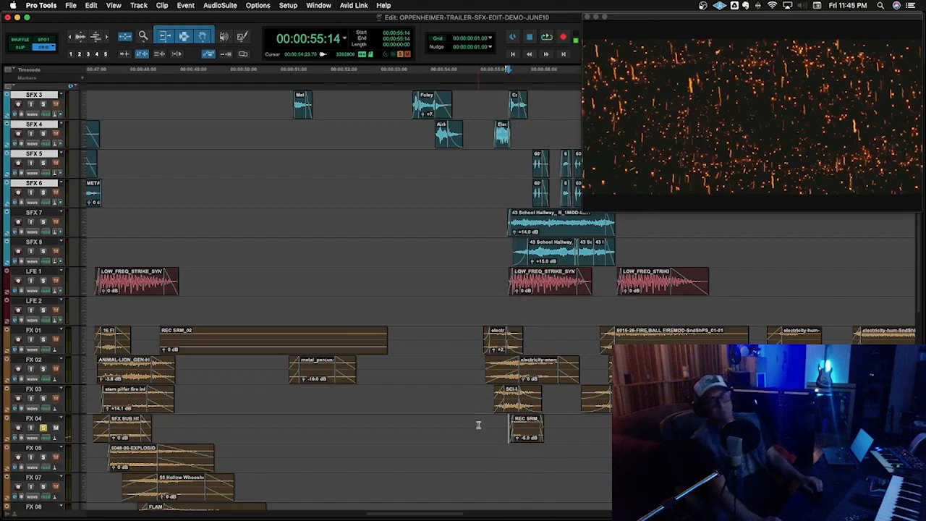
Step: Clear the FX 04 solo and play all layers together from 00:00:54:22
left_click(478, 426)
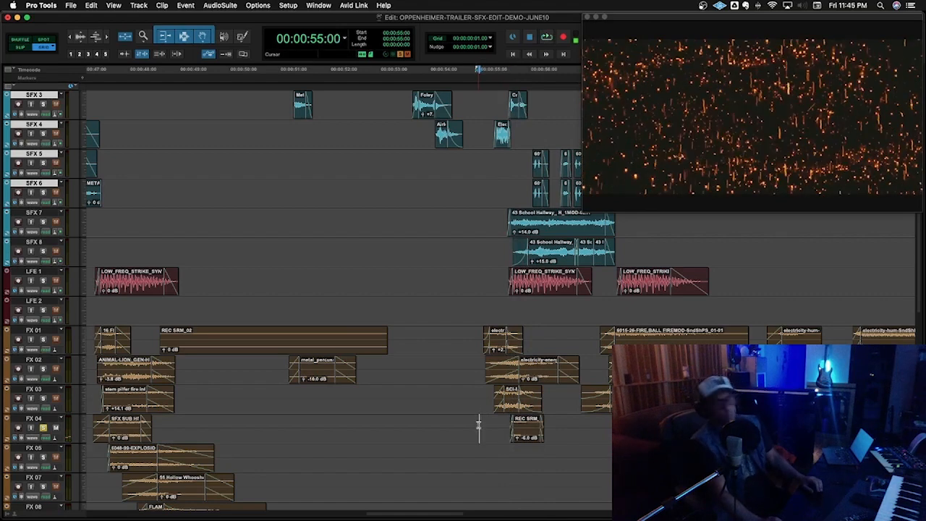
left_click(474, 335)
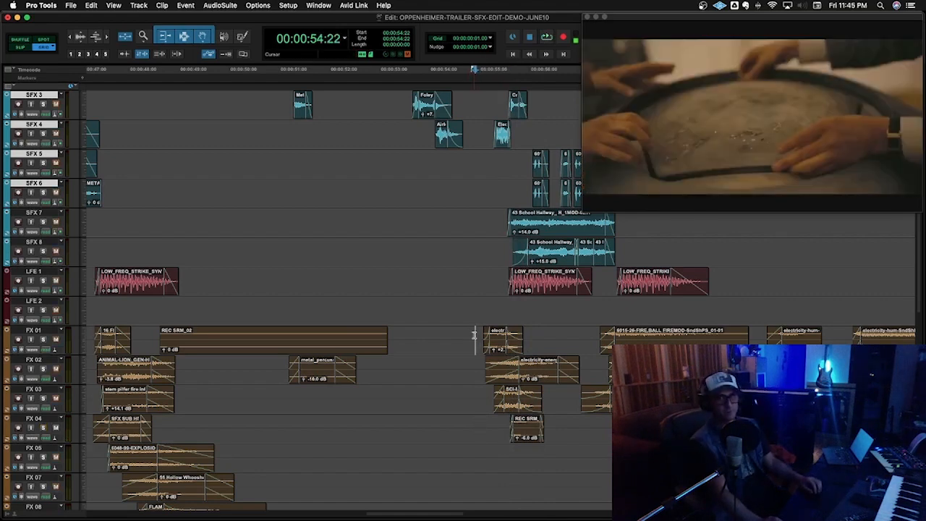
key("space")
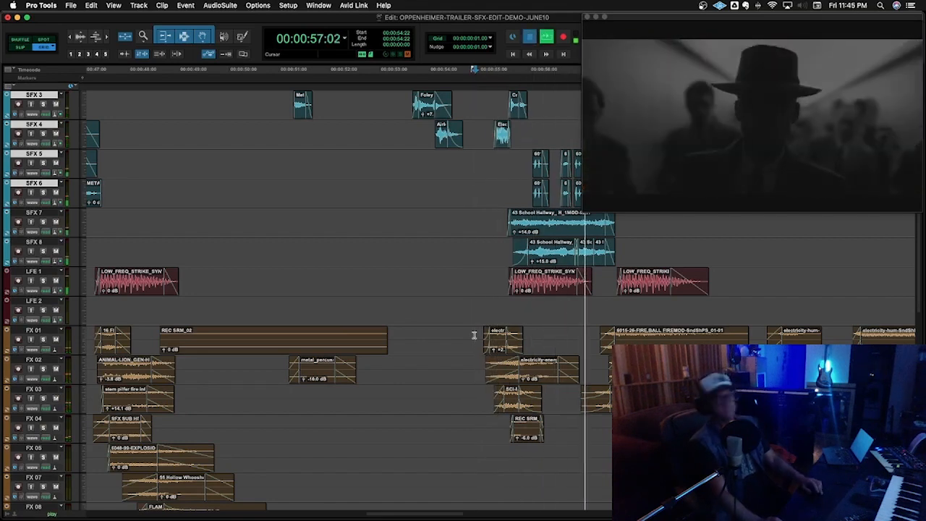
key("space")
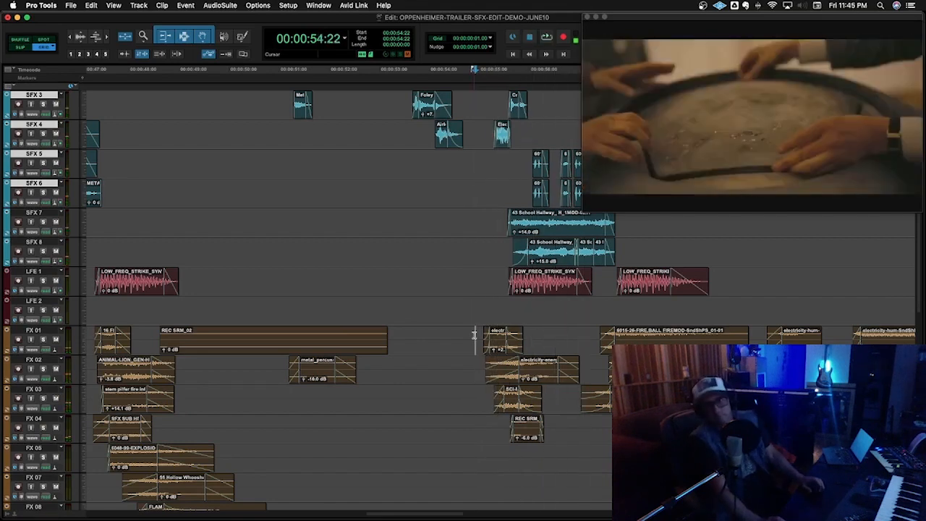
Step: Audition the low-frequency strike clip on LFE 1 in solo from 00:00:55:11
left_click(536, 315)
left_click(500, 274)
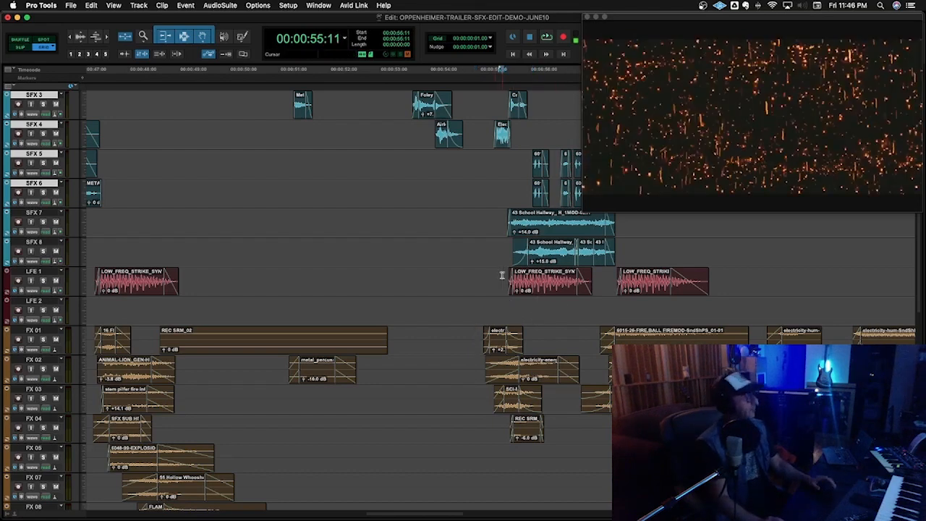
key("shift+s")
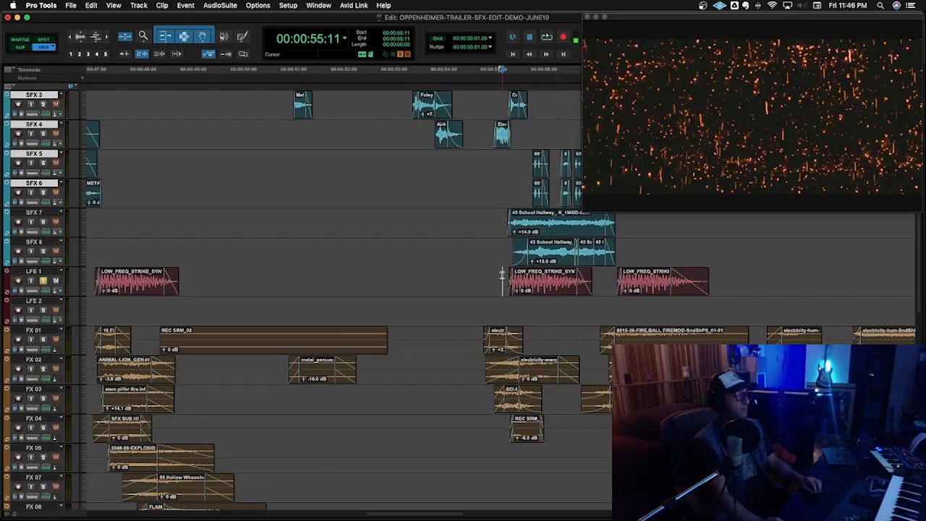
key("r")
key("space")
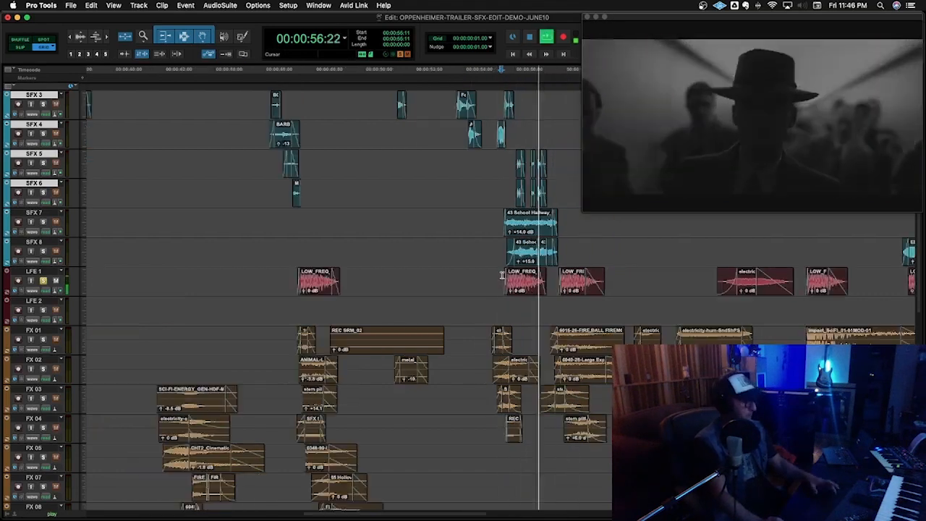
key("r")
key("space")
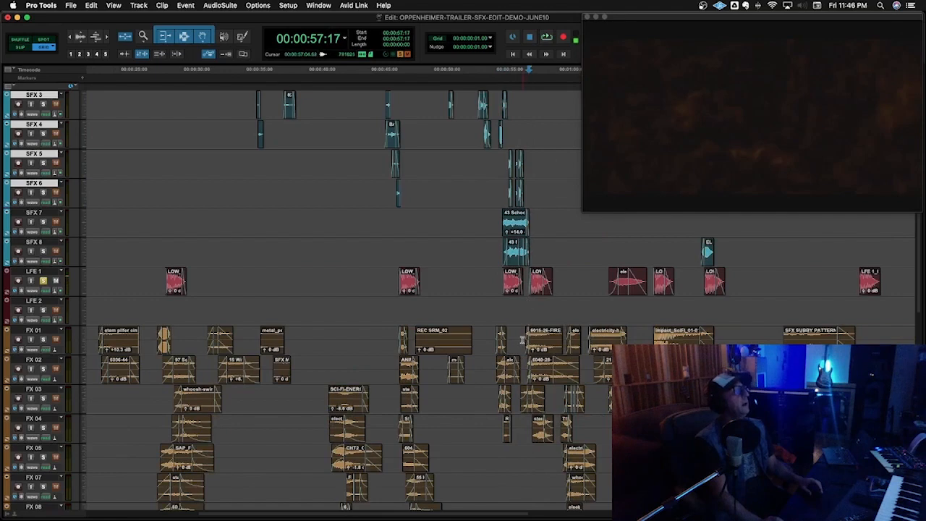
Step: Audition the fireball clip on FX 01 in solo from 00:00:57:06
left_click(522, 337)
key("space")
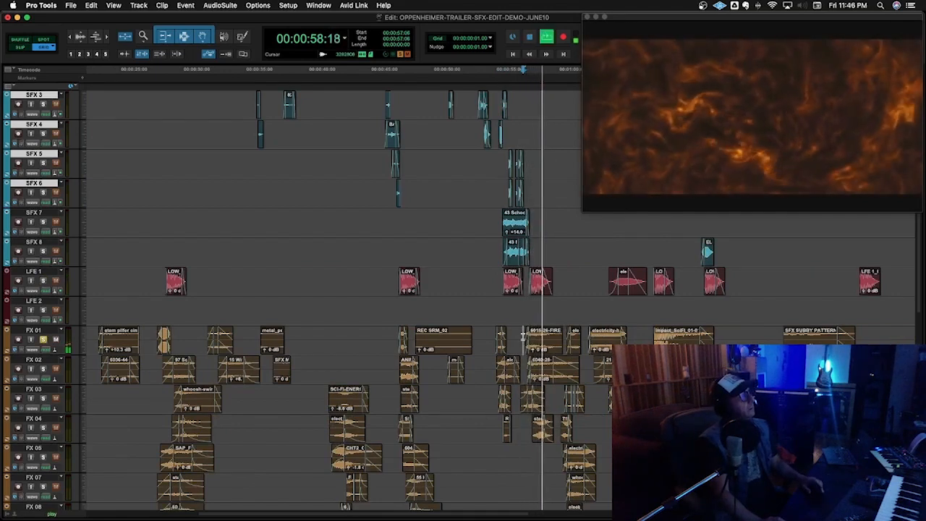
key("space")
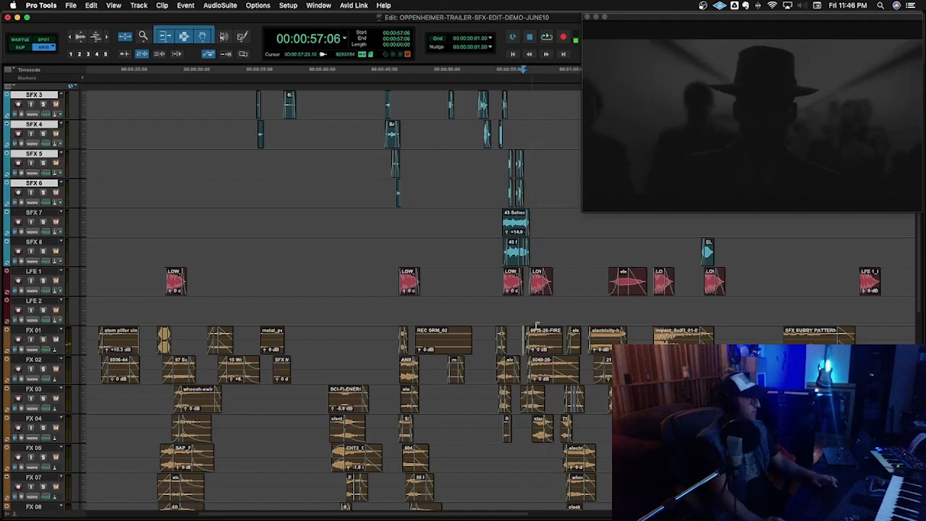
Step: Locate and highlight the fireworks and electric clips on SFX 1 and SFX 2, then place the edit cursor at 00:01:00:02
scroll(537, 325, "up", 10)
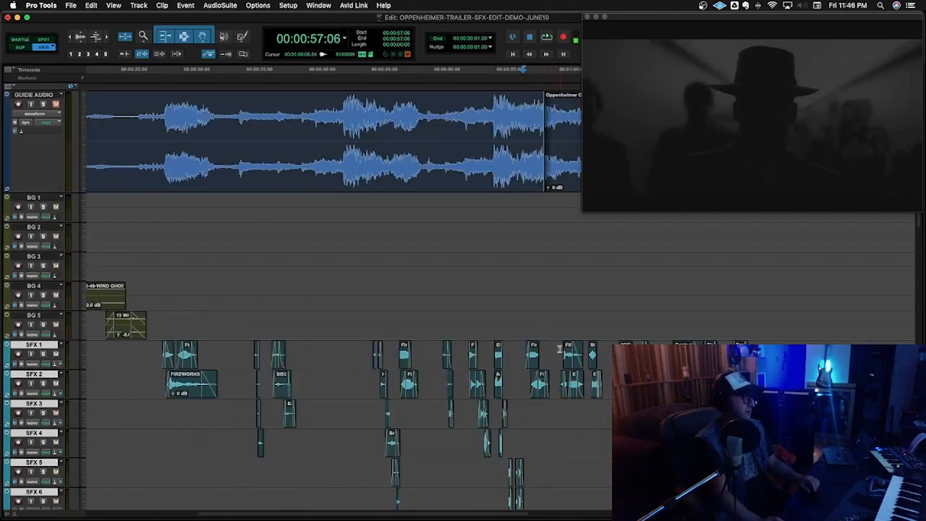
left_click(556, 349)
key("t")
key("t")
left_click(519, 348)
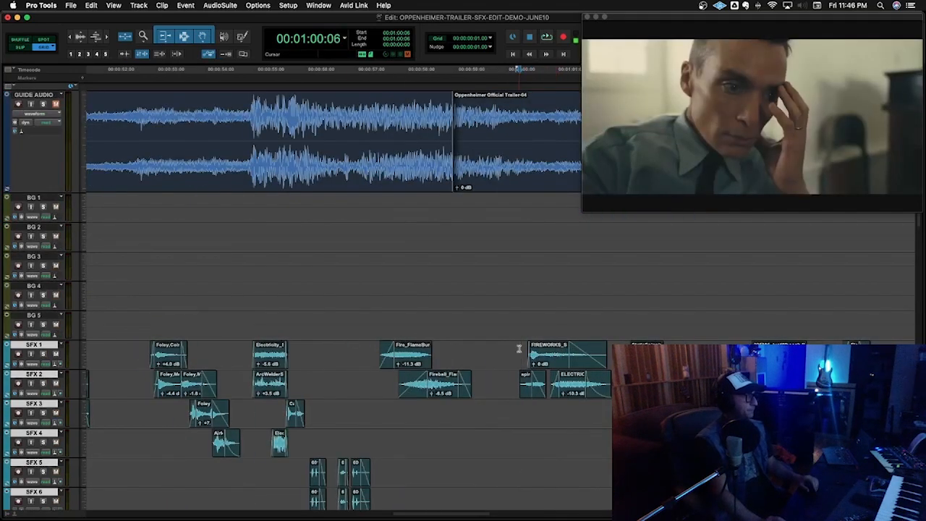
left_click(513, 353)
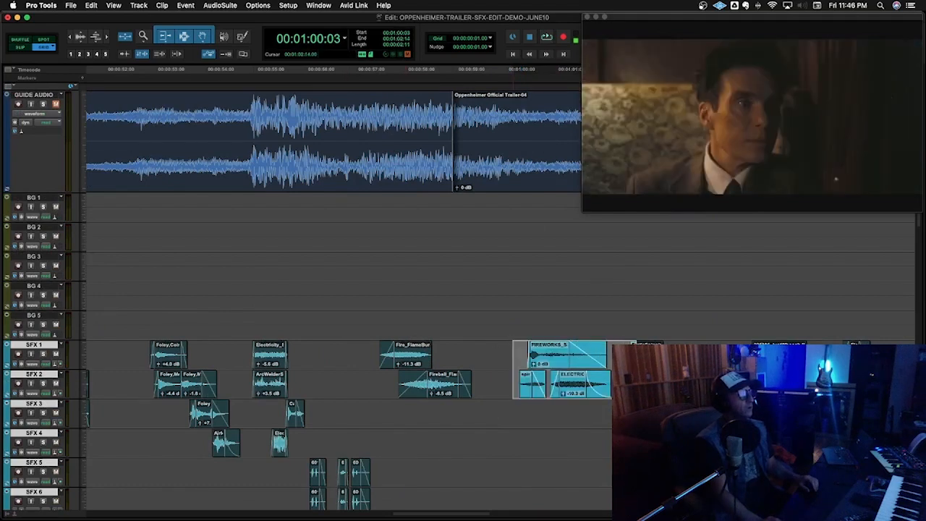
mouse_move(510, 369)
left_mouse_down()
mouse_move(544, 355)
mouse_move(511, 350)
left_mouse_up()
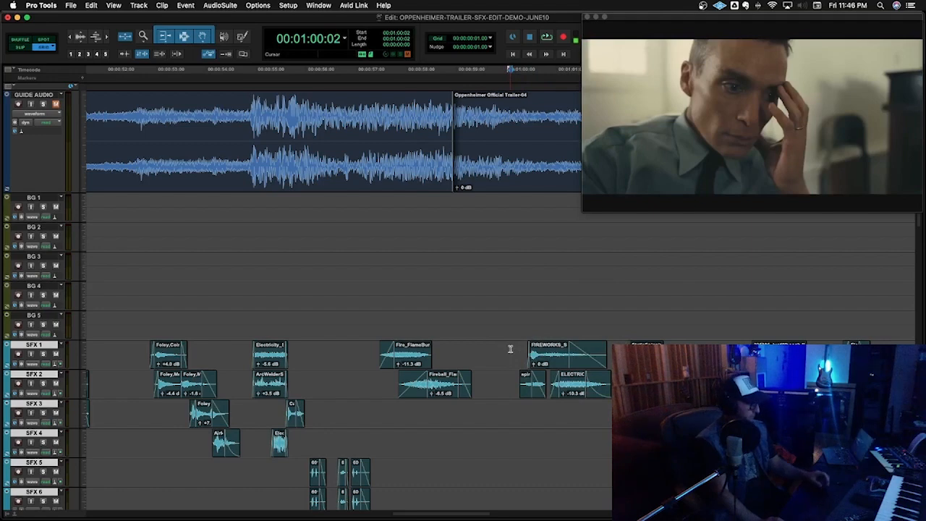
Step: Audition the electricity-hum clip on FX 01 in solo from 00:01:00:16
scroll(510, 350, "down", 10)
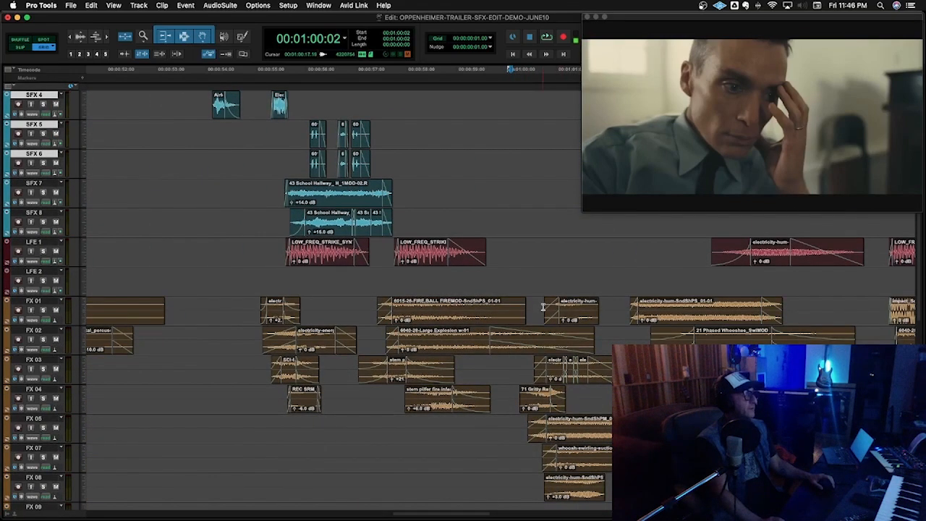
left_click(543, 307)
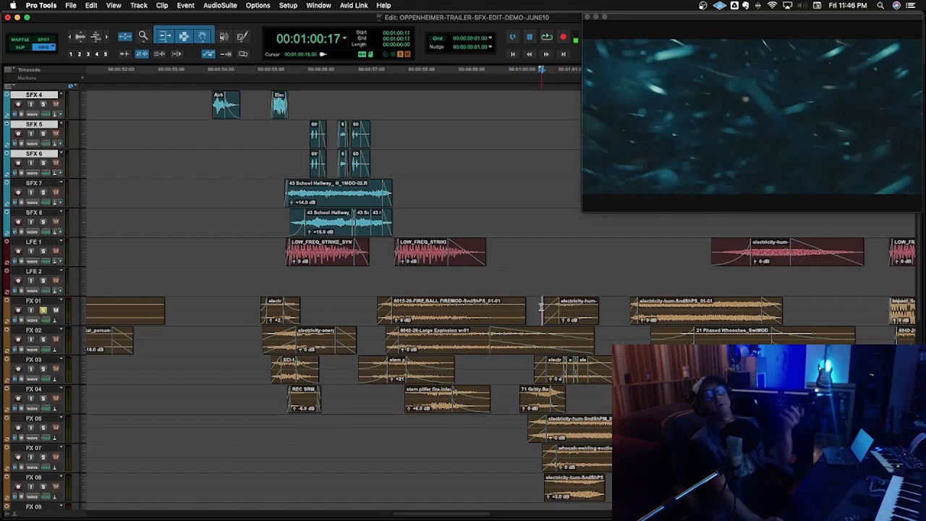
left_click(540, 304)
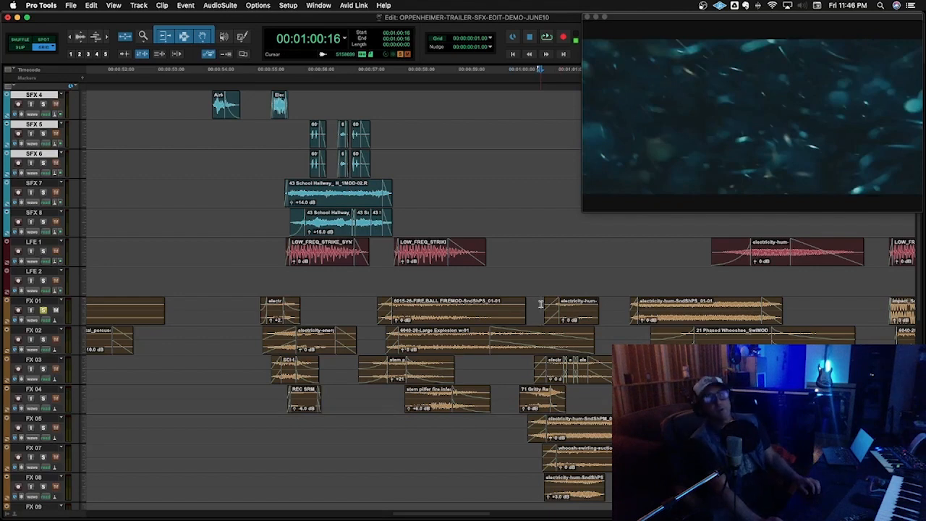
key("space")
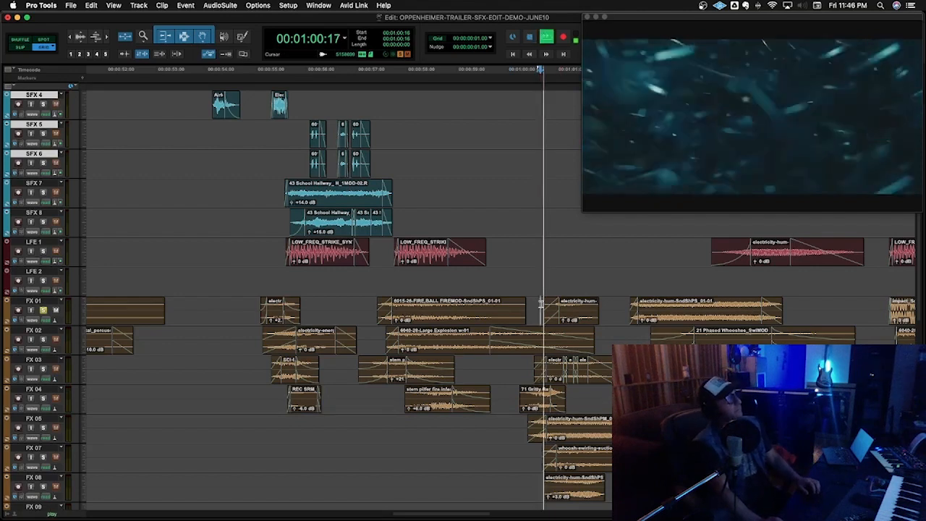
key("space")
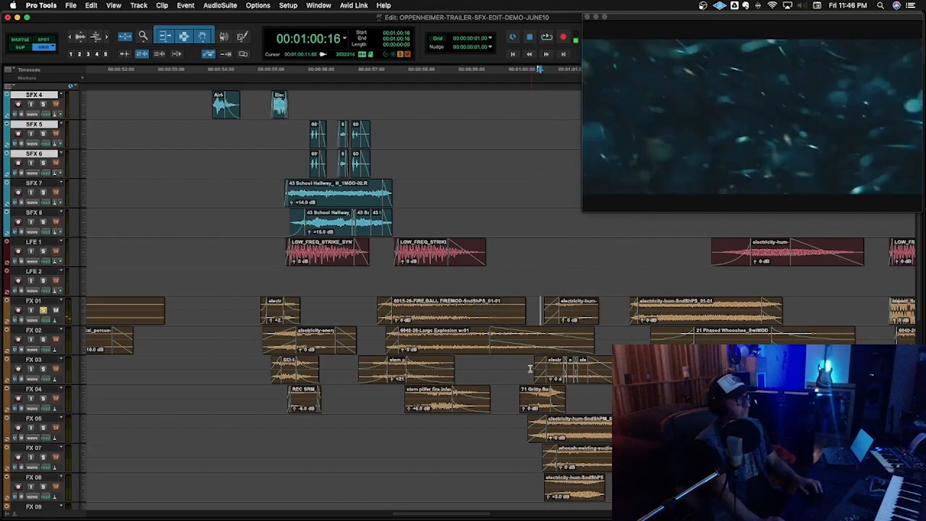
Step: Audition the electricity clips on FX 03 from 00:01:00:11 and the gritty clip on FX 04 from 00:01:00:04 in separate solos
left_click(531, 366)
key("space")
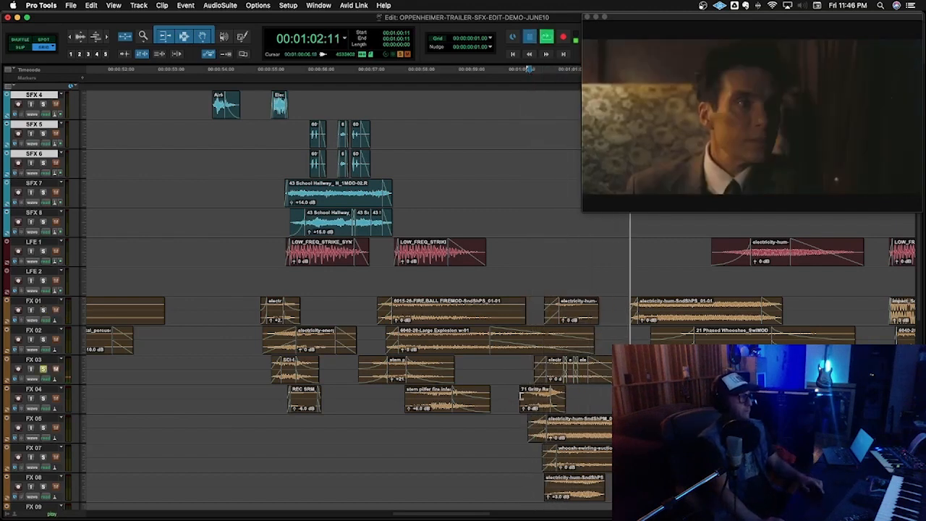
key("space")
left_click(515, 394)
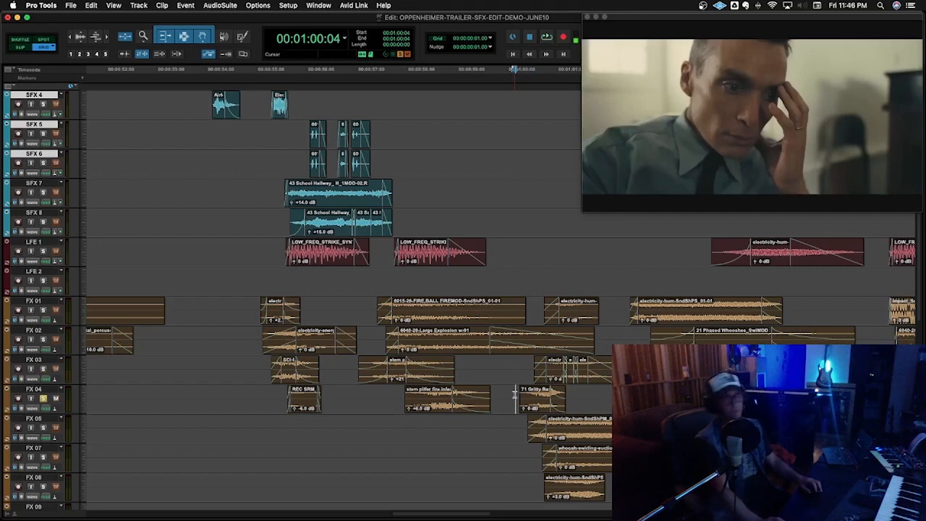
key("space")
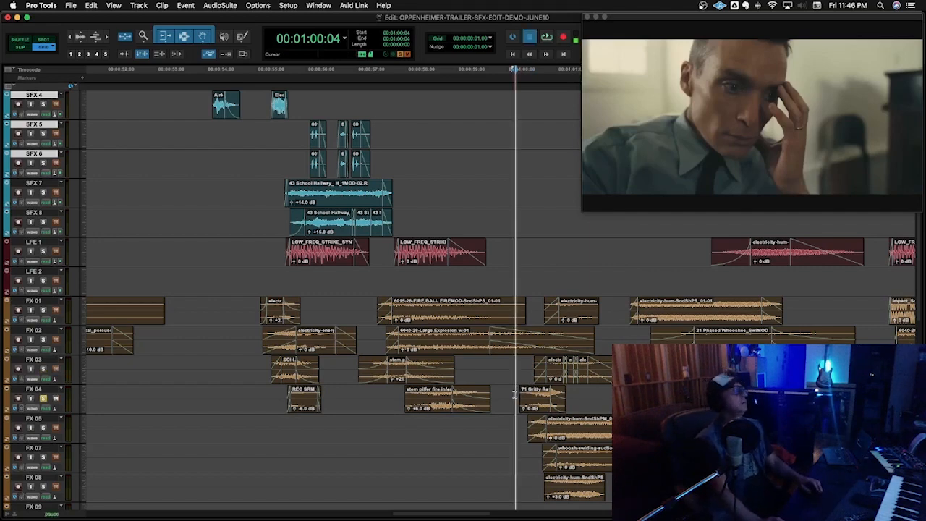
key("space")
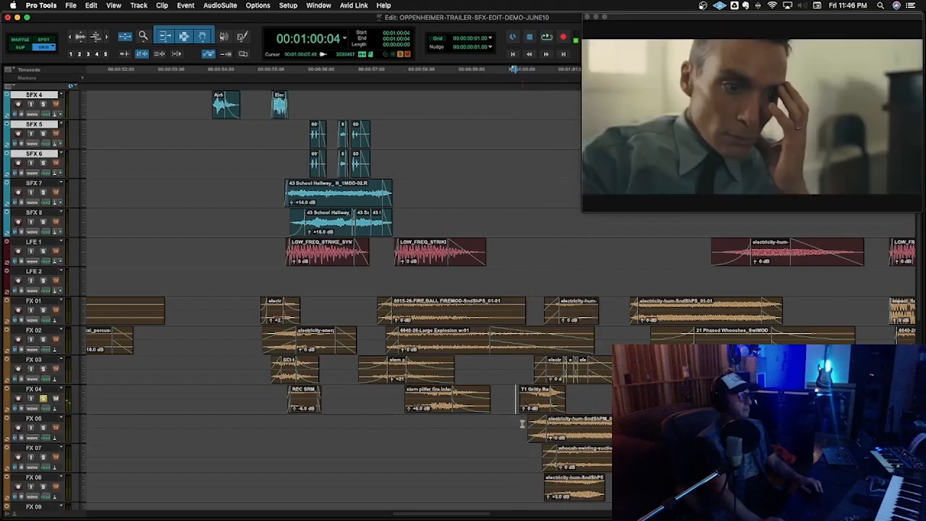
Step: Audition the electricity-hum clip on FX 05 from 00:01:00:07 and the swirling whoosh on FX 07 from 00:01:00:13 in separate solos
key("space")
key("space")
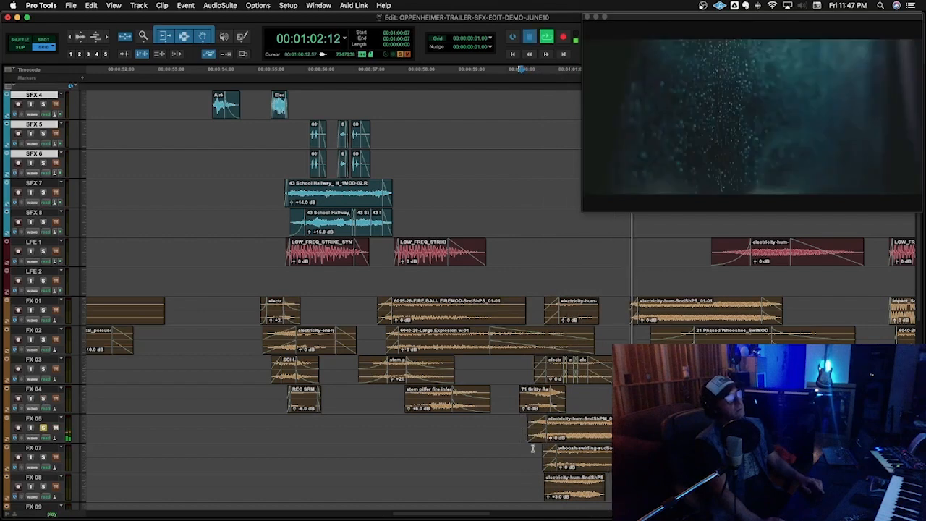
key("space")
key("space")
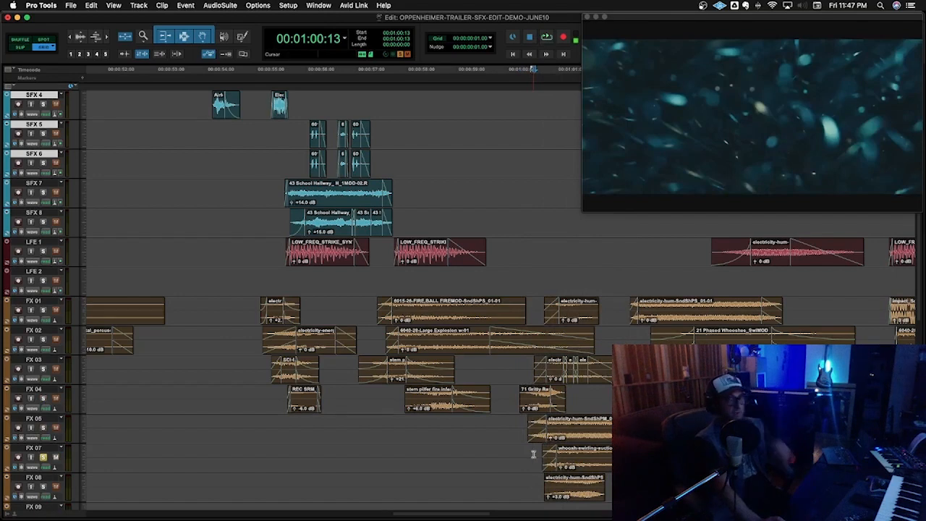
key("space")
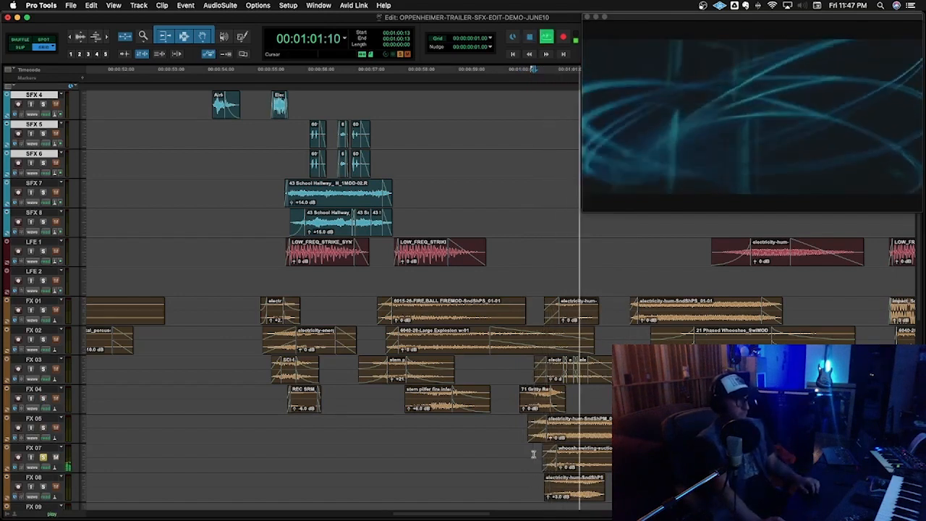
key("space")
Step: Audition the electricity-hum clip on FX 08 in solo from 00:01:00:15 and again from 00:01:01:05
left_click(538, 484)
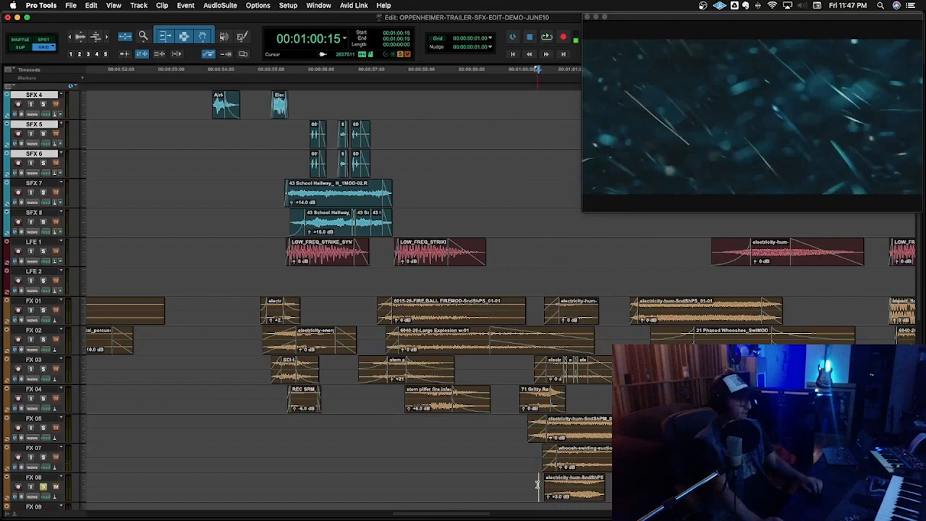
key("space")
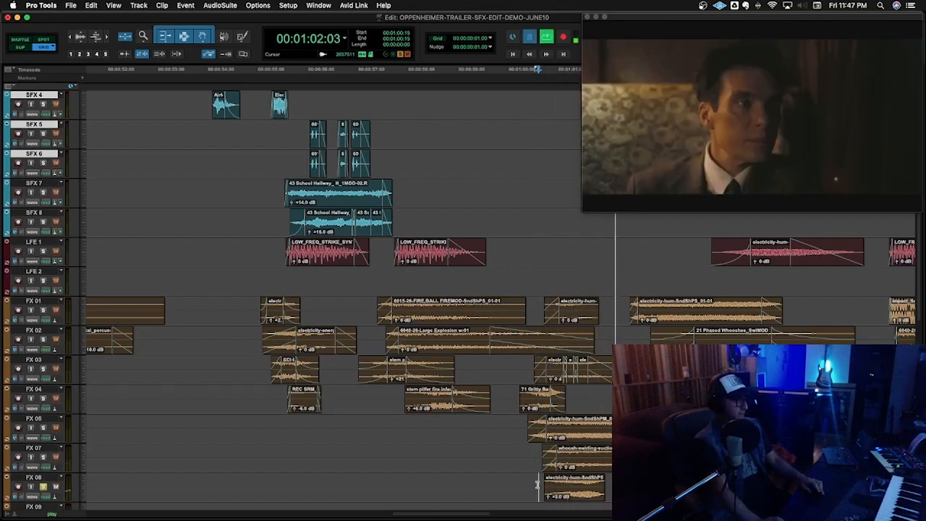
key("space")
key("space")
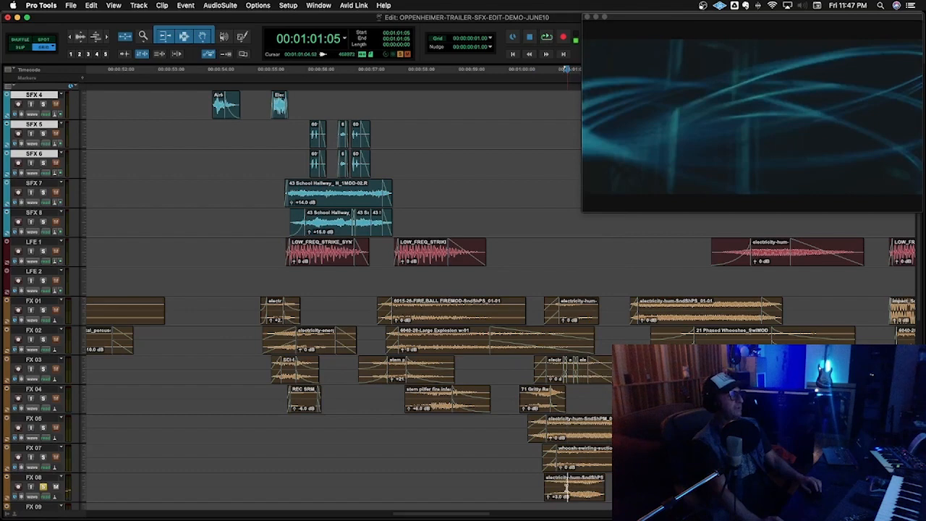
key("space")
left_click(521, 427)
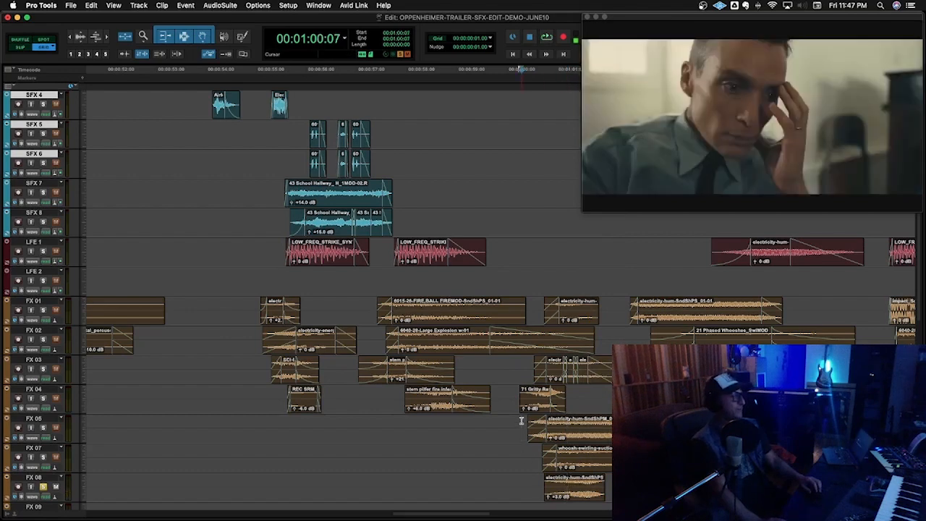
Step: Mute the electricity-hum clip on FX 08, clear the solo and play the remaining layers from 00:00:59:19
left_click(572, 498)
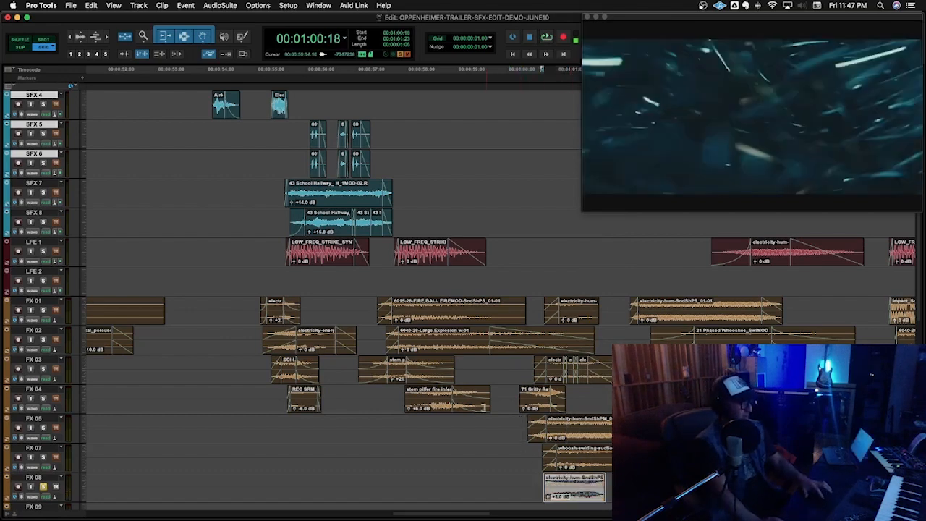
left_click(499, 426)
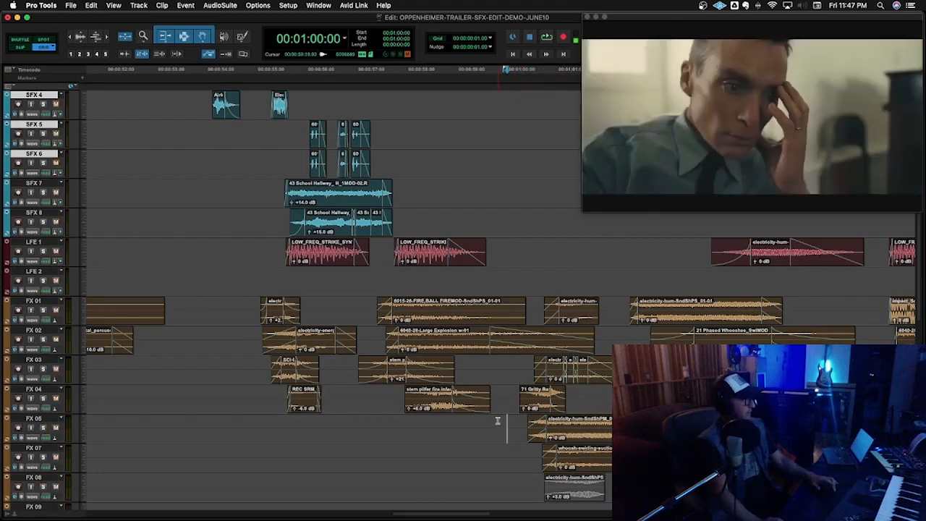
key("space")
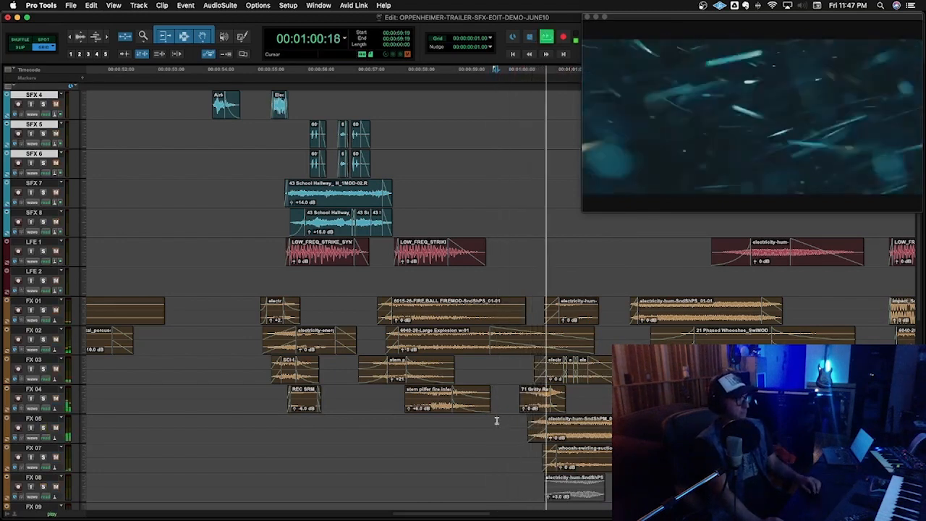
key("space")
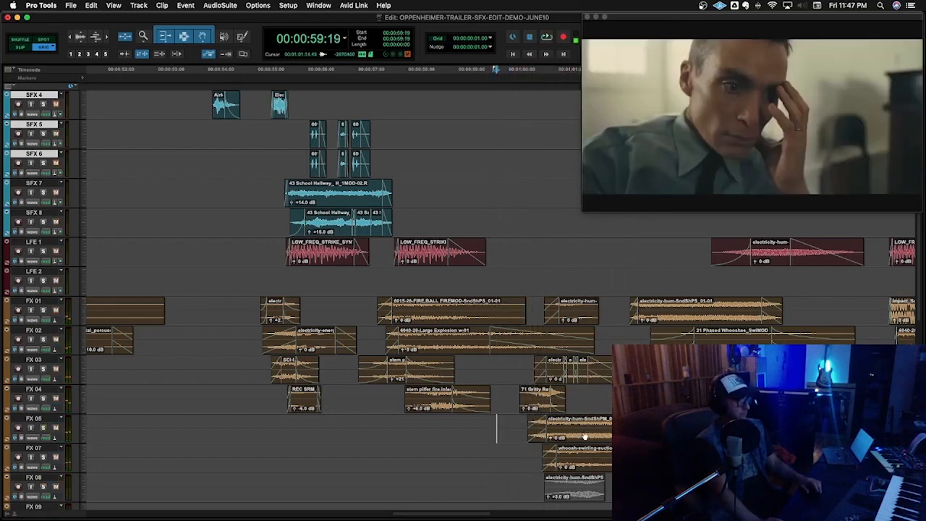
Step: Unmute the electricity-hum clip on FX 08 and play all layers together from 00:01:00:02
left_click(575, 497)
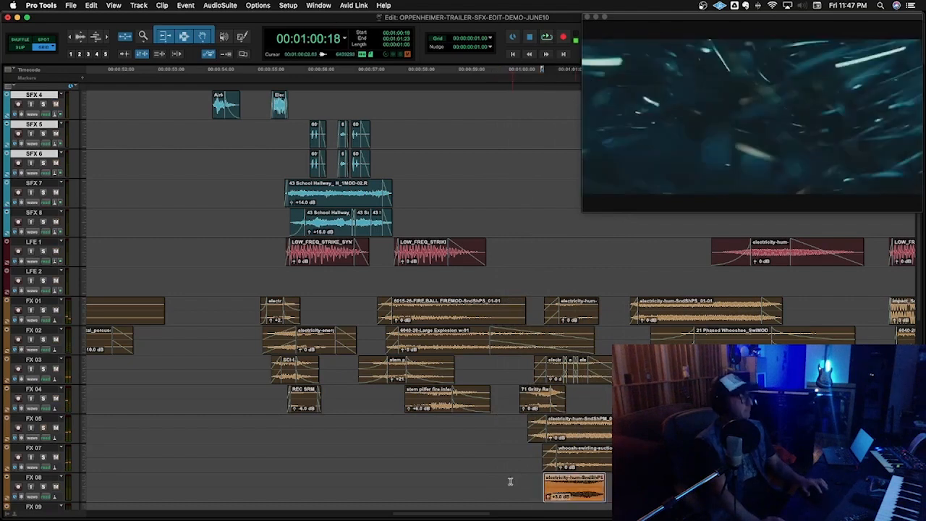
left_click(511, 483)
key("space")
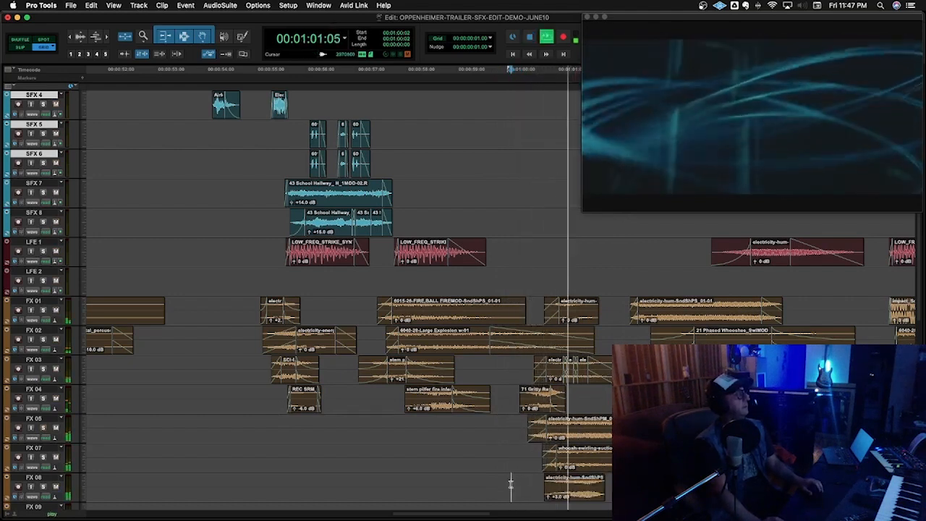
key("super+bracketleft")
key("space")
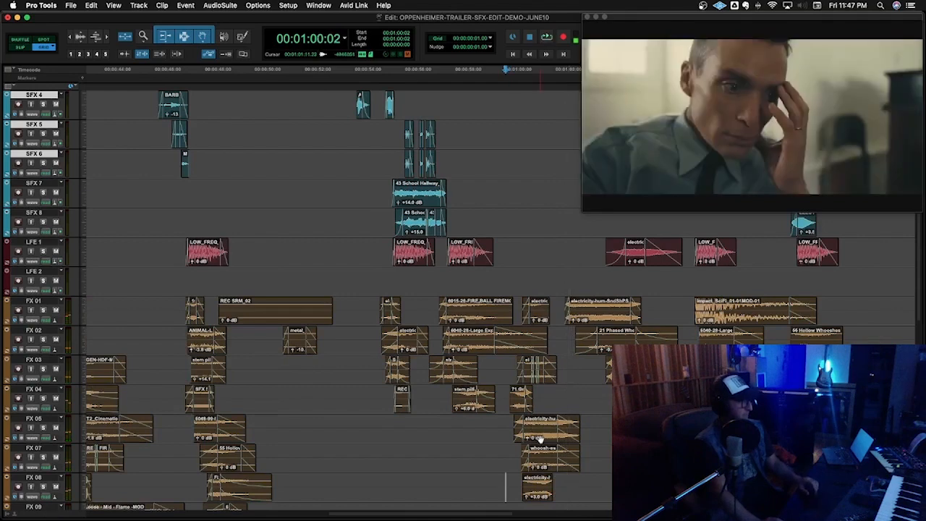
Step: Mute the electricity-hum clip on FX 05, play the other layers from 00:00:59:22, and unmute the clip
left_click(541, 439)
left_click(503, 420)
key("space")
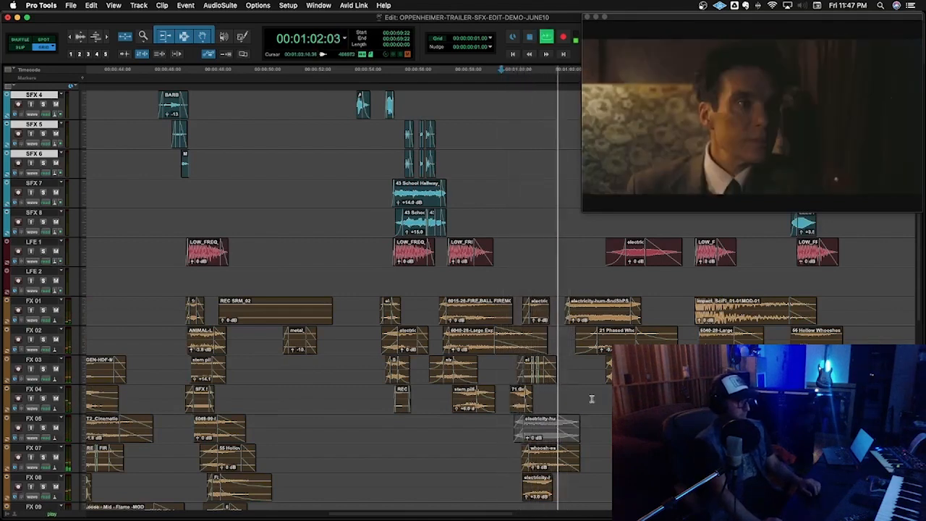
key("space")
left_click(547, 439)
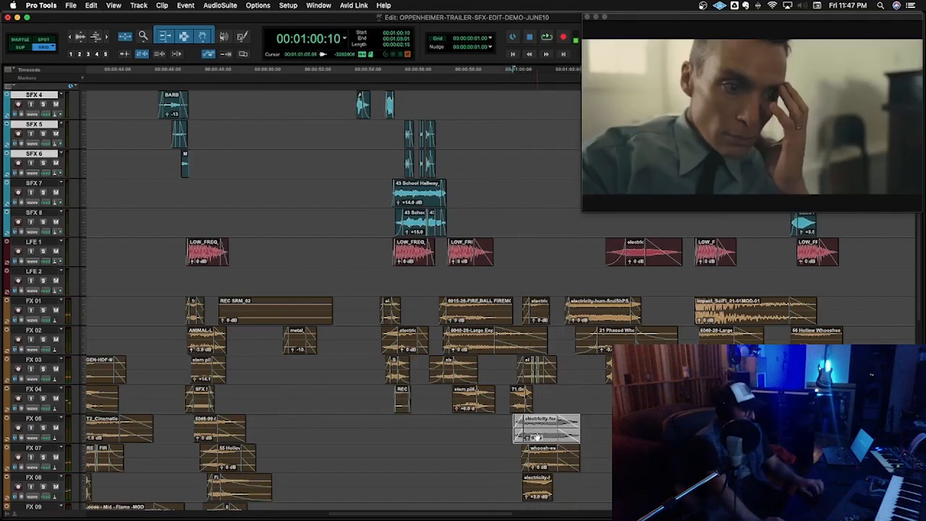
scroll(541, 426, "up", 2)
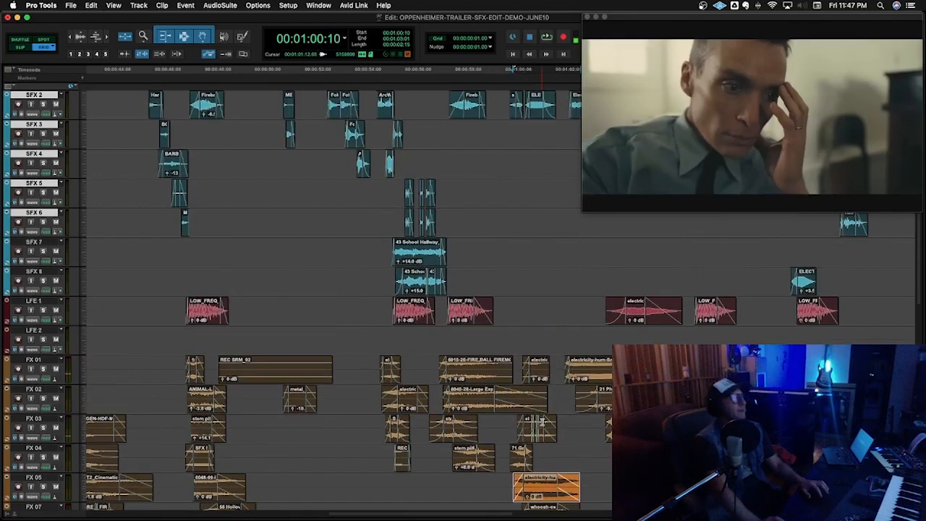
Step: Solo FX 01 and audition it from 01:02:06, and do the same for FX 02 from 01:02:19
left_click(558, 360)
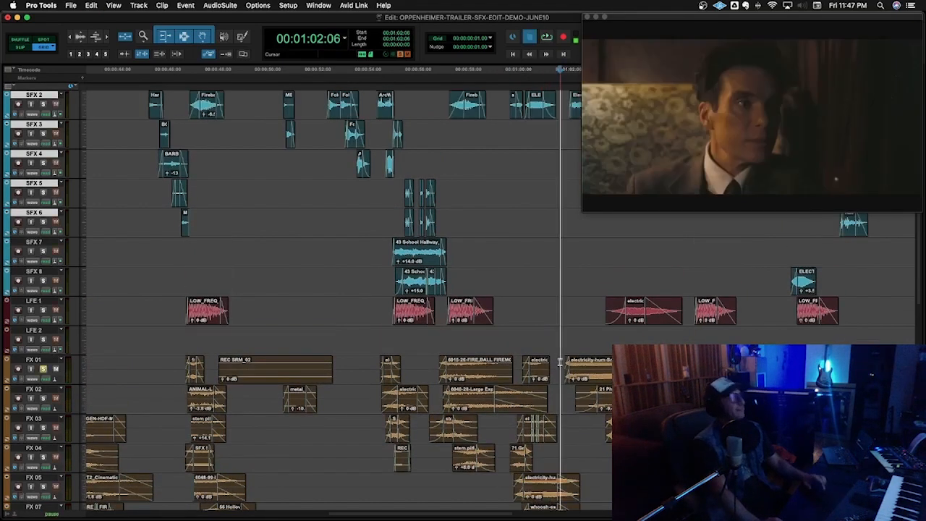
key("space")
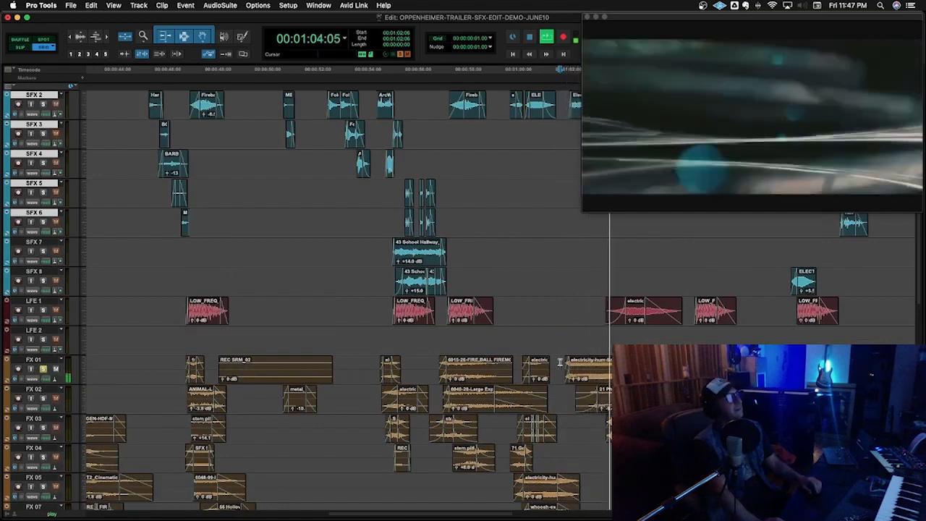
key("space")
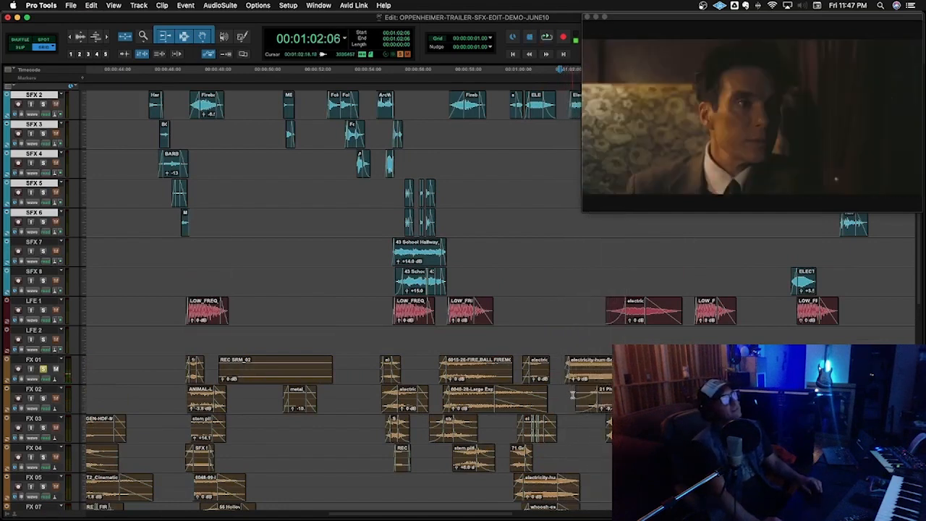
key("shift+s")
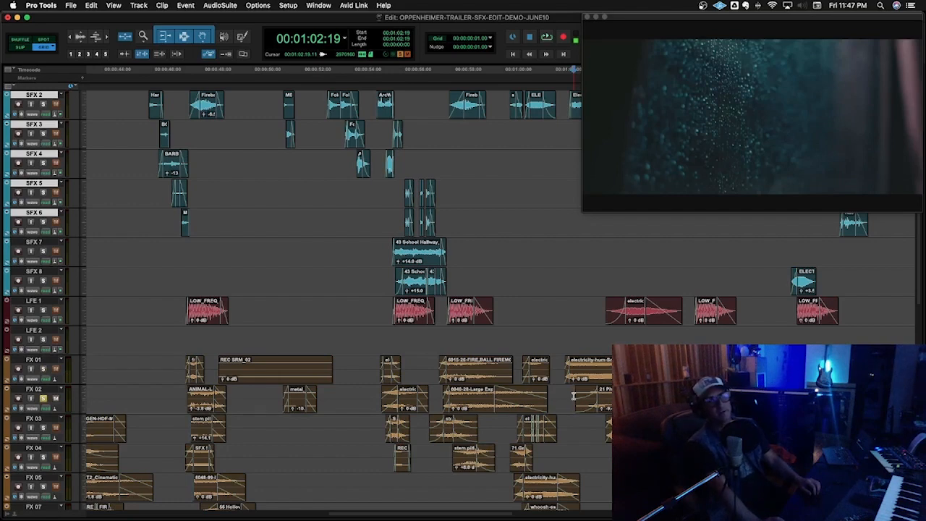
key("space")
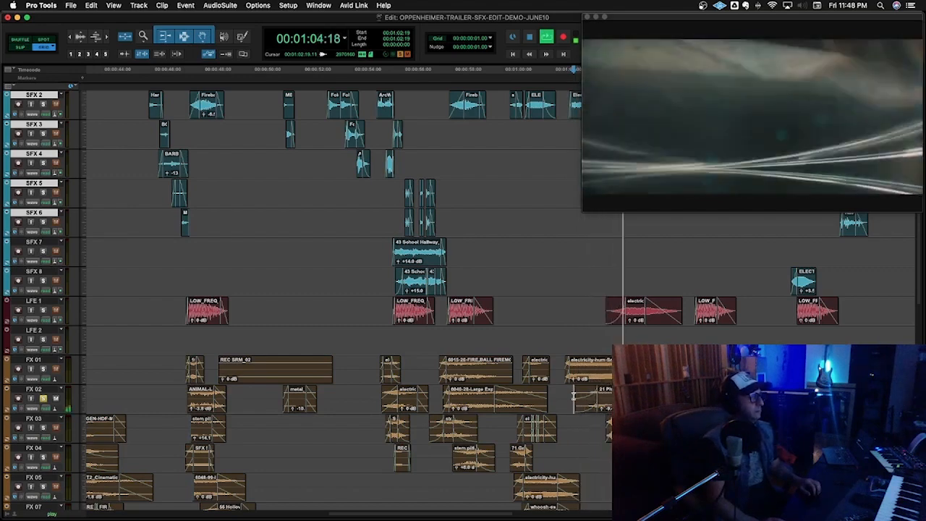
key("space")
Step: Solo the FX 03 track and audition its sparkle clip twice from 01:04:00
left_click(604, 427)
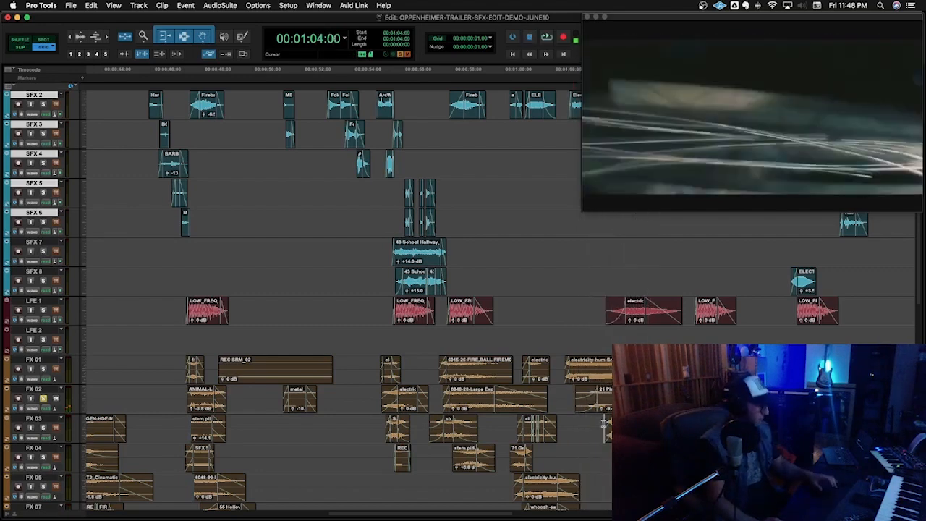
key("space")
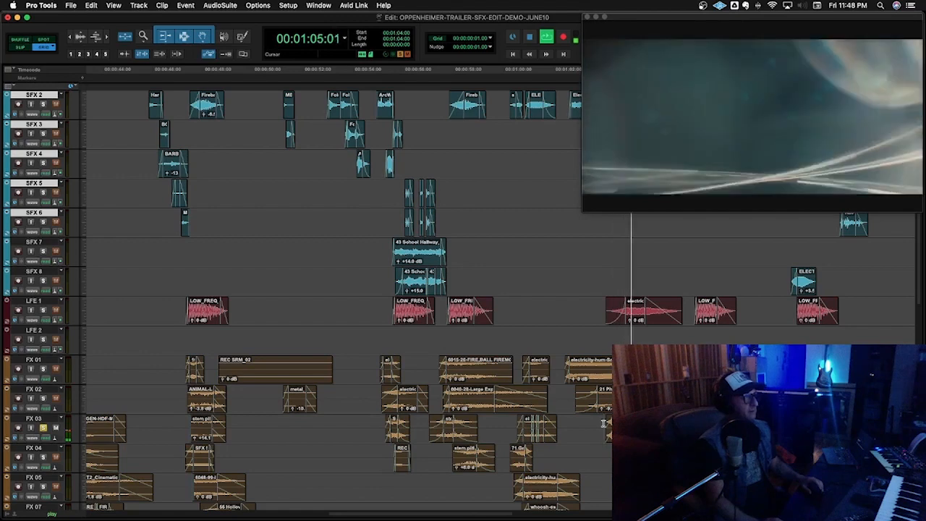
key("space")
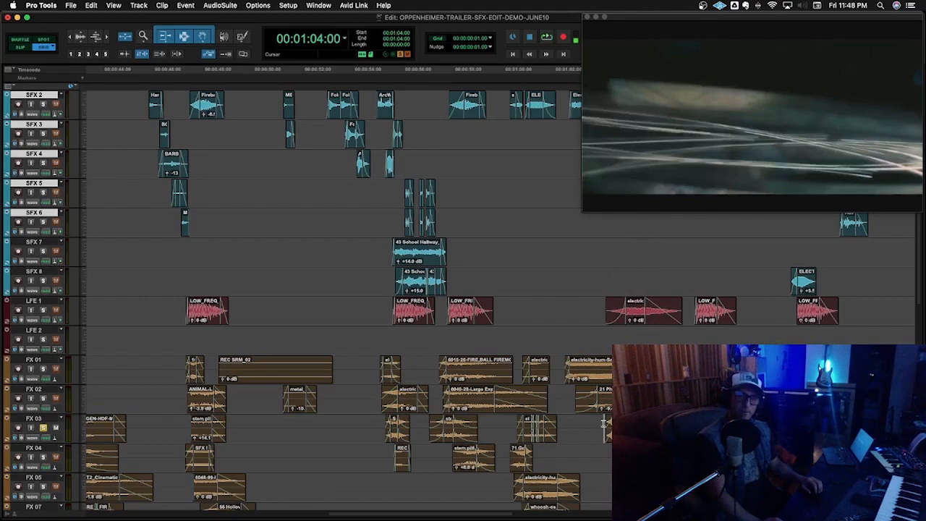
key("space")
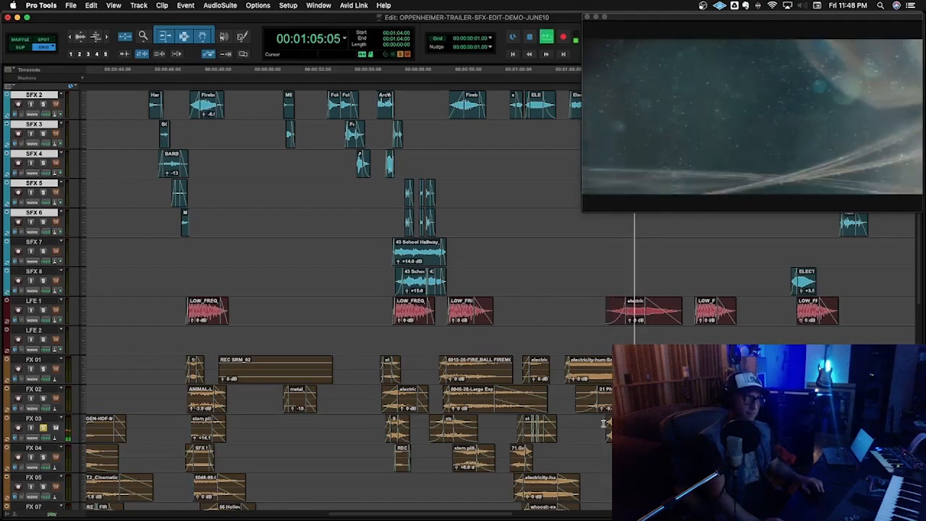
key("space")
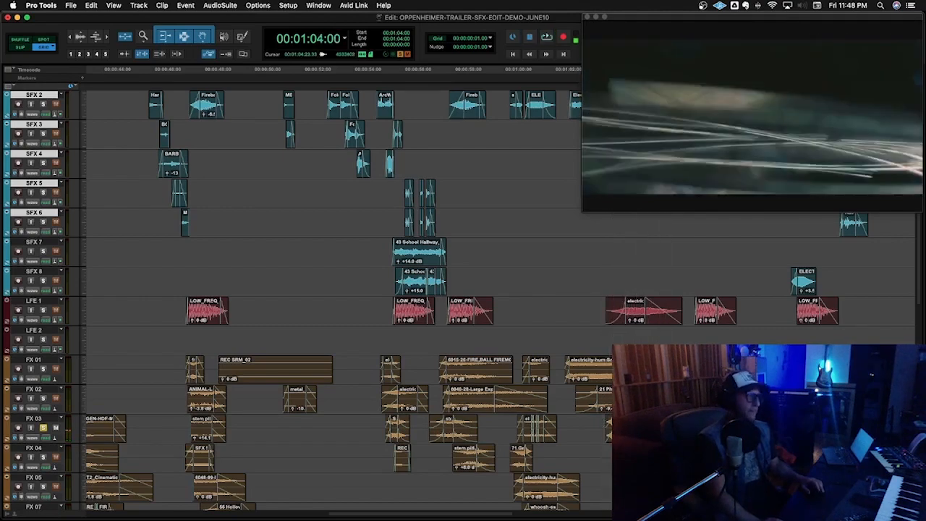
Step: Solo the FX 04 track and audition its clip from 01:04:23 against the picture
left_click(628, 457)
key("shift+s")
key("space")
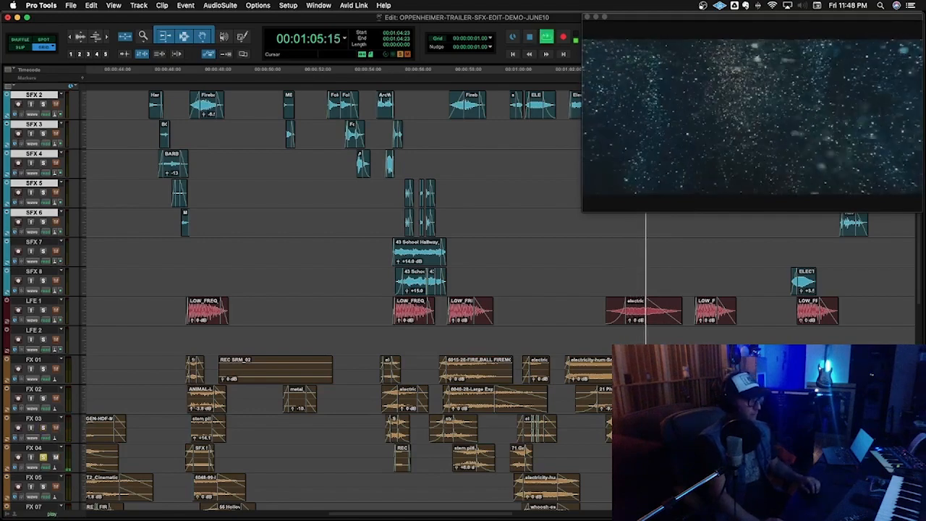
key("space")
Step: Solo the FX 05 track and audition its clip from 01:05:07 up to the explosion shot
scroll(333, 290, "down", 1)
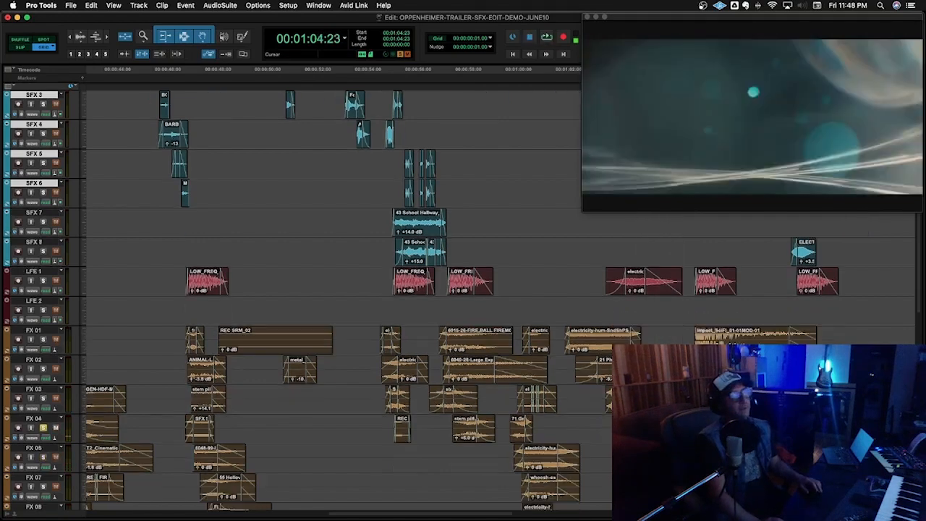
key("space")
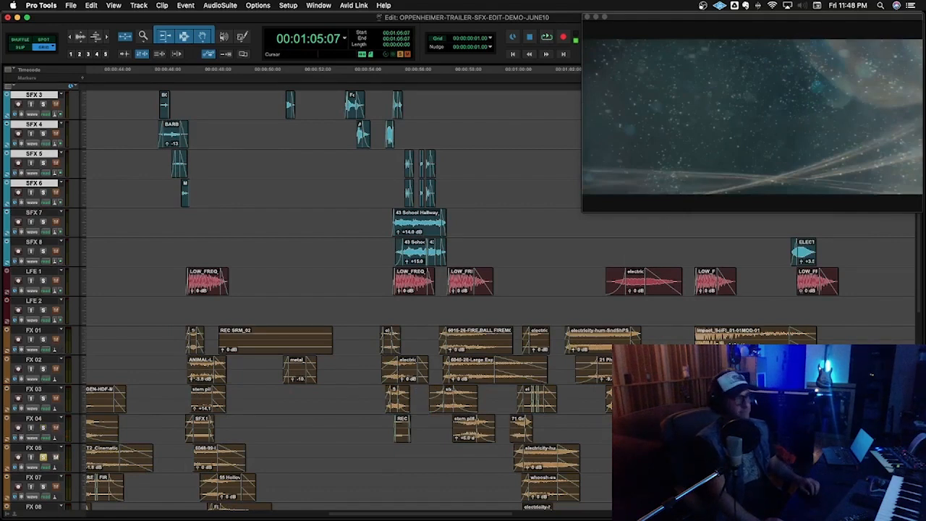
key("space")
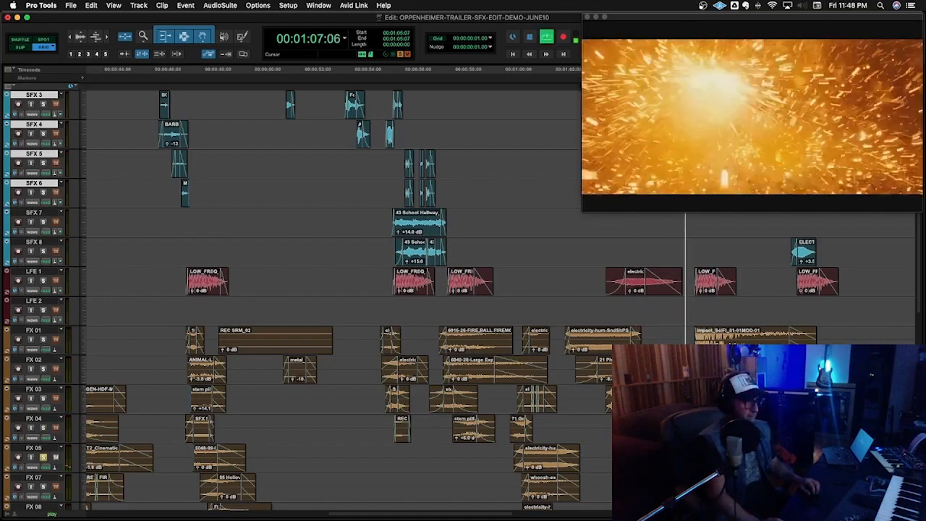
key("space")
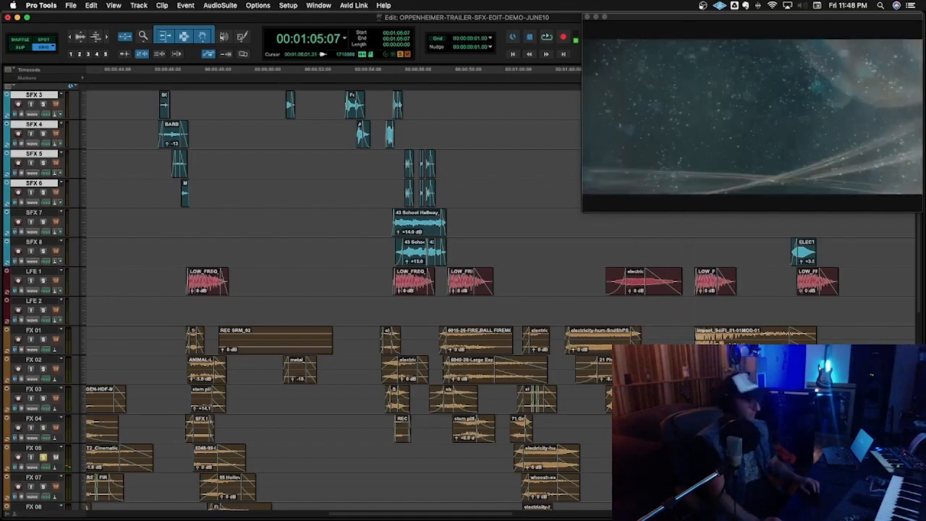
Step: Solo the FX 07 track, audition it from 01:06:01, and check the full name of its clip without renaming it
key("space")
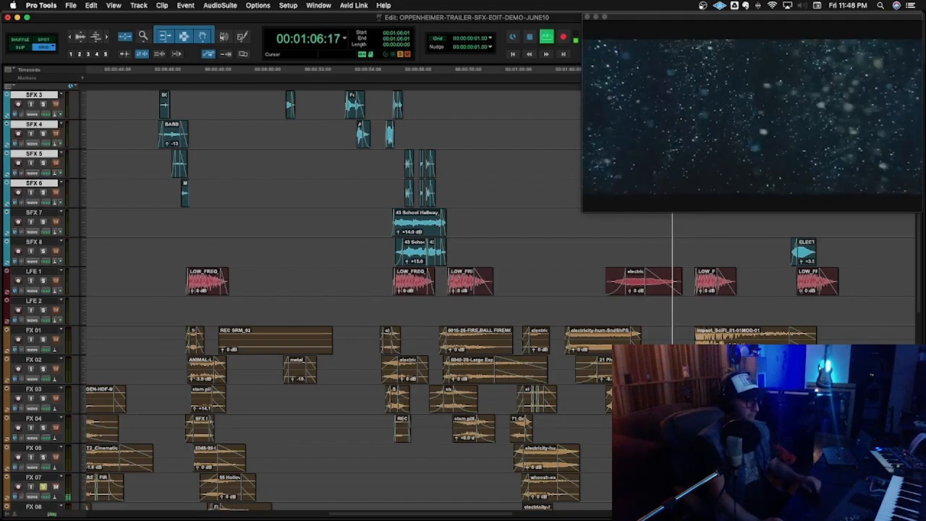
scroll(333, 297, "down", 3)
key("space")
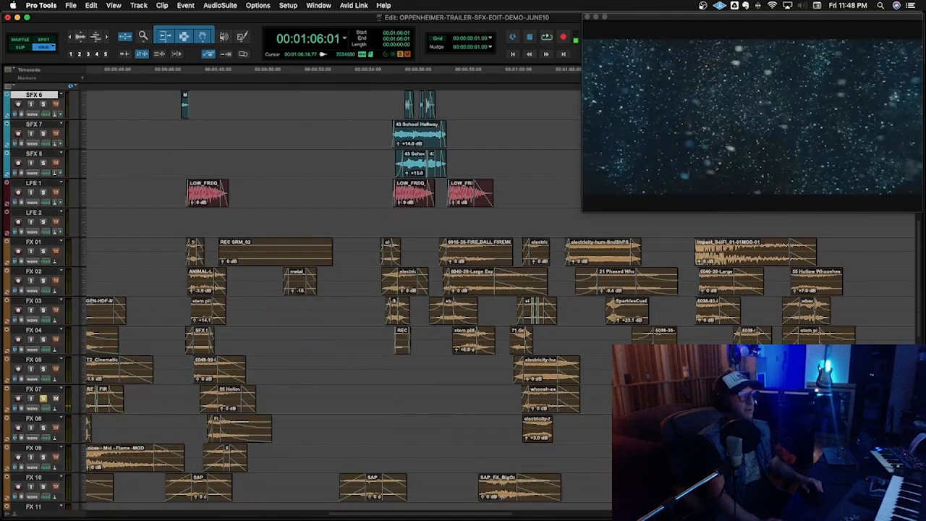
key("space")
double_click(684, 398)
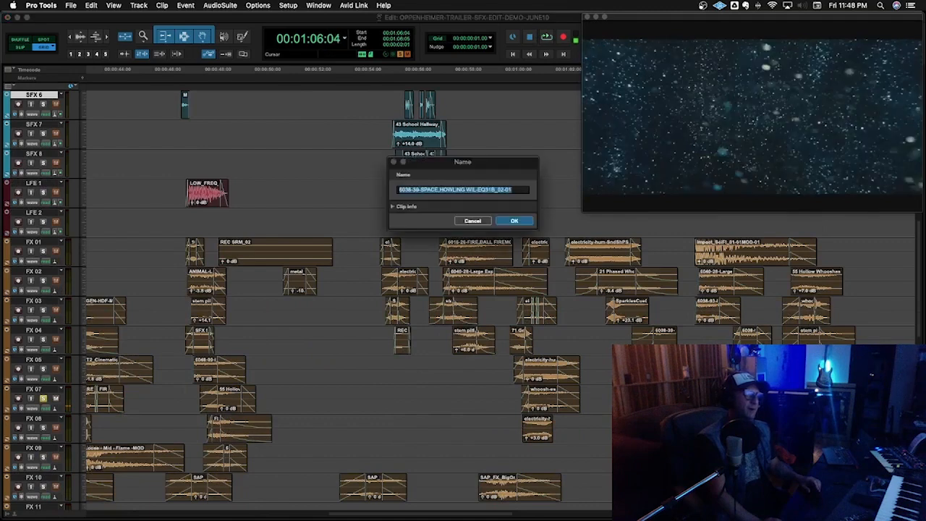
left_click(464, 223)
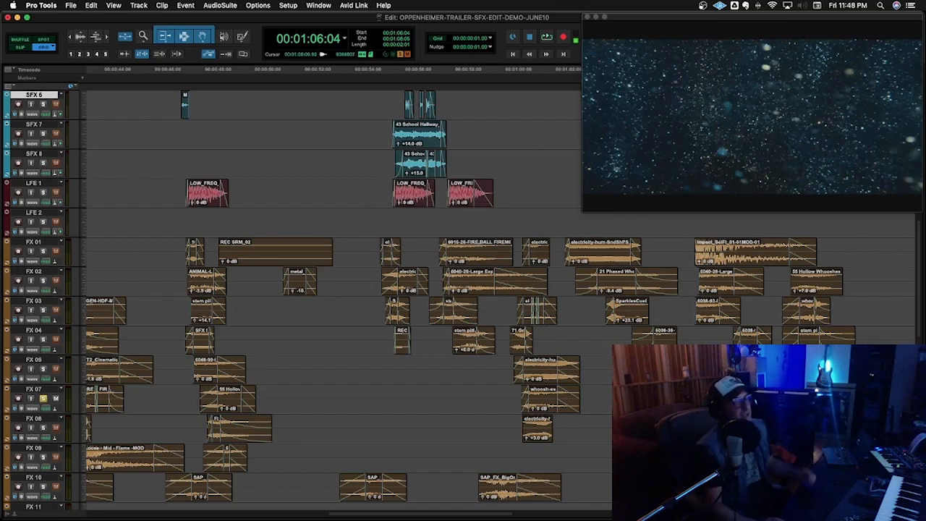
Step: Solo the FX 08 track and audition its clip from 01:06:14 into the explosion shot
left_click(683, 396)
key("shift+s")
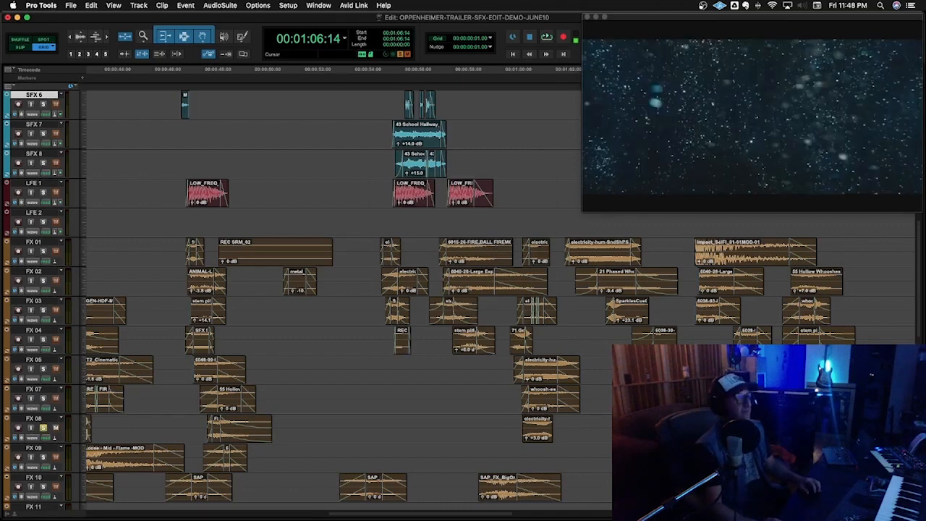
key("space")
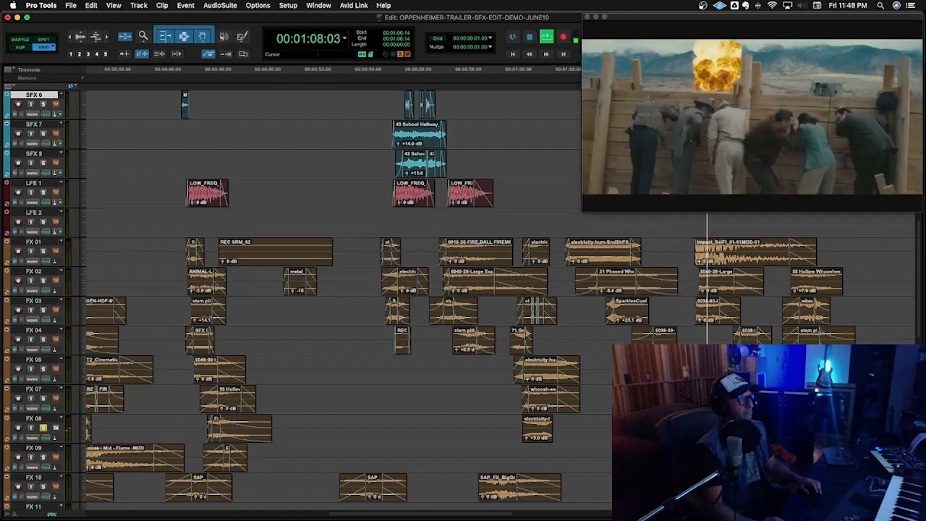
key("space")
Step: Solo the selected SFX tracks and audition their combined layers from 01:06:04
scroll(333, 289, "up", 3)
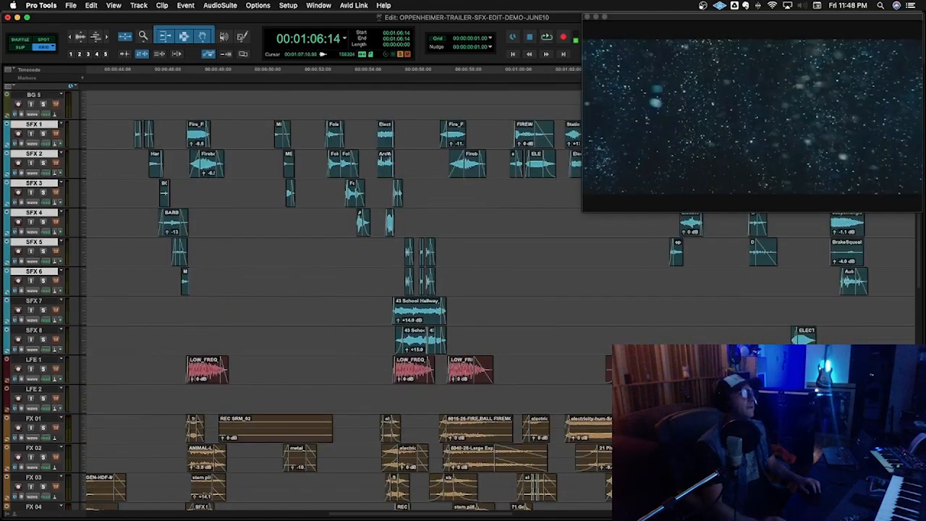
scroll(333, 289, "up", 3)
left_click(659, 347)
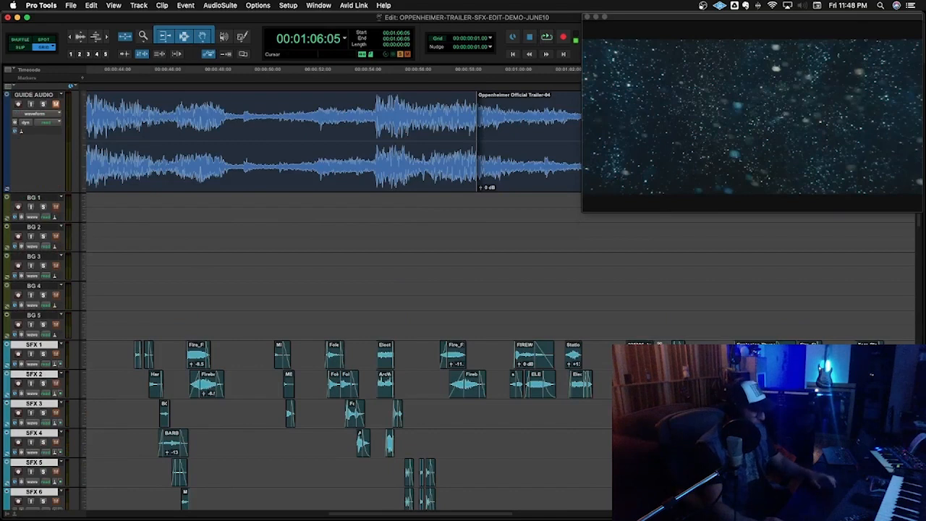
key("t")
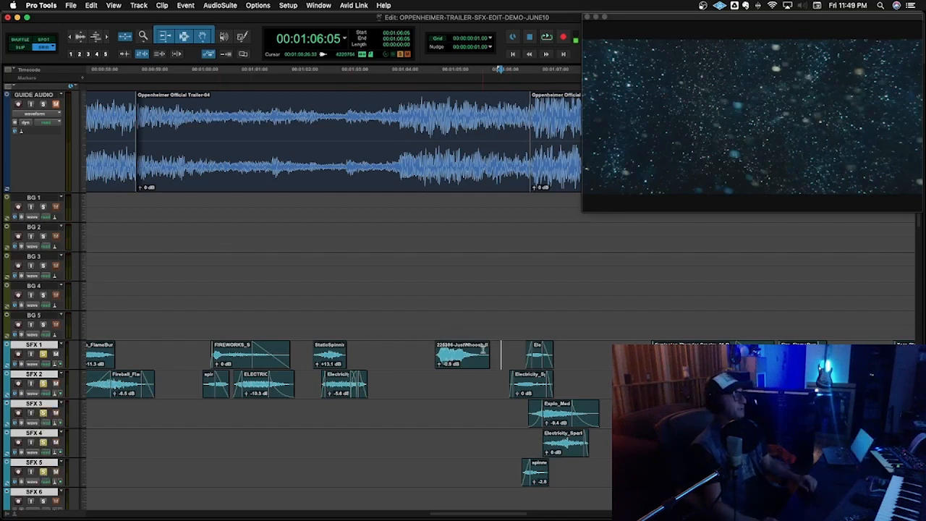
key("space")
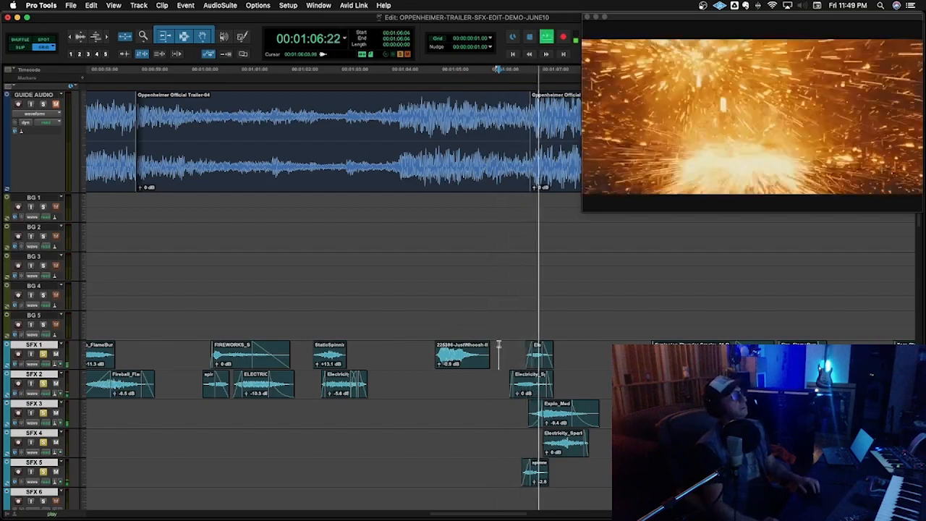
key("space")
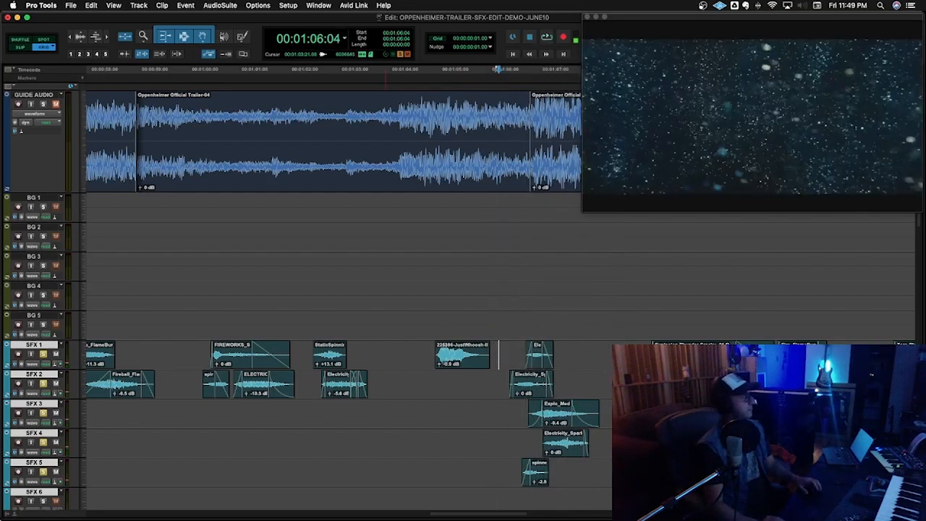
Step: Clear the solos on the SFX tracks and play all the effects layers together from 01:04:19
left_click(42, 353)
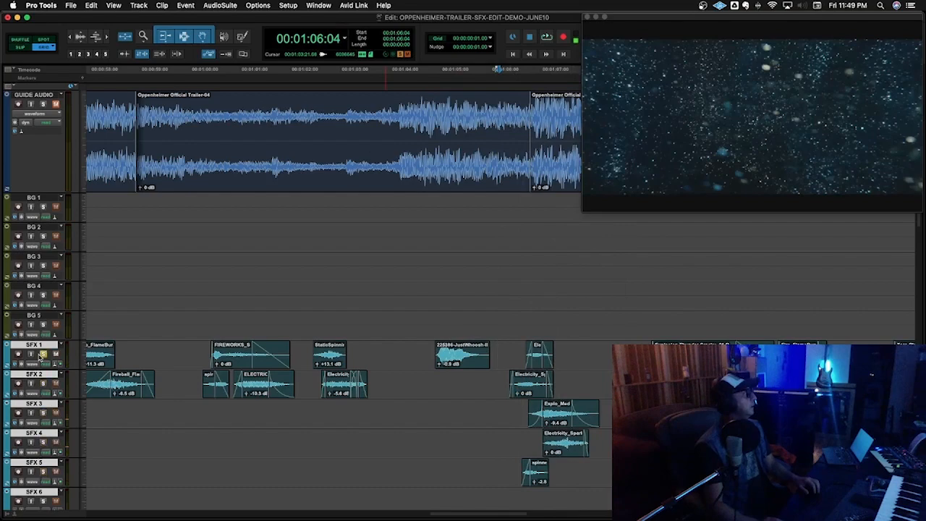
scroll(246, 430, "down", 8)
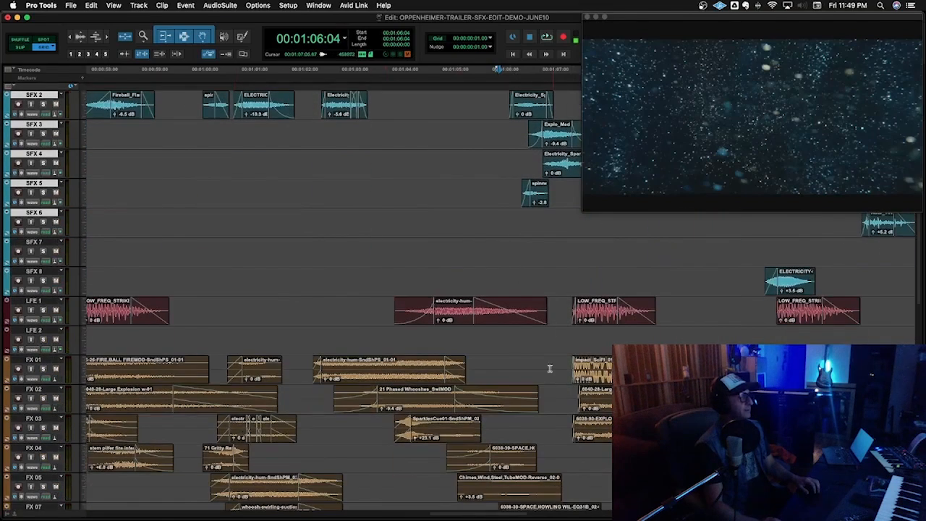
scroll(549, 368, "down", 3)
scroll(438, 369, "up", 8)
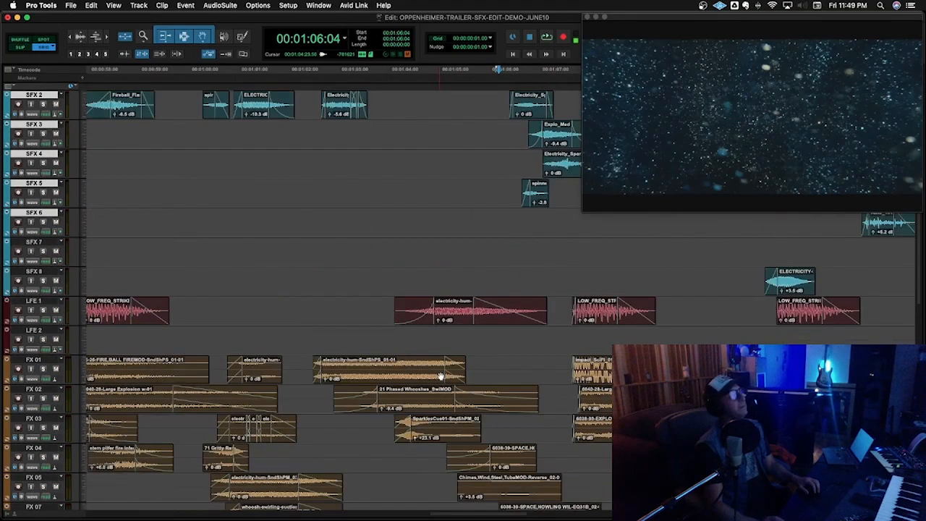
left_click(431, 276)
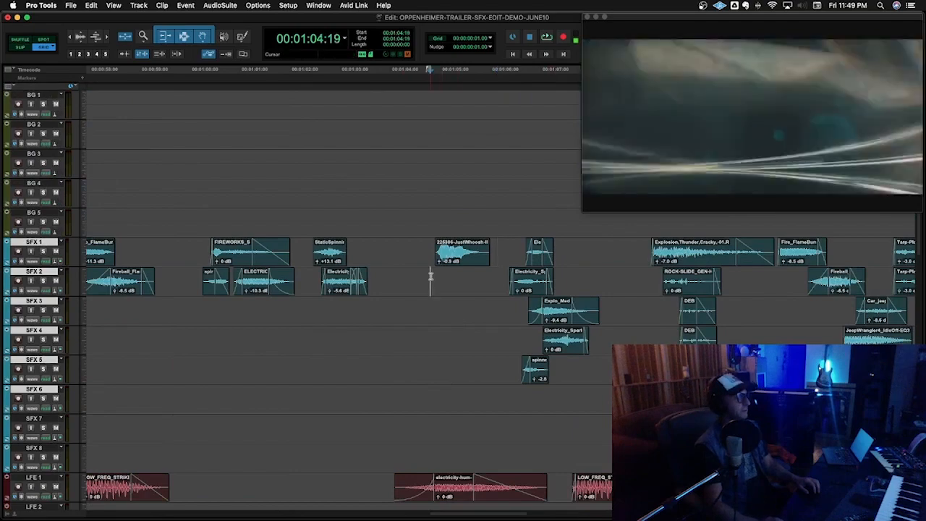
key("space")
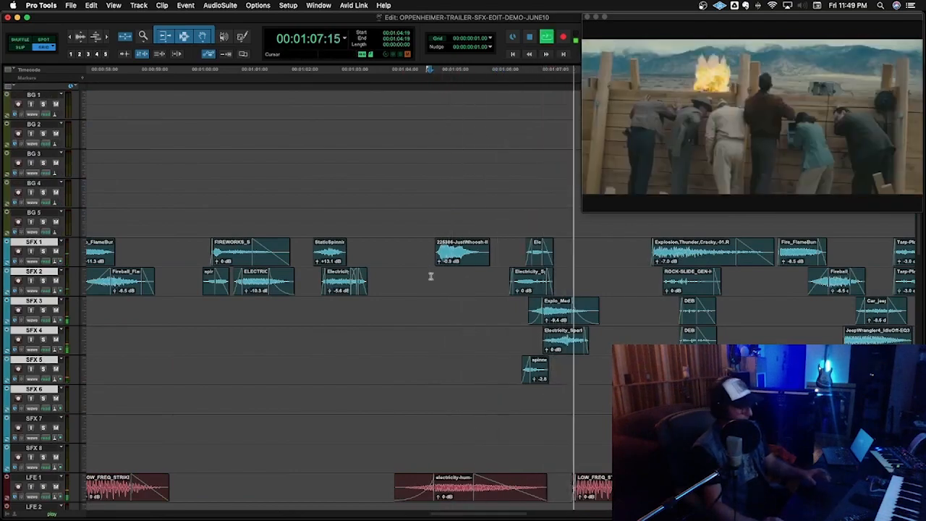
Step: Solo the FX 01 track and audition its Impact_SciFi clip against the picture from 01:07:11
key("r")
scroll(439, 277, "down", 8)
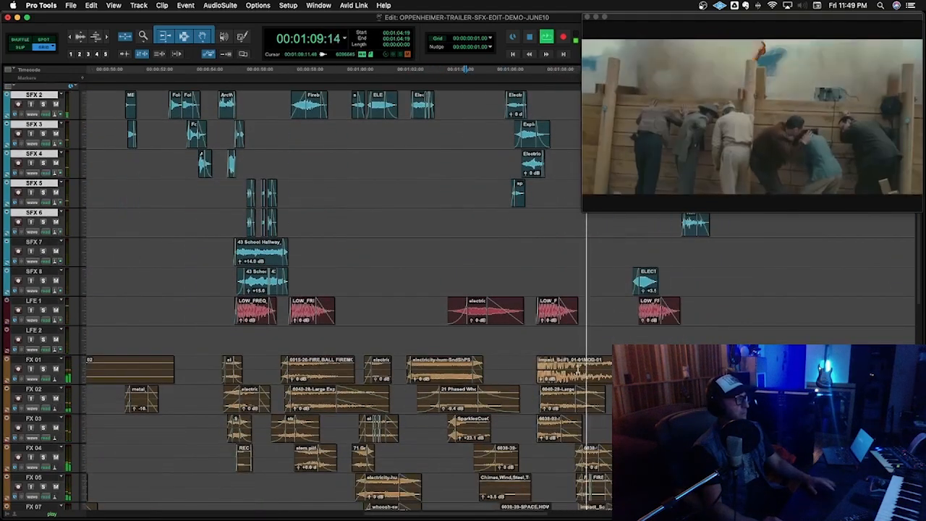
left_click(531, 366)
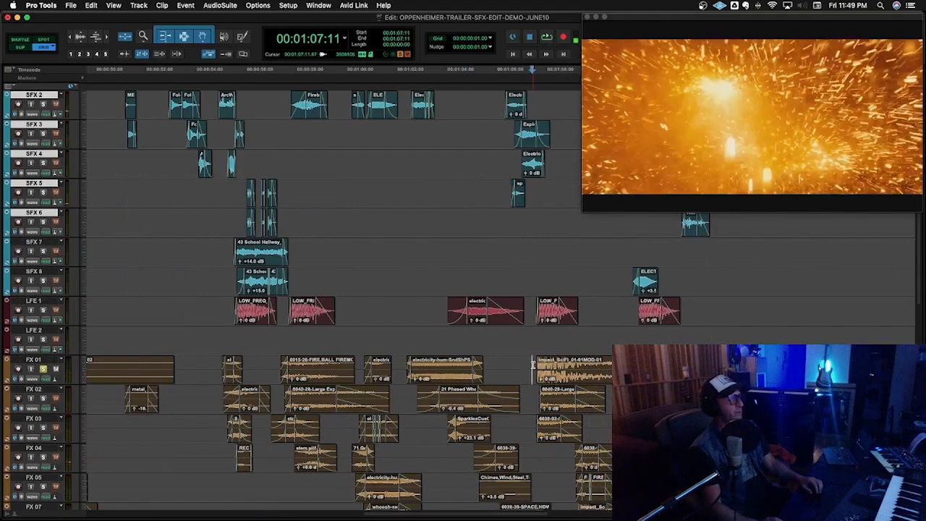
key("space")
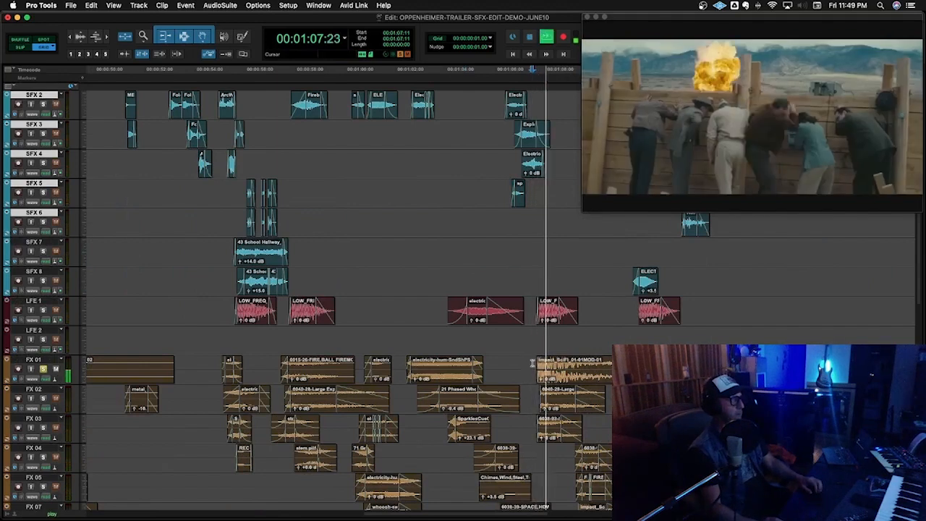
Step: Solo and audition the FX 02 track from 01:07:15, followed by the FX 03 track alone from 01:07:13
left_click(536, 394)
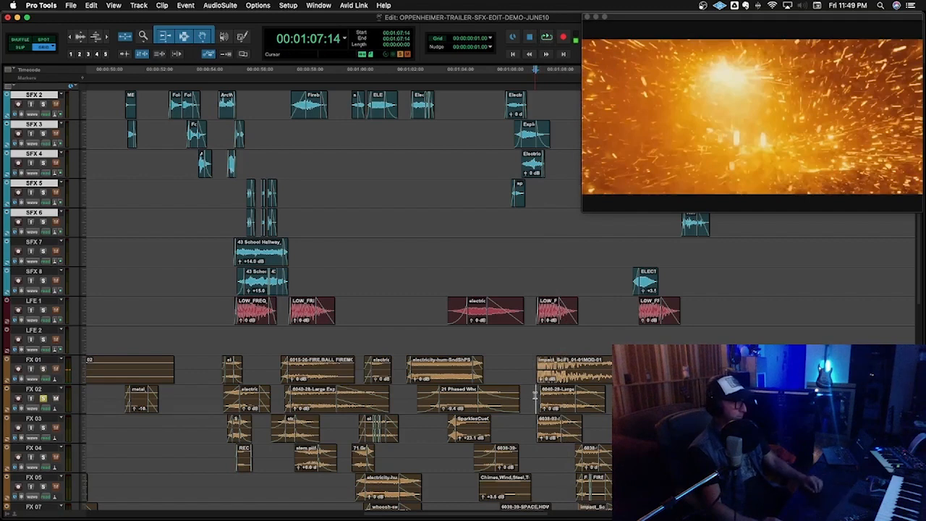
left_click(536, 395)
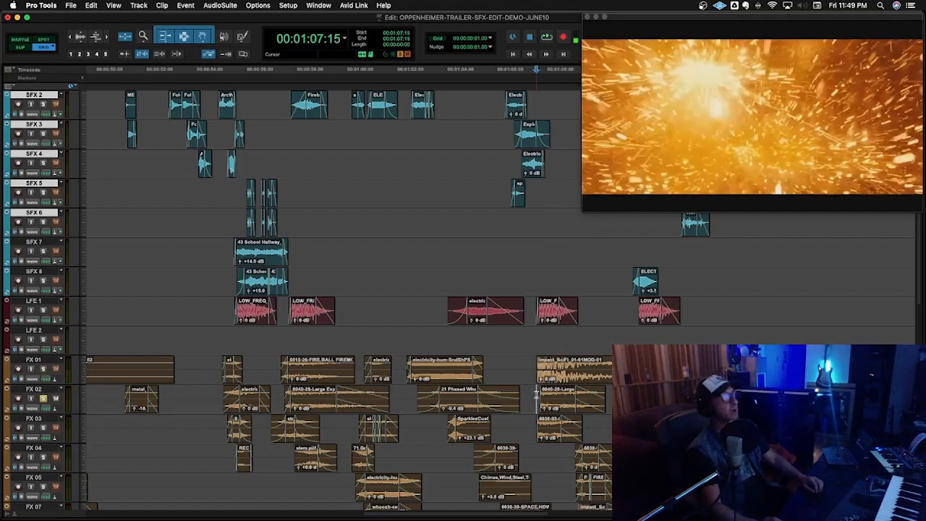
key("space")
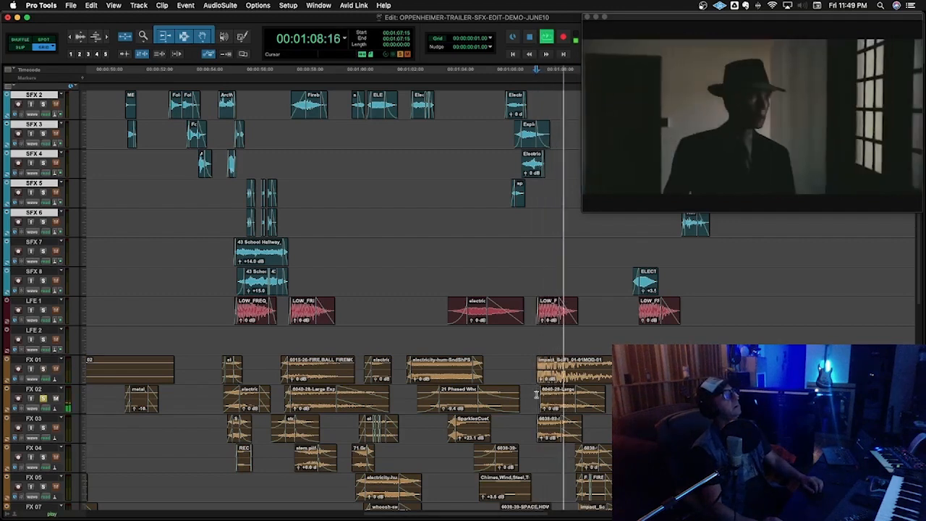
key("space")
left_click(534, 424)
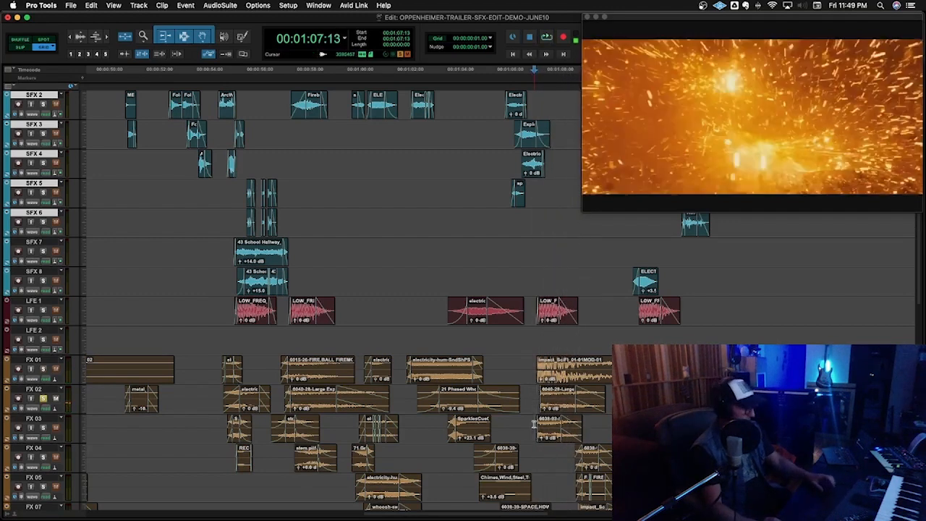
key("space")
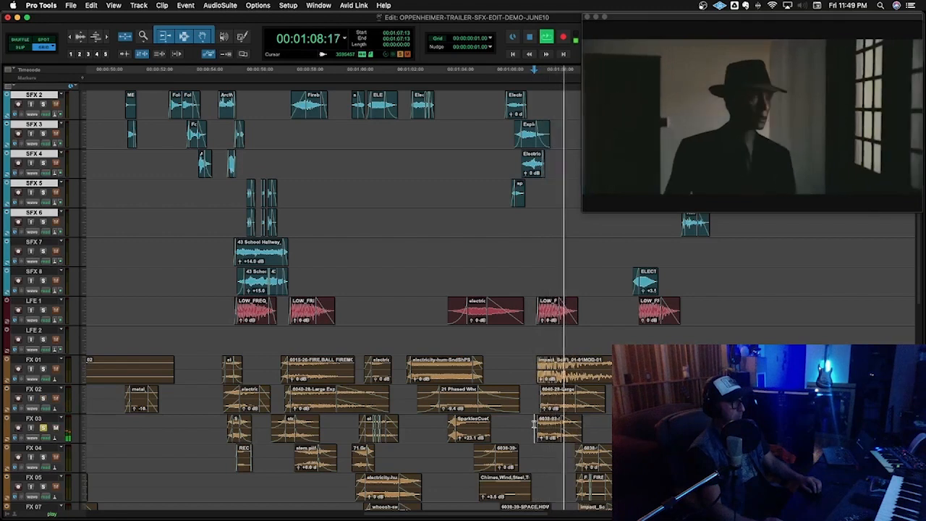
key("space")
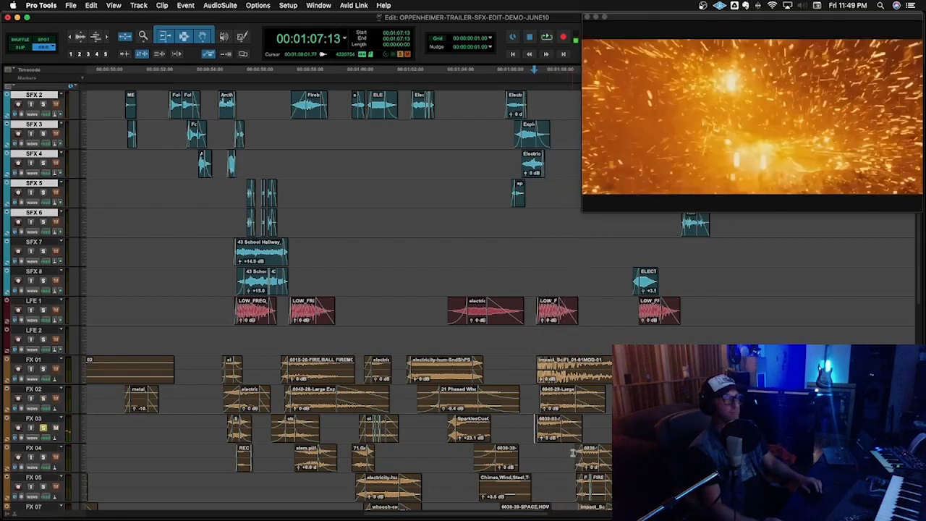
Step: Solo the FX 04 track and audition its clip from 01:09:02 into the blackboard shot
left_click(572, 452)
key("shift+s")
key("space")
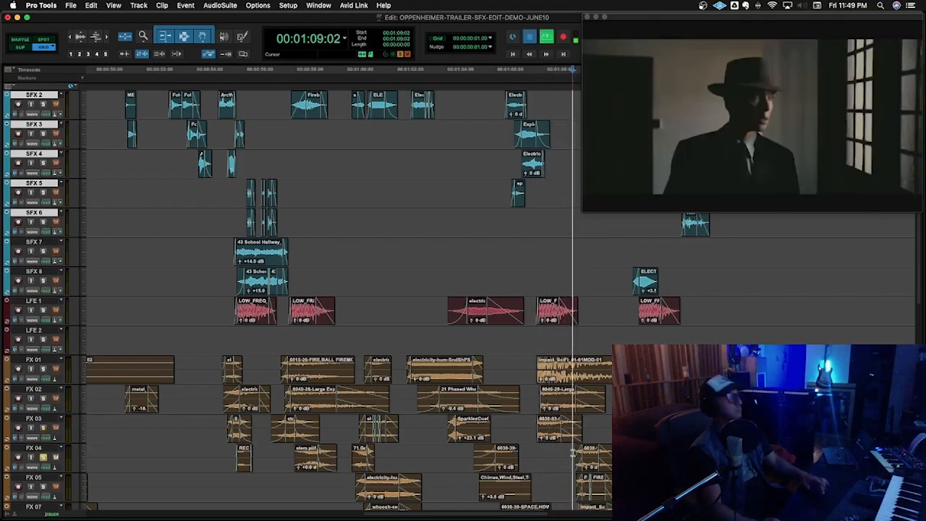
scroll(572, 452, "down", 2)
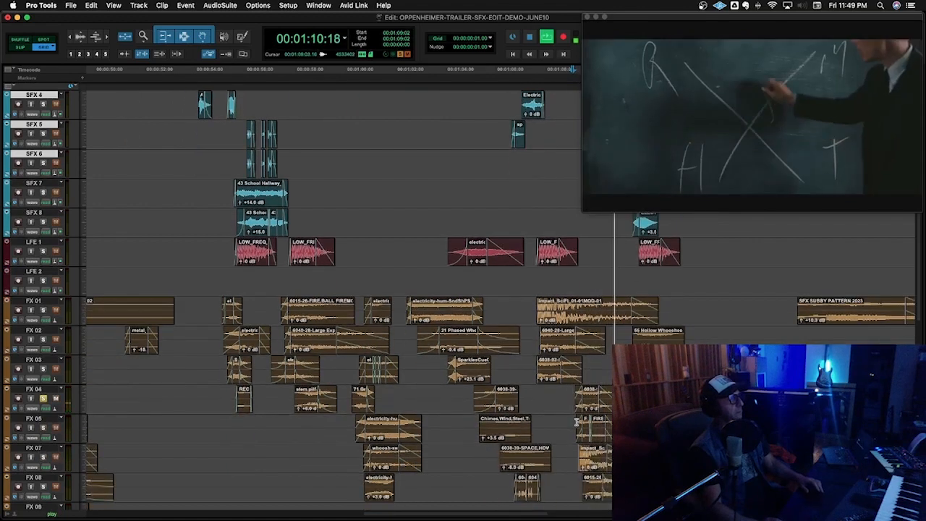
key("space")
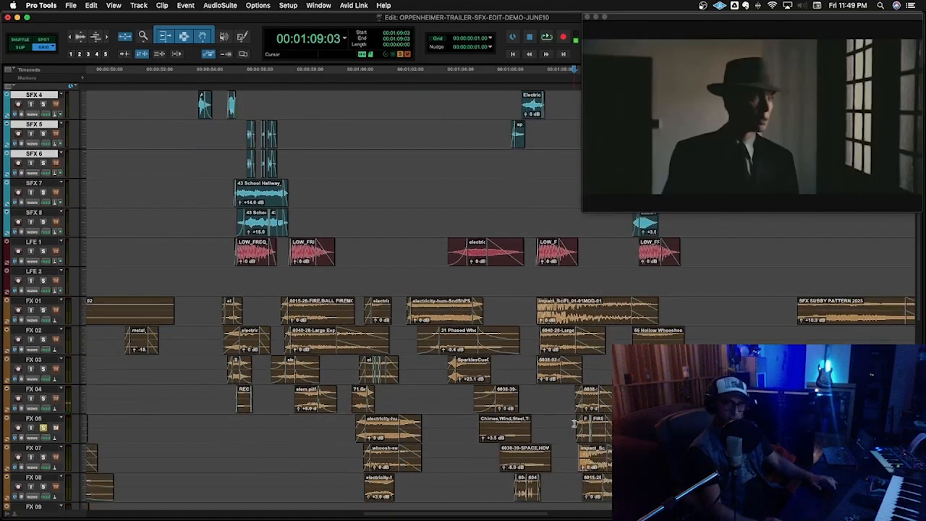
Step: Audition the FX 05 track soloed from 01:09:03, then the FX 07 track soloed from 01:09:04
key("space")
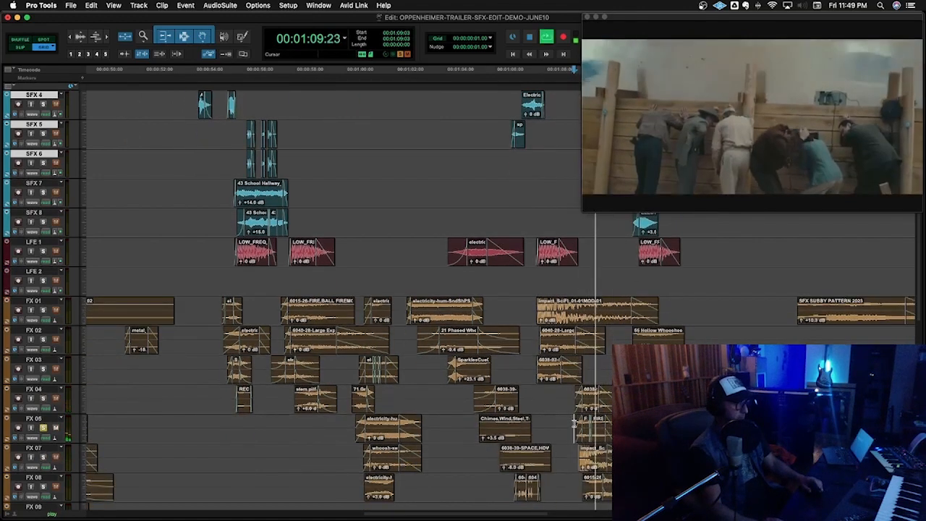
key("space")
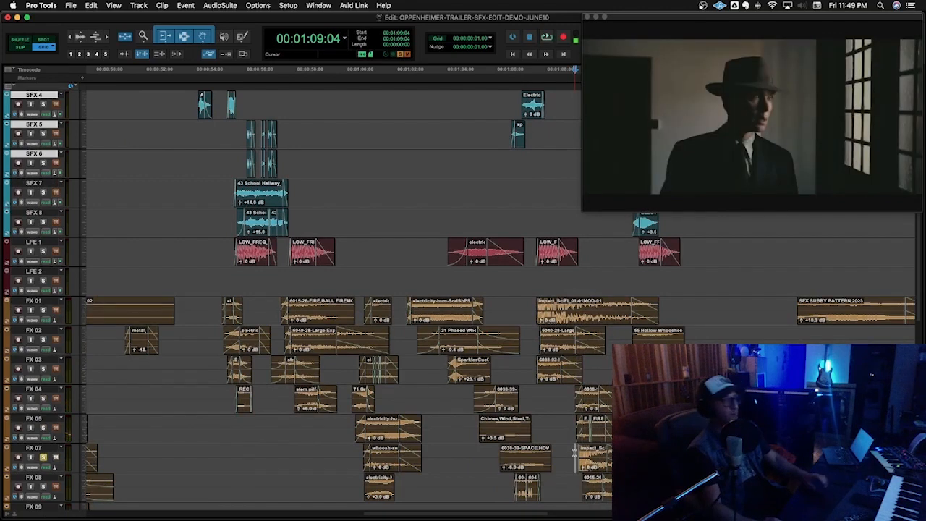
key("space")
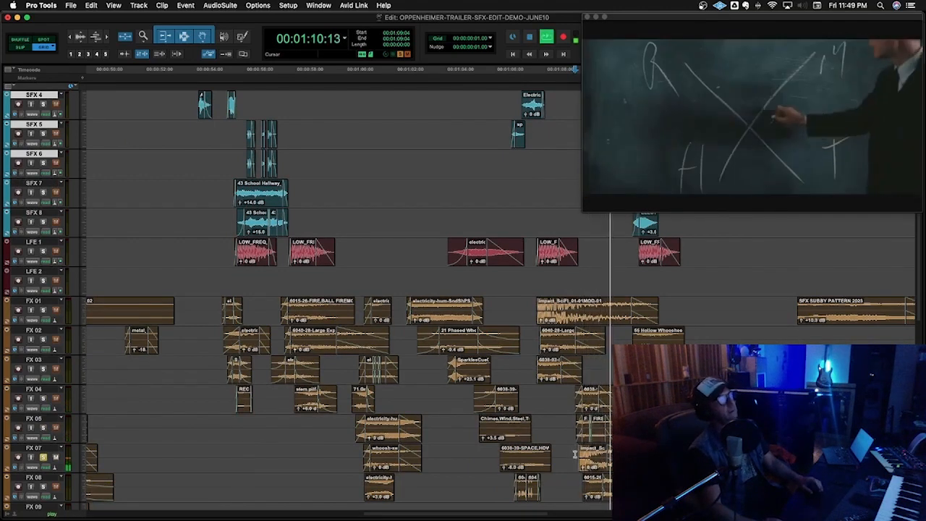
key("space")
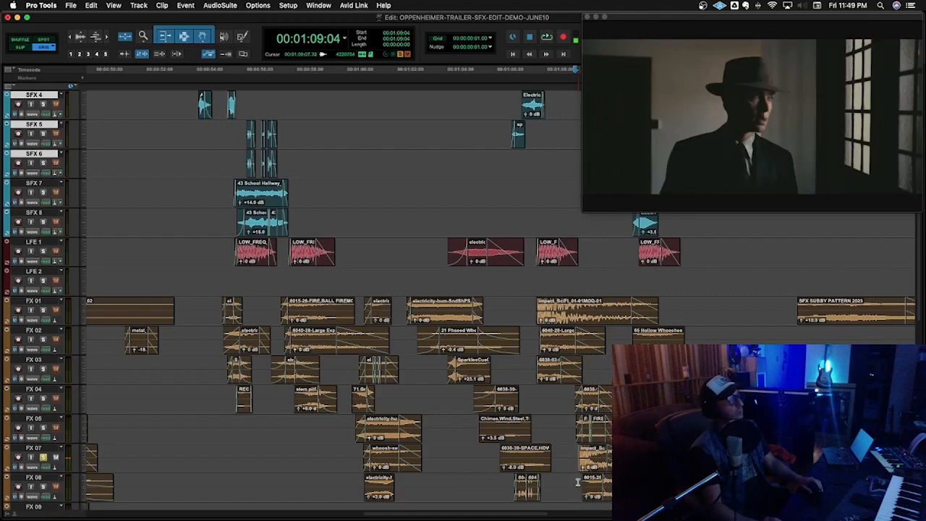
Step: Solo the FX 08 track and audition its clip twice from 01:09:07
key("space")
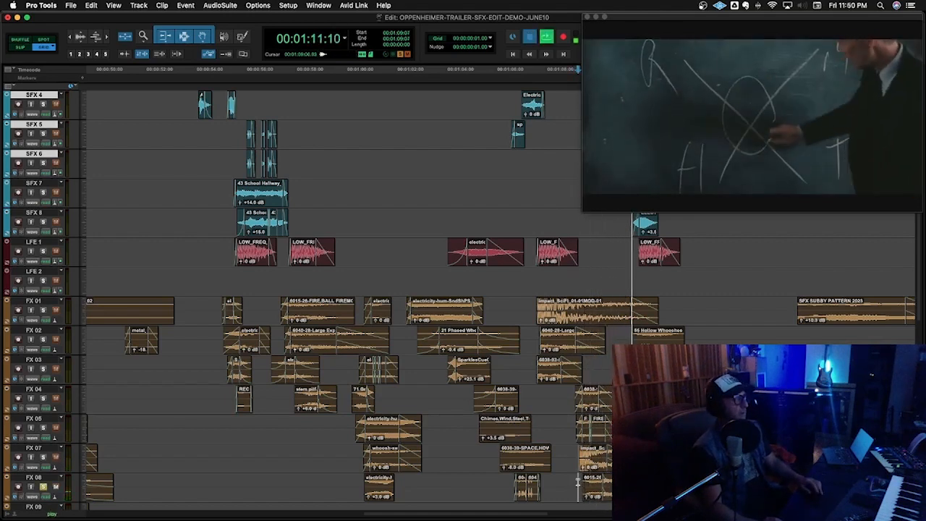
key("space")
key("space")
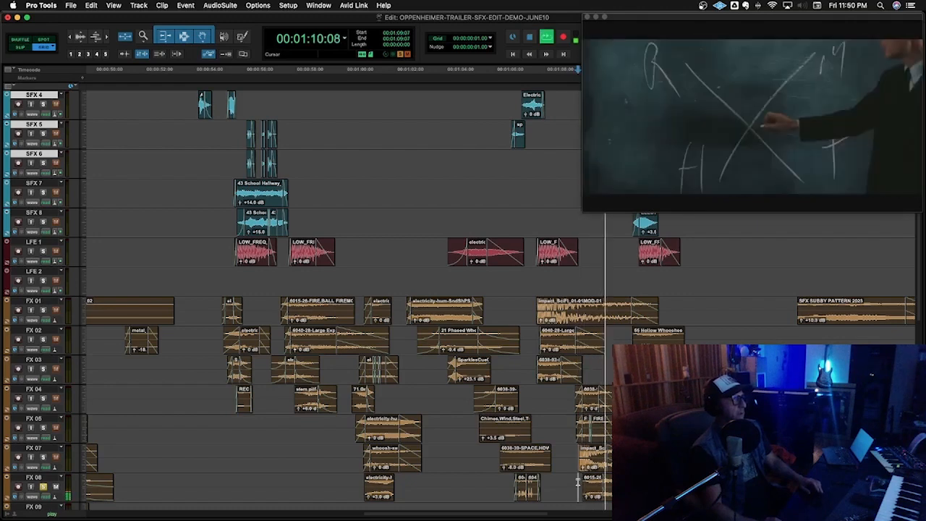
key("space")
Step: Solo the FX 11 track and audition its clip from 01:10:04
scroll(577, 481, "down", 3)
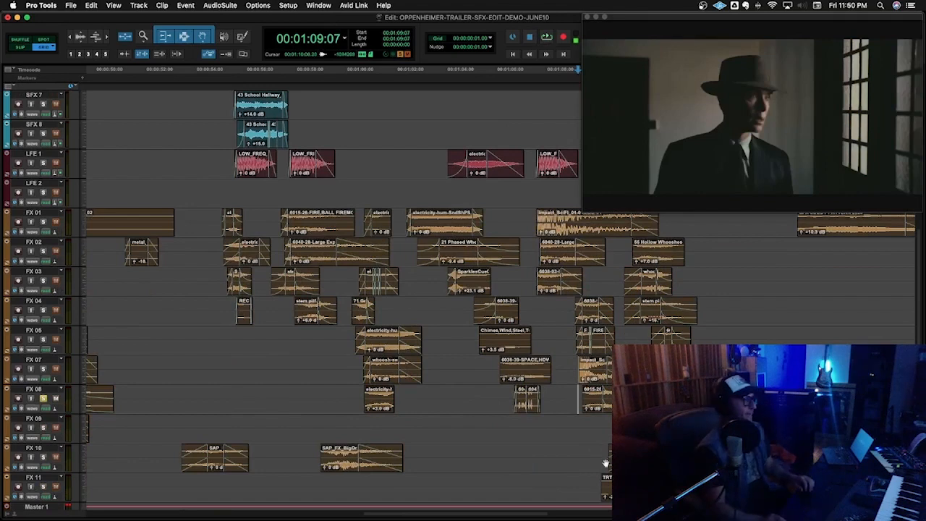
key("space")
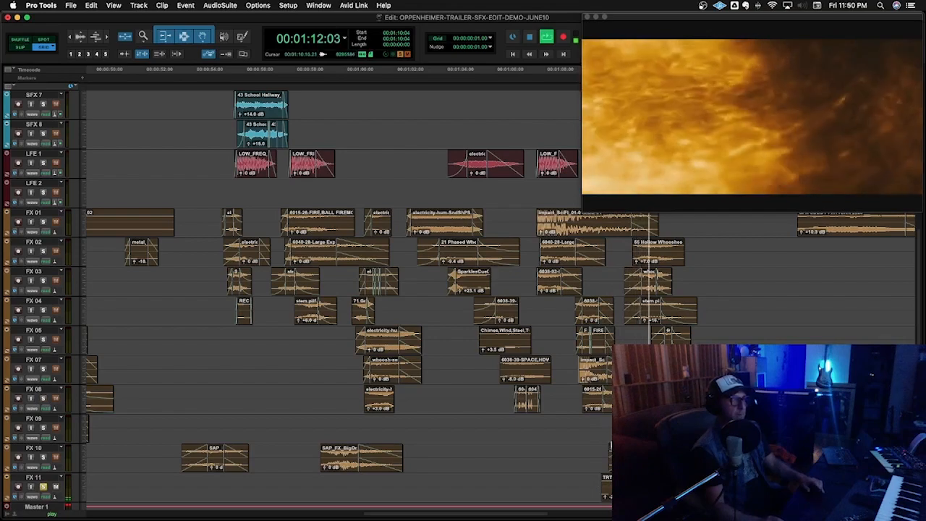
key("space")
Step: Solo the SFX 1 track and audition its explosion and thunder clip from 01:09:04
scroll(602, 421, "up", 10)
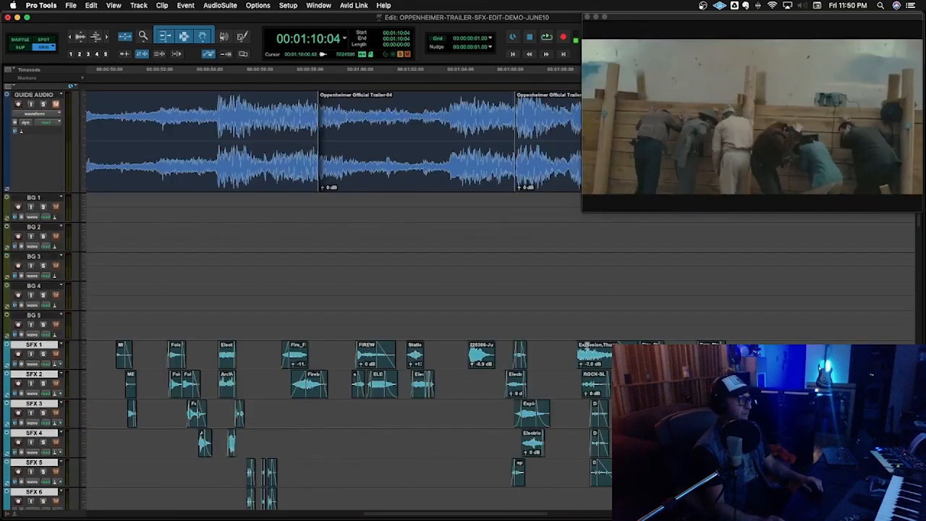
left_click(573, 353)
key("super+bracketright")
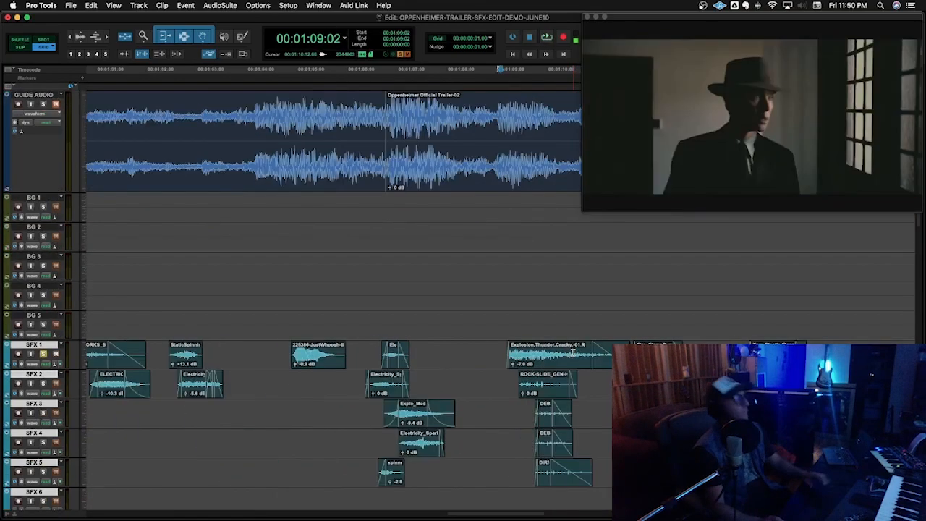
left_click(504, 348)
key("space")
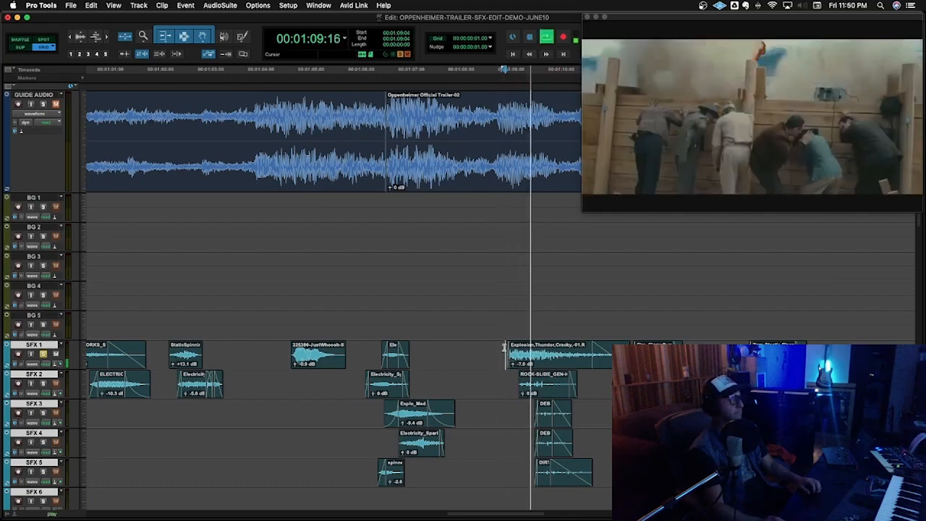
key("space")
Step: Solo and audition the rock slide clip on SFX 2 from 01:09:07 and the debris clip on SFX 3 from 01:09:17
left_click(511, 384)
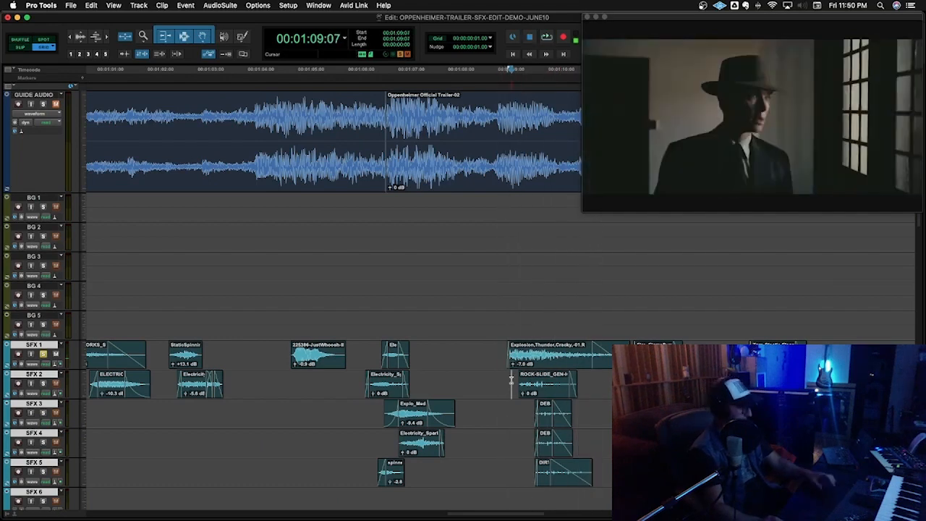
key("space")
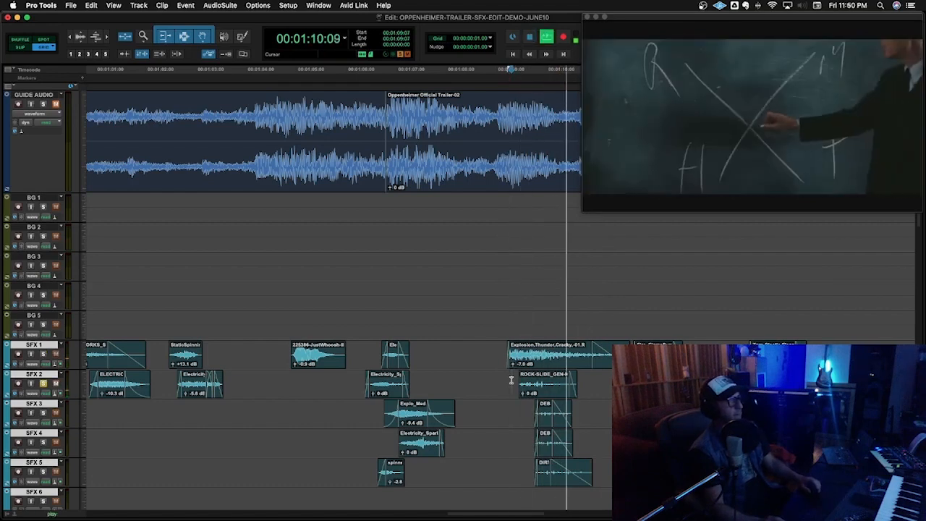
key("space")
left_click(532, 412)
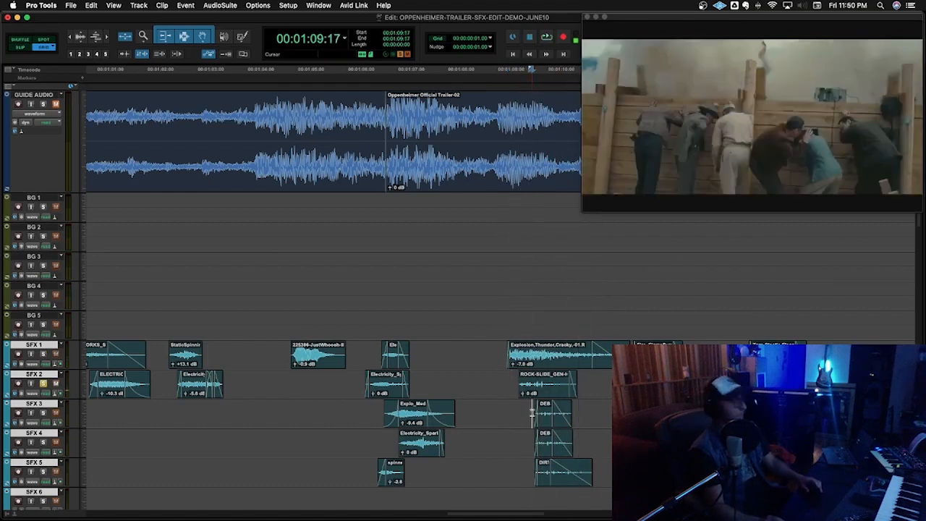
key("space")
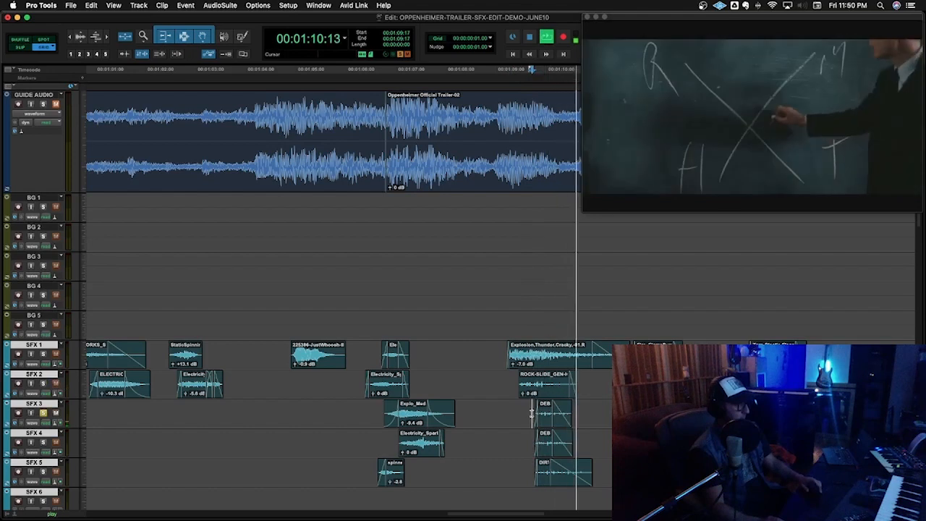
key("space")
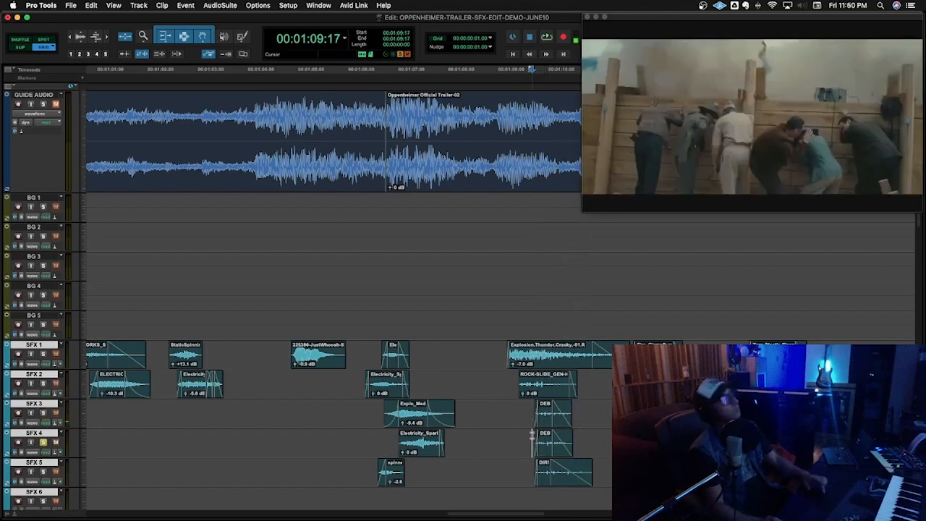
Step: Audition the SFX 4 and SFX 5 tracks from 01:09:17, soloing each in turn
key("space")
key("space")
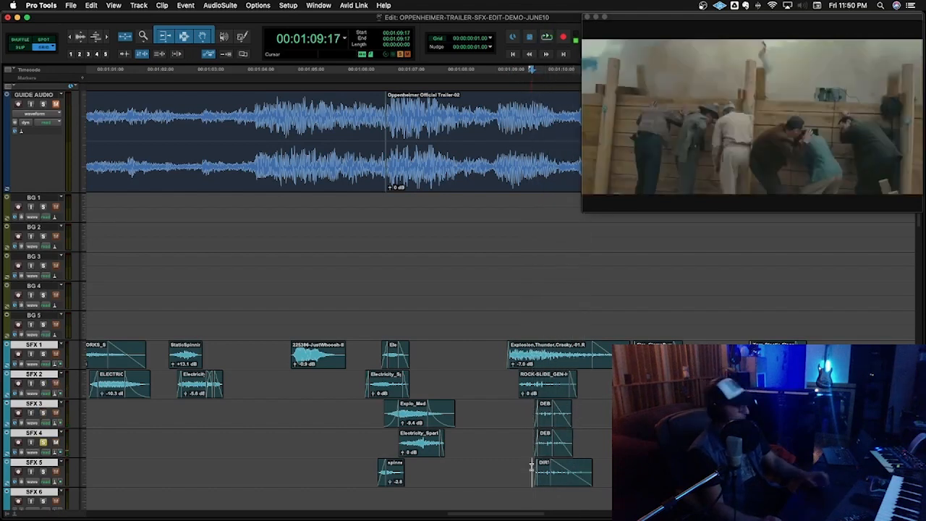
key("space")
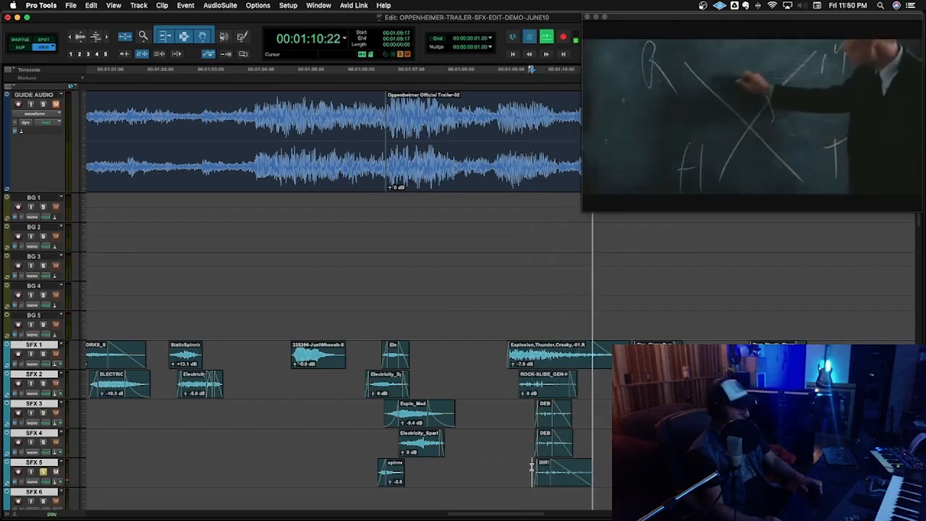
key("space")
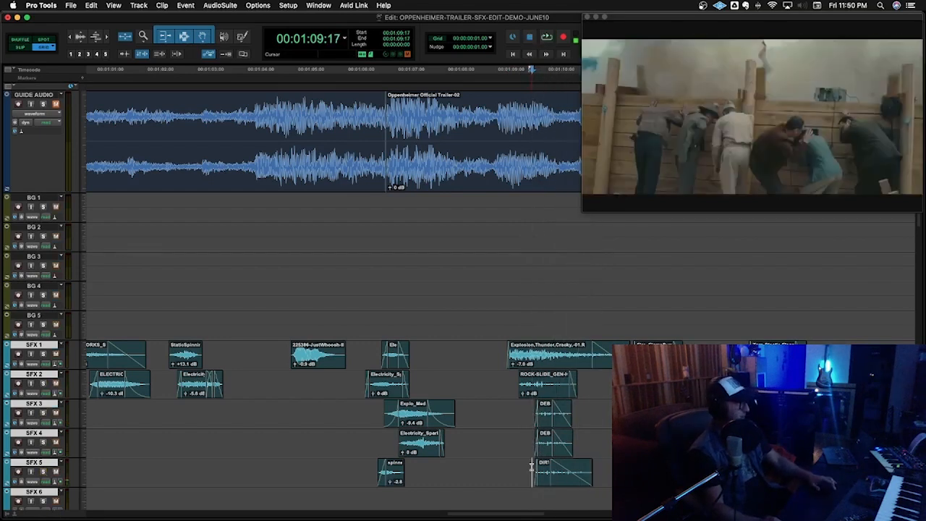
Step: Play all the effects tracks together without solos from 01:08:22 through the truck shot and look over the layered clips
key("space")
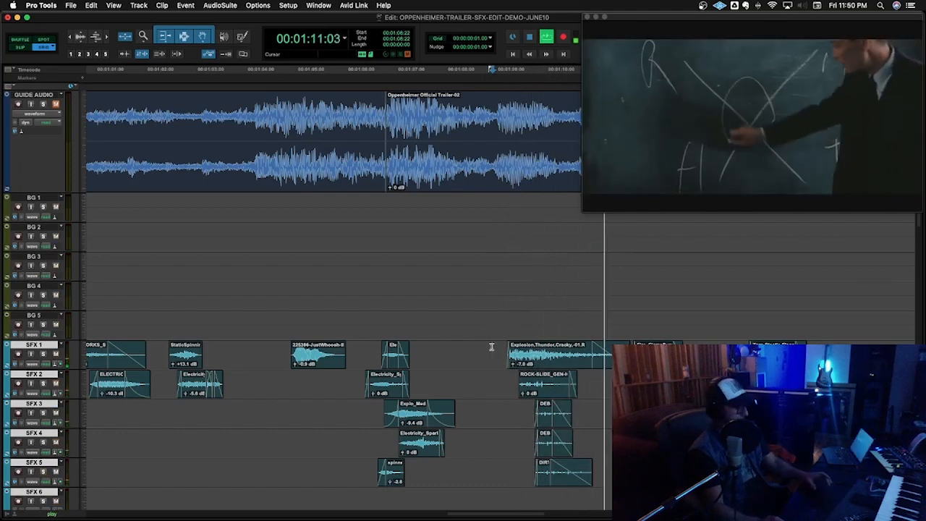
key("r")
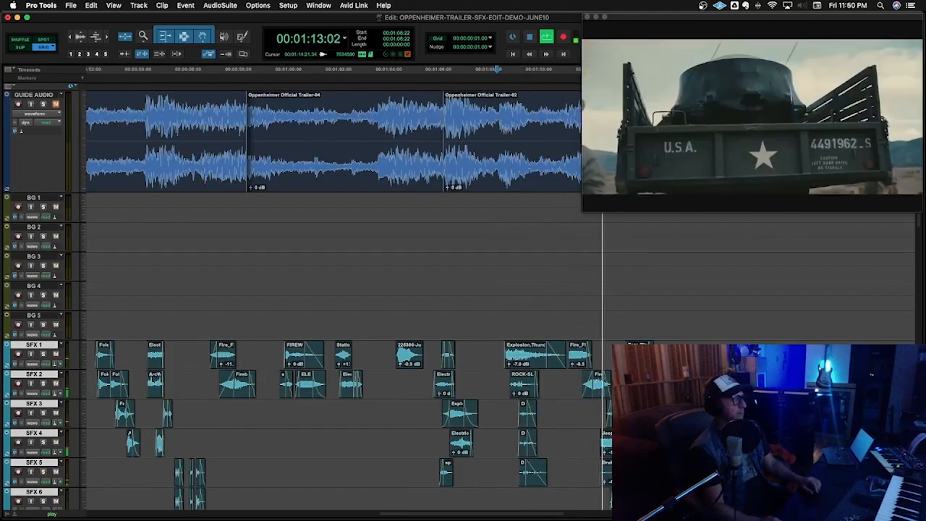
scroll(648, 390, "down", 2)
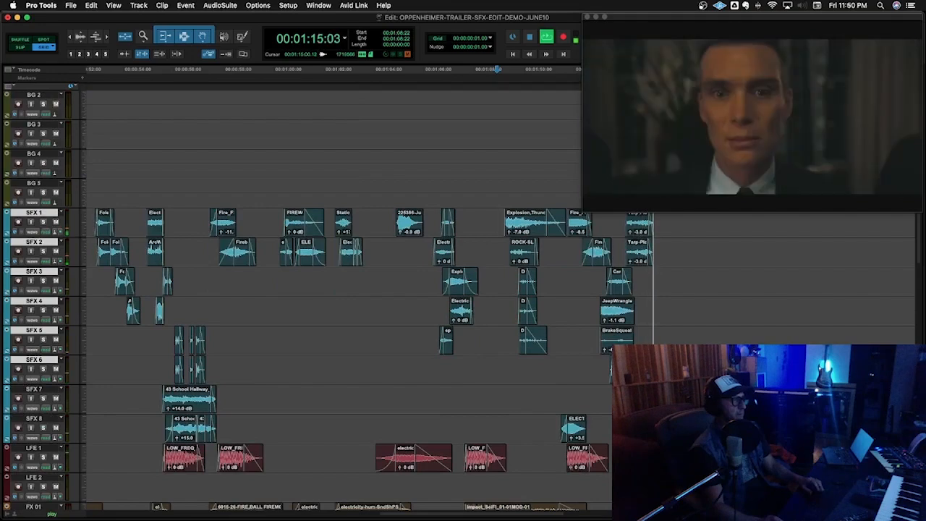
key("space")
scroll(648, 391, "down", 6)
scroll(648, 391, "up", 6)
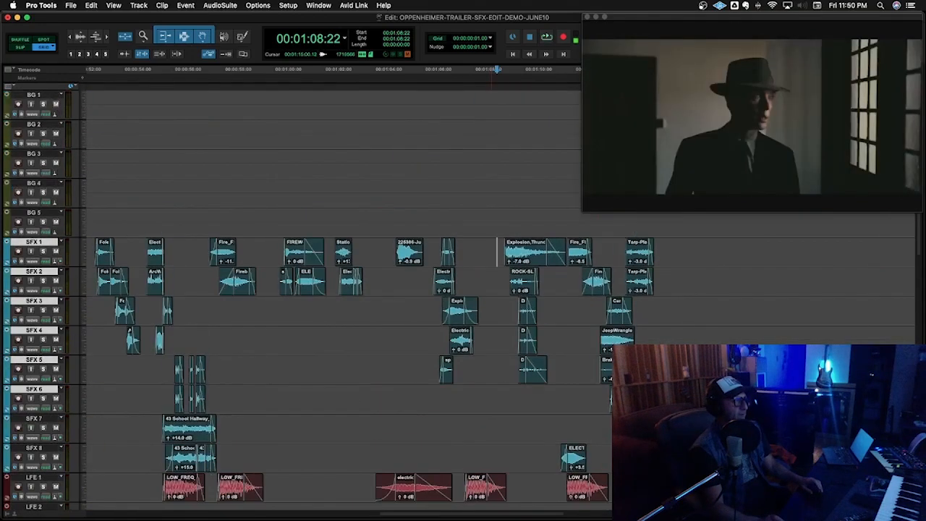
Step: Solo SFX 3 and audition its jeep clip in the truck shot from 01:13:05
left_click(603, 306)
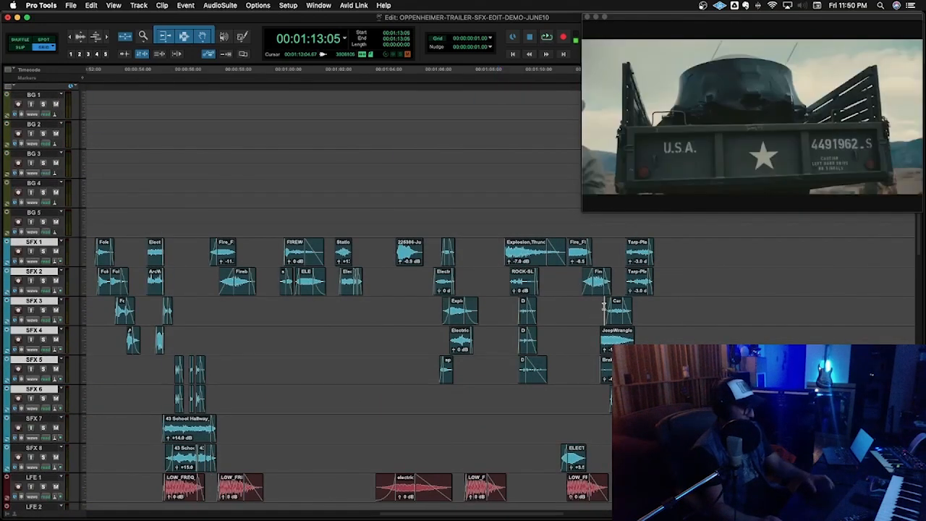
key("t")
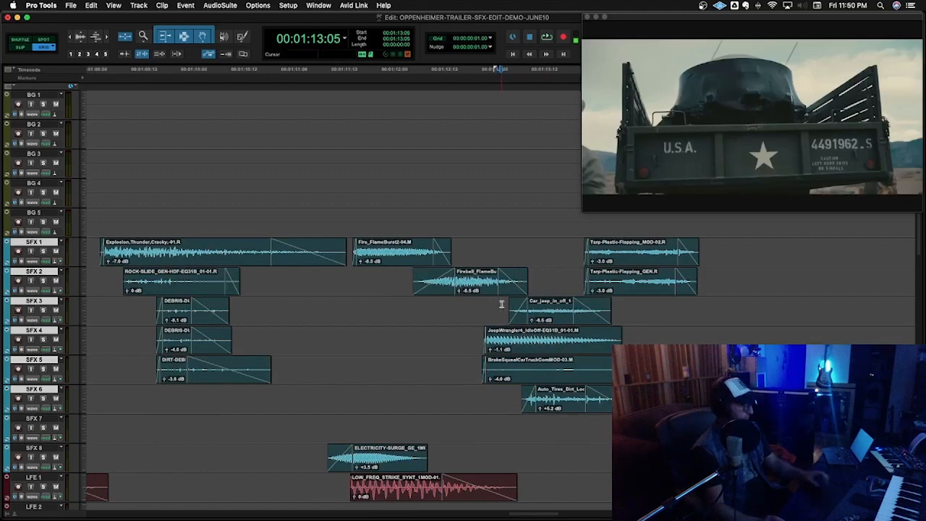
key("shift+s")
key("space")
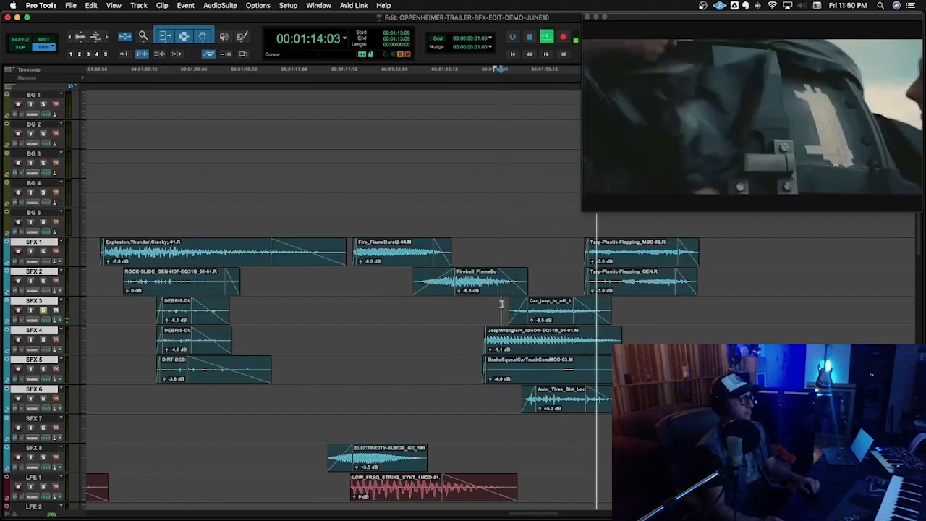
key("space")
Step: Solo and audition the jeep idle clip on SFX 4 and the brake squeal clip on SFX 5, both from 01:12:23
left_click(474, 337)
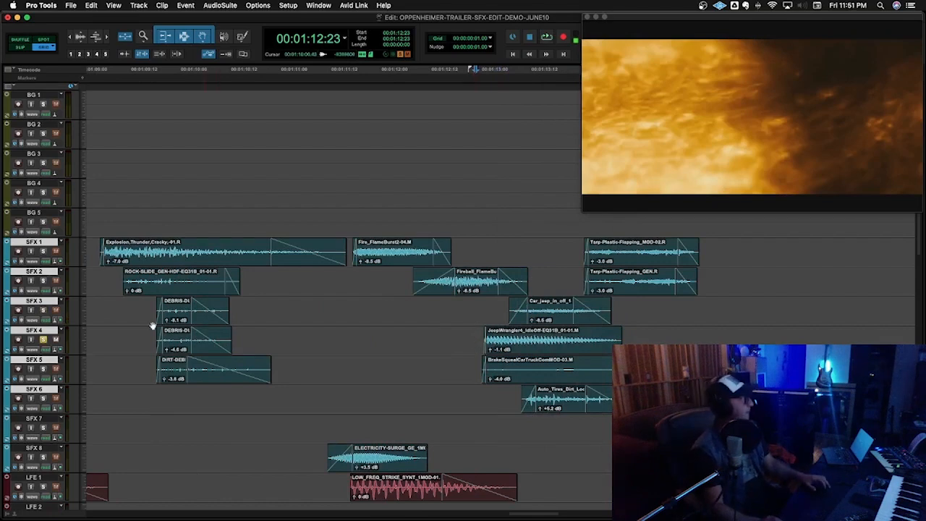
left_click(44, 301, "alt")
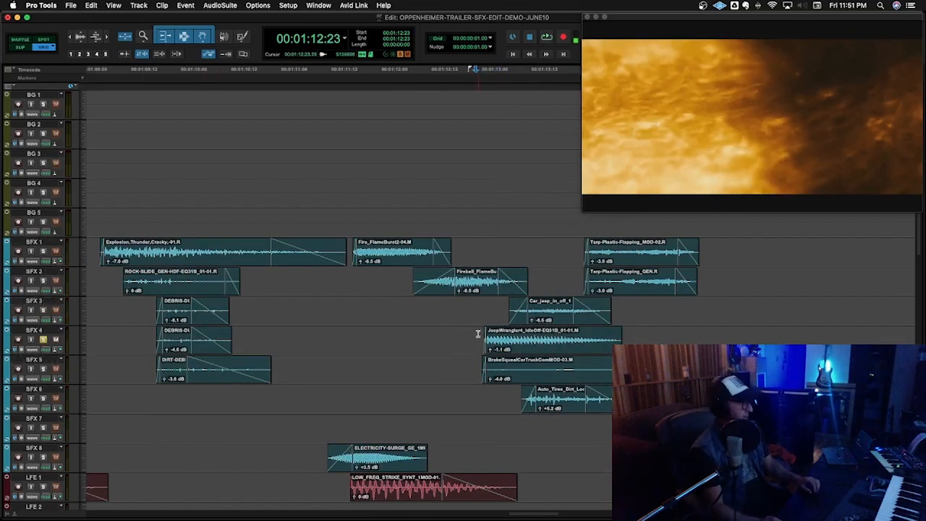
key("space")
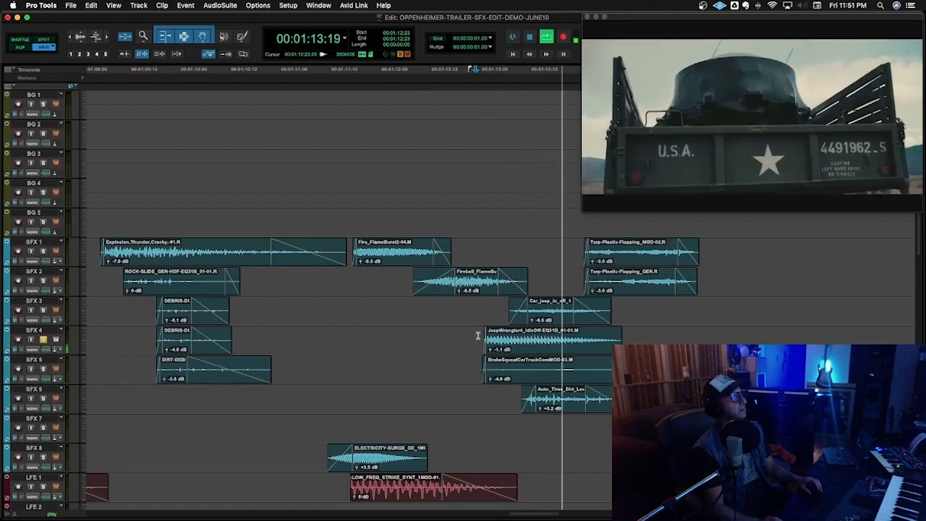
key("space")
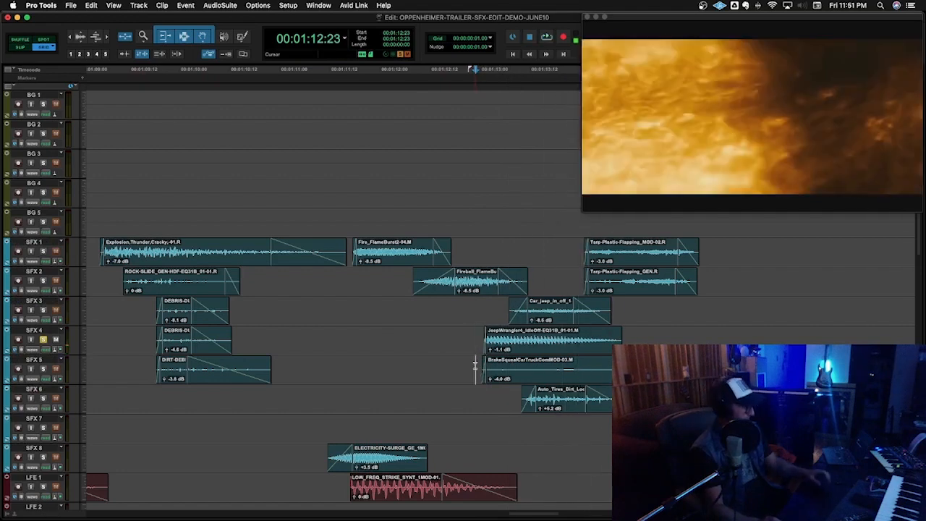
key("space")
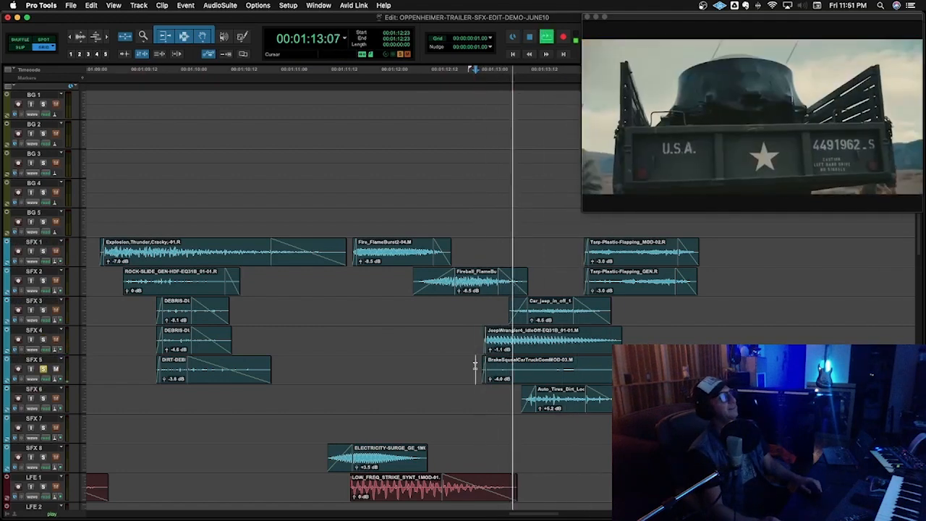
key("space")
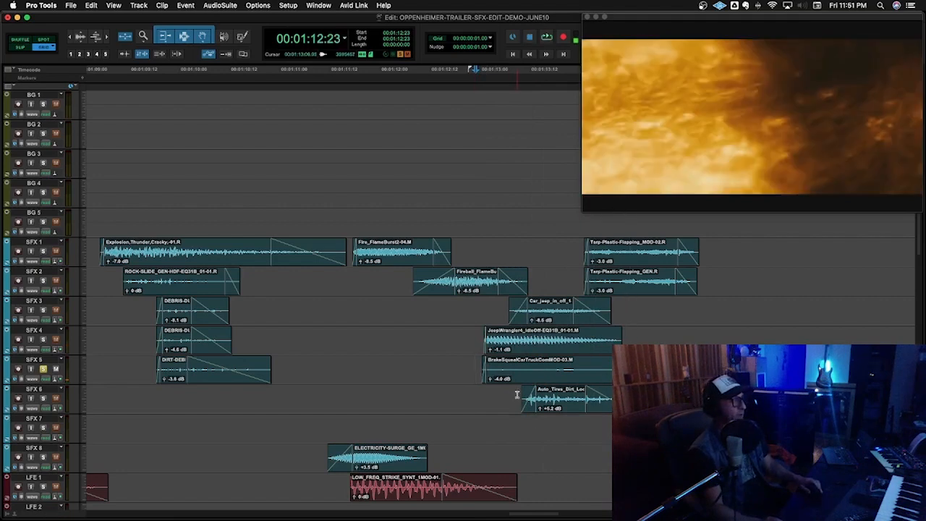
Step: Solo SFX 6 and audition its tires-on-dirt clip from 01:13:09
key("space")
key("shift+s")
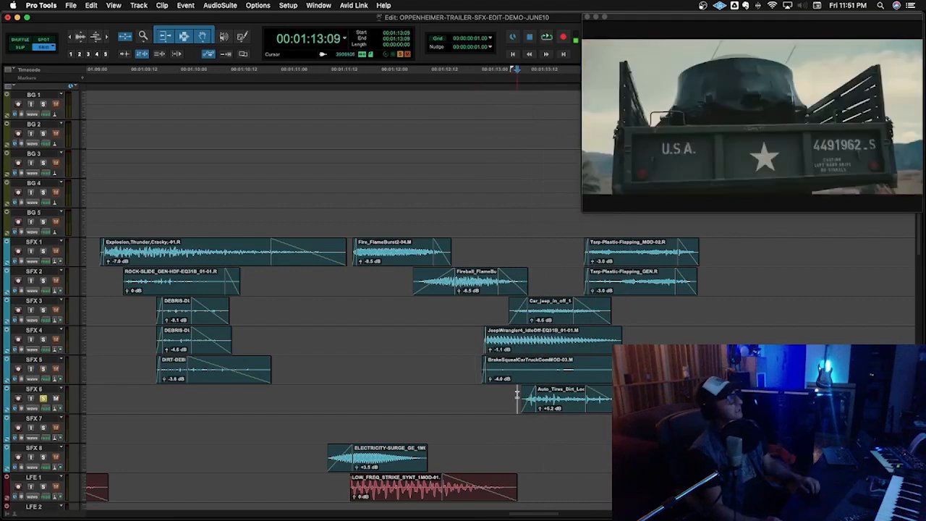
key("space")
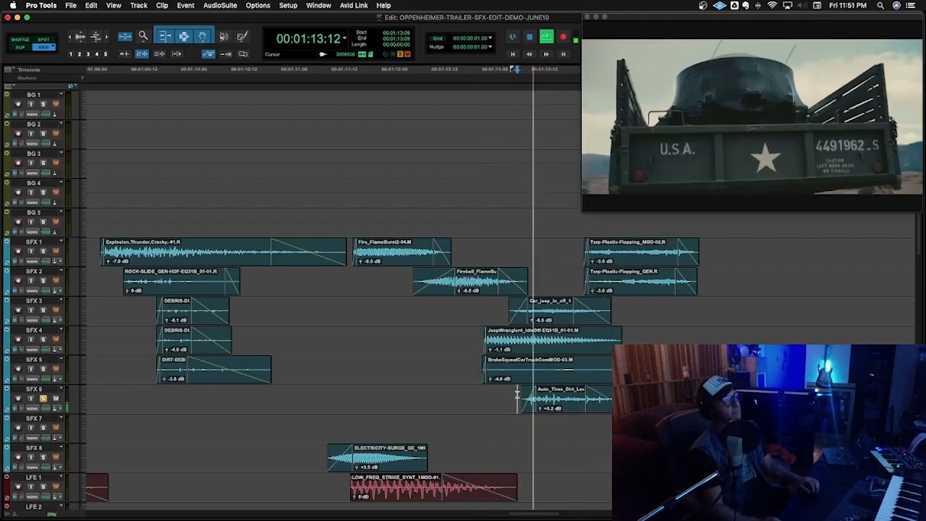
key("space")
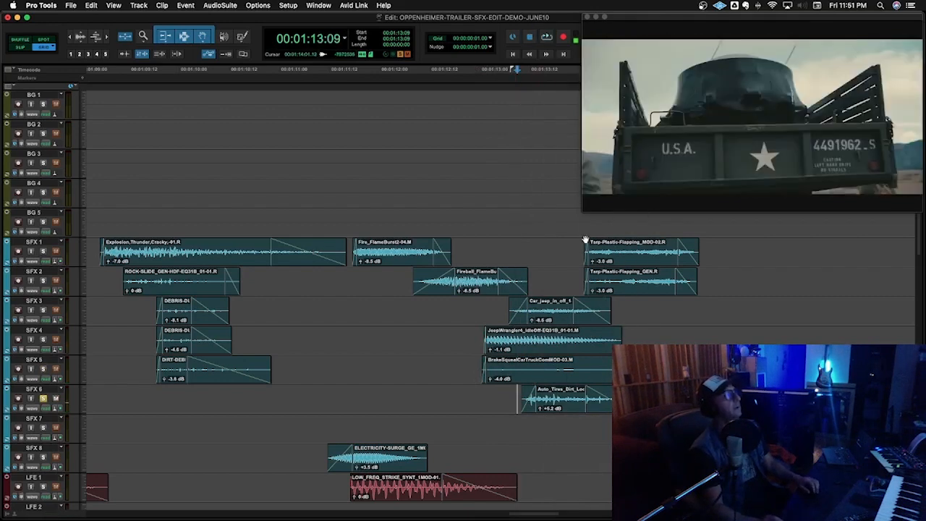
Step: Solo SFX 1 and audition its tarp flapping clip from 01:14:01
key("space")
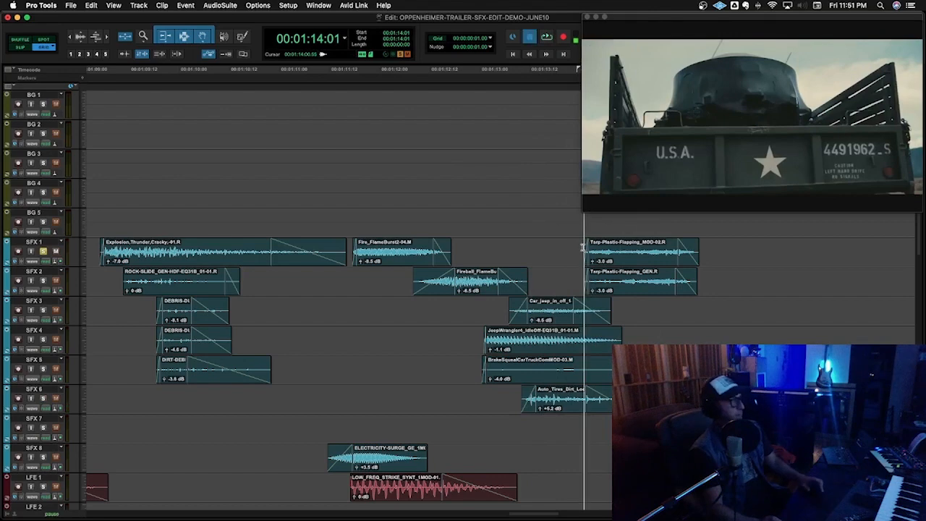
key("space")
key("space")
Step: Solo and audition the tarp flapping clip on SFX 2 from 01:14:00, and play it together with the one on SFX 1
left_click(578, 280)
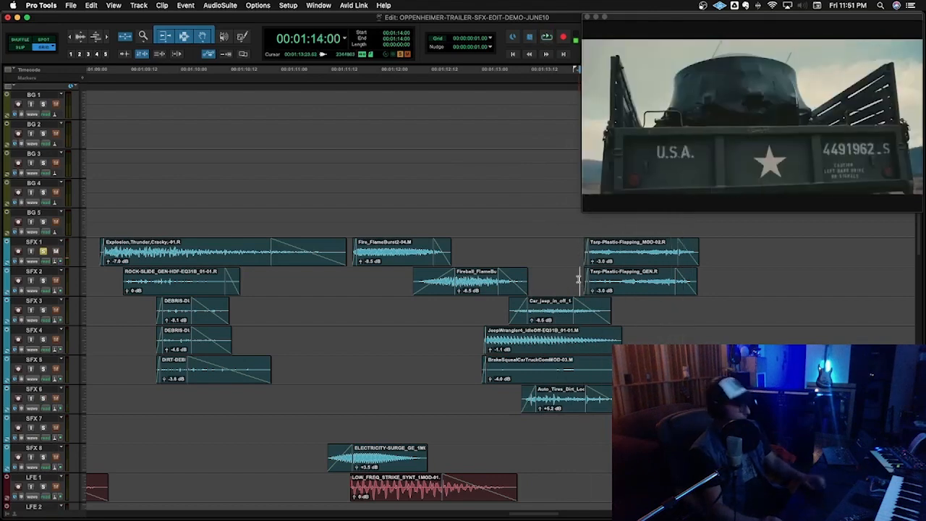
key("space")
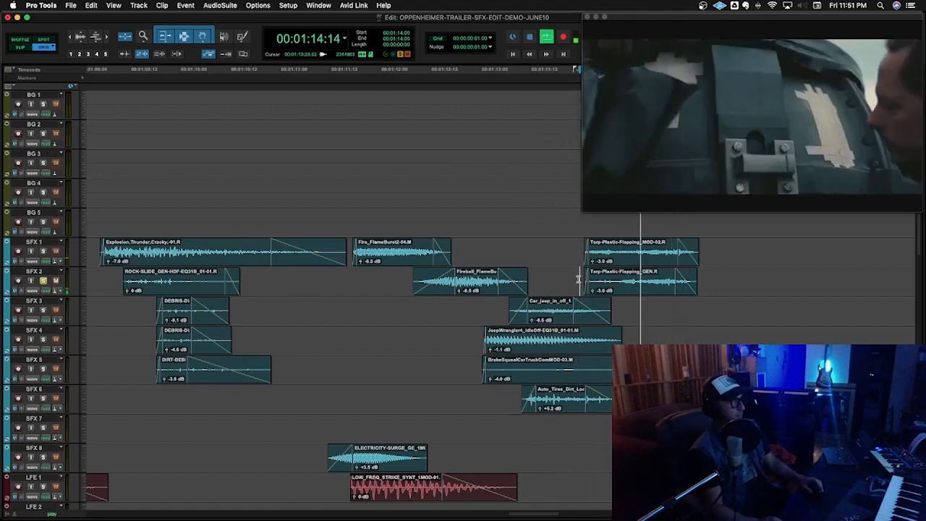
key("space")
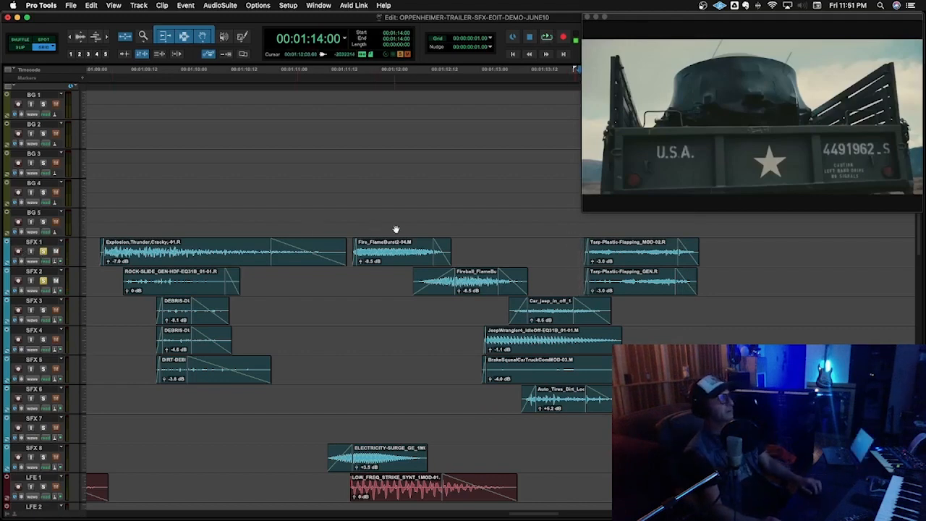
key("space")
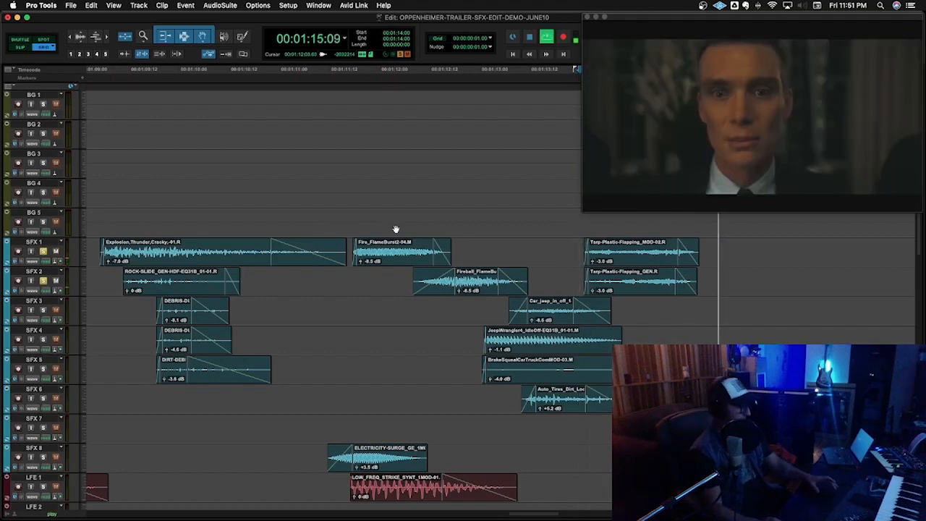
key("super+bracketleft")
key("space")
Step: Play all the effects tracks together without solos from 01:11:18 through the fire, truck and tarp shots
left_click(427, 248)
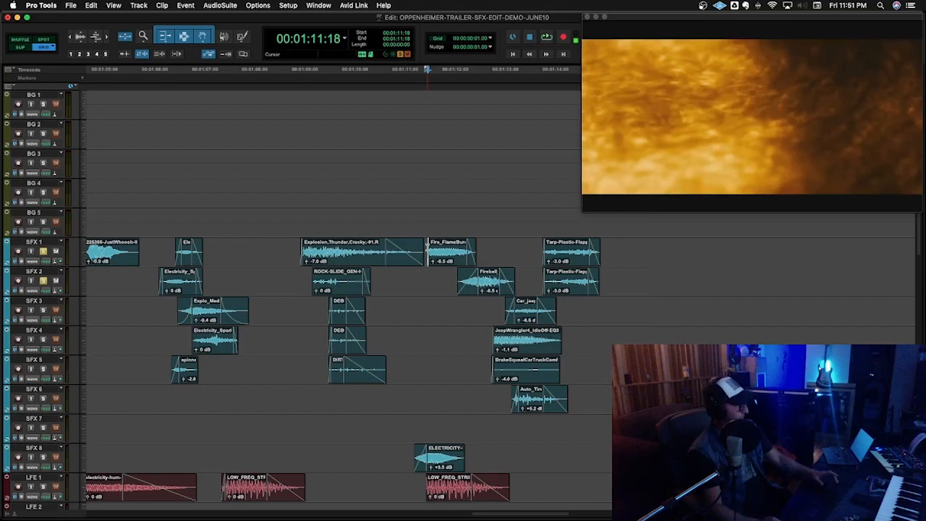
key("space")
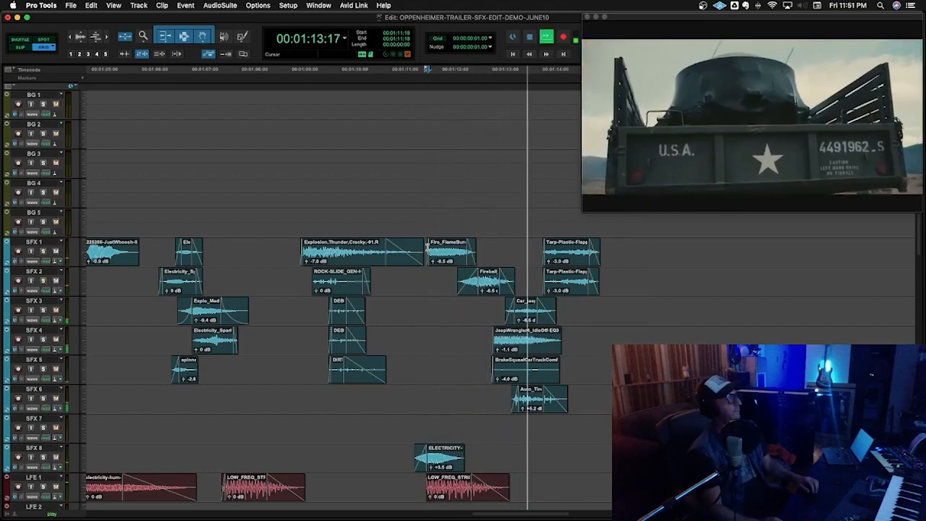
key("super+bracketleft")
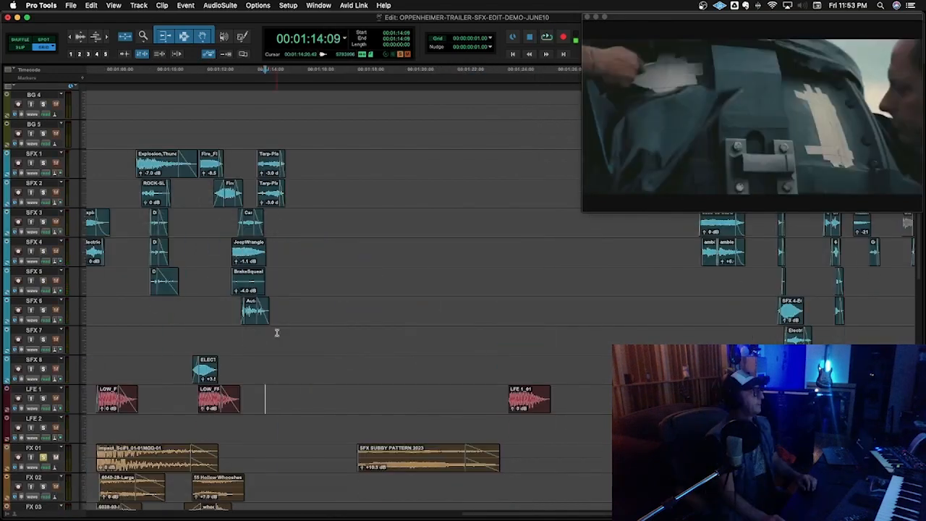
Step: Highlight the empty stretch on SFX 7 from 01:14:20 to 01:24:01 and look over the surrounding tracks
key("space")
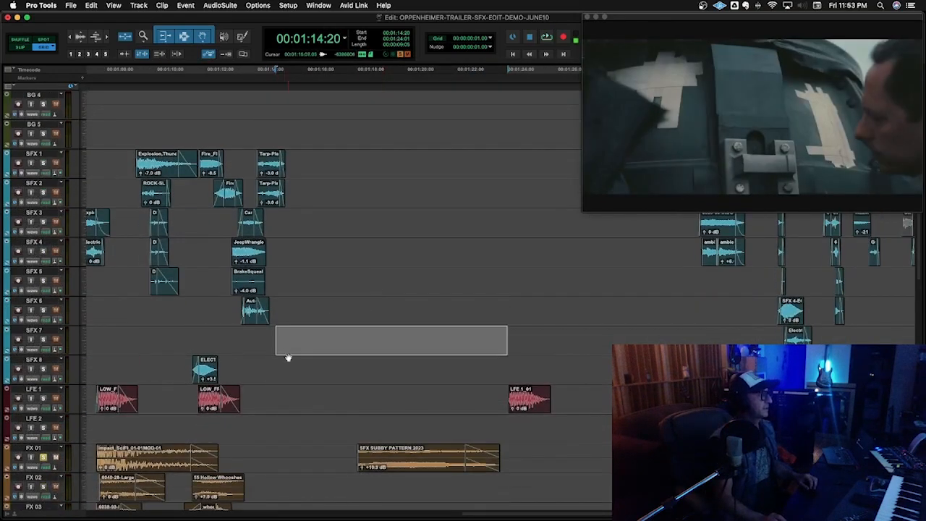
scroll(288, 357, "up", 5)
scroll(335, 191, "down", 7)
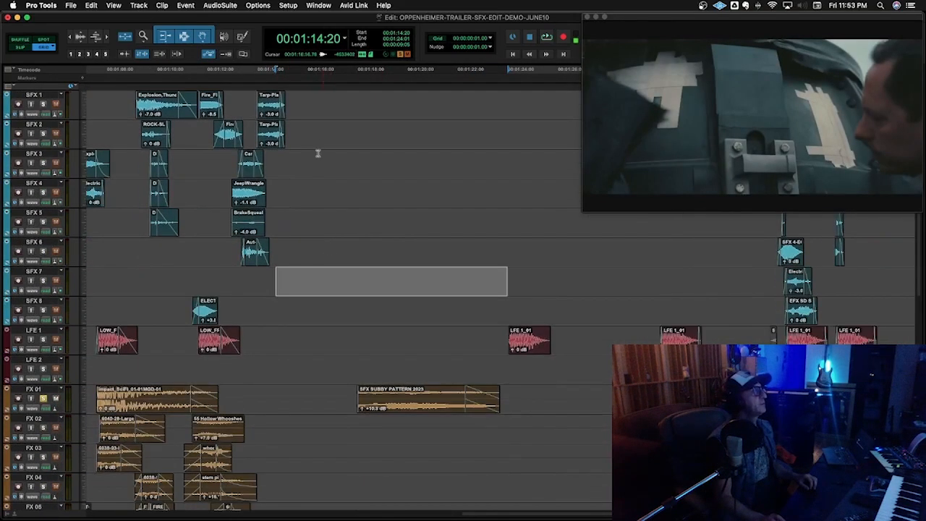
Step: Audition the SFX SUBBY PATTERN 2023 clip on the soloed FX 01 track from 01:18:00
left_click(355, 391)
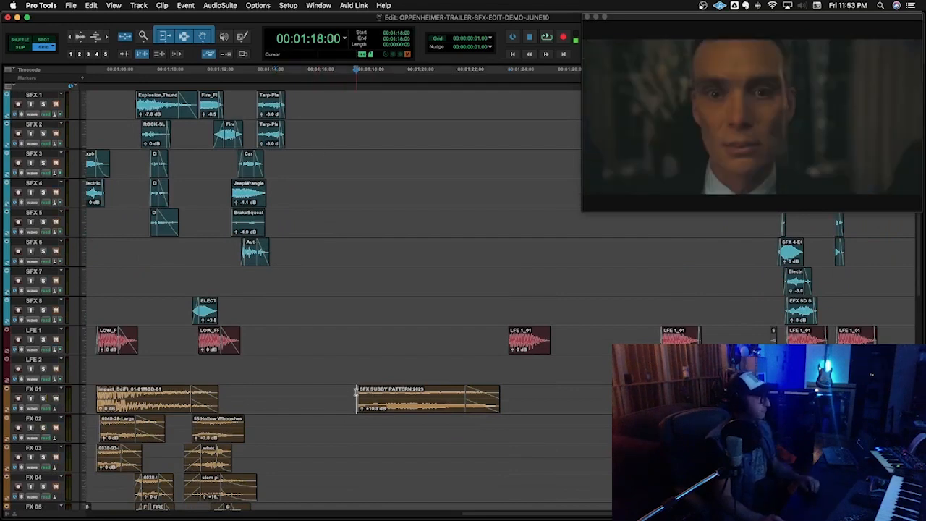
key("space")
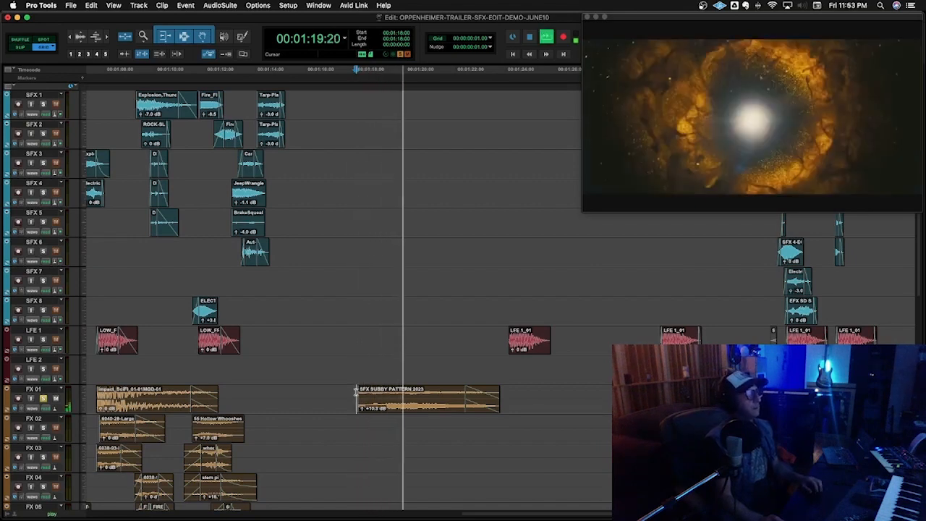
key("space")
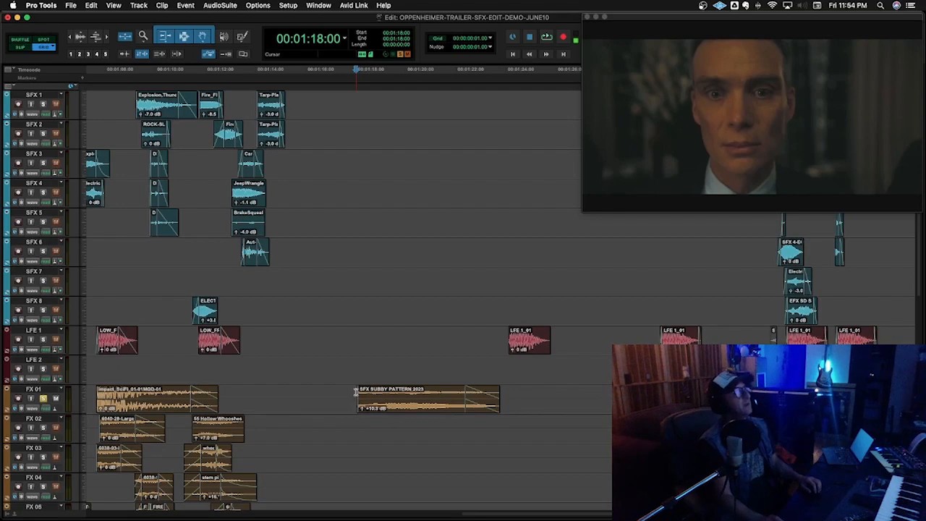
key("space")
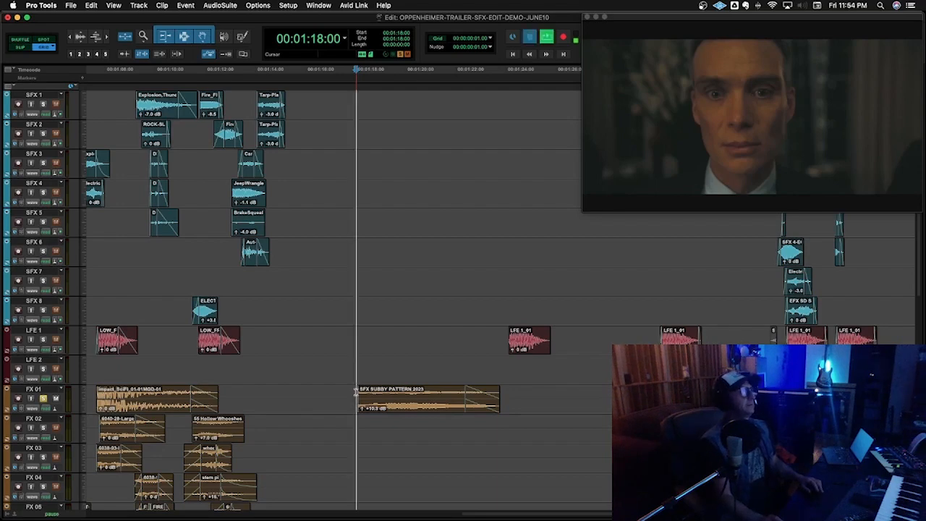
key("space")
Step: Solo LFE 1, zoom in on its clip just after 01:24:00, and set the playback start ahead of it at 01:22:22
scroll(355, 392, "up", 5)
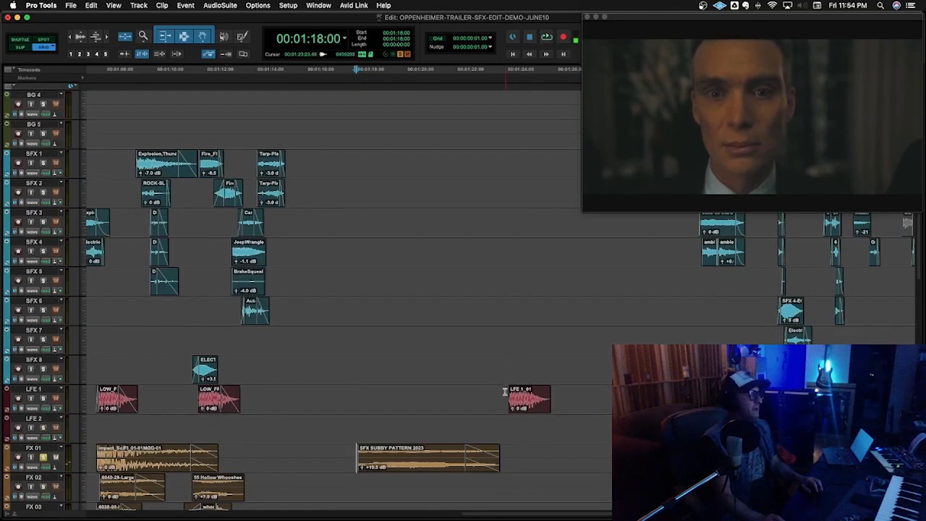
left_click(505, 392)
key("t")
key("t")
left_click(505, 391)
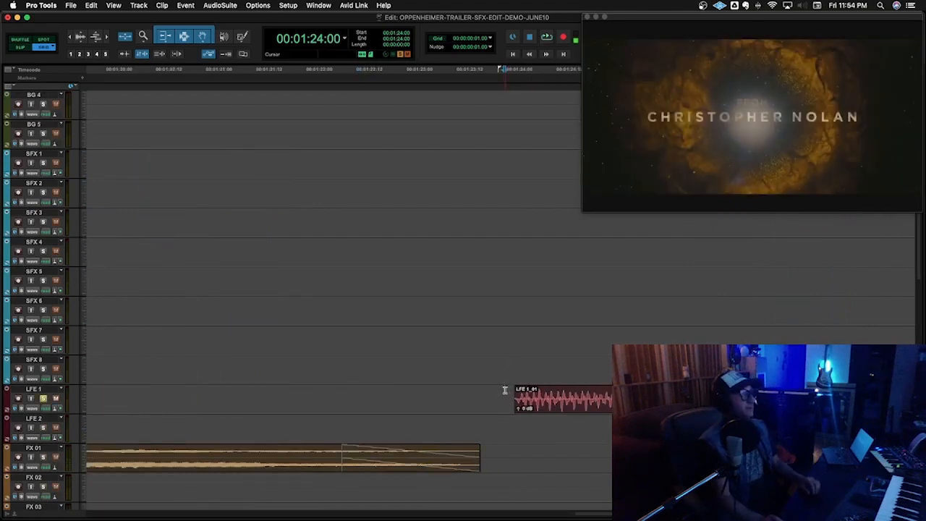
left_click(475, 388)
left_click(395, 394)
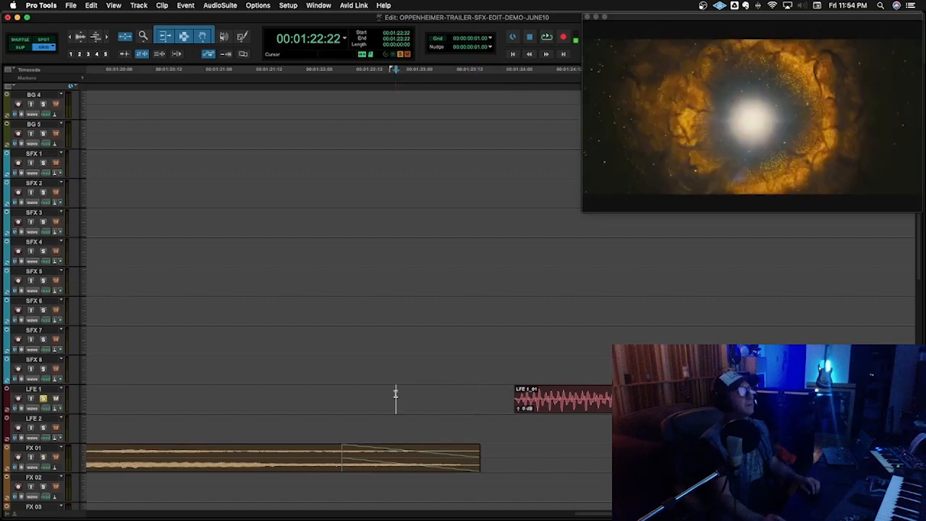
Step: Mark the lead-in to the LFE 1 clip and play all the layers without solos from 01:17:21
left_click_drag(367, 392, 510, 402)
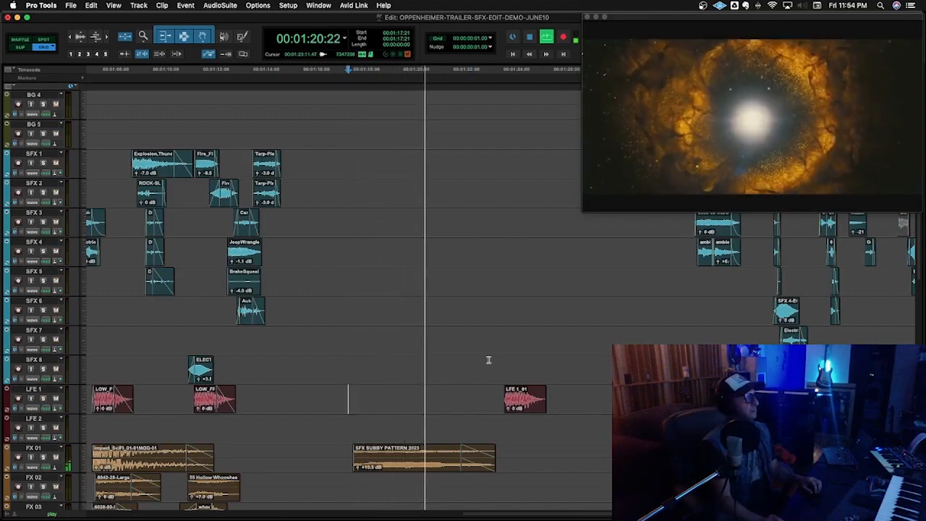
key("space")
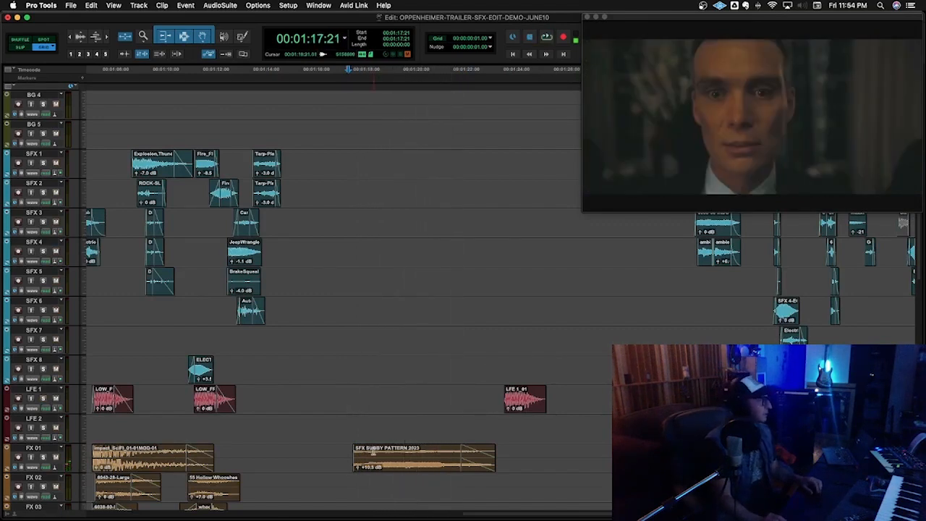
Step: Solo FX 01 and audition its SUBBY PATTERN clip from 01:18:21 while looking over the lower FX tracks
left_click(373, 452)
key("shift+s")
key("space")
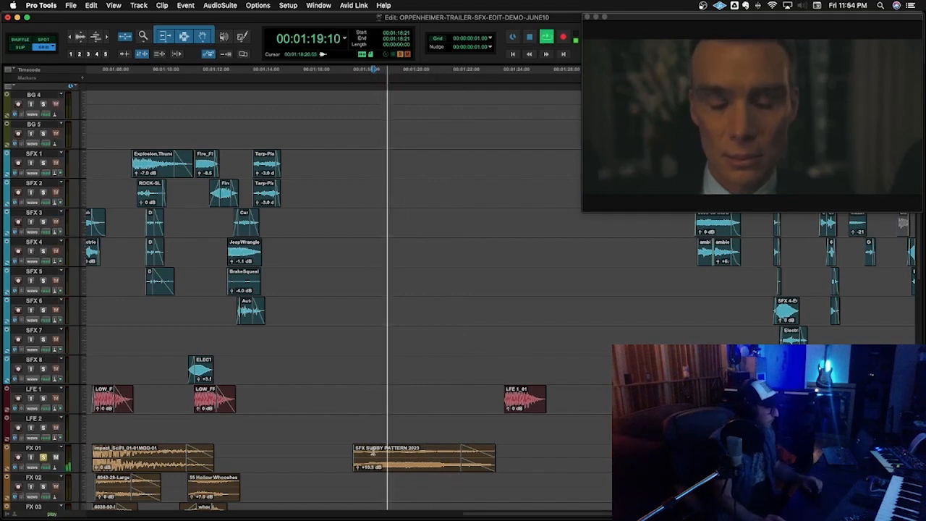
scroll(372, 448, "down", 10)
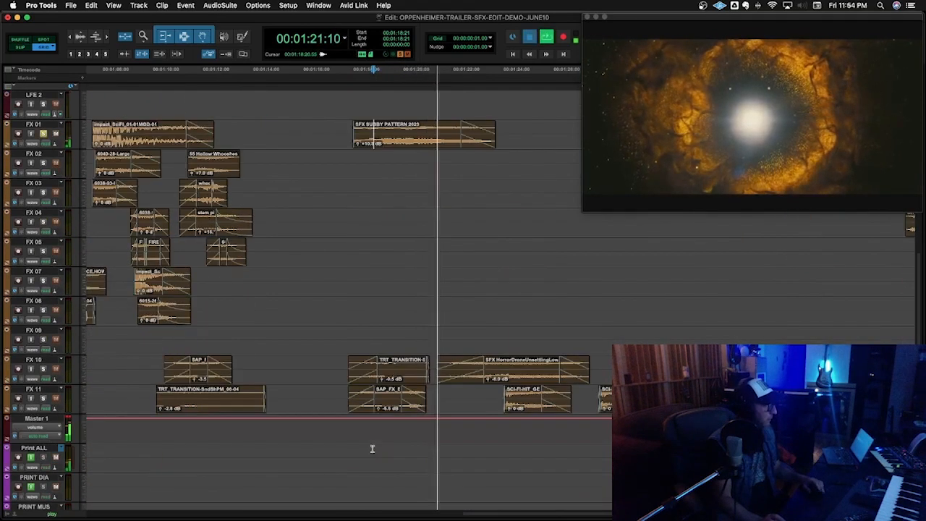
key("space")
Step: Solo FX 10 and audition its transition clip from 01:17:15
left_click(341, 362)
key("shift+s")
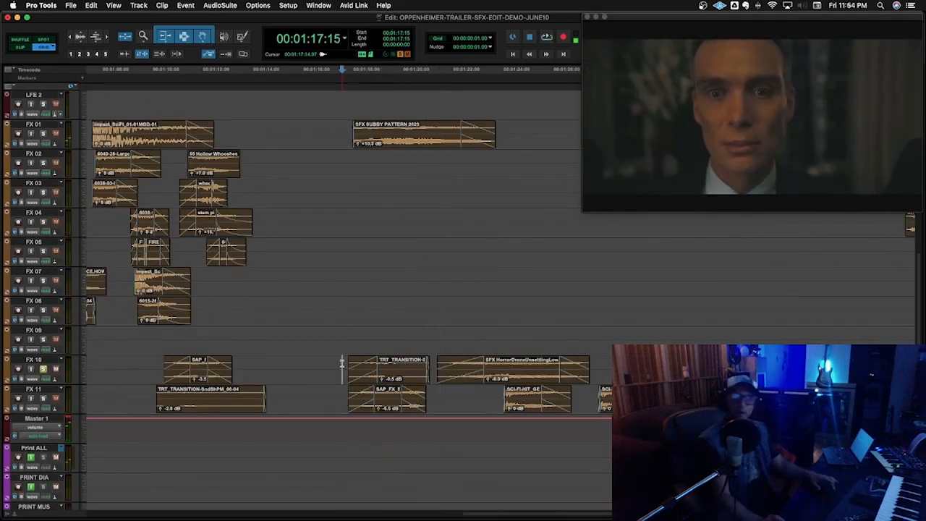
key("space")
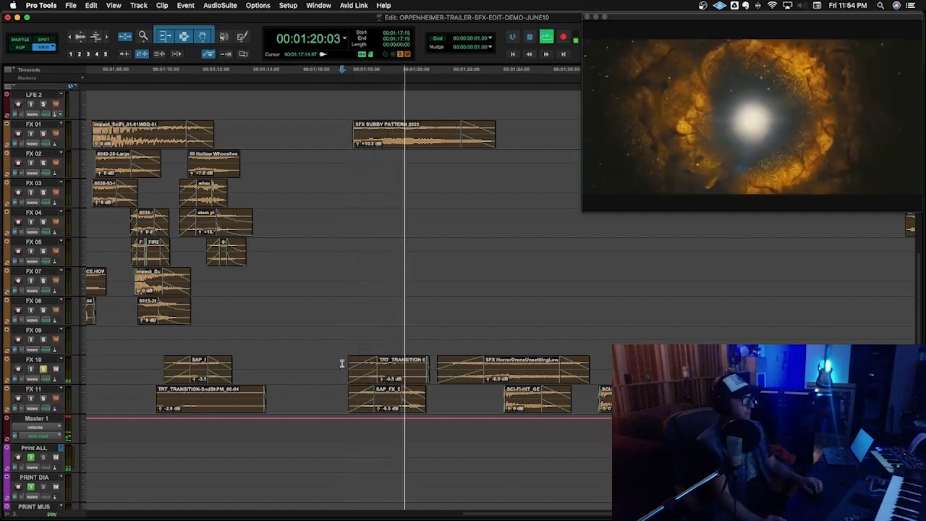
Step: Audition FX 11's SAP_FX clip in solo from 01:17:20 and add a curved fade-out over its tail from 01:19:12
key("space")
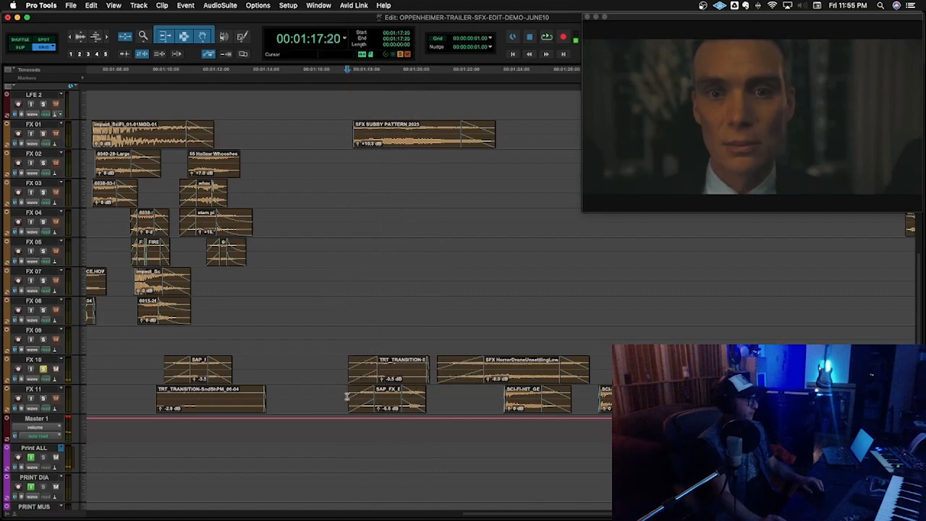
key("space")
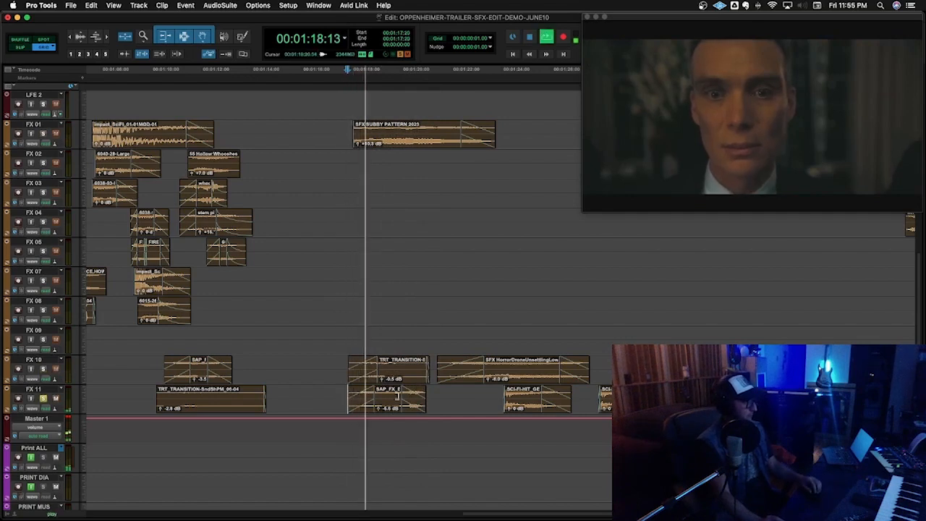
key("super+bracketright")
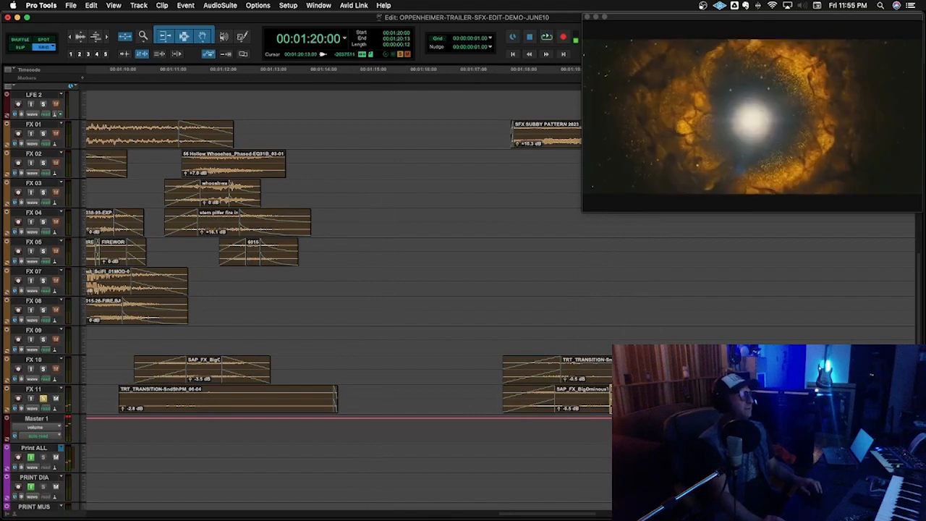
left_click_drag(585, 395, 649, 396)
key("super+f")
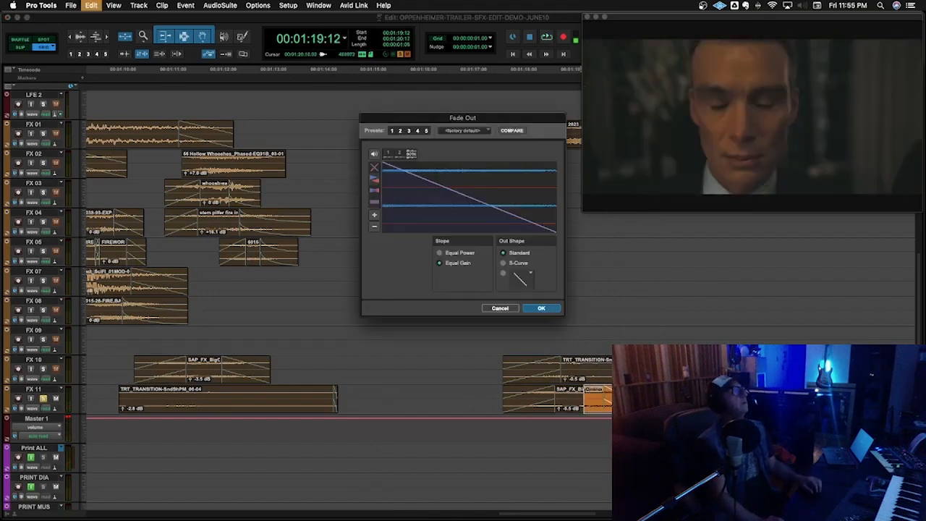
left_click_drag(510, 215, 510, 218)
left_click(539, 308)
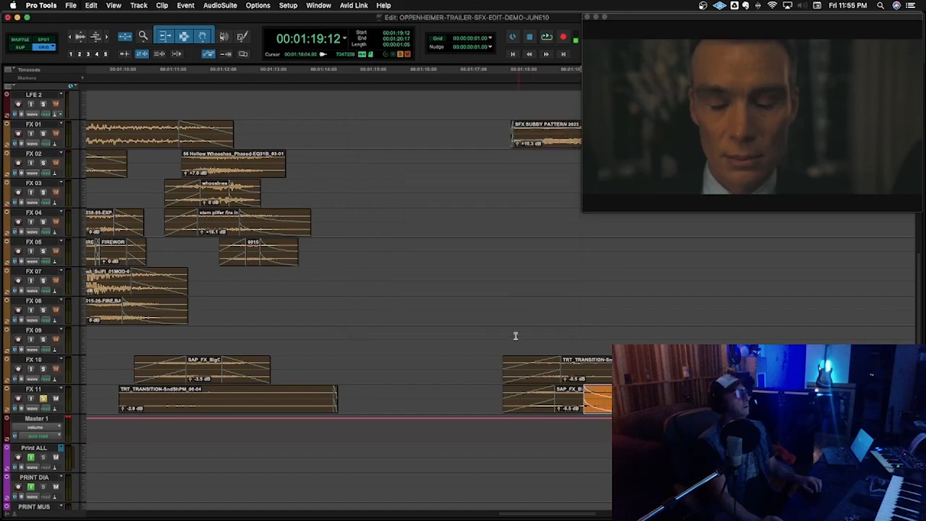
Step: Audition the faded FX 11 clip from 01:17:19 and shorten its fade-out to run from 01:19:15 to 01:20:13
left_click(498, 332)
key("space")
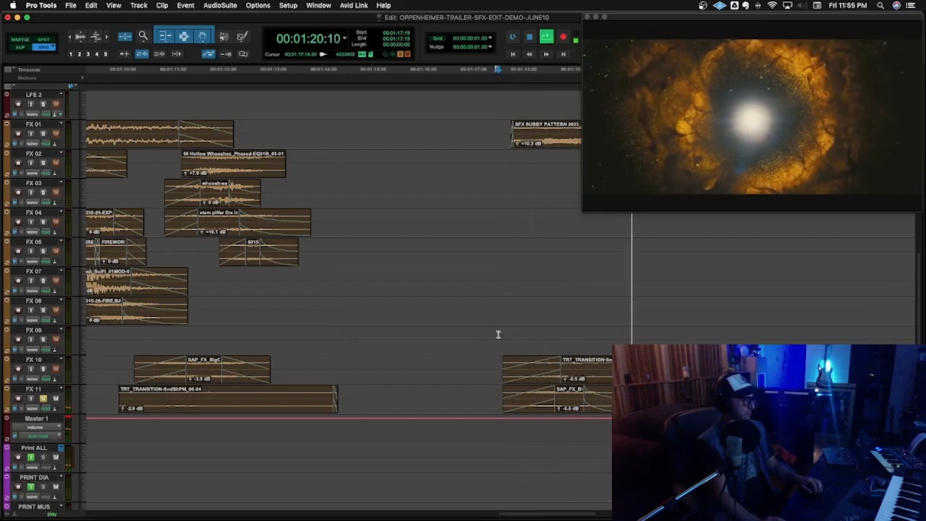
key("space")
left_click(609, 411)
key("space")
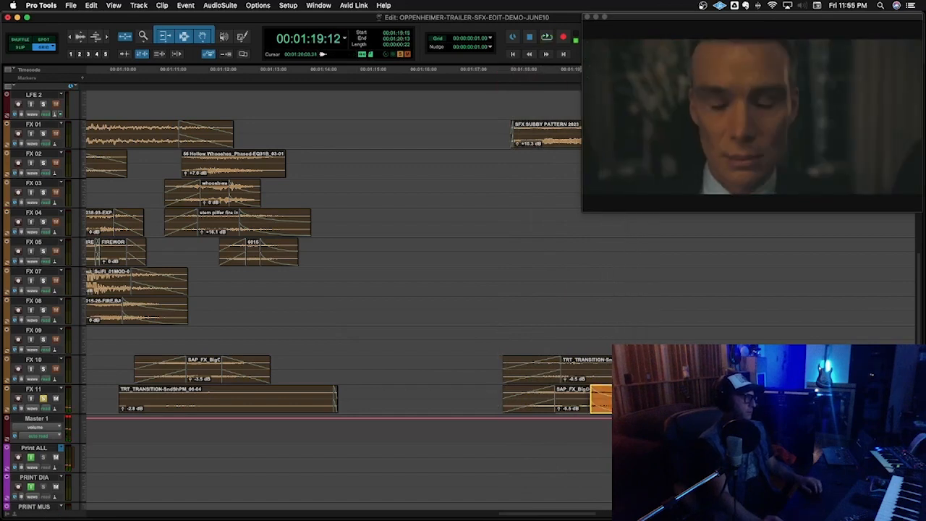
Step: Clear the FX 11 solo and play all layers together from 01:17:13
left_click(488, 393)
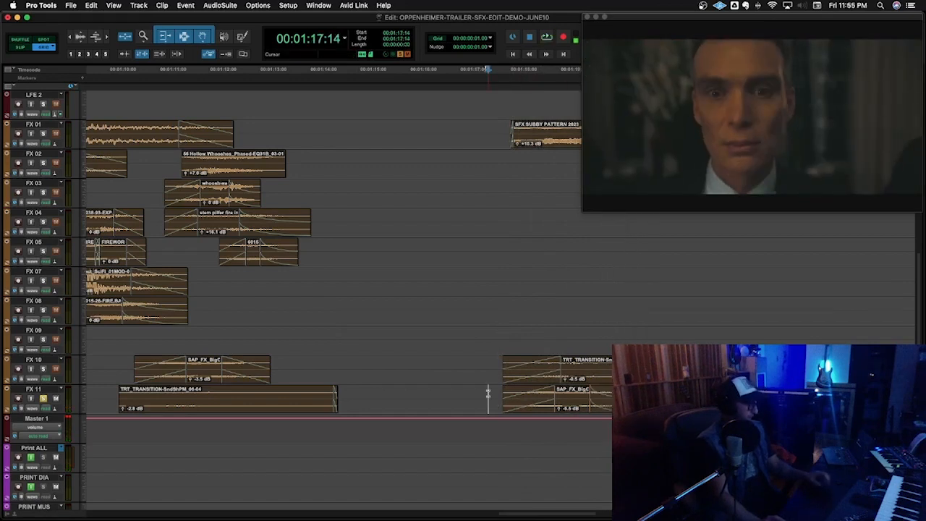
key("space")
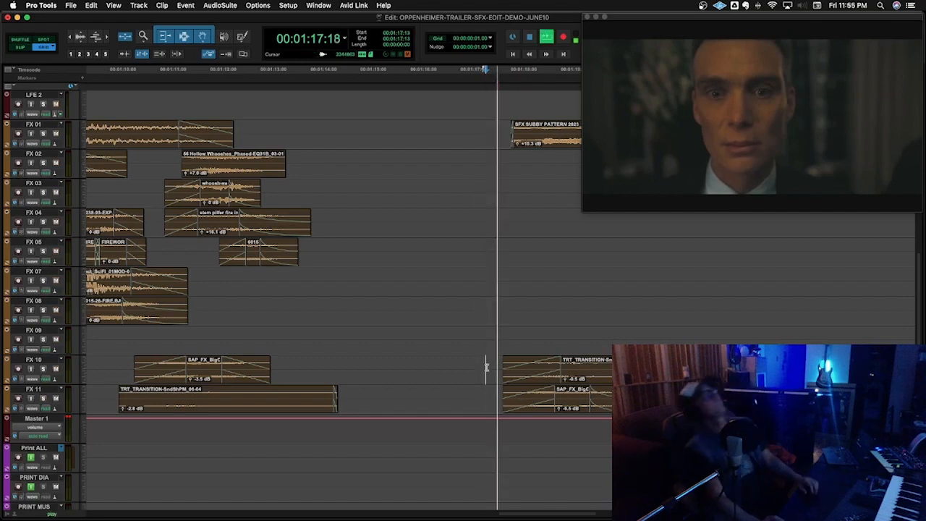
key("r")
key("r")
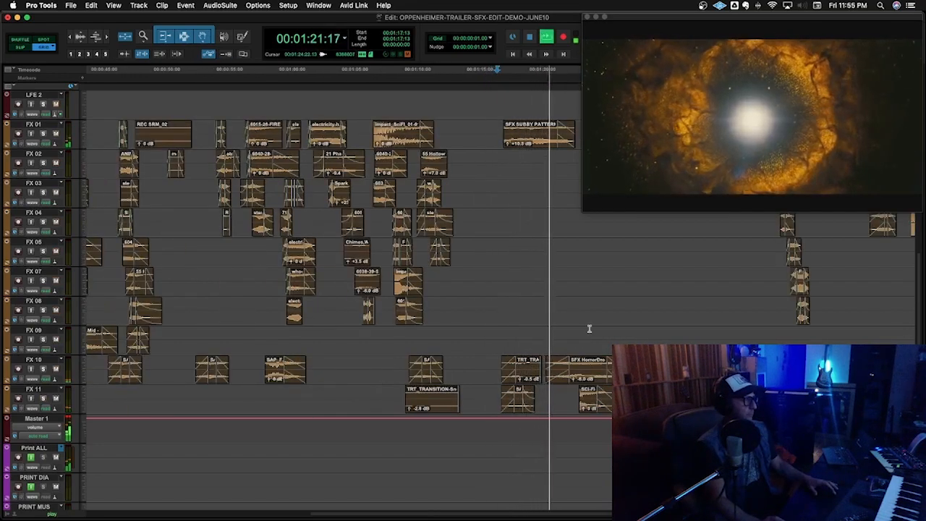
key("space")
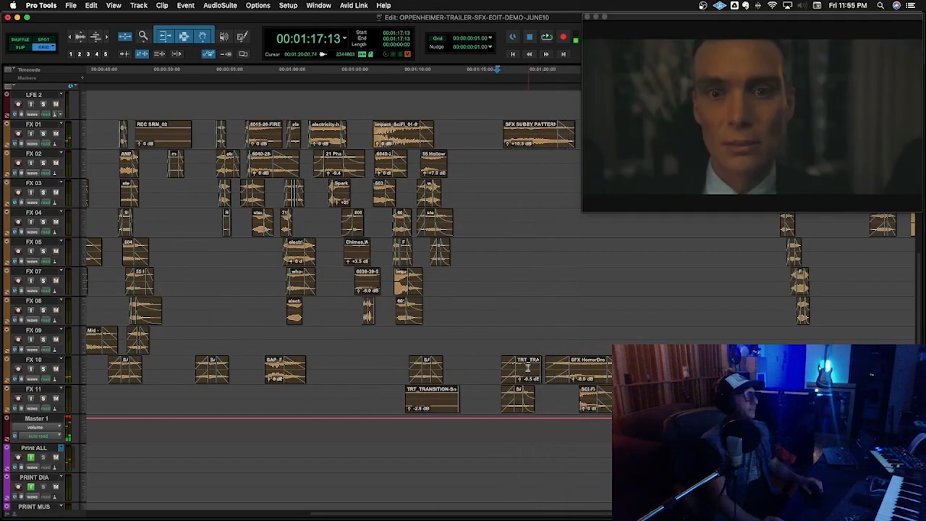
Step: Fade out the tail of FX 10's TRT_TRANSITION clip from 01:19:22 to 01:21:01 and play the result from 01:19:18
key("t")
key("t")
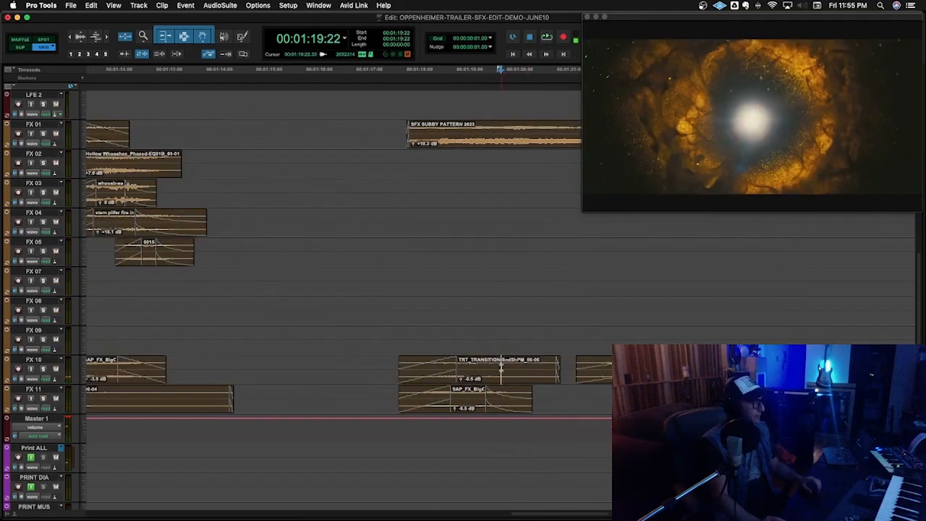
left_click_drag(501, 368, 557, 369)
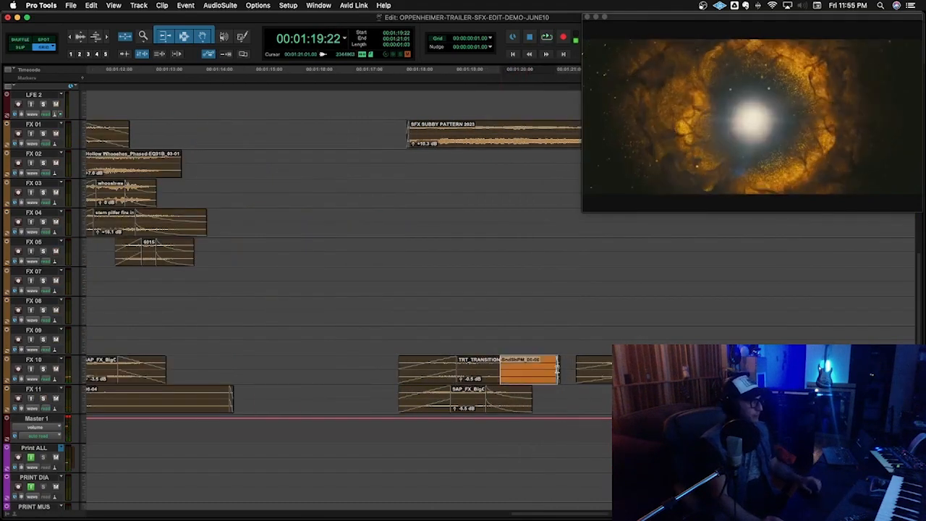
left_click(492, 331)
key("space")
key("r")
key("r")
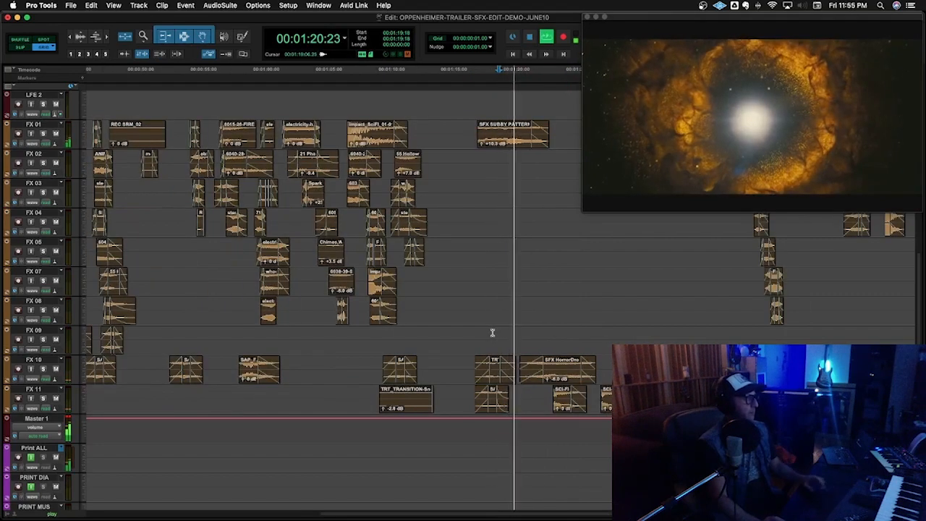
Step: Lengthen the fade-out on FX 01's SUBBY PATTERN clip and play all layers from 01:19:04
key("space")
left_click_drag(515, 127, 560, 134)
left_click(491, 96)
key("space")
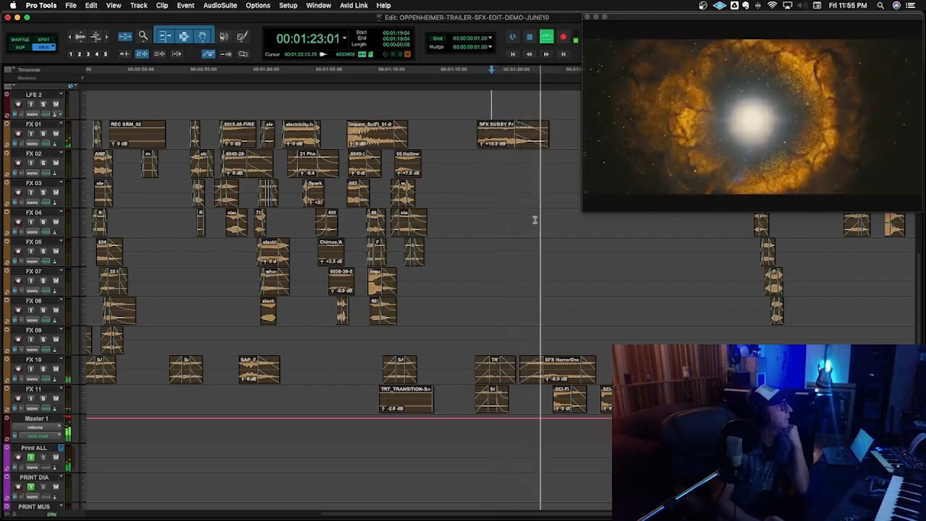
Step: Play the title card's LFE 1 hit with all layers from 01:23:22
scroll(553, 297, "up", 5)
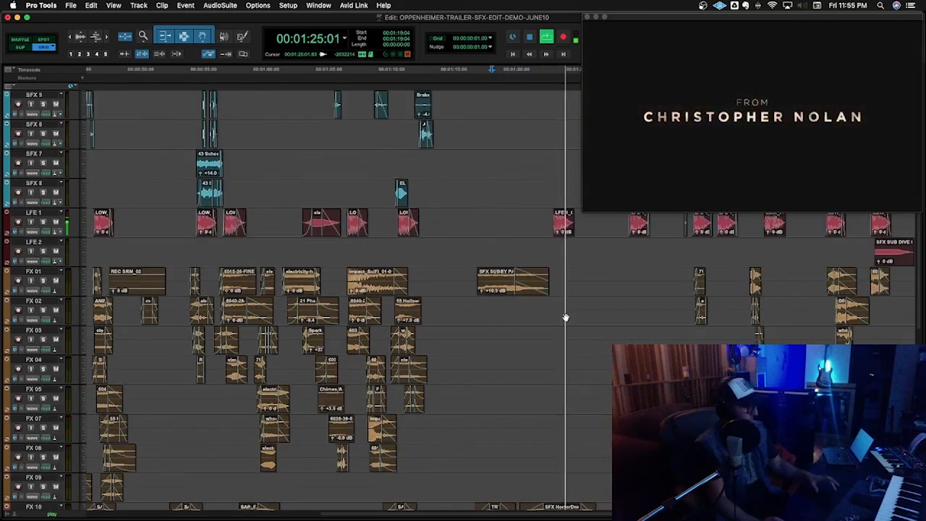
key("super+bracketleft")
key("space")
left_click(526, 249)
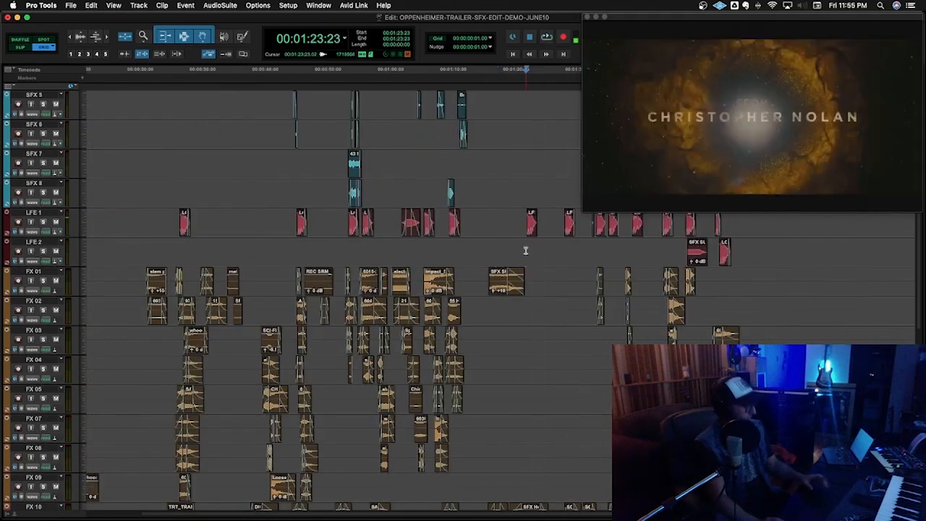
key("super+bracketright")
key("super+bracketright")
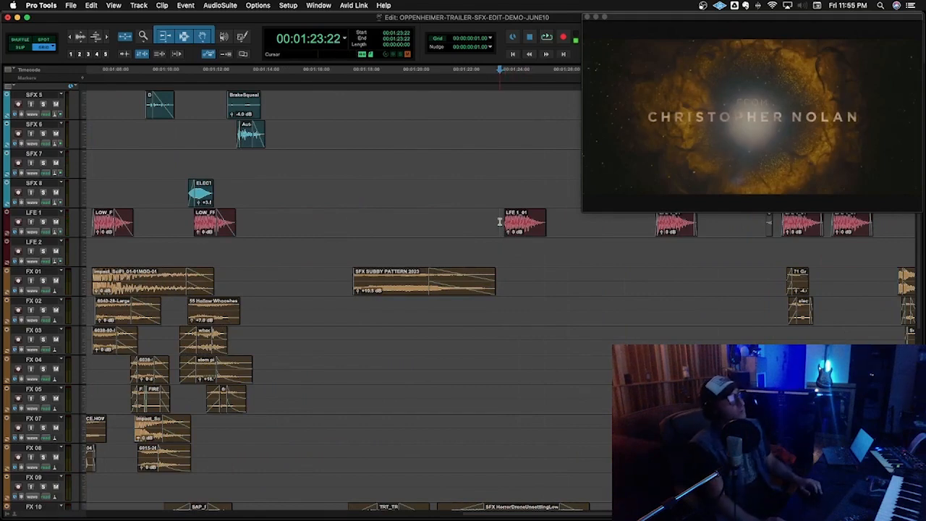
key("space")
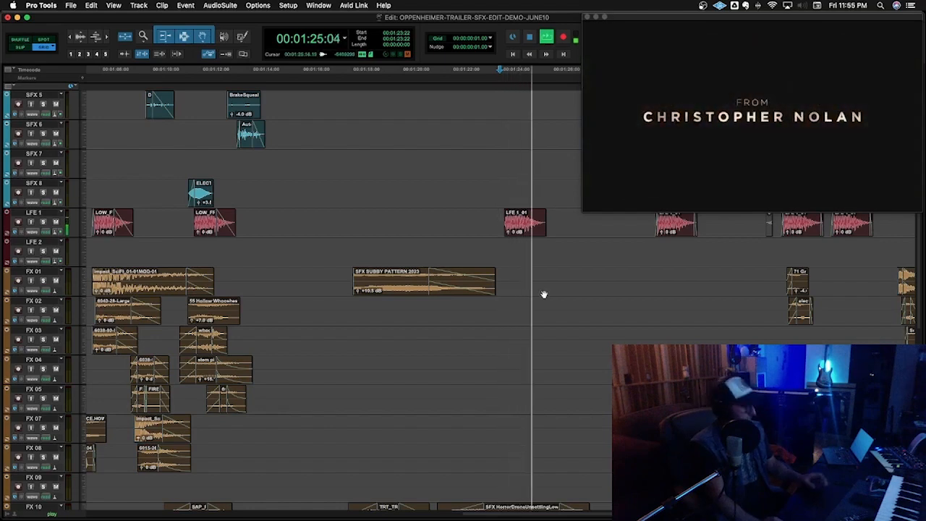
Step: Look over the SFX tracks above LFE 1 and mark the empty stretch on SFX 1 from 01:26:06 to 01:28:22
key("super+bracketleft")
scroll(554, 314, "up", 8)
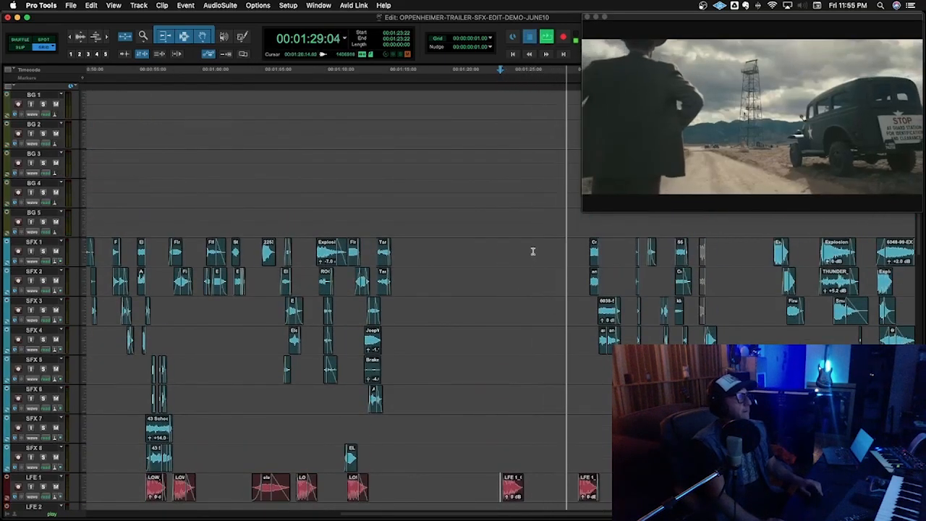
left_click_drag(529, 251, 563, 251)
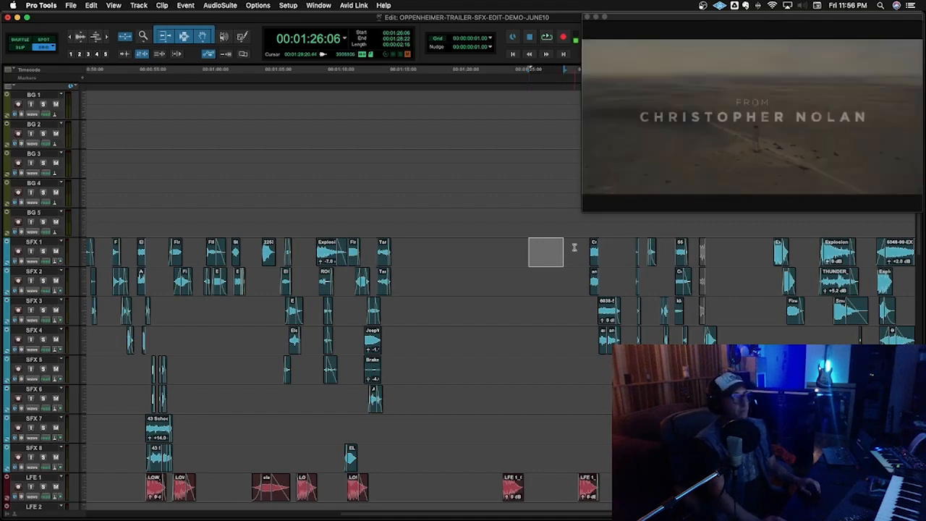
Step: Play all layers of the bomb tower scene from 01:30:03, just ahead of the SFX 1 Crane clip
left_click(575, 251)
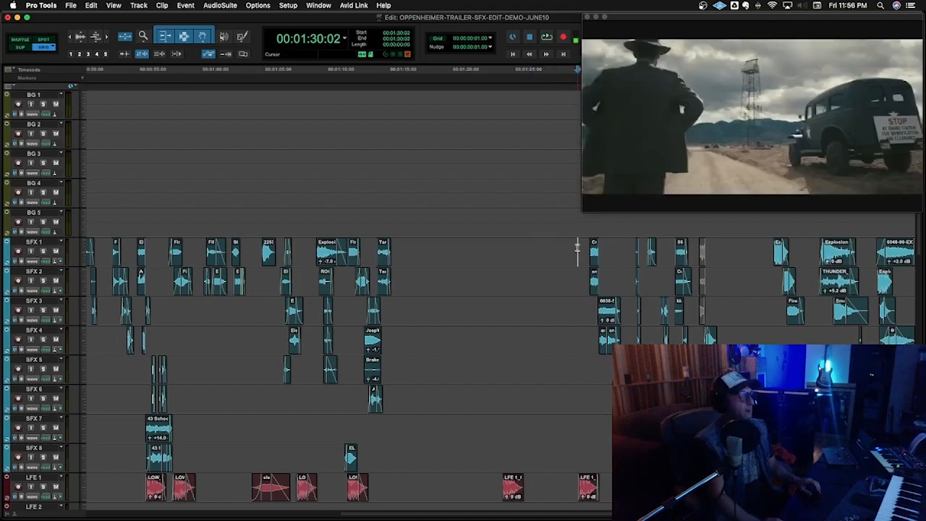
key("super+bracketright")
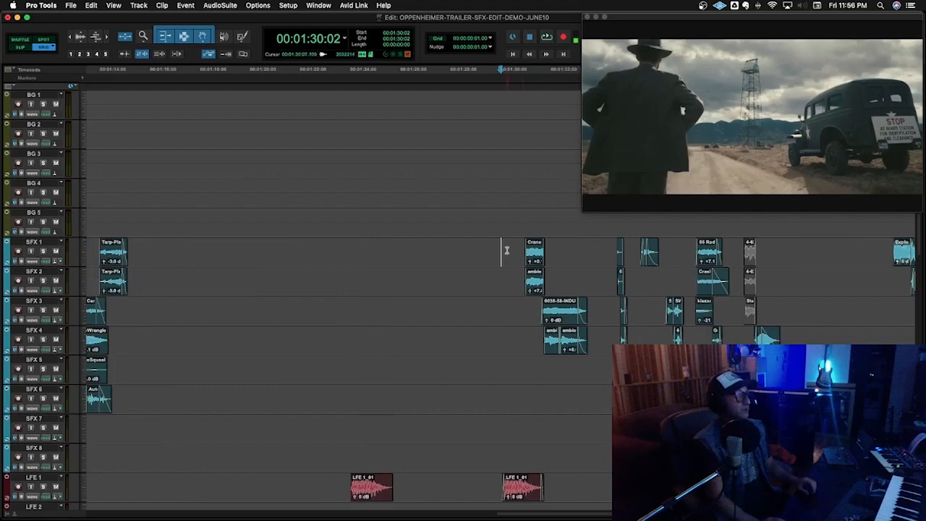
key("space")
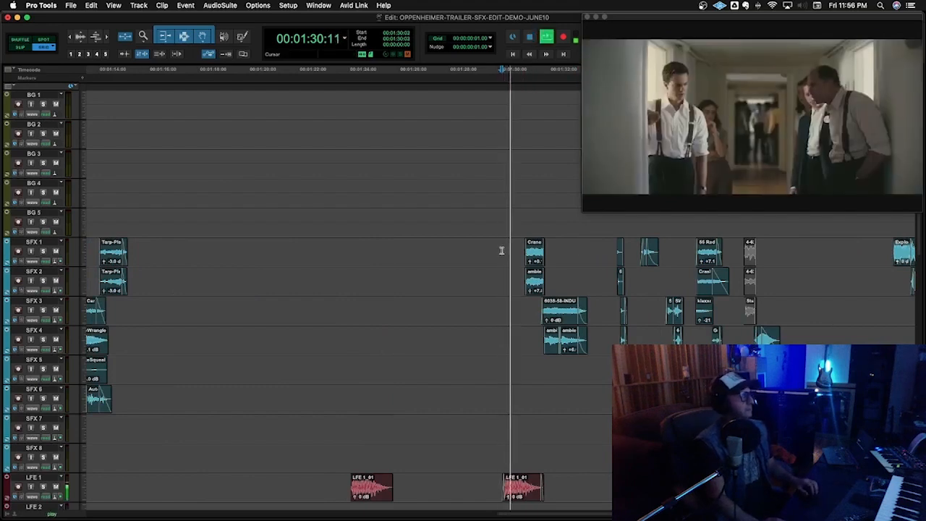
key("space")
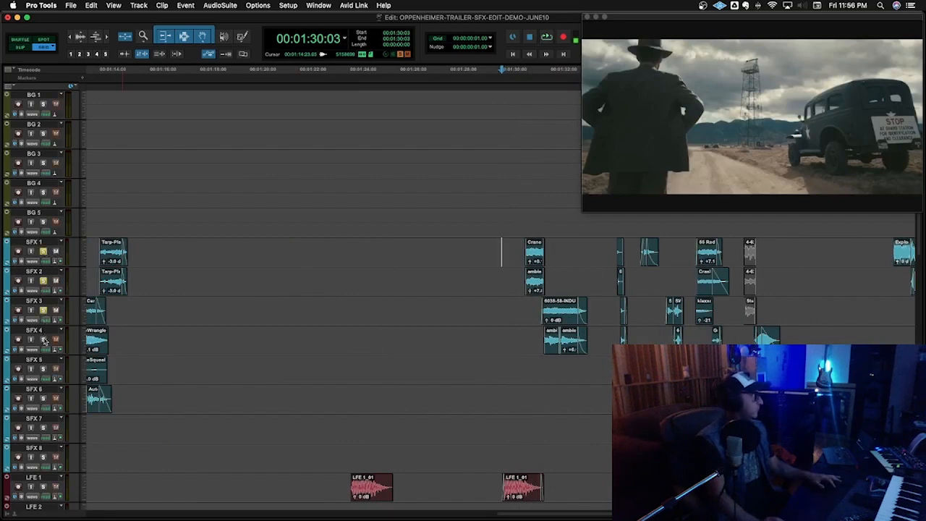
Step: Solo SFX 1 through SFX 4 and audition their clips from 01:30:22
left_click(521, 245)
key("space")
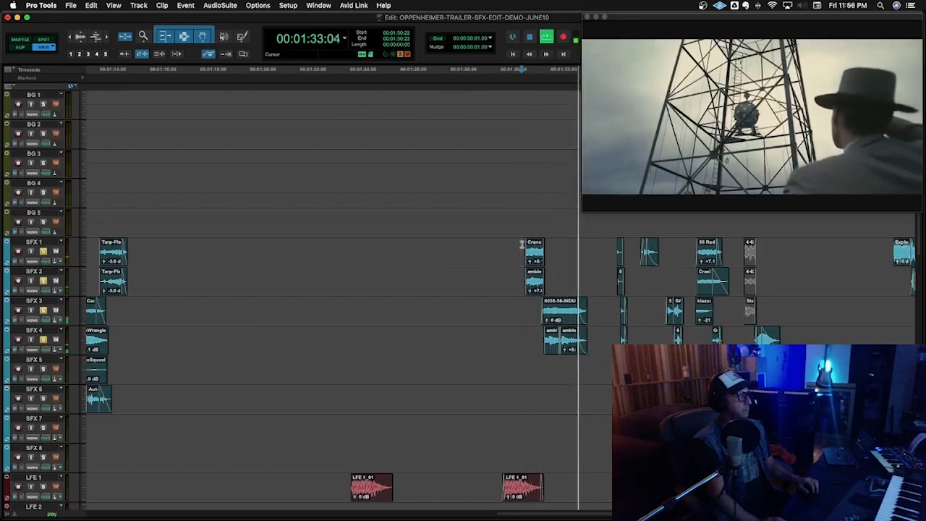
key("space")
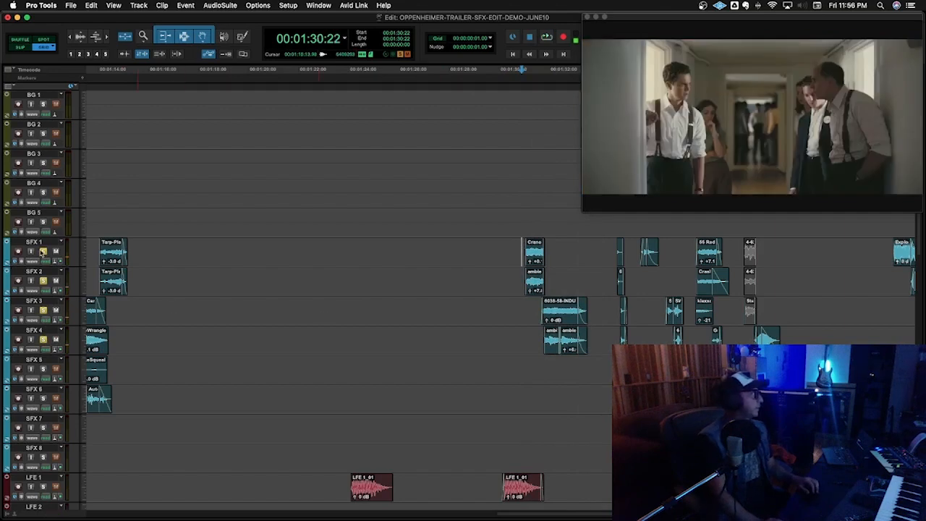
Step: Clear the SFX solos, solo FX 11, and audition its SCI-FI-HIT clip from 01:27:15
scroll(454, 389, "down", 10)
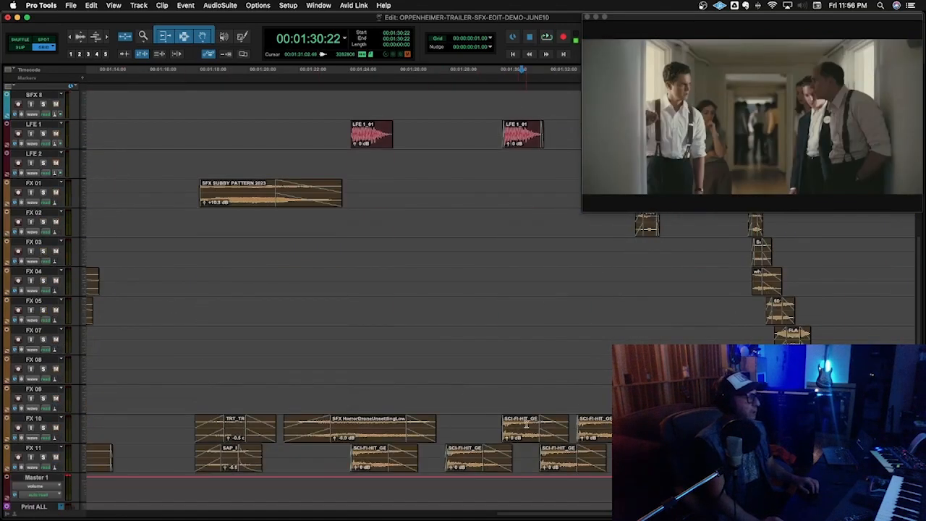
left_click(444, 421)
key("shift+s")
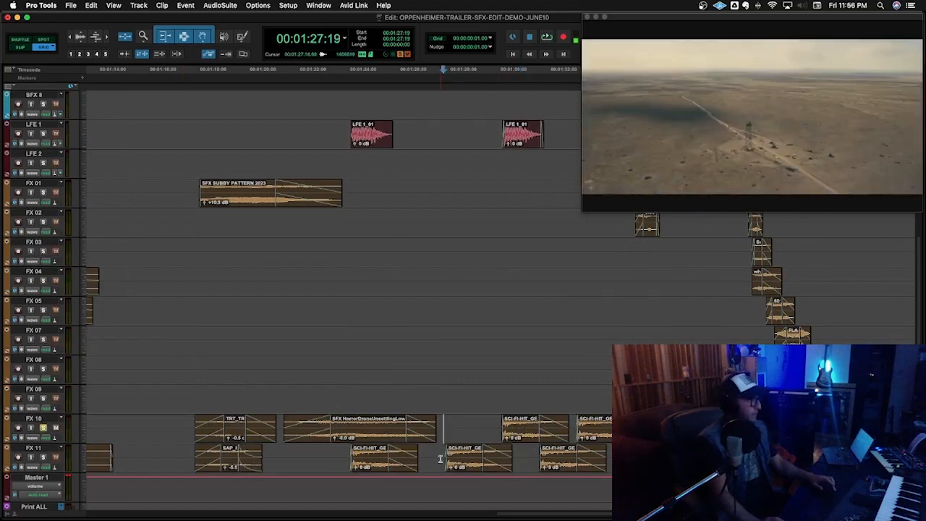
key("space")
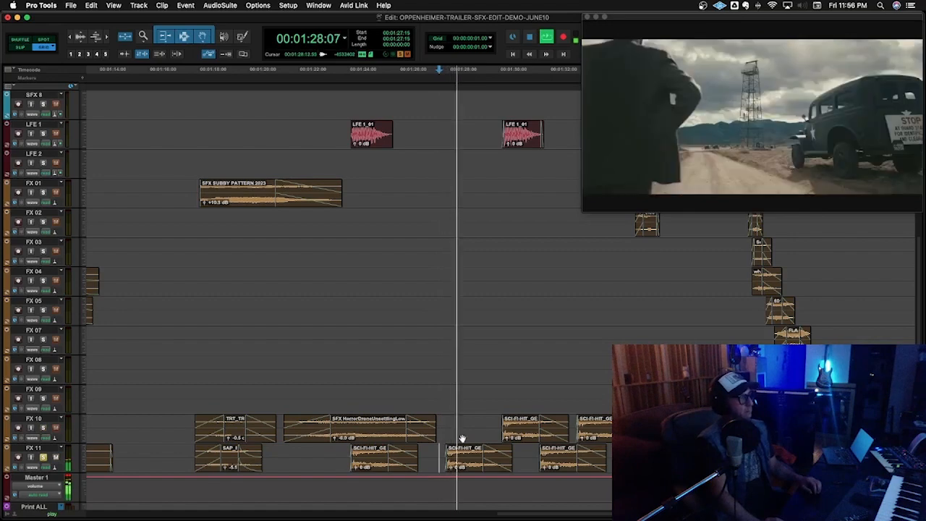
Step: Solo FX 10 together with FX 11 and audition their alternating SCI-FI-HIT clips from 01:27:16
left_click(498, 428)
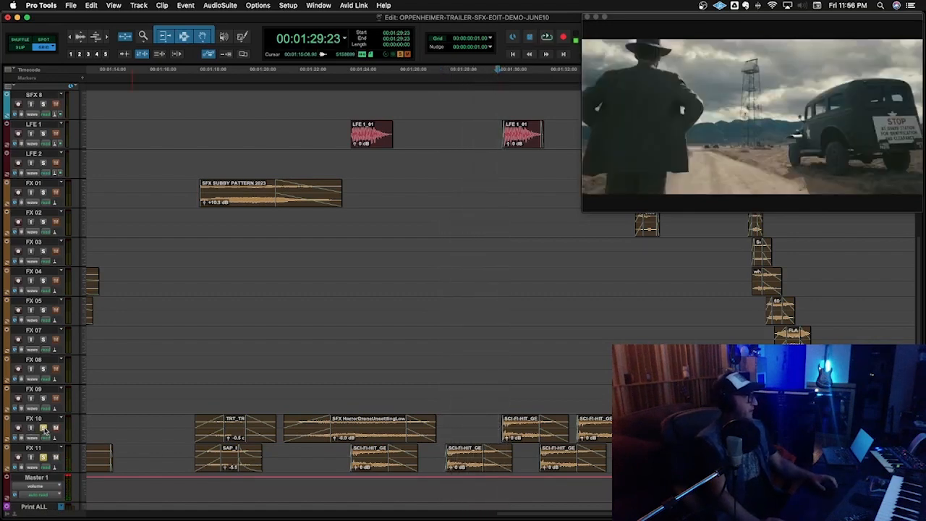
left_click(440, 421)
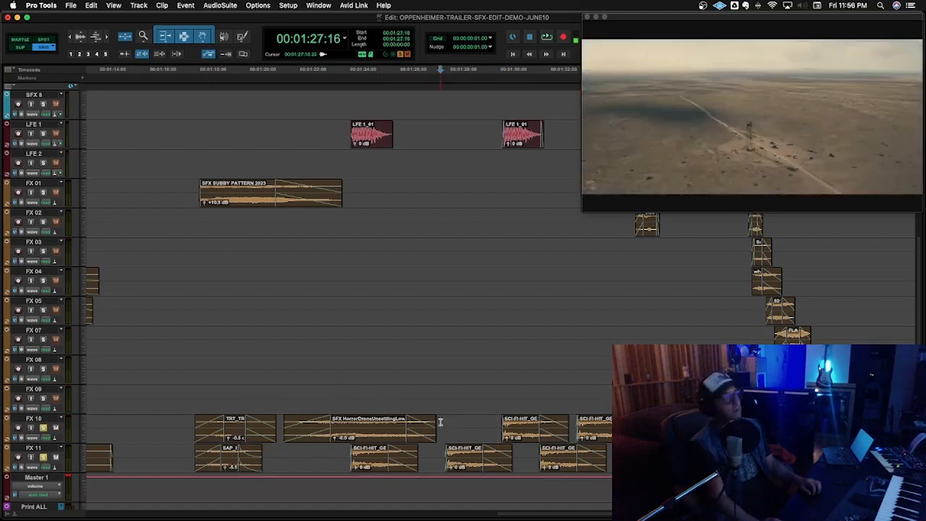
key("space")
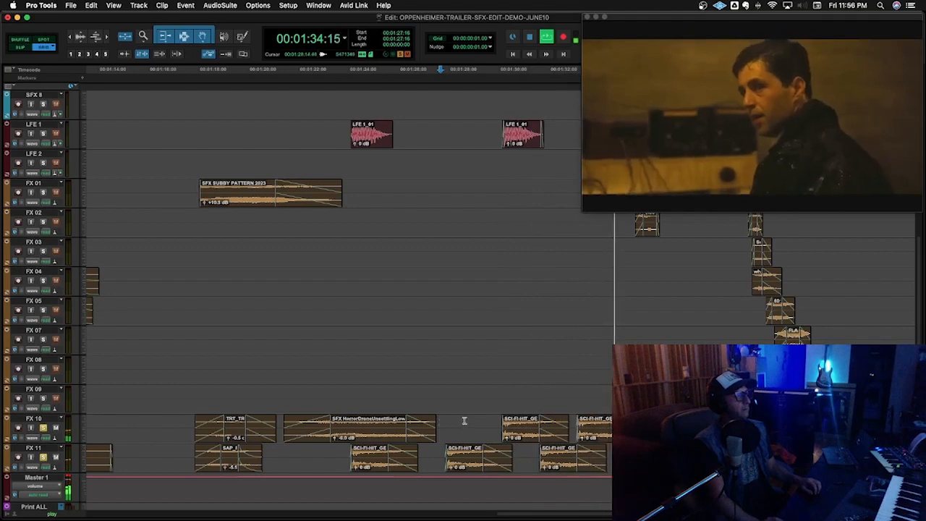
key("space")
Step: Clear the FX 10 and FX 11 solos and play all layers of the bomb tower scene from 01:31:04
left_click(572, 394)
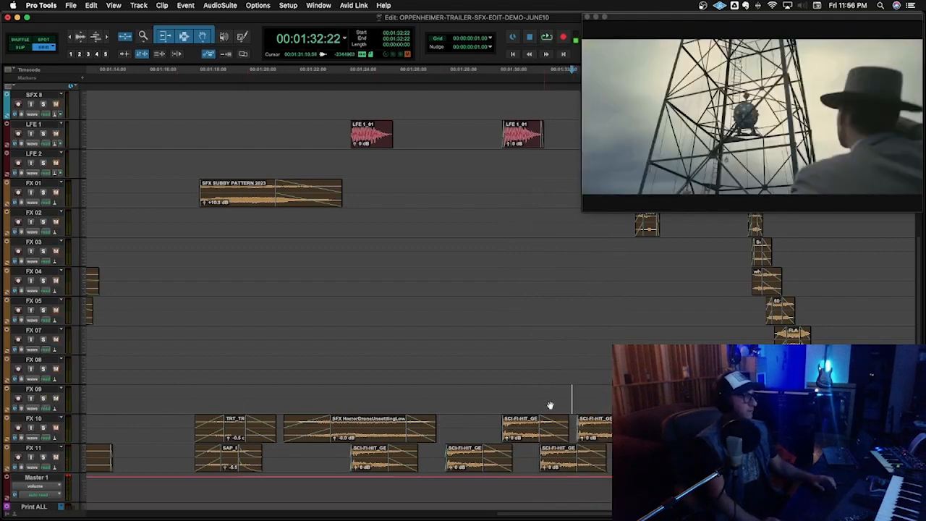
left_click(540, 389)
key("r")
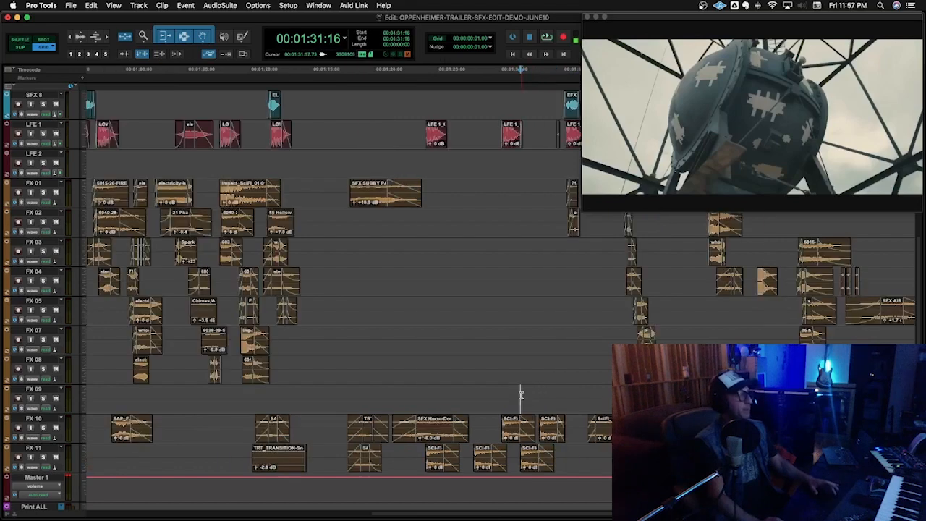
scroll(520, 395, "up", 5)
scroll(524, 382, "up", 4)
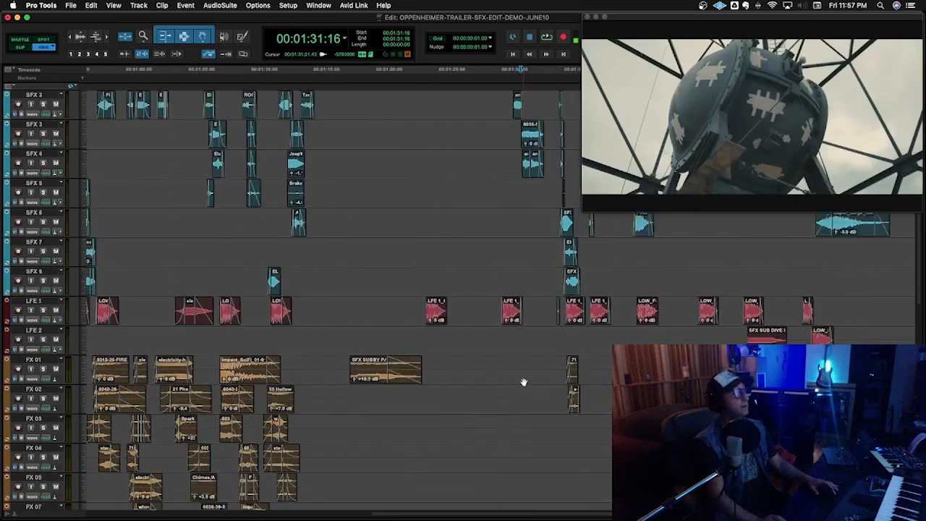
key("t")
left_click(471, 278)
key("space")
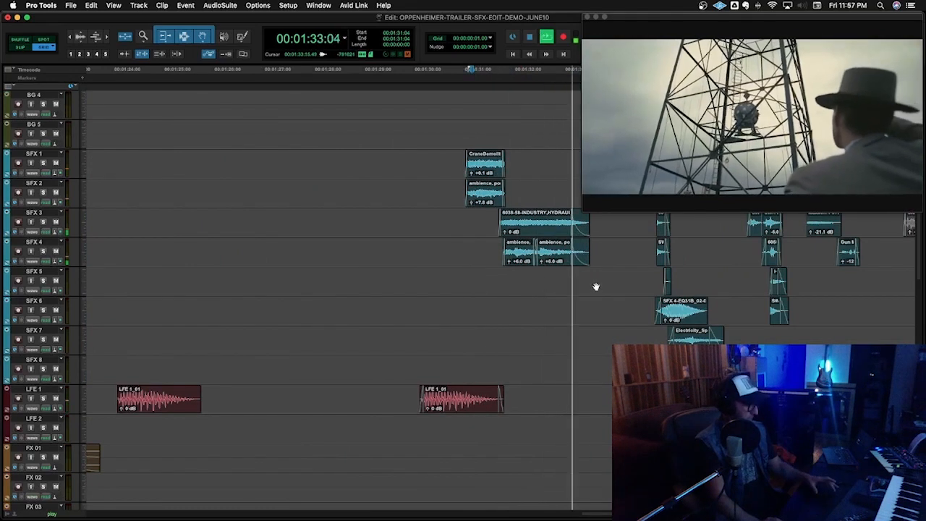
key("r")
key("r")
key("space")
Step: Play all layers of the switch and electricity scene from 01:34:16, just ahead of its first SFX 1 clip
left_click(535, 274)
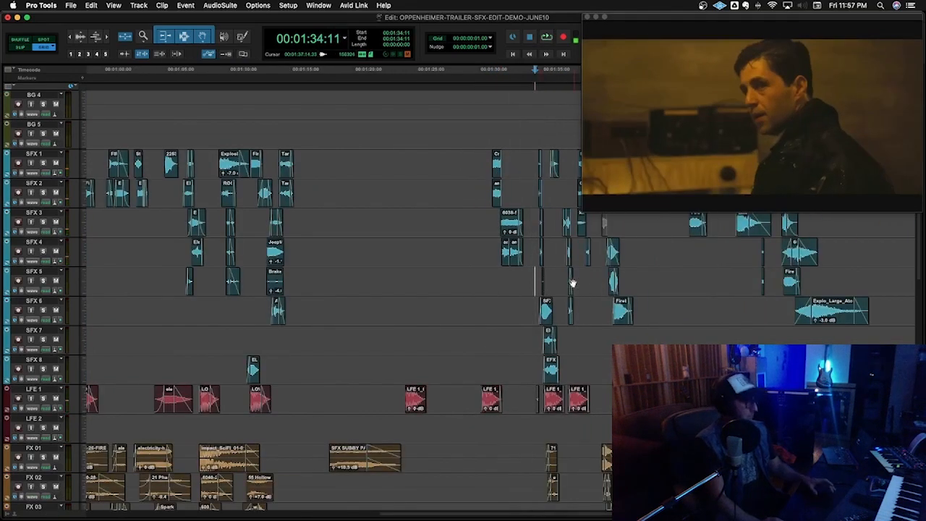
left_click(553, 277)
key("t")
key("t")
key("t")
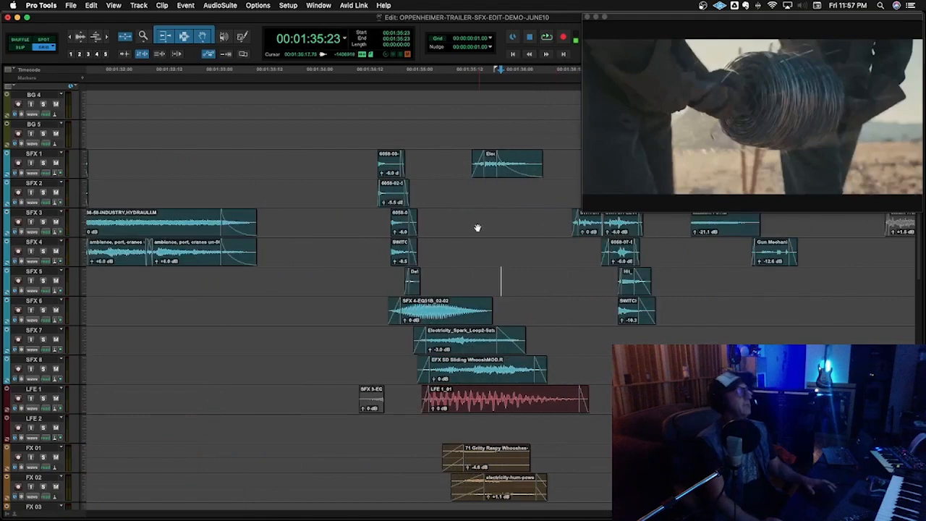
left_click(373, 160)
key("space")
key("space")
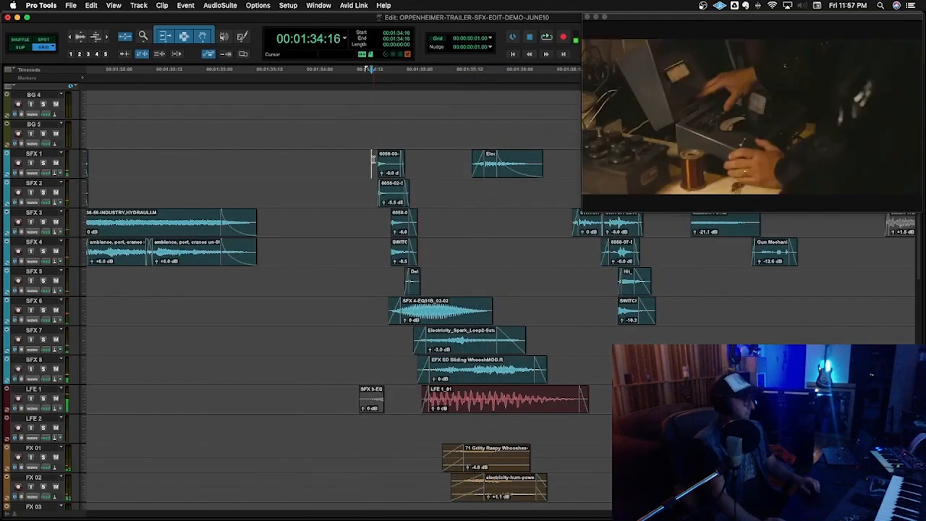
Step: Solo SFX 1 and SFX 2 one at a time and audition their short clips from 01:34:17
key("shift+s")
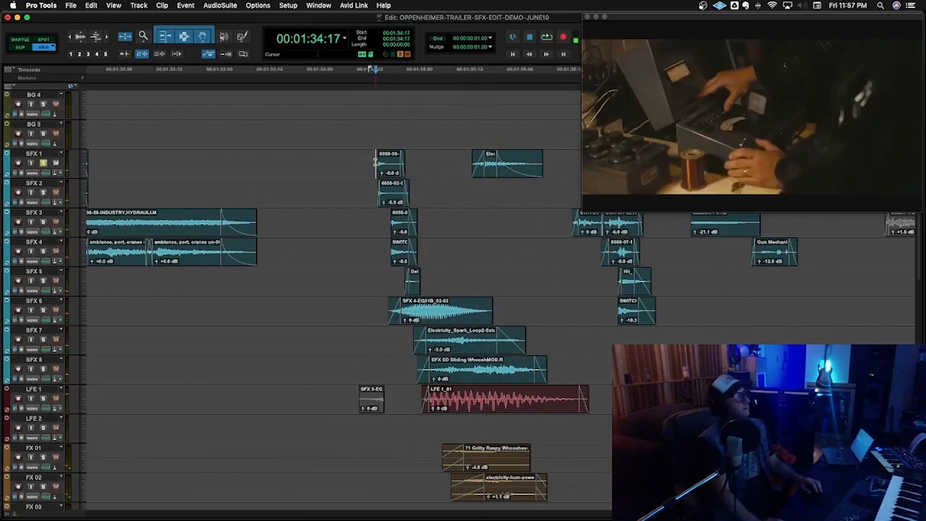
key("space")
key("space")
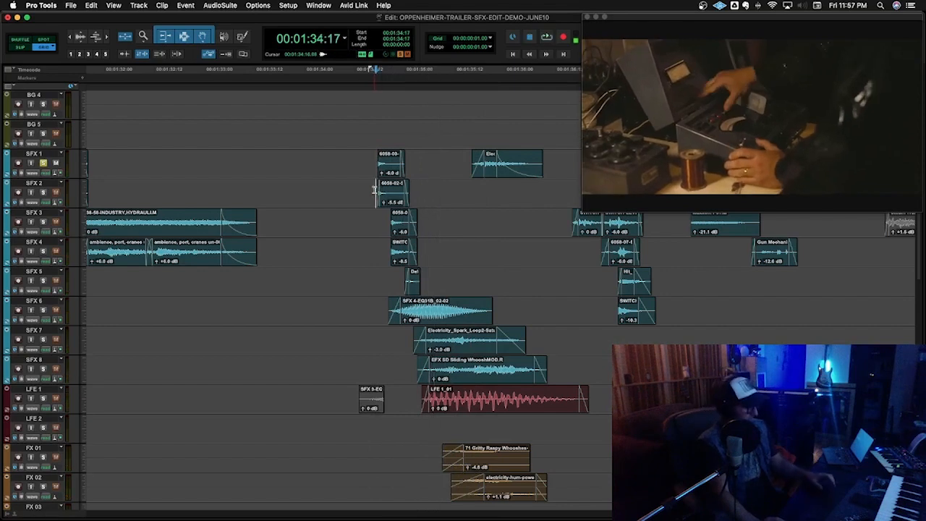
key("space")
key("space")
Step: Solo SFX 3 and SFX 4 one at a time and audition their switch clips from 01:34:19
left_click(383, 230)
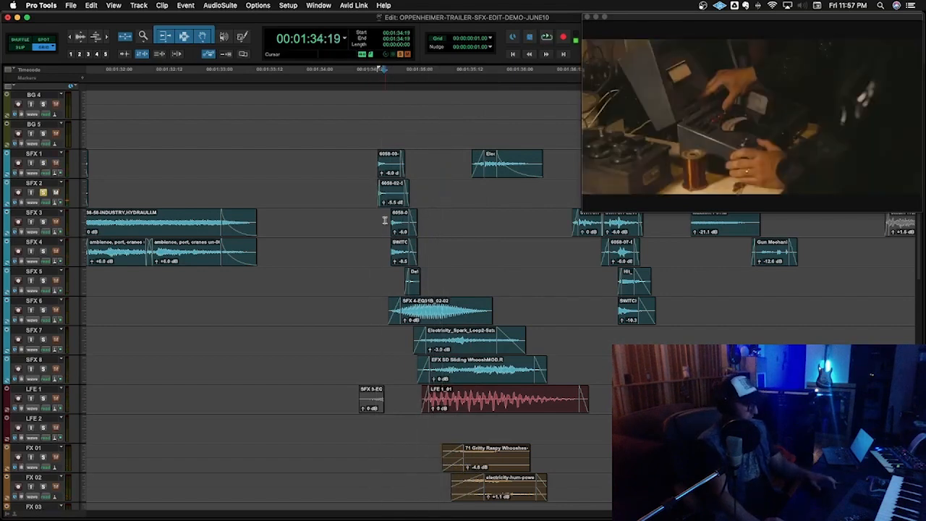
key("shift+s")
key("space")
key("space")
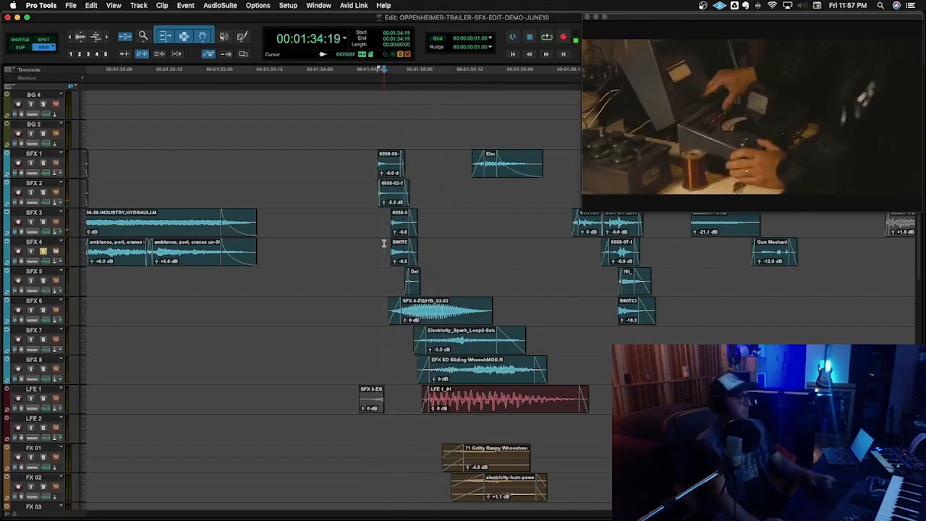
key("space")
key("space")
Step: Audition the soloed SFX 5 clip from 01:34:21 and the soloed SFX 6 clip from 01:34:19
left_click(391, 276)
key("shift+s")
key("space")
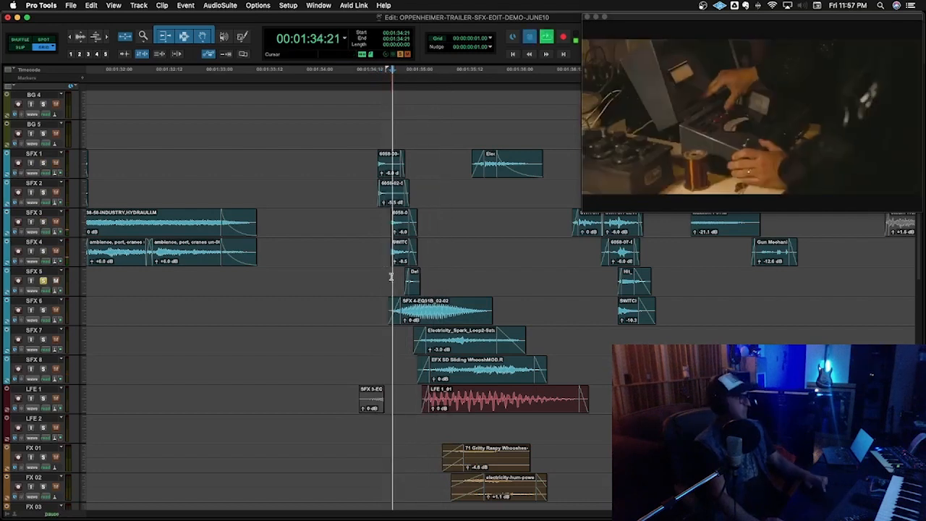
key("space")
left_click(385, 308)
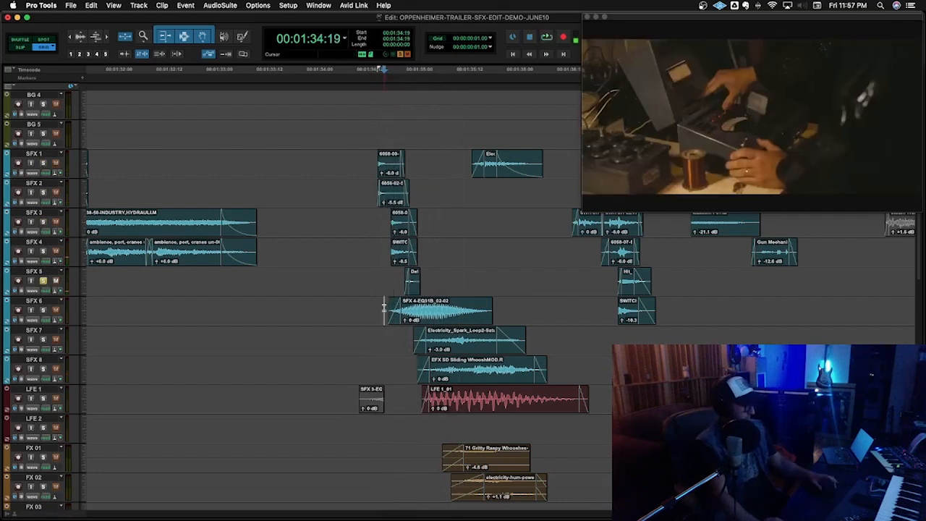
key("shift+s")
key("space")
key("space")
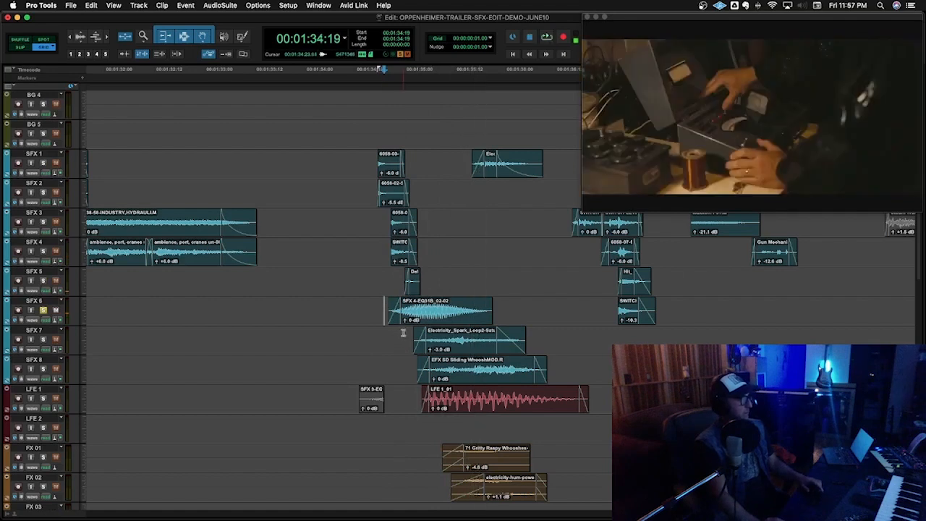
Step: Solo SFX 7 and SFX 8 one at a time and audition the electricity spark and sliding whoosh clips from 01:35:01
left_click(405, 334)
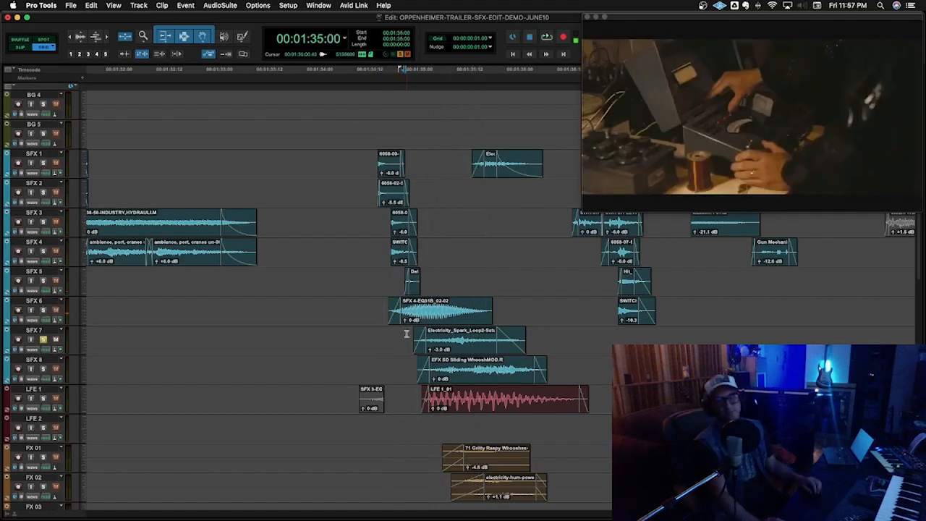
left_click(408, 334)
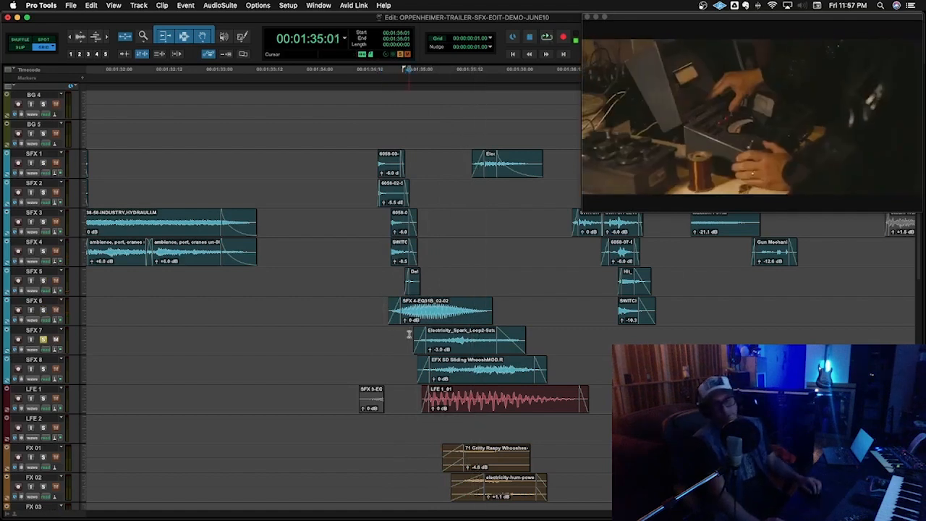
key("space")
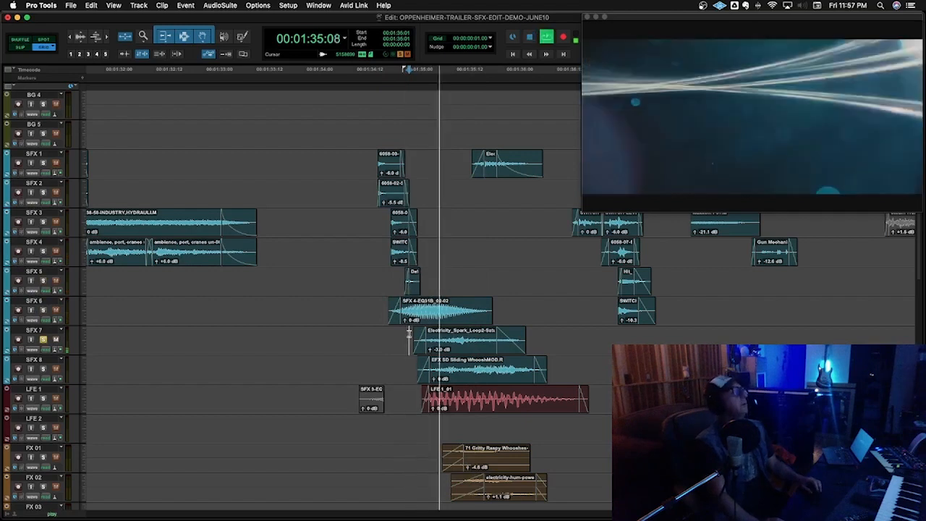
key("space")
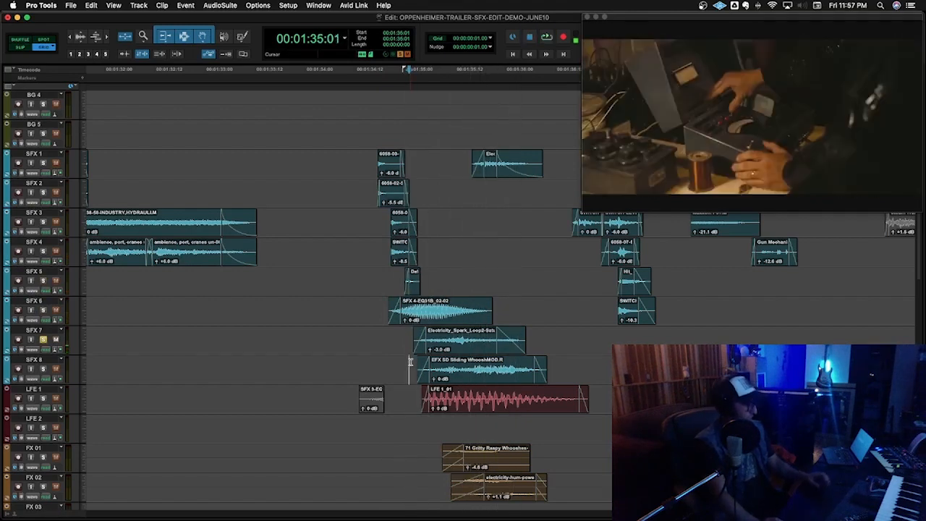
key("shift+s")
key("space")
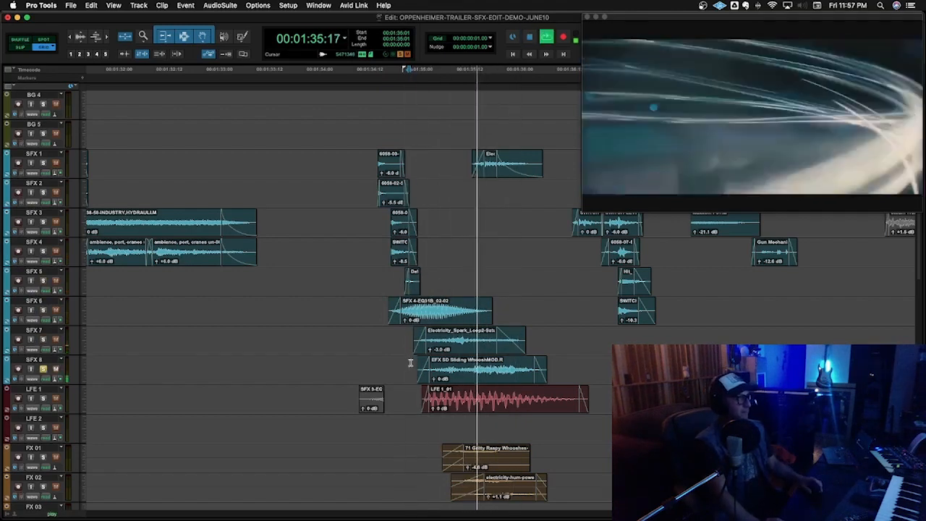
key("space")
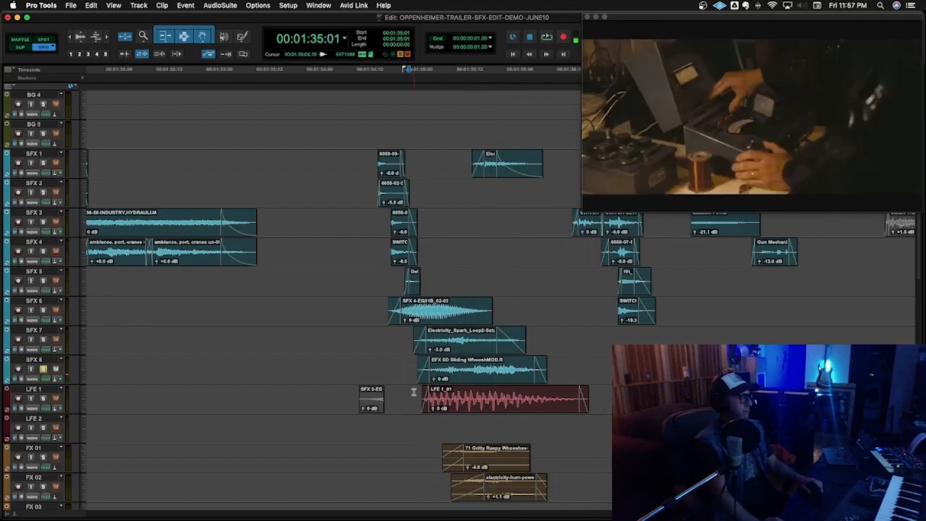
Step: Solo LFE 1 and audition its low-frequency hit from 01:35:02
left_click(413, 392)
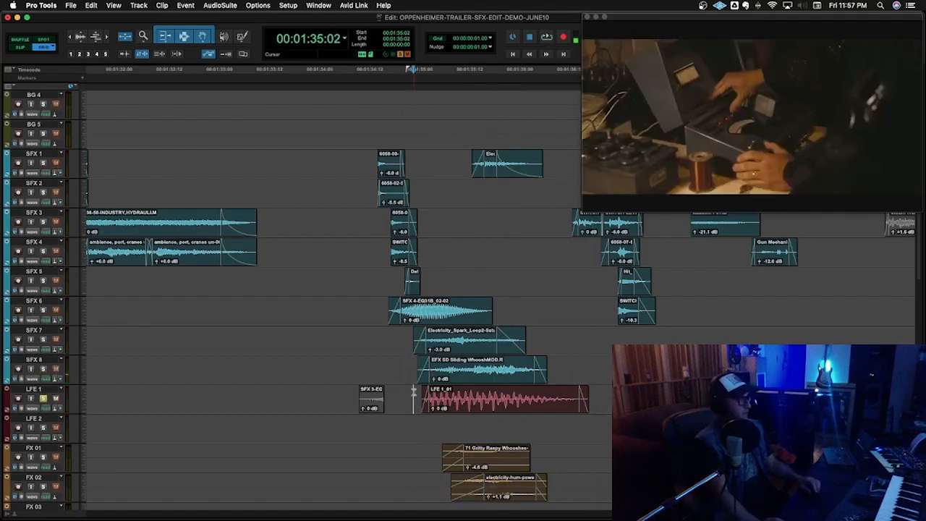
key("space")
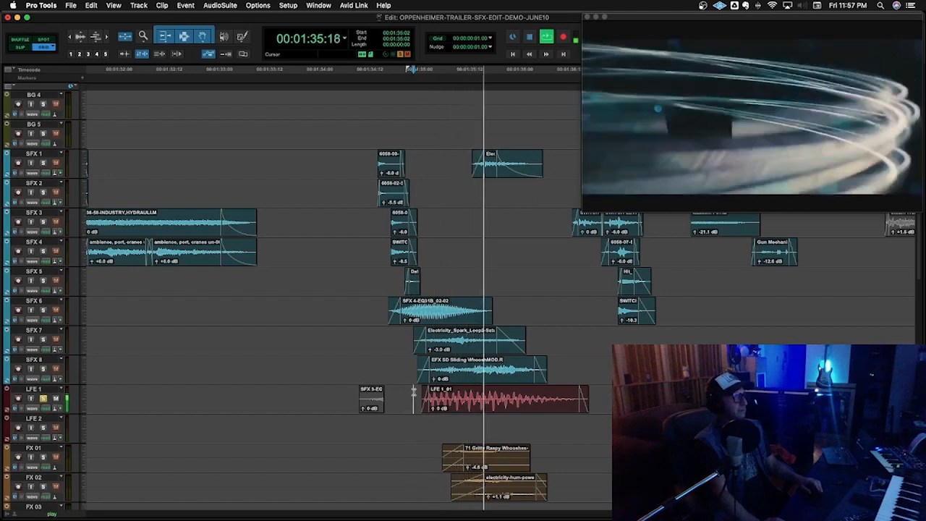
key("space")
Step: Audition the soloed FX 01 Gritty Raspy Whooshes clip from 01:35:08 and the soloed FX 02 electricity hum from 01:35:10
scroll(407, 407, "down", 2)
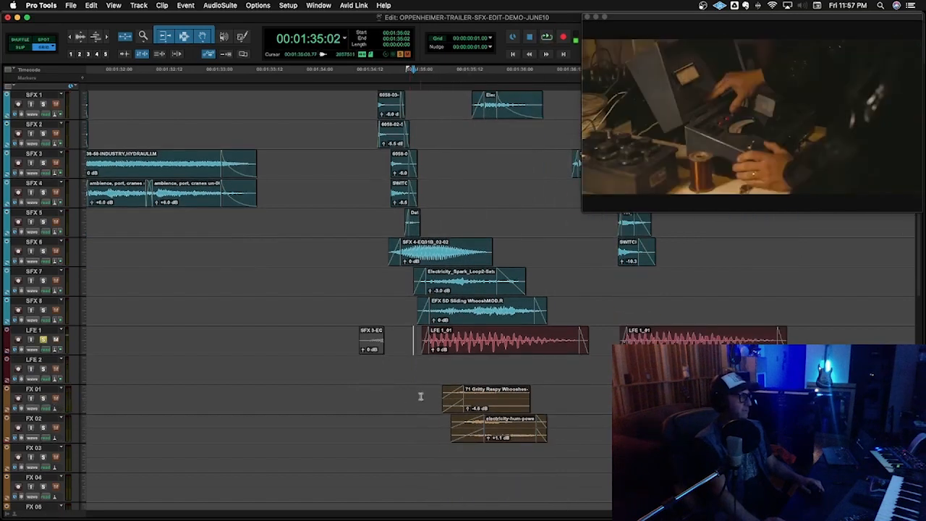
left_click(436, 391)
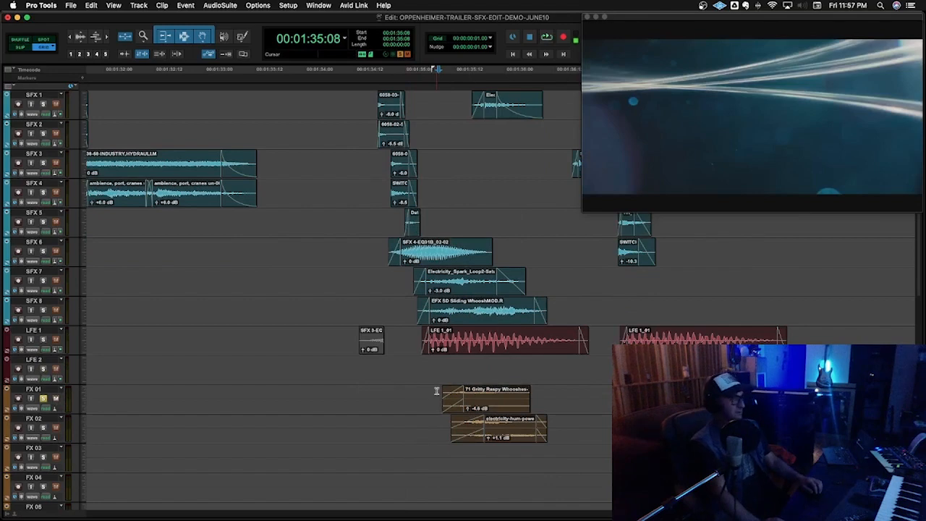
key("space")
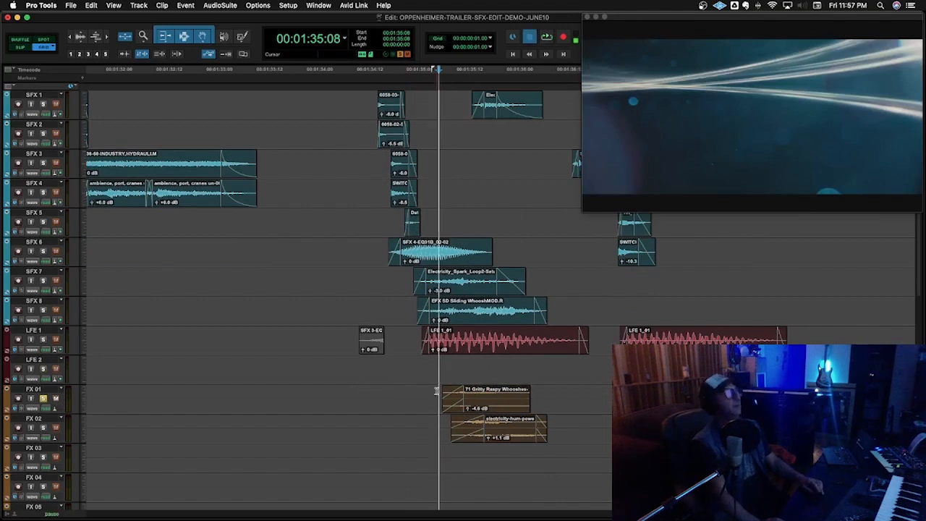
key("space")
left_click(447, 427)
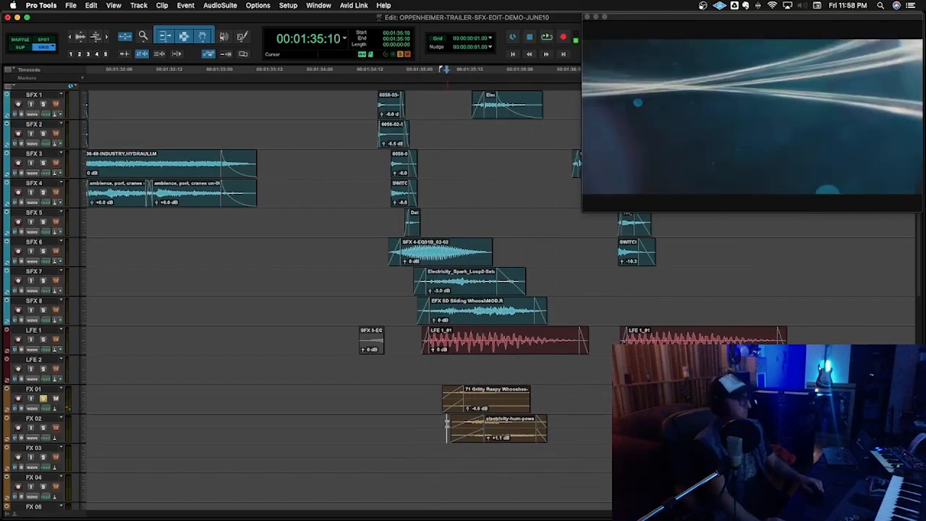
key("space")
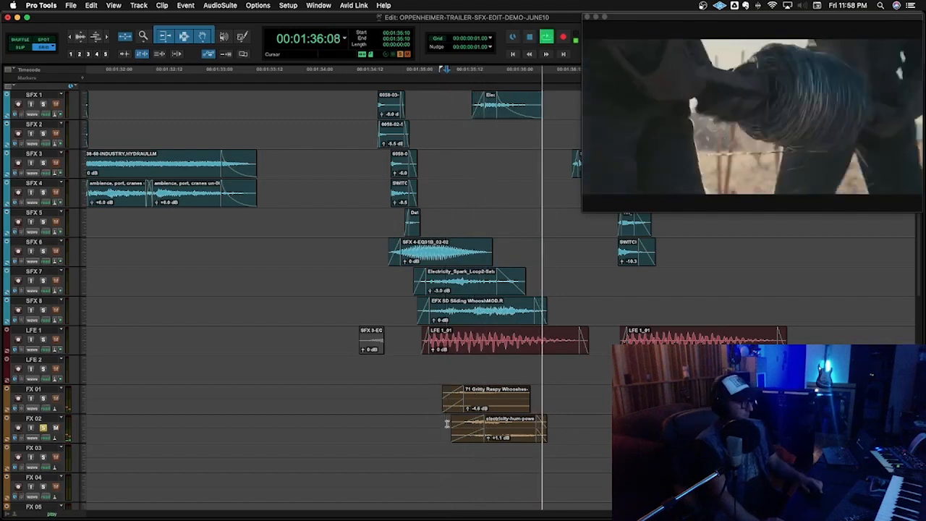
key("space")
Step: Clear the solos and play all layers of the switch and electricity scene together from 01:34:14
left_click(364, 251)
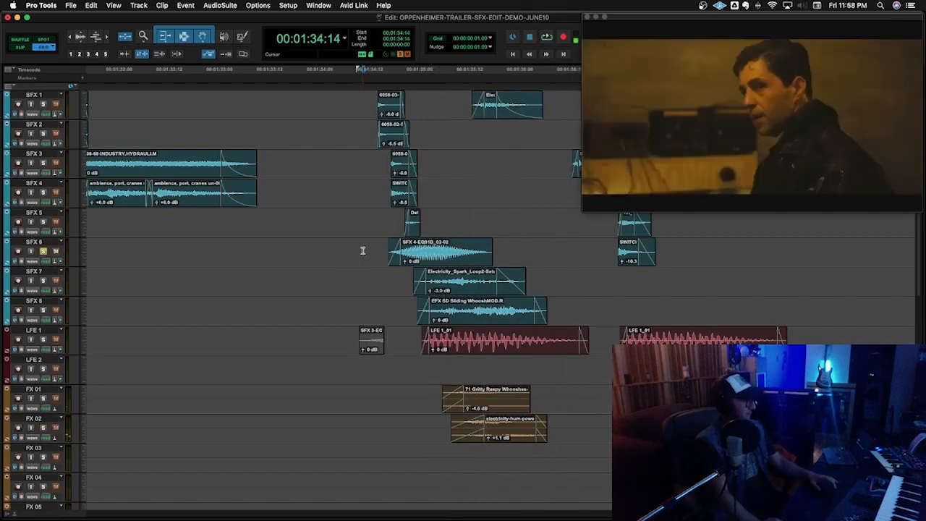
key("space")
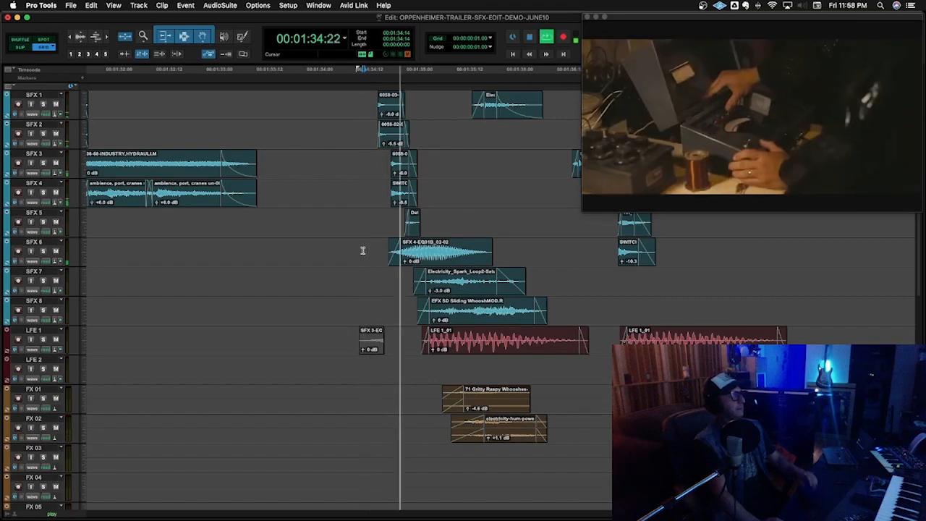
key("r")
key("r")
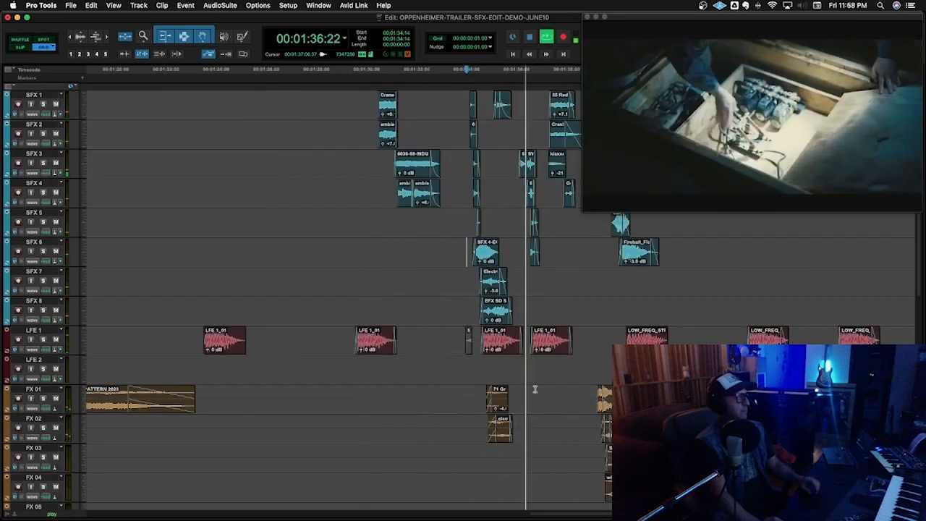
scroll(557, 386, "up", 3)
key("space")
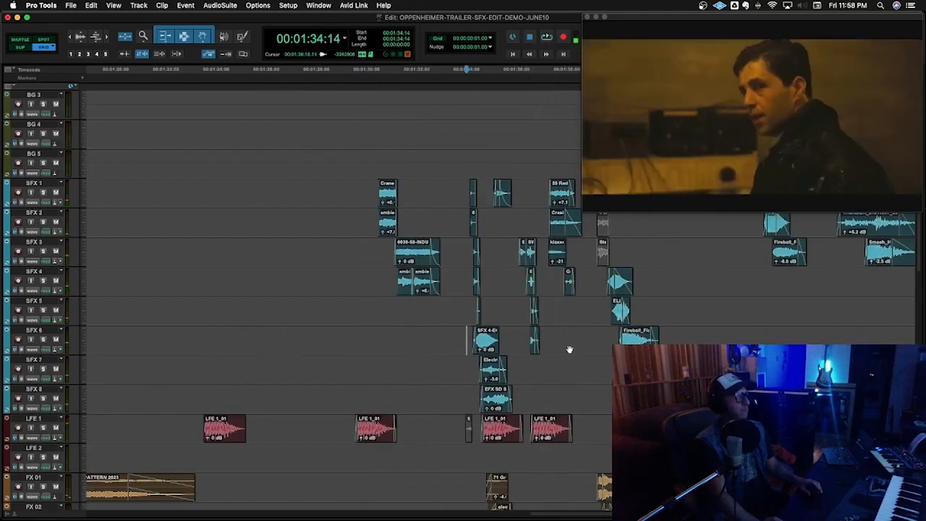
Step: Play all layers of the following switch and klaxon section from 01:36:16 and place the cursor at 01:36:17
left_click(562, 310)
key("t")
key("t")
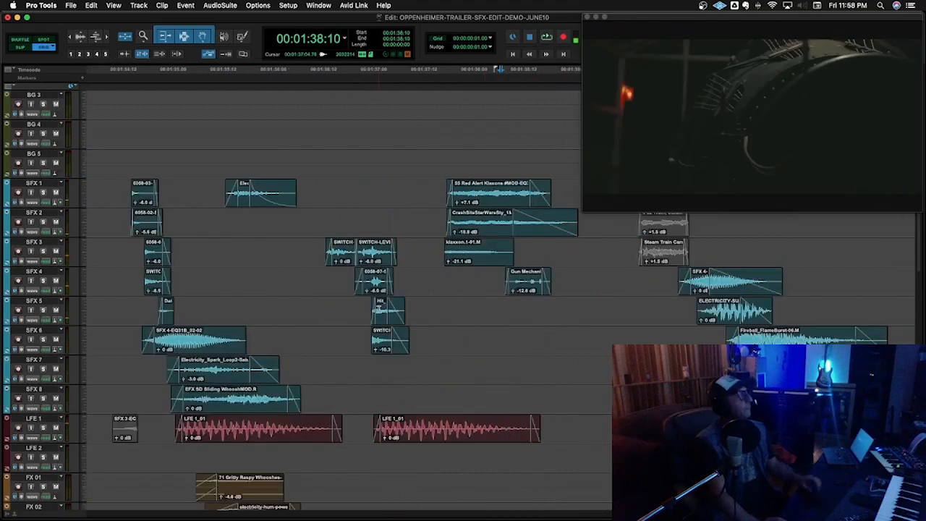
key("space")
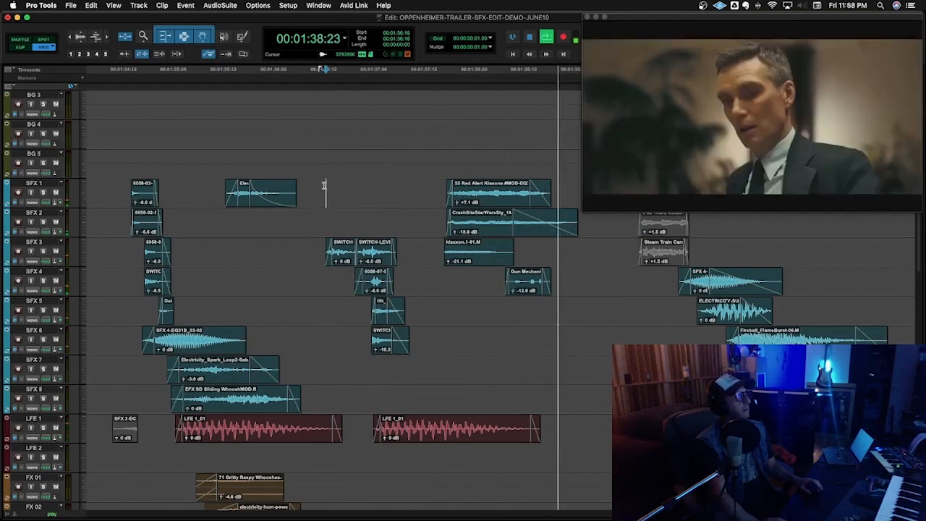
key("space")
key("r")
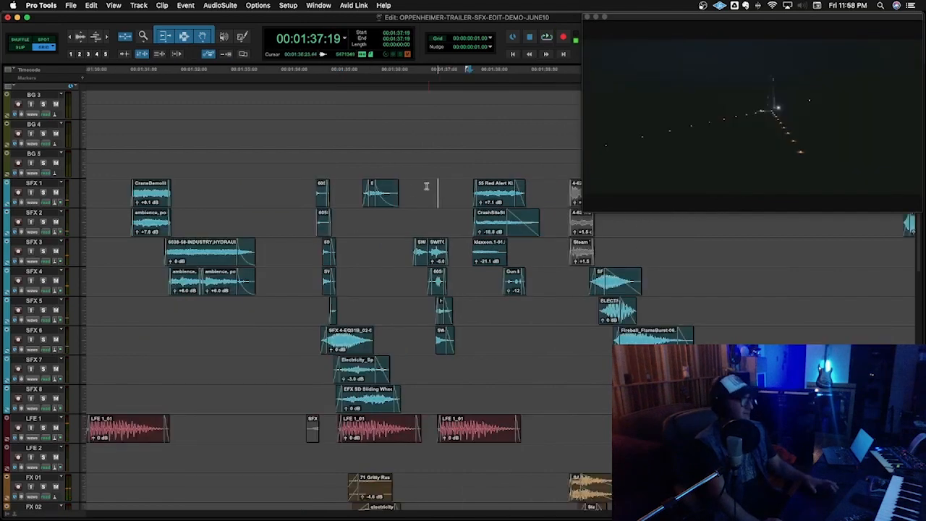
left_click(415, 185)
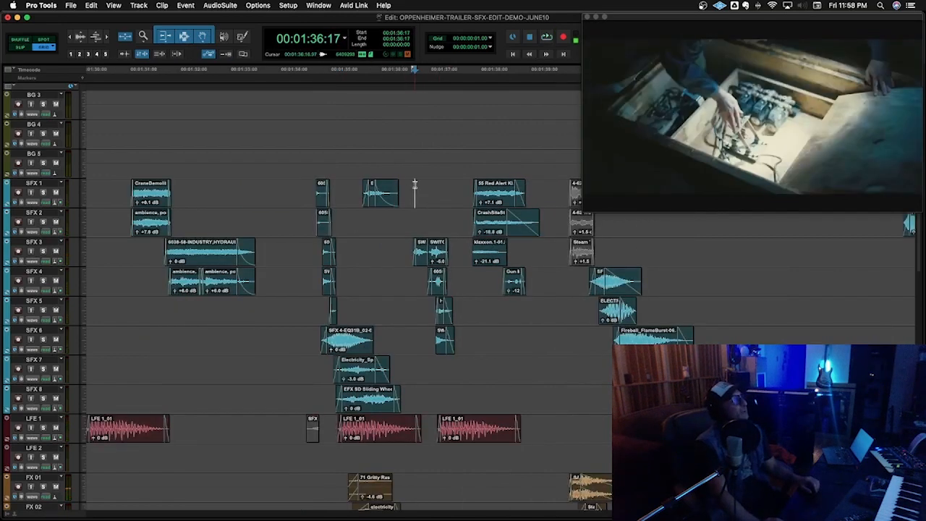
Step: Play all layers of the red alert and klaxon section from 01:37:20, 01:37:17 and 01:37:15
left_click_drag(423, 189, 478, 189)
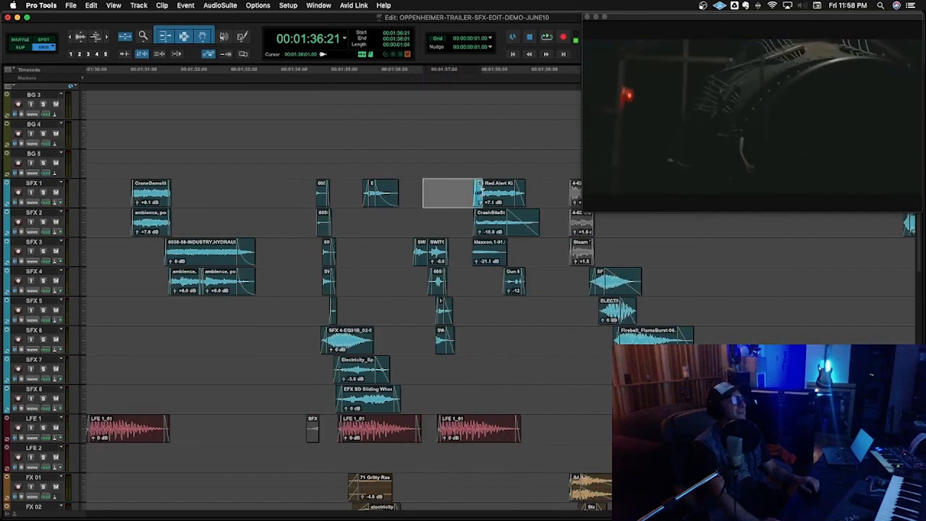
left_click(475, 158)
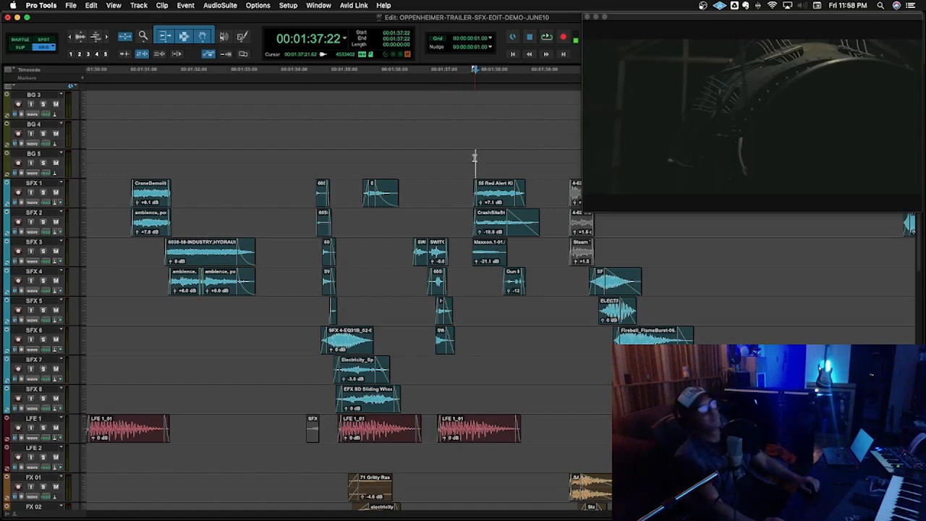
left_click(474, 155)
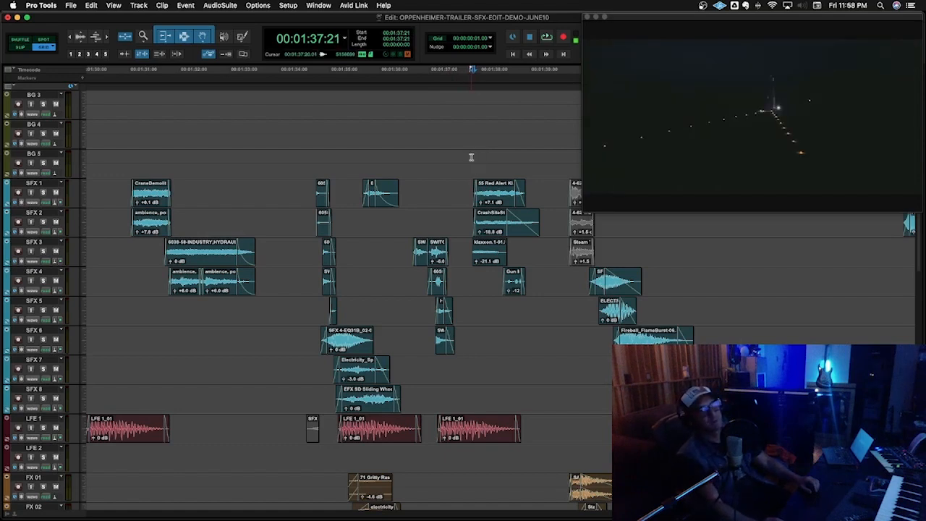
key("space")
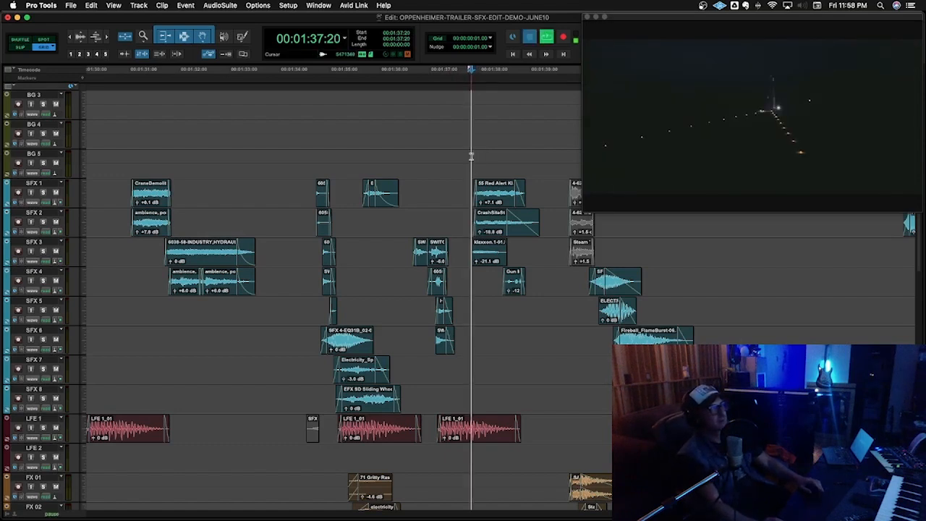
key("space")
left_click(465, 157)
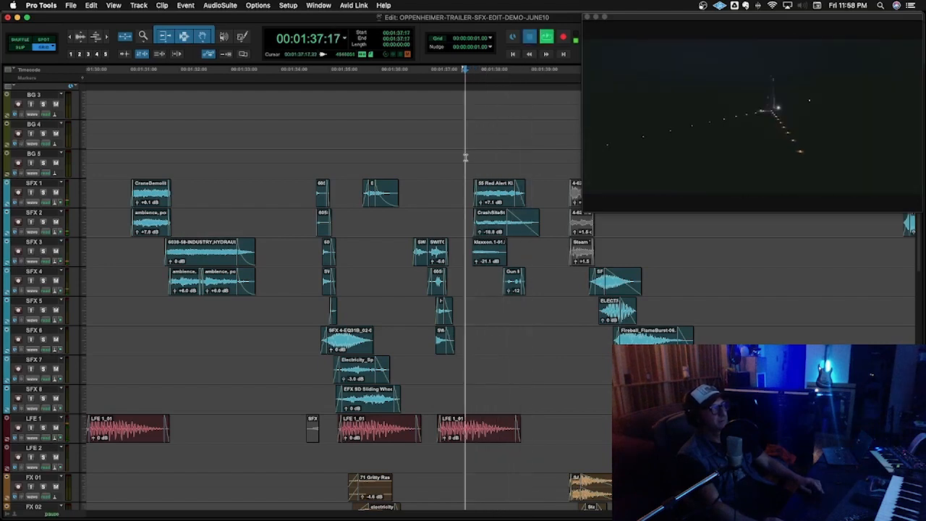
key("space")
key("space")
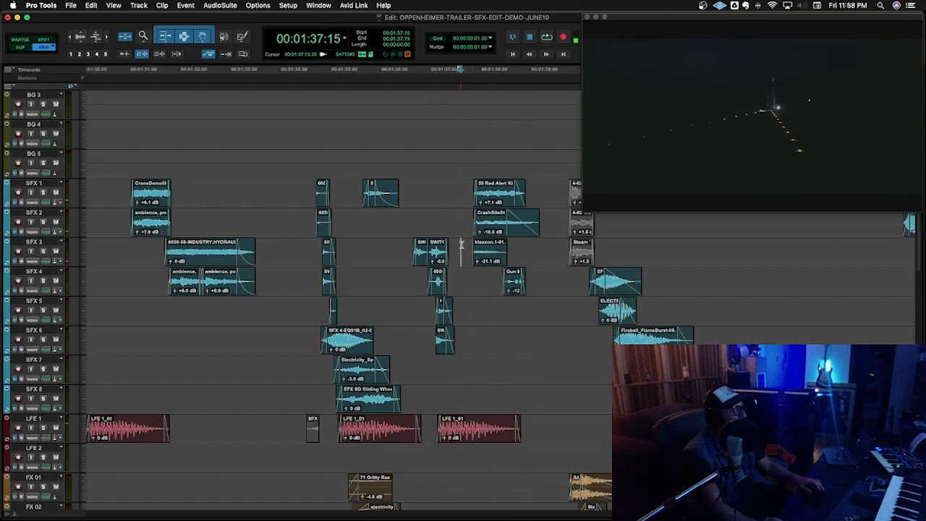
key("space")
key("space")
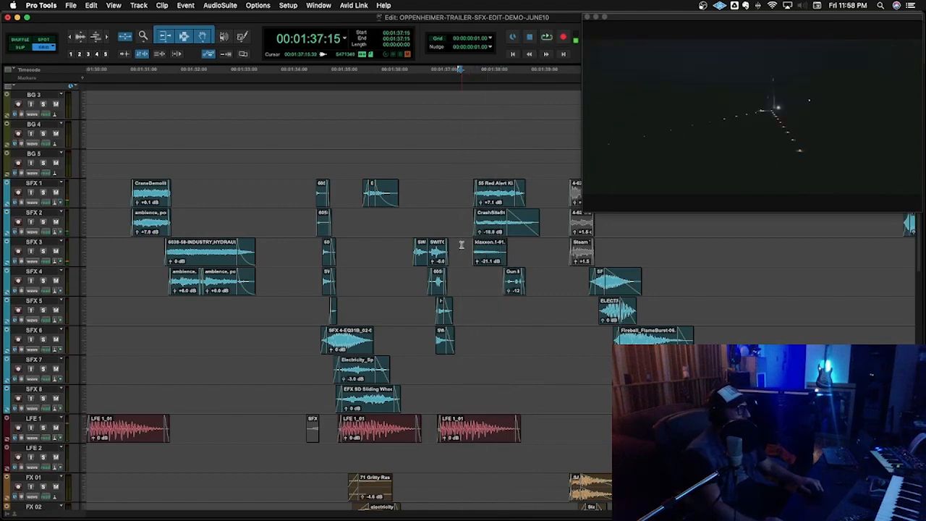
Step: Solo LFE 1 and audition its low-frequency hit from 01:37:02
left_click(432, 427)
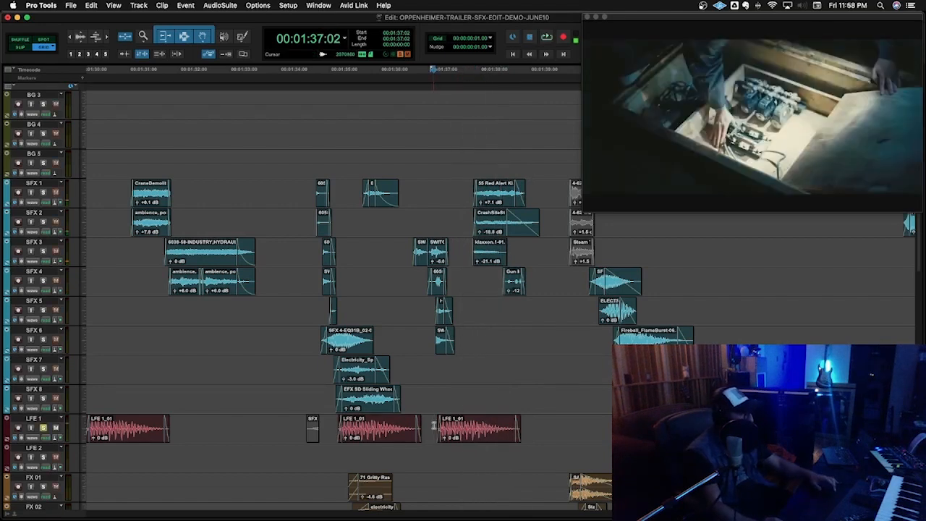
key("space")
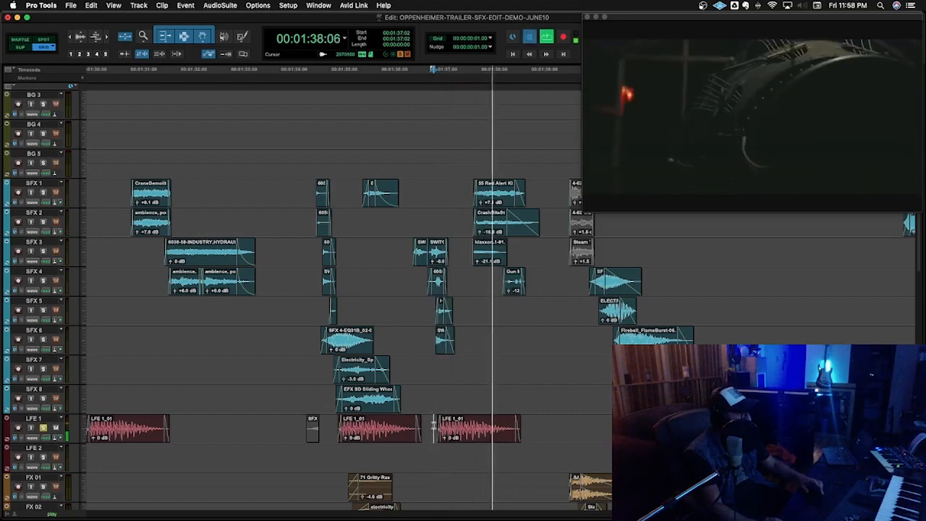
key("space")
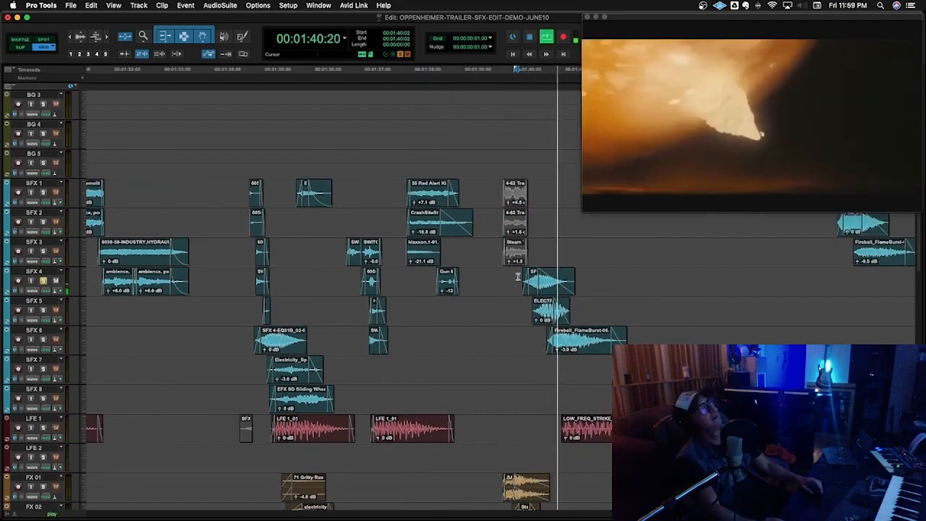
Step: Audition the soloed SFX 4 clip from 01:40:02 and the soloed SFX 5 electricity clip from 01:40:06
key("space")
left_click(524, 309)
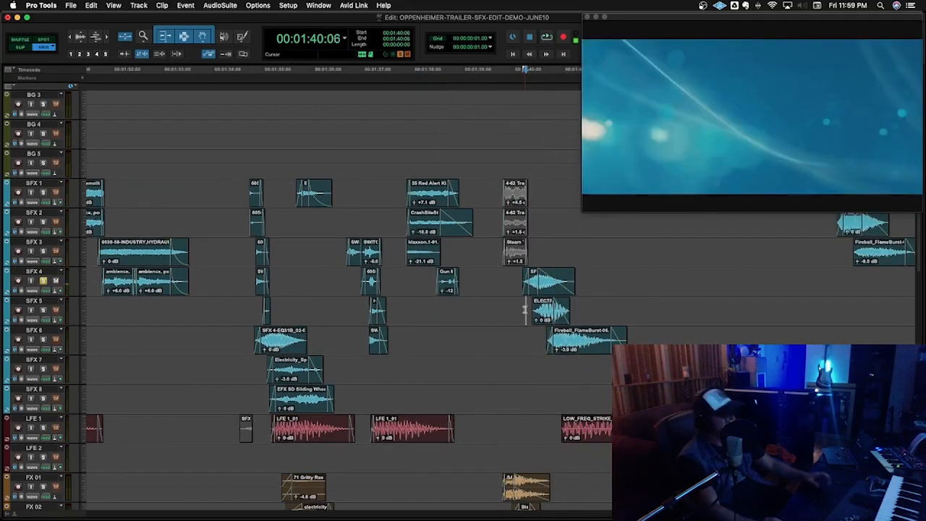
key("space")
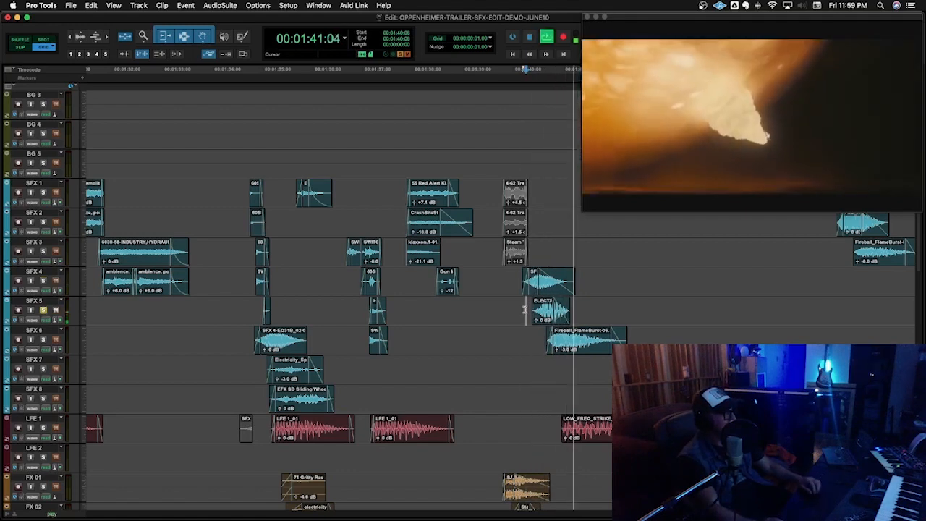
key("space")
Step: Solo SFX 6 and audition its Fireball_FlameBurst clip from 01:40:14
left_click(539, 339)
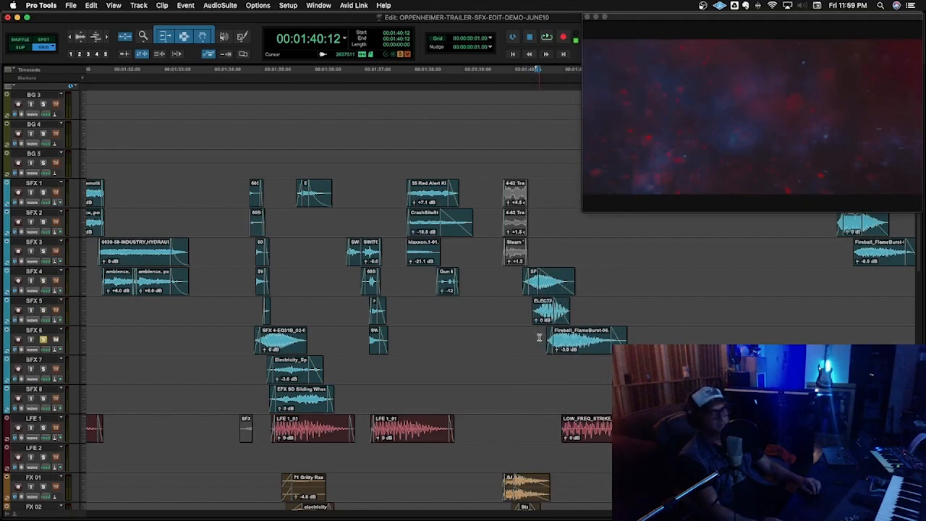
left_click(542, 339)
key("space")
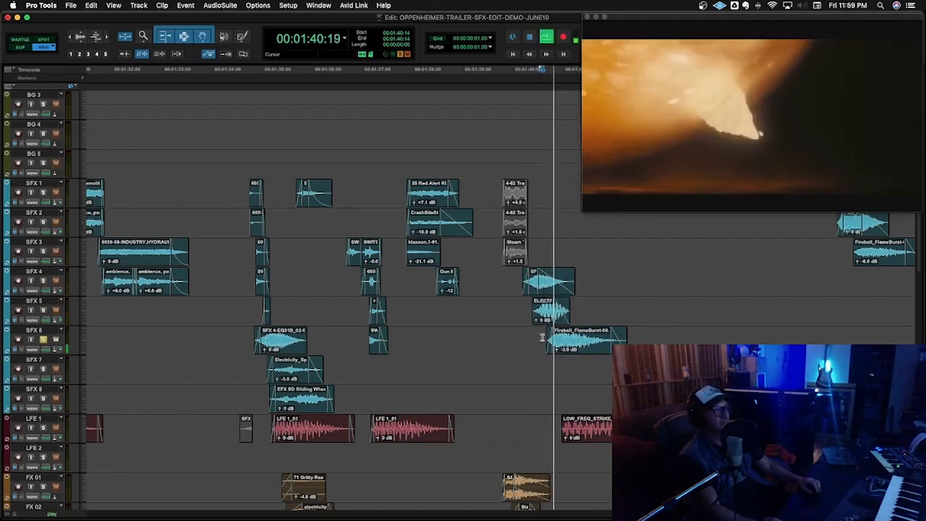
key("space")
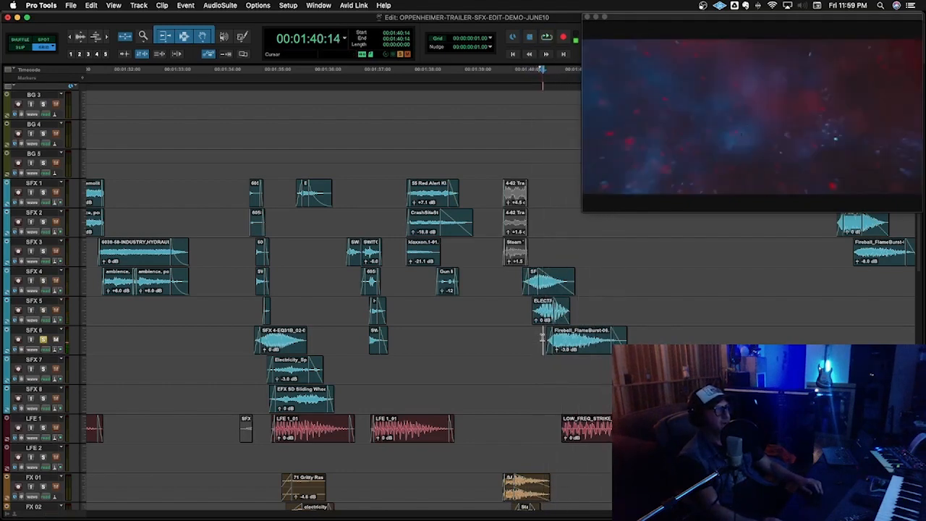
key("space")
key("space")
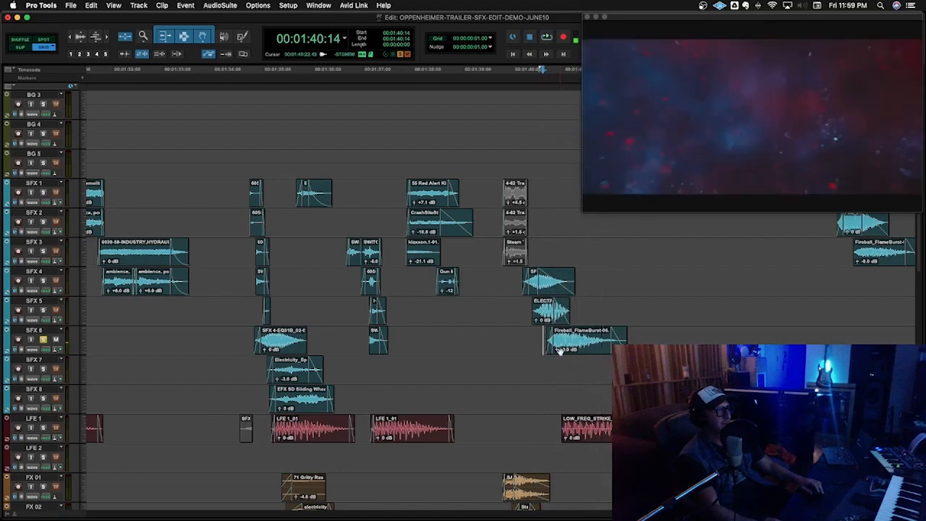
Step: Nudge the Fireball_FlameBurst clip on SFX 6 two frames earlier to start at 01:40:14 and replay it
left_click(559, 350)
key("KP_Subtract")
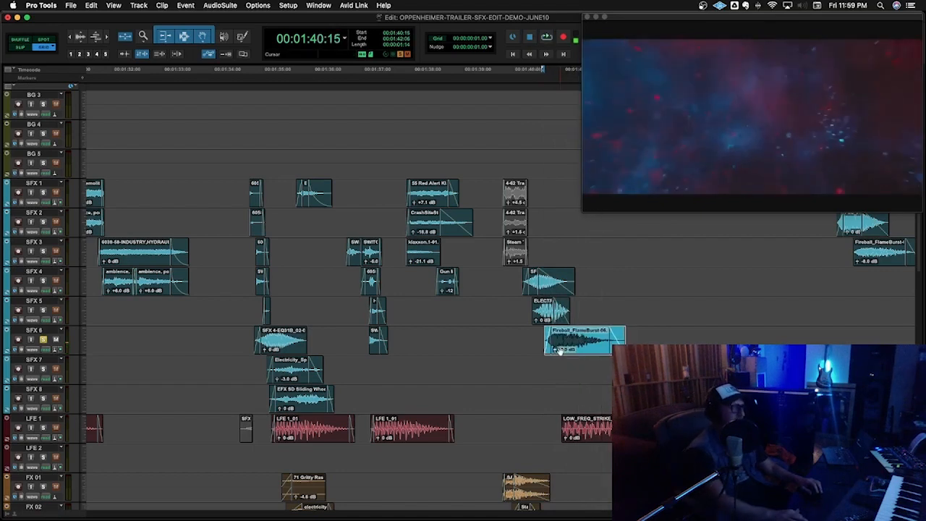
key("KP_Subtract")
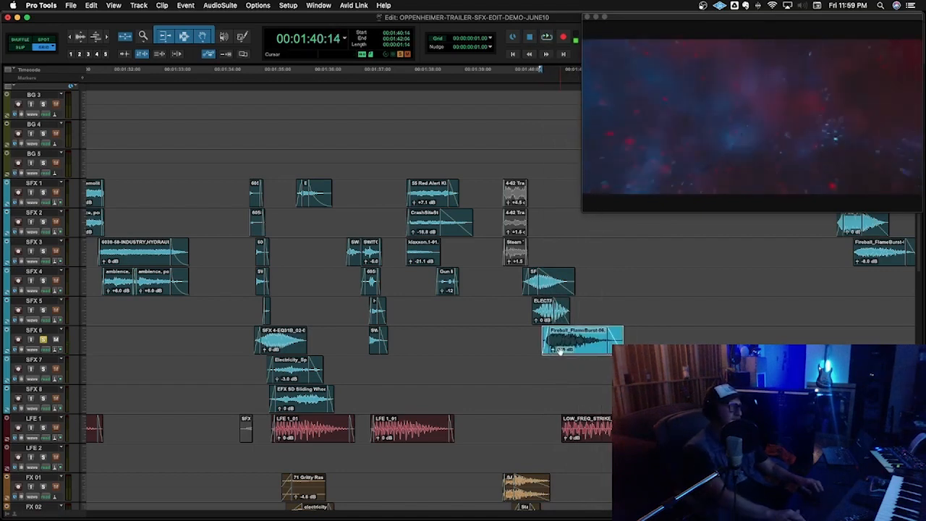
key("space")
key("space")
Step: Clear the SFX 6 solo, place the cursor at 01:40:06 and play all layers of the fireball section
scroll(554, 341, "up", 1)
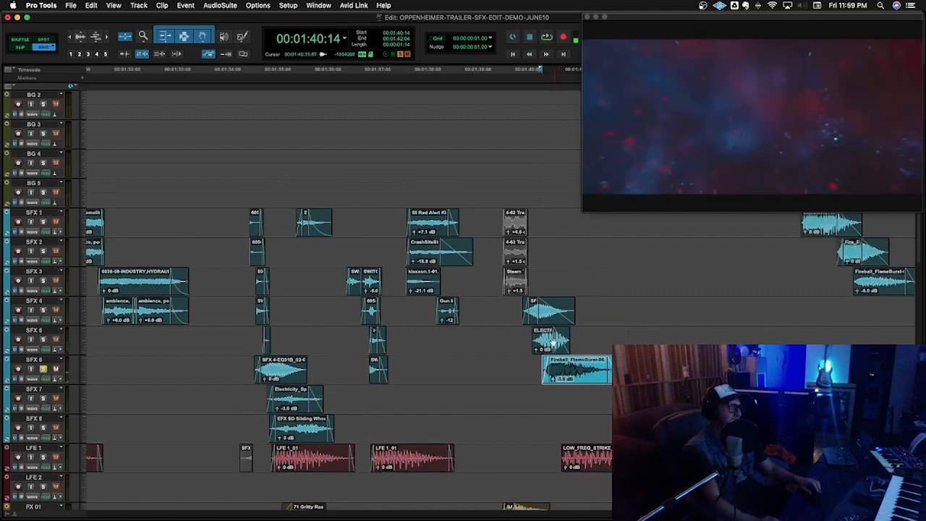
left_click(526, 365)
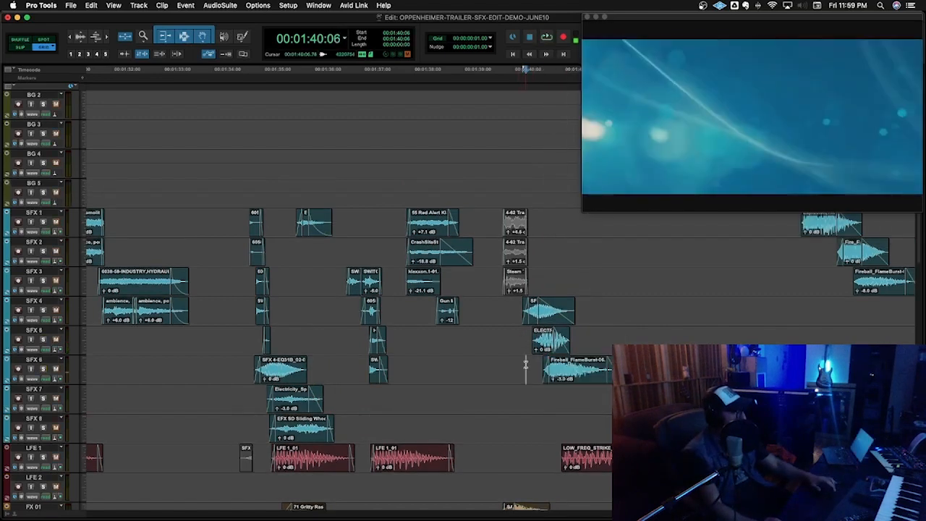
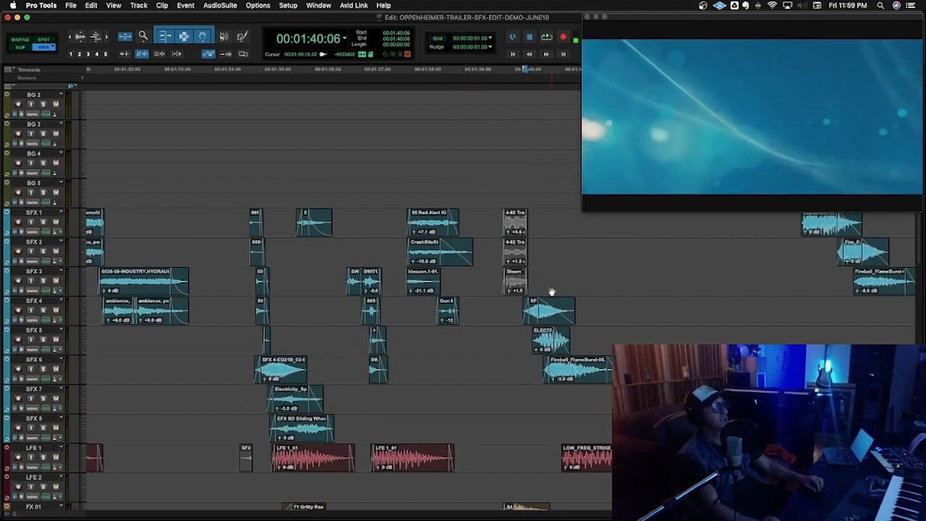
key("space")
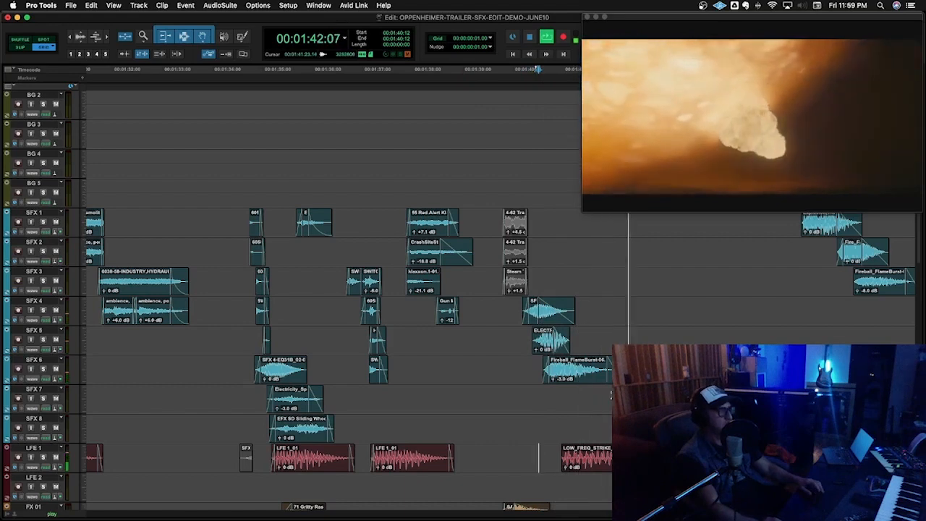
Step: Solo FX 01 and audition its clip ahead of the fireball from 01:39:18 and again from 01:39:19
scroll(595, 396, "down", 3)
scroll(595, 396, "down", 4)
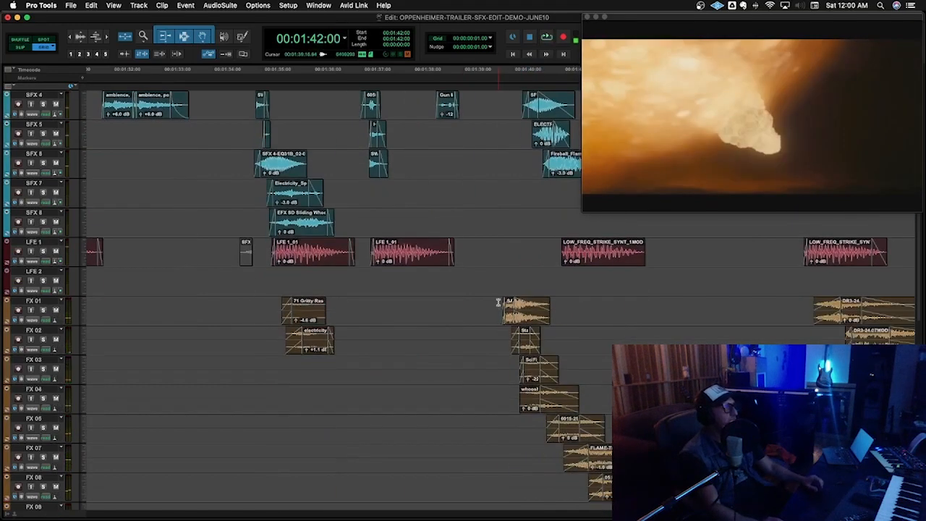
left_click(497, 302)
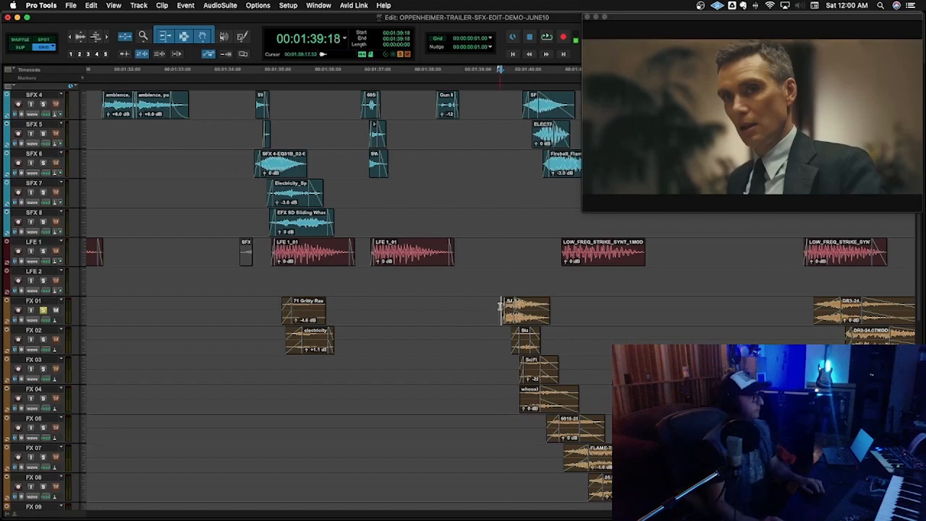
key("space")
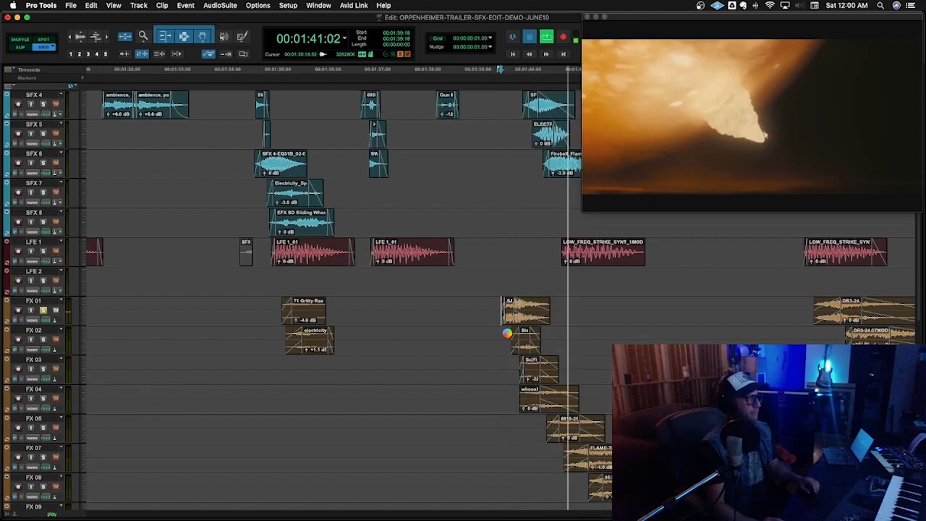
key("space")
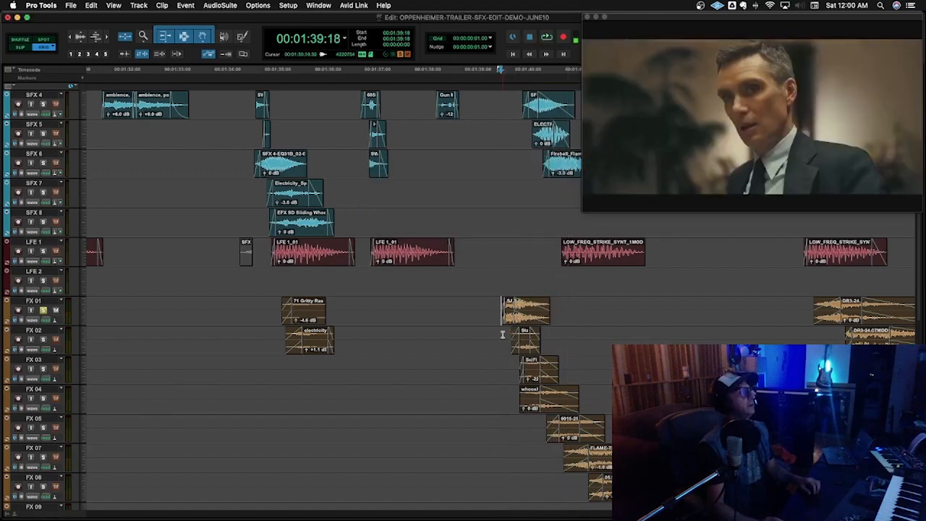
key("space")
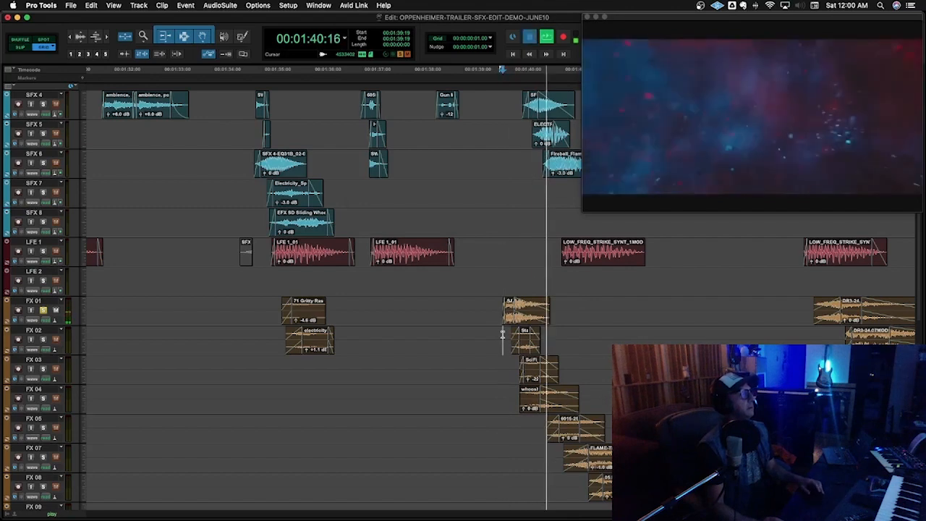
key("space")
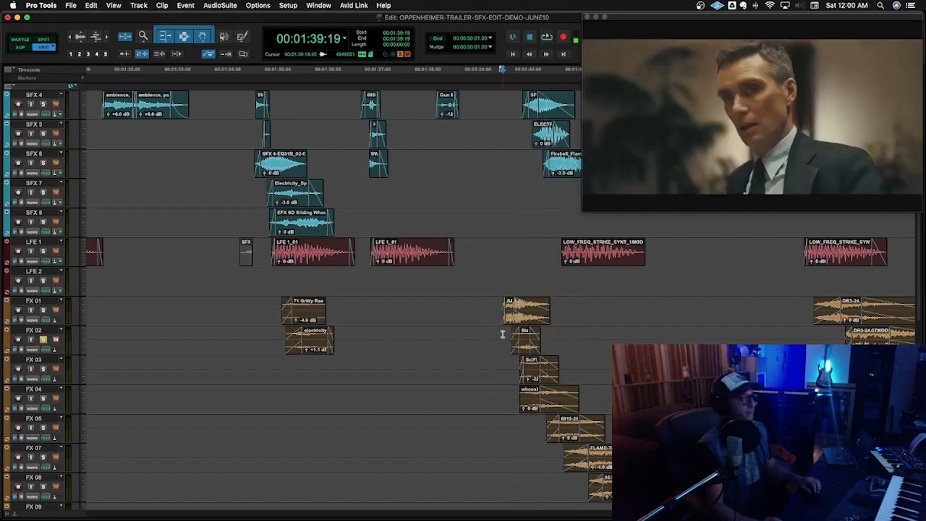
Step: Audition the soloed FX 02 clip from 01:39:19 and the soloed FX 03 SciFi clip from 01:40:02
key("space")
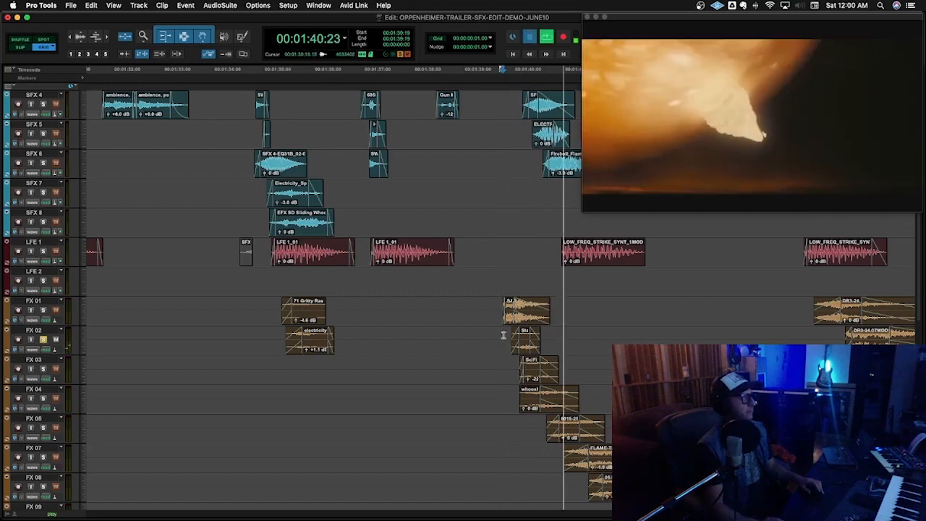
key("space")
key("space")
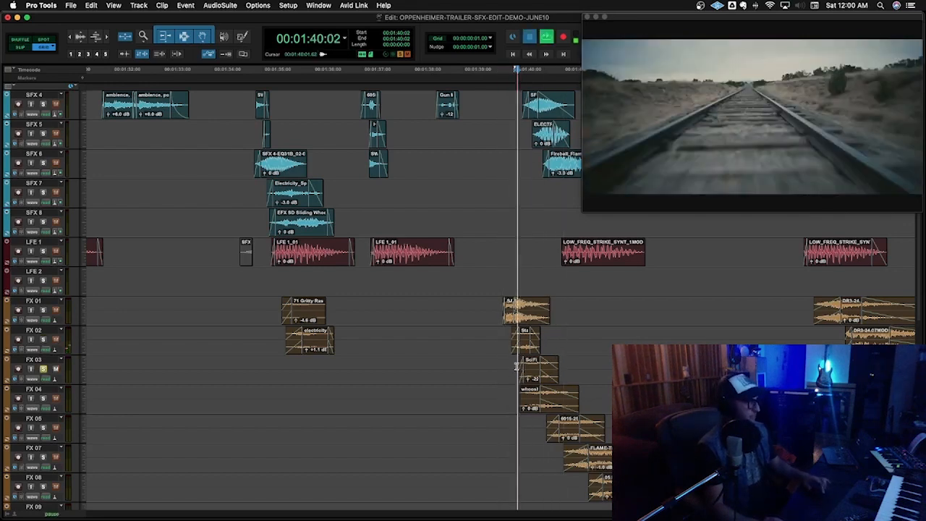
key("space")
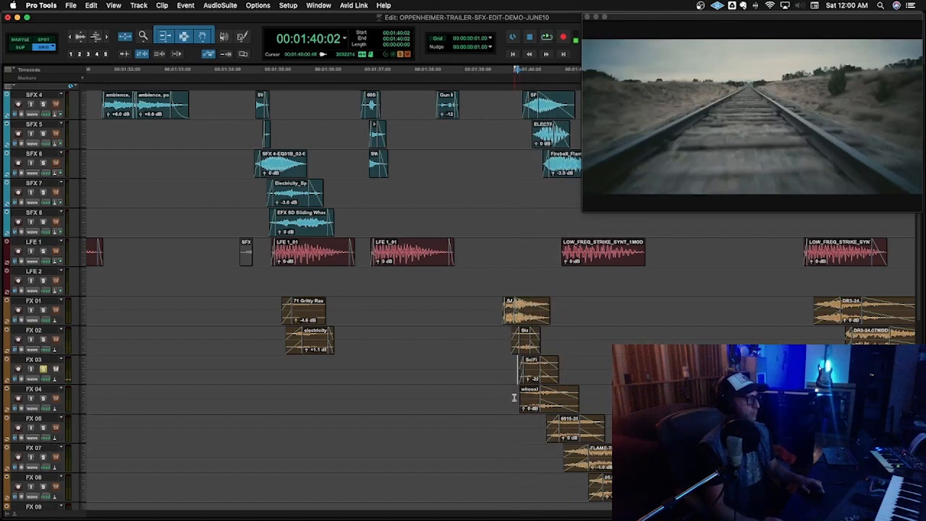
Step: Solo FX 04 and audition its whoosh from just before the clip starts
left_click(513, 396)
key("space")
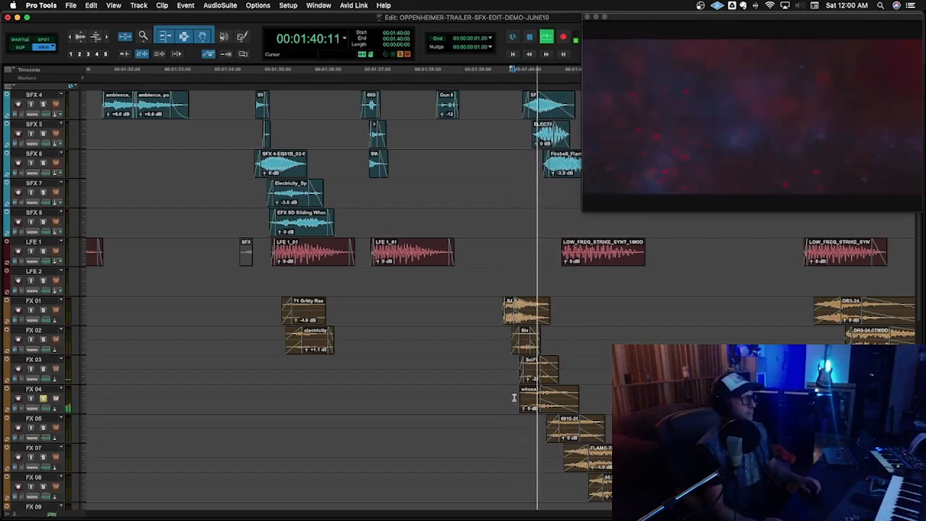
key("space")
Step: Audition the soloed FX 05 clip from 01:40:14 and the soloed FX 07 flame clip from 01:40:23
left_click(543, 425)
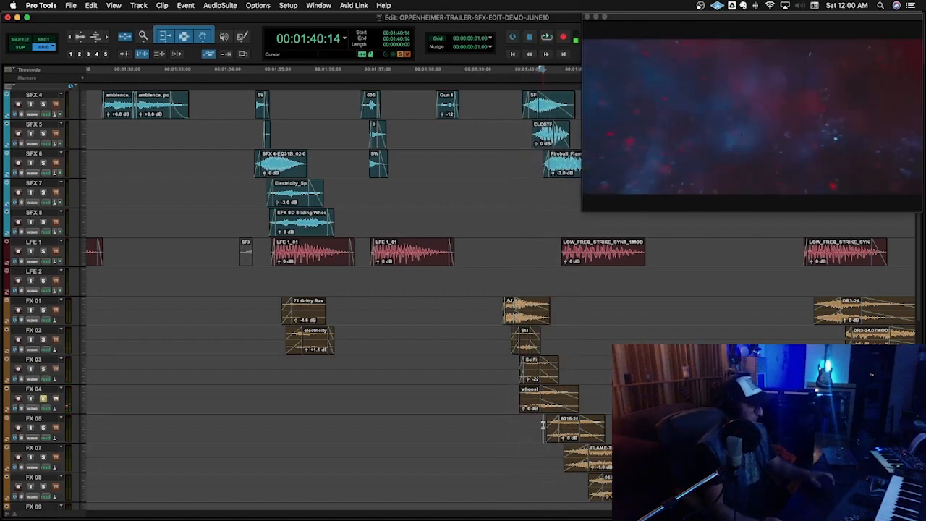
key("space")
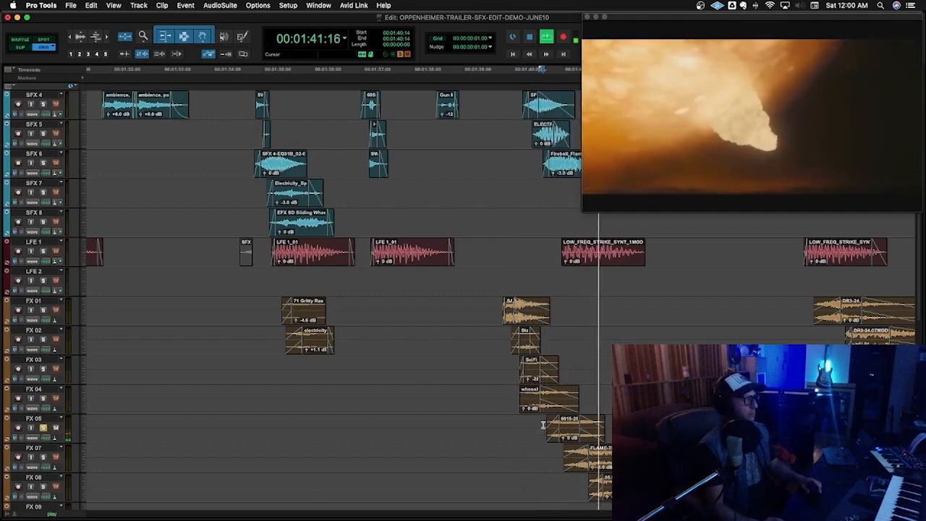
key("space")
key("space")
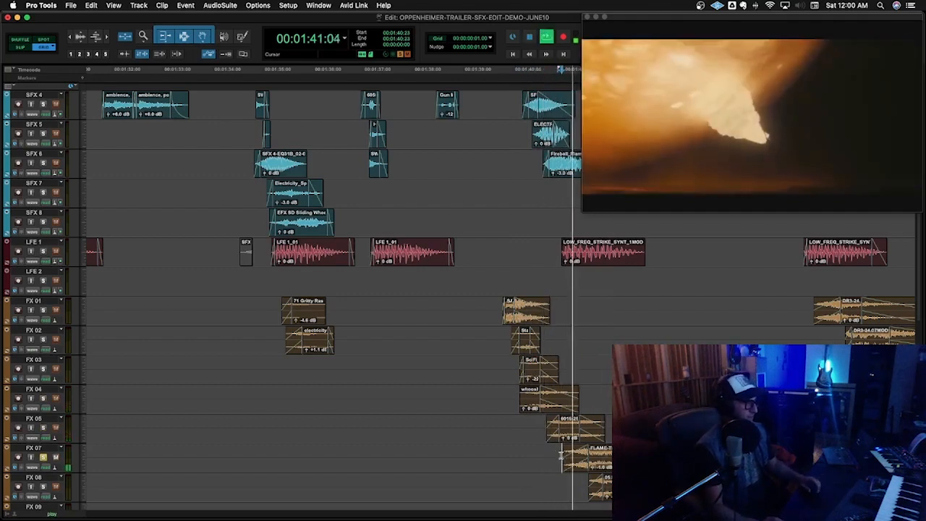
scroll(572, 454, "down", 1)
key("space")
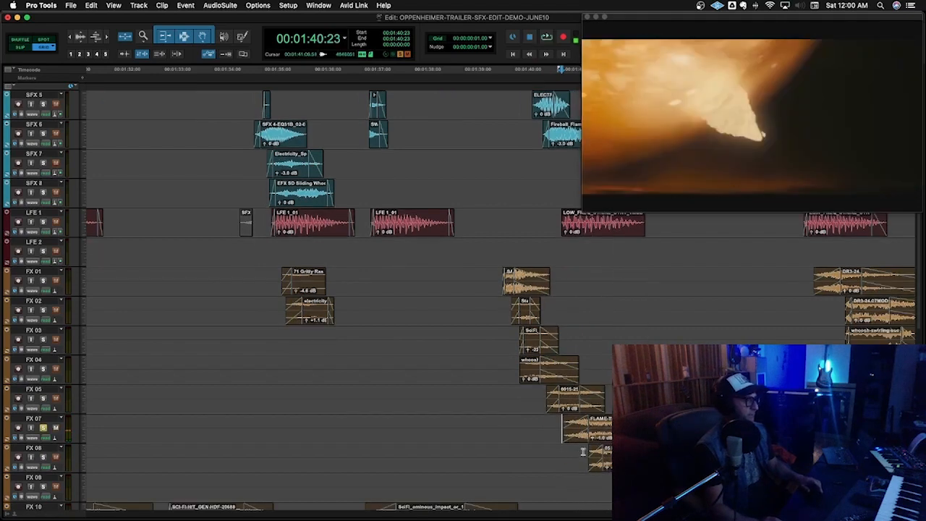
Step: Solo FX 08 and audition its clip twice from 01:41:10
left_click(583, 454)
key("space")
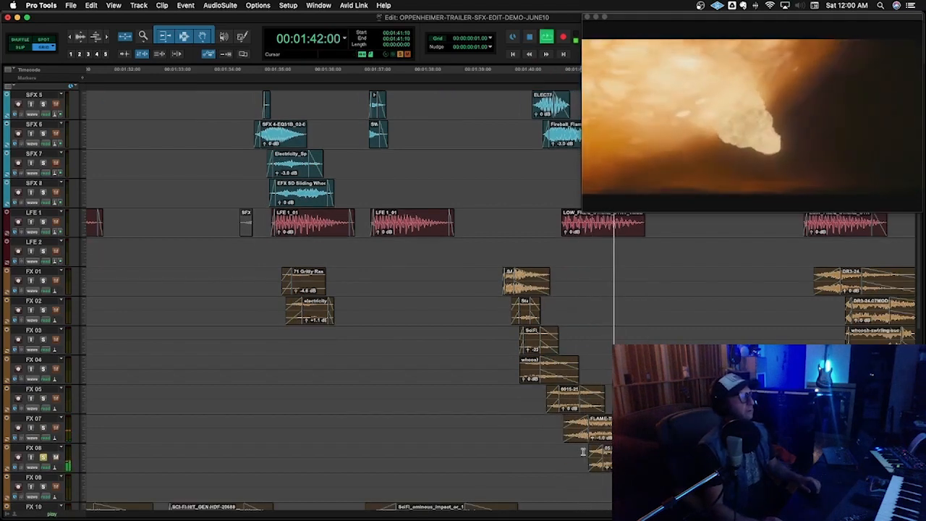
key("space")
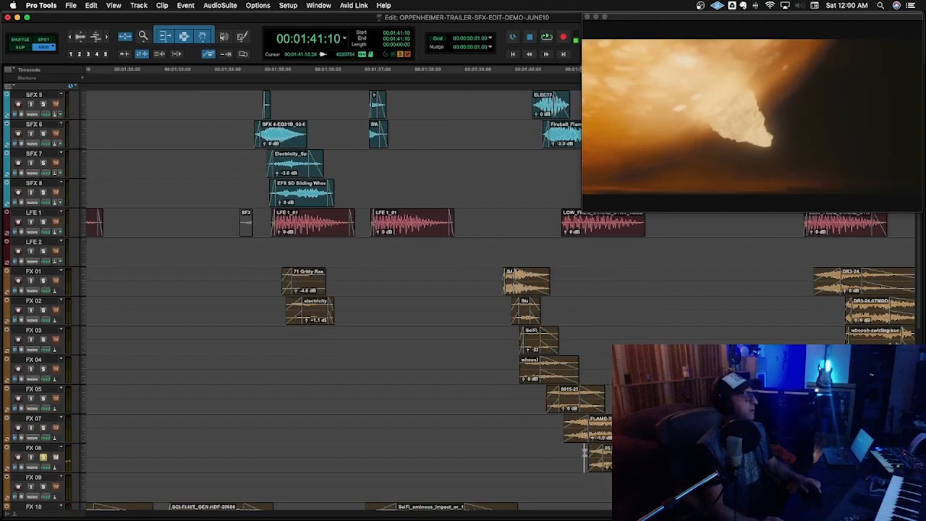
key("space")
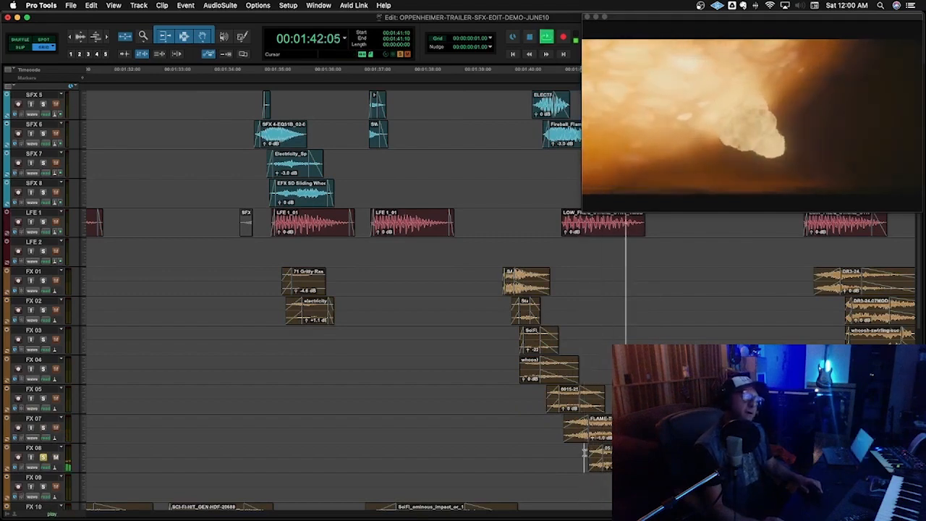
key("space")
key("space")
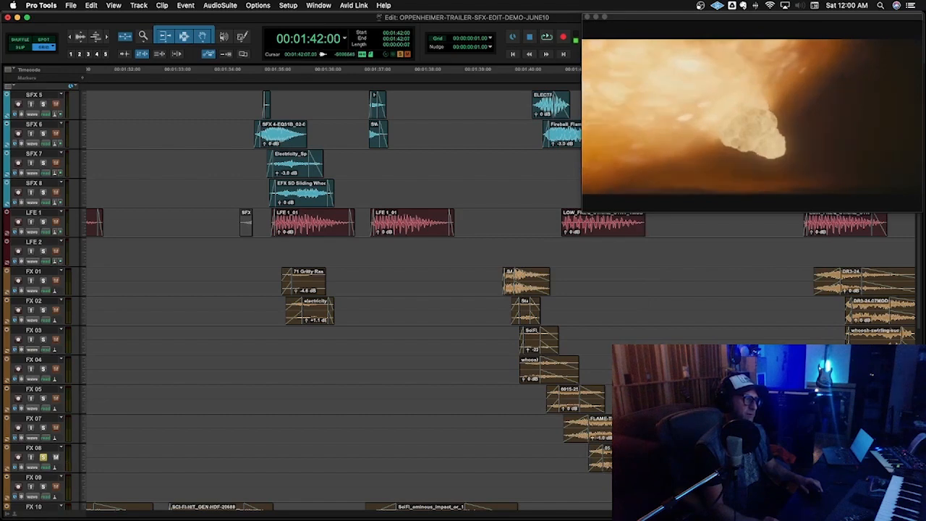
Step: Clear the solo and play all layers of the fireball section from 01:39:16 into the following shots
left_click(497, 275)
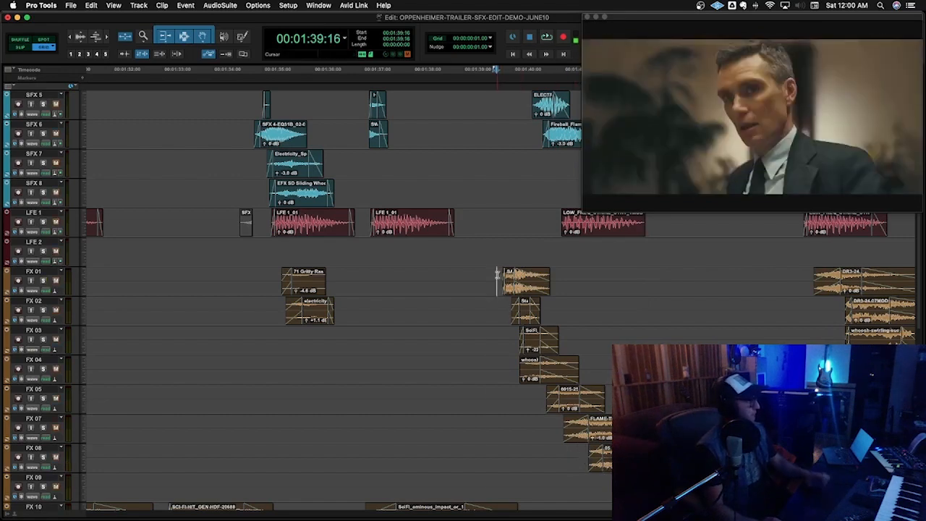
key("space")
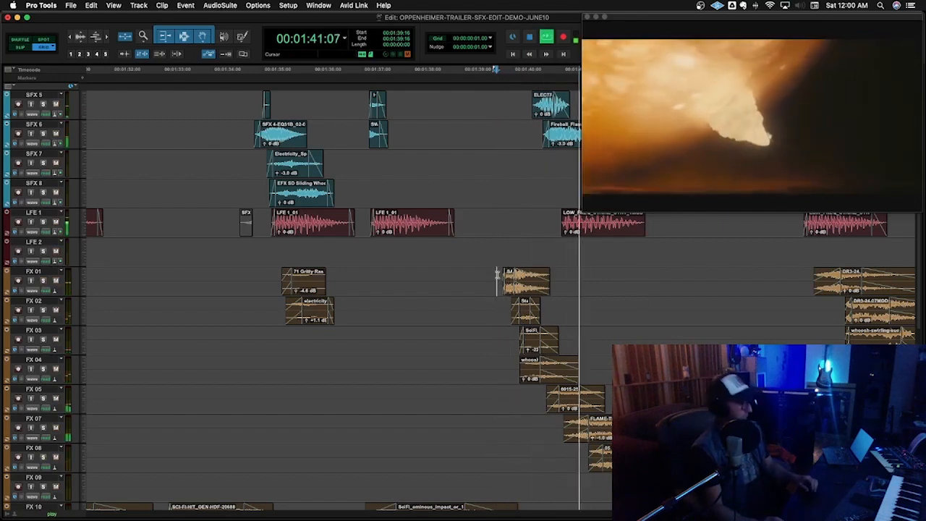
key("r")
scroll(566, 334, "up", 7)
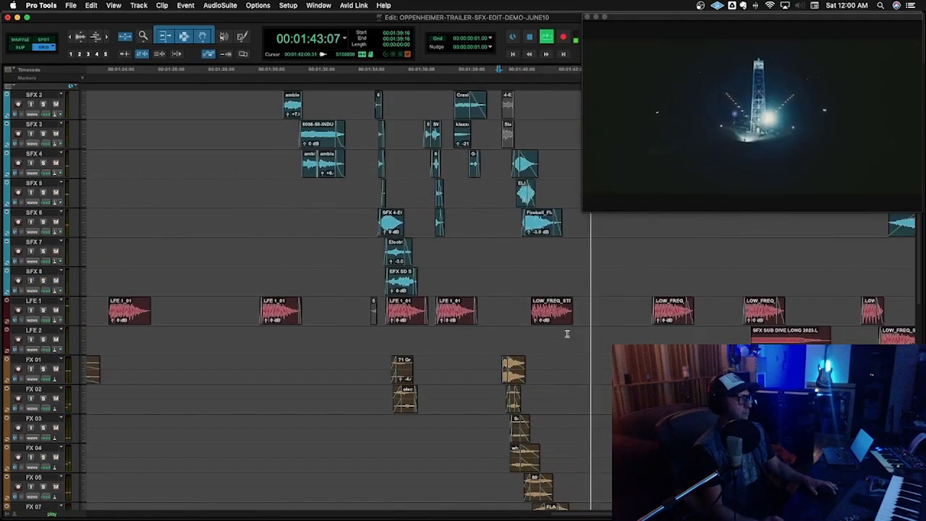
scroll(566, 334, "down", 10)
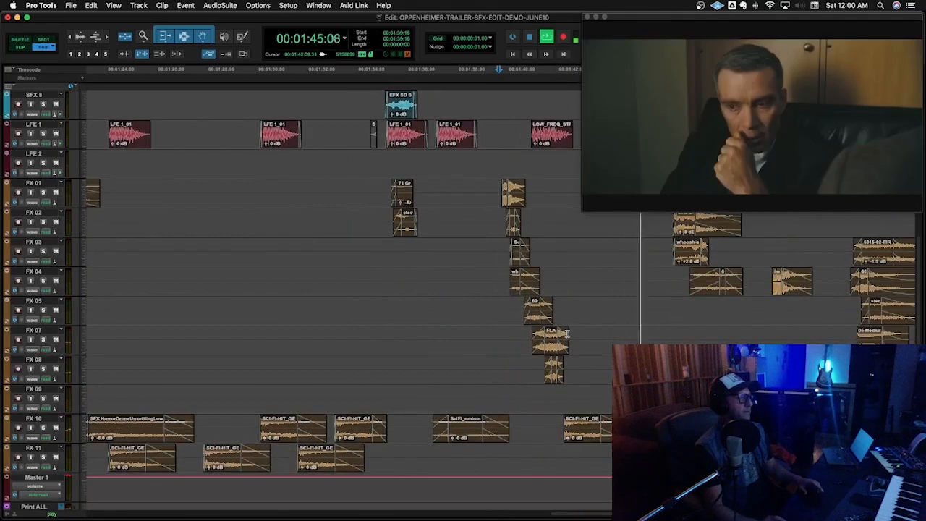
key("space")
Step: Solo FX 10 and audition its sci-fi hit clip from 01:42:03
left_click(561, 426)
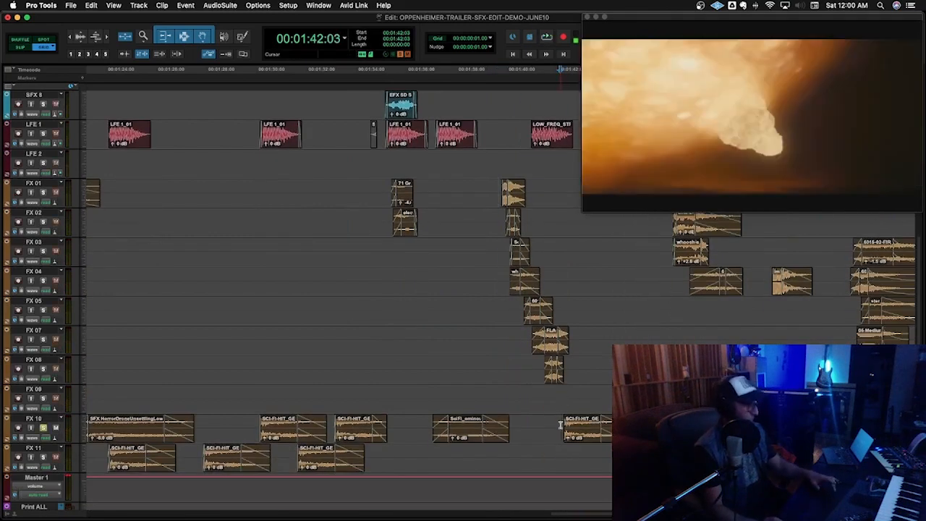
key("space")
scroll(560, 426, "up", 2)
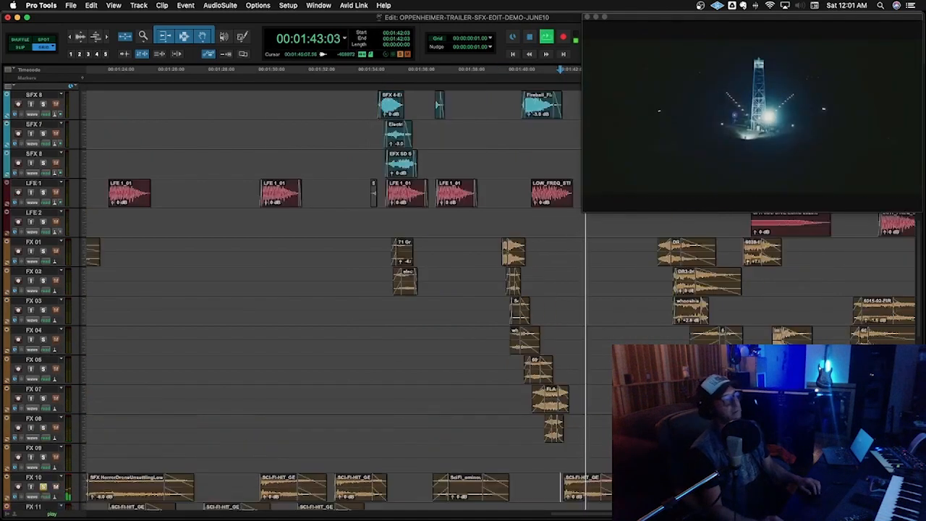
scroll(561, 426, "up", 12)
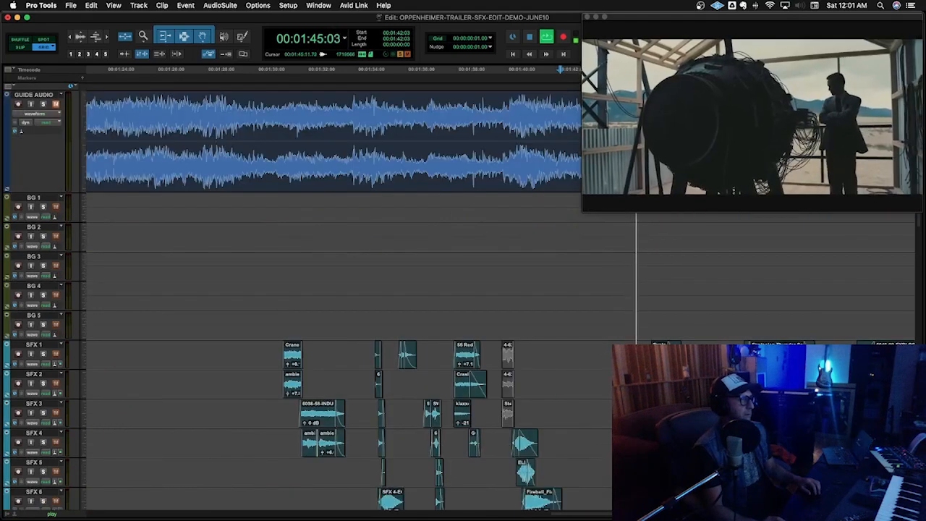
key("space")
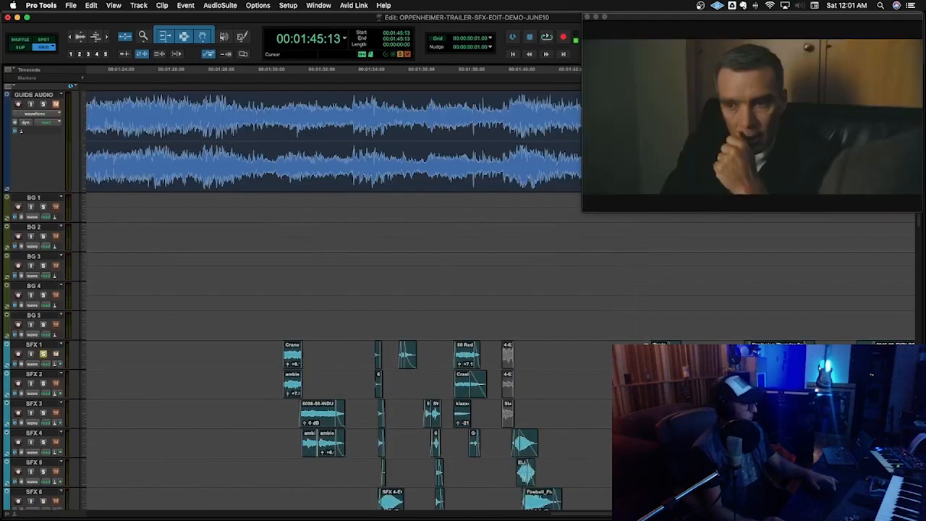
Step: Play all layers unsoloed through the explosion section from 01:45:13 and again from 01:48:09
key("space")
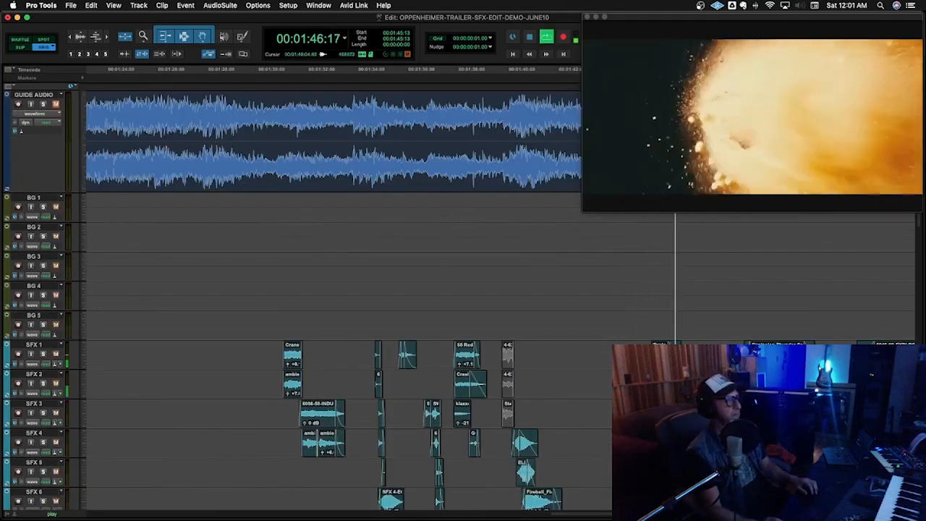
key("r")
scroll(680, 425, "down", 11)
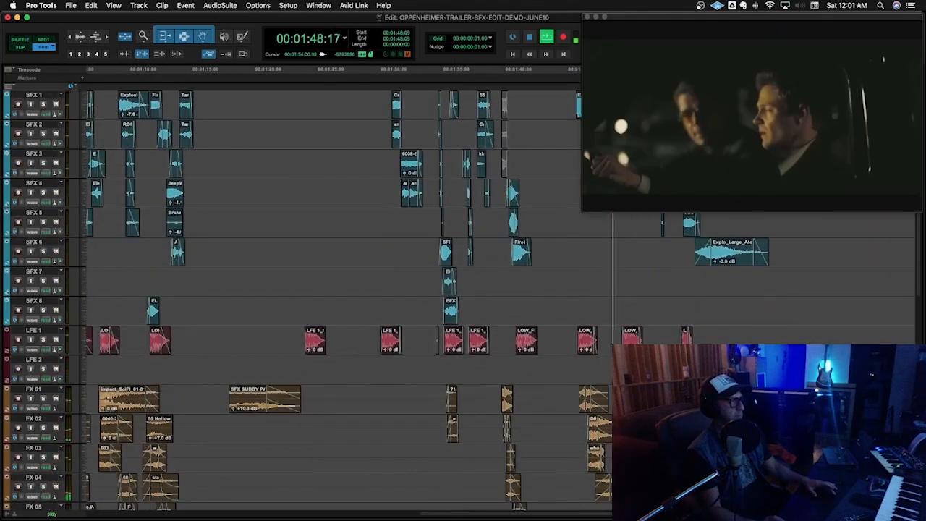
key("space")
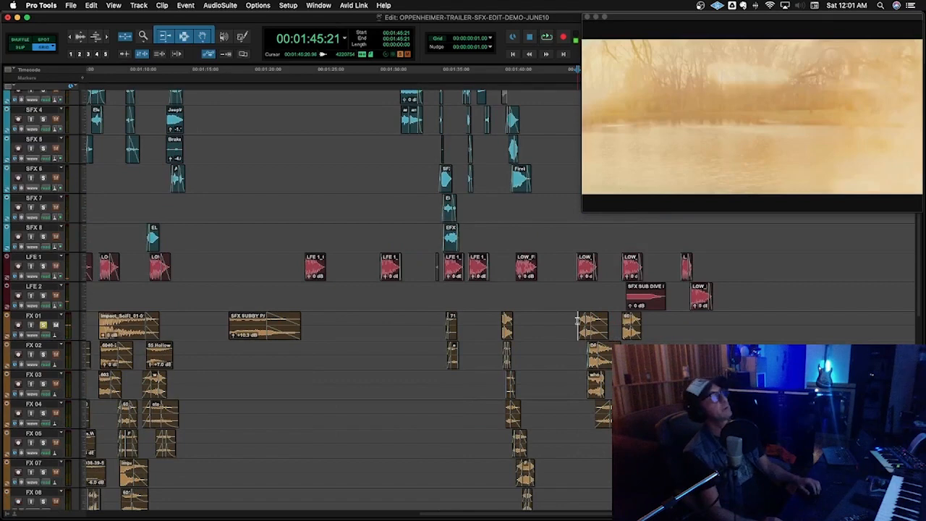
Step: Audition the soloed FX 01 clip from 01:45:21 and the soloed FX 02 clip from 01:46:11
key("space")
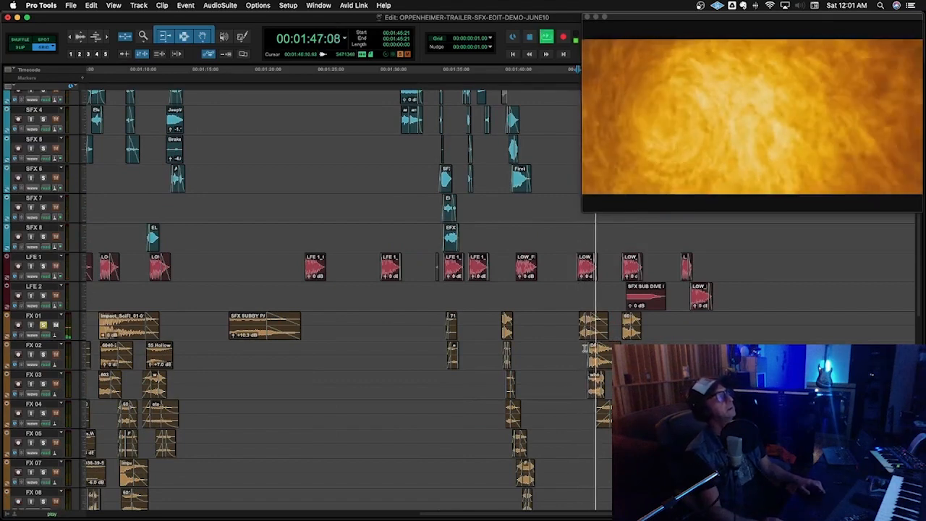
key("space")
key("space")
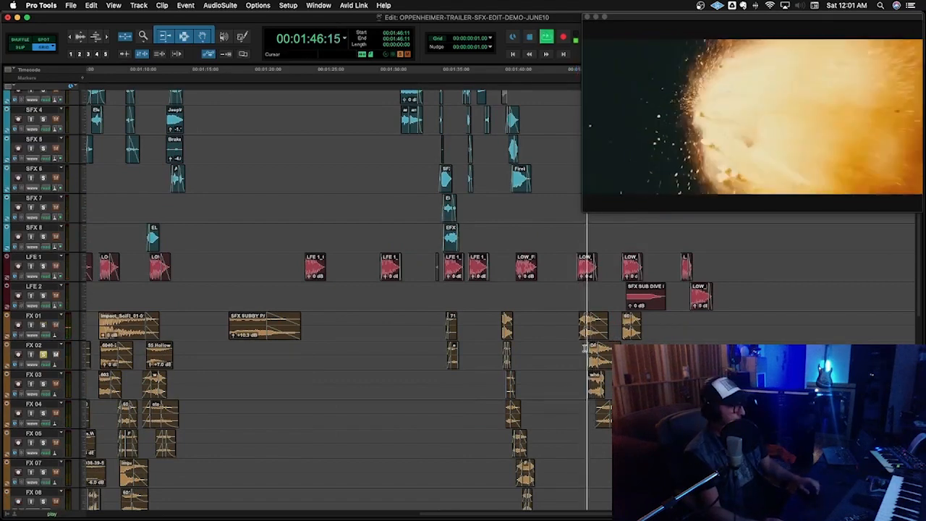
key("space")
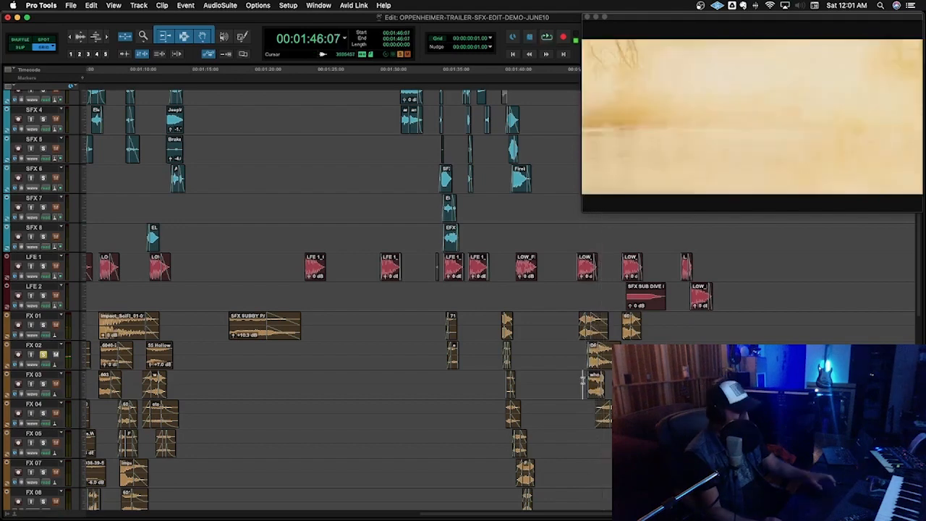
Step: Audition the soloed FX 03 whoosh clip from 01:46:07 and the soloed FX 04 clip from 01:46:16
key("space")
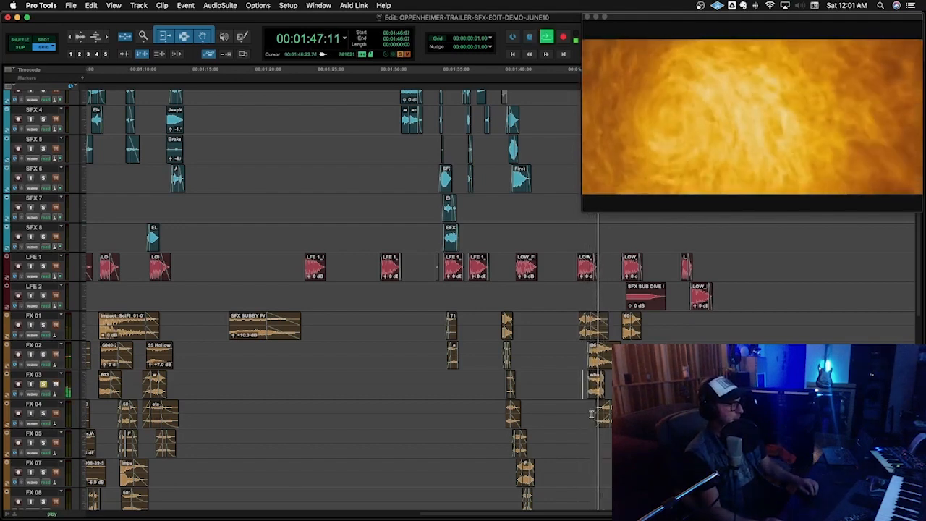
key("space")
key("space")
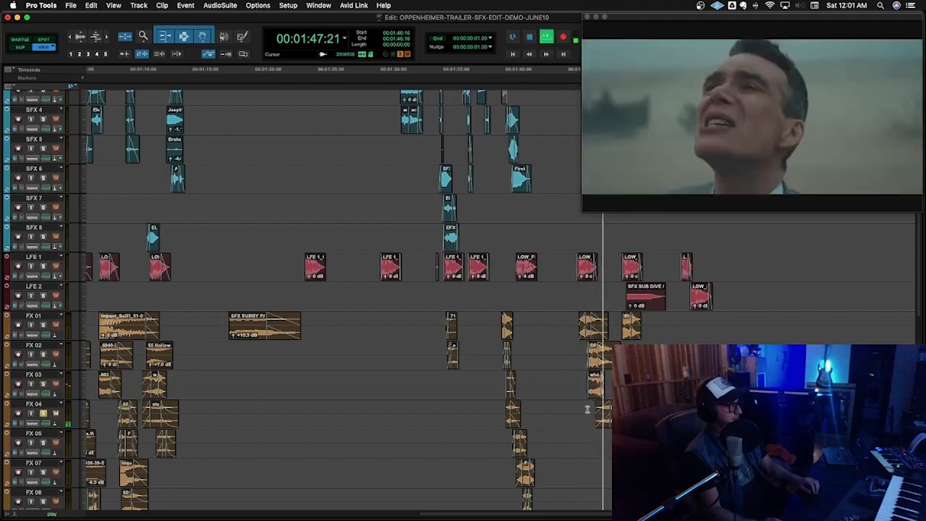
key("space")
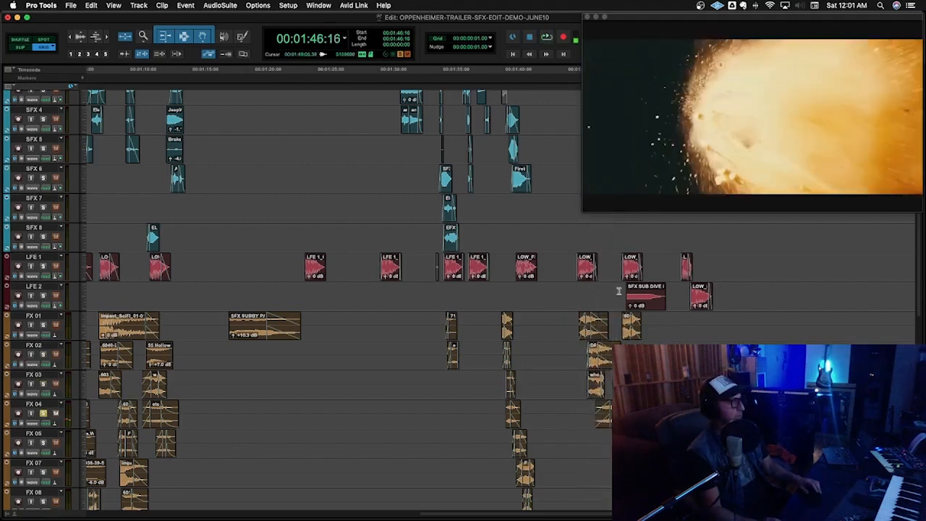
Step: Play the sub dive section from 01:49:13 with all layers, and again with only LFE 2 soloed
left_click(619, 292)
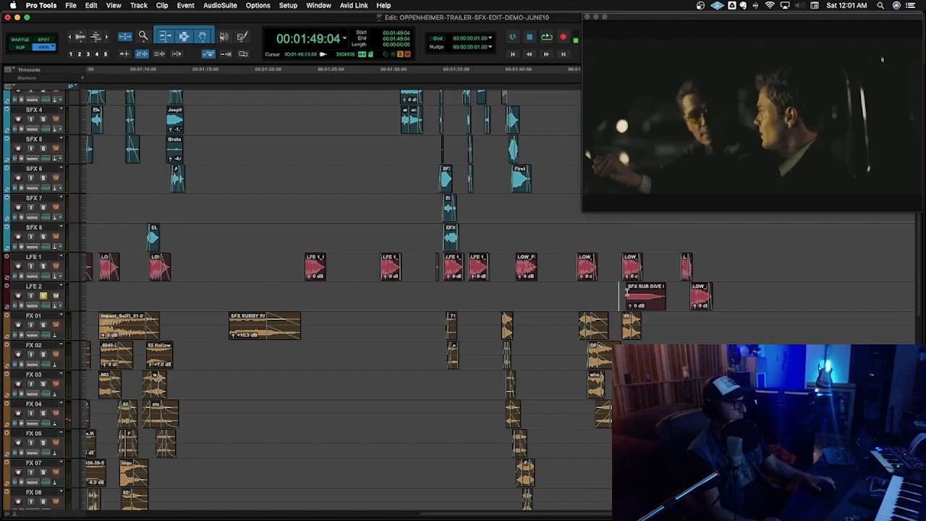
key("space")
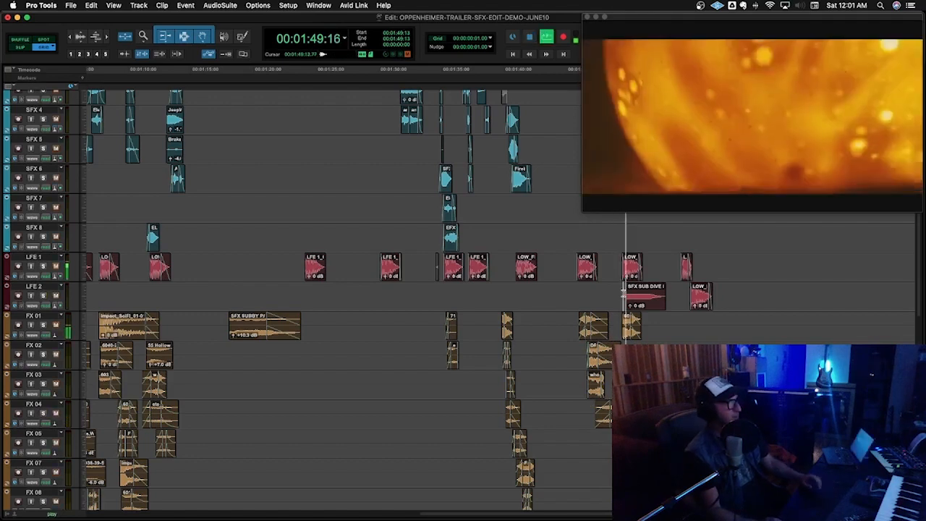
key("space")
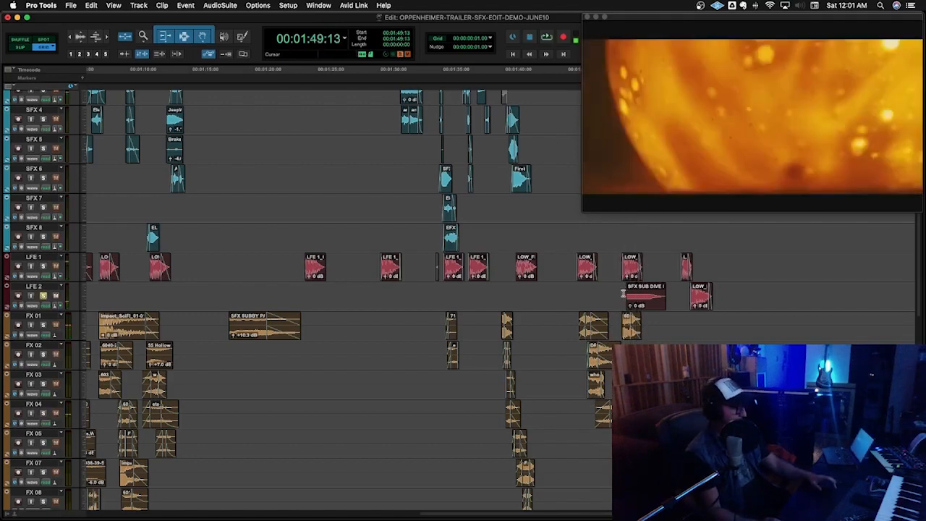
key("shift+s")
key("space")
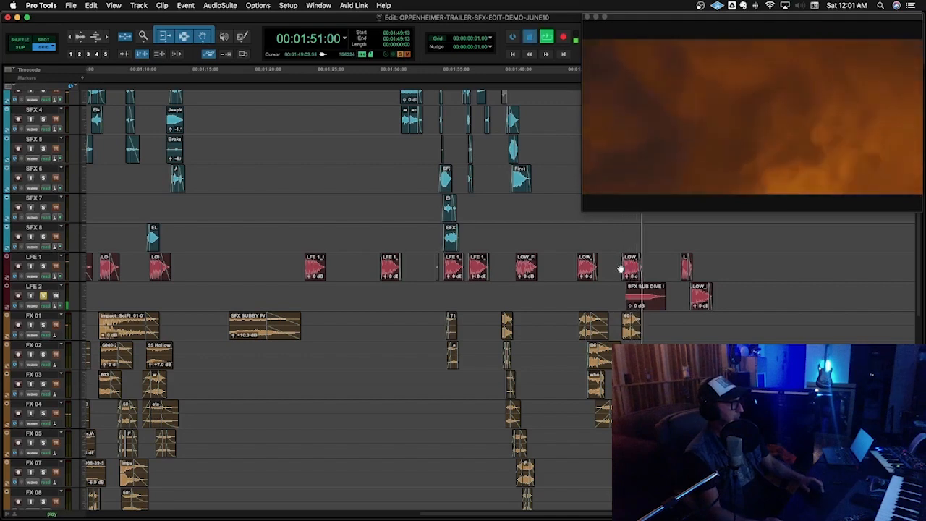
key("space")
Step: Audition the soloed LFE 1 clip from 01:49:10 and the soloed FX 01 clip from 01:49:03
left_click(622, 263)
key("shift+s")
key("space")
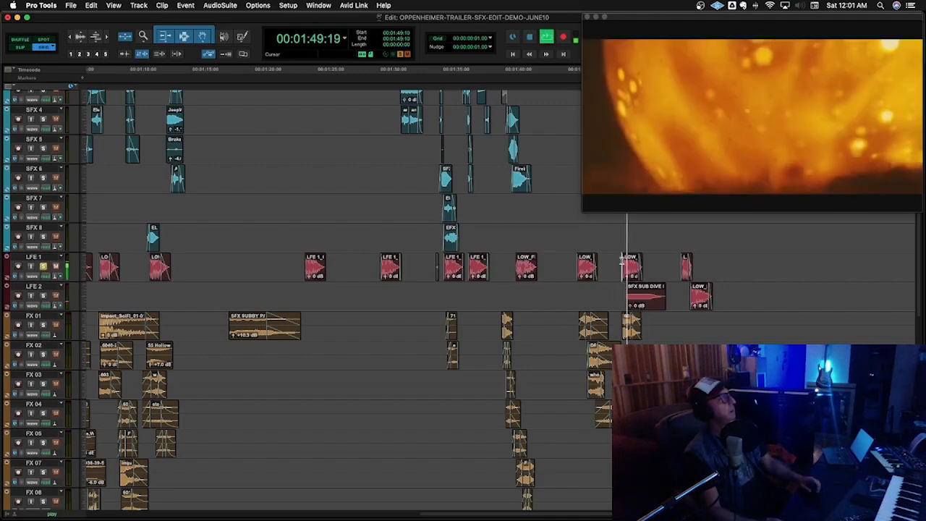
key("space")
left_click(619, 324)
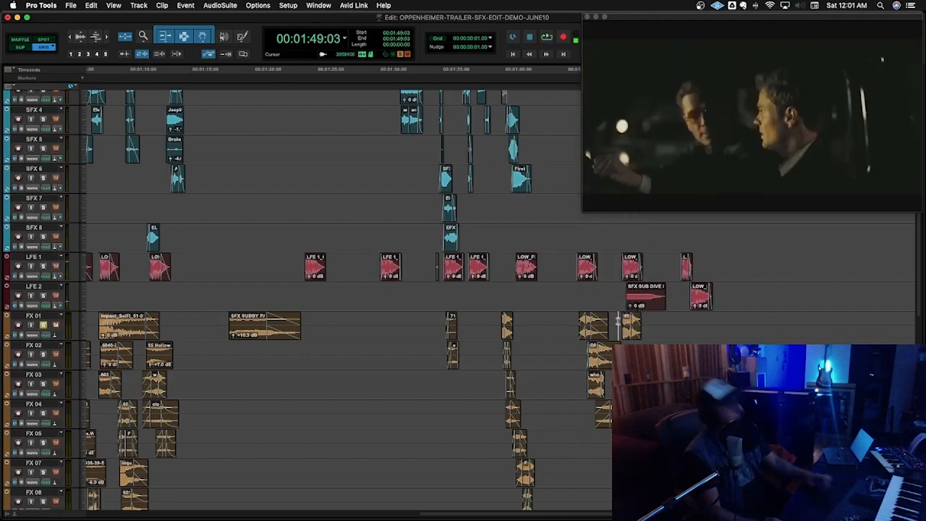
key("space")
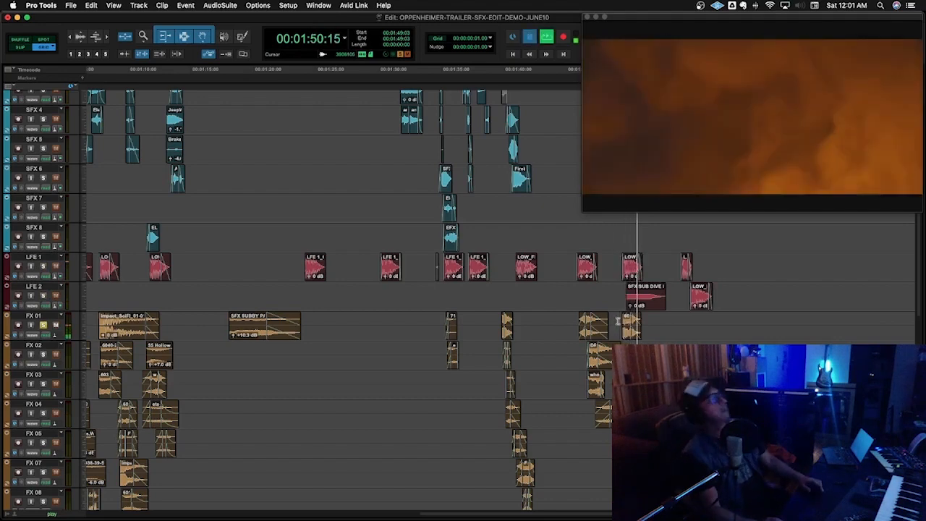
key("space")
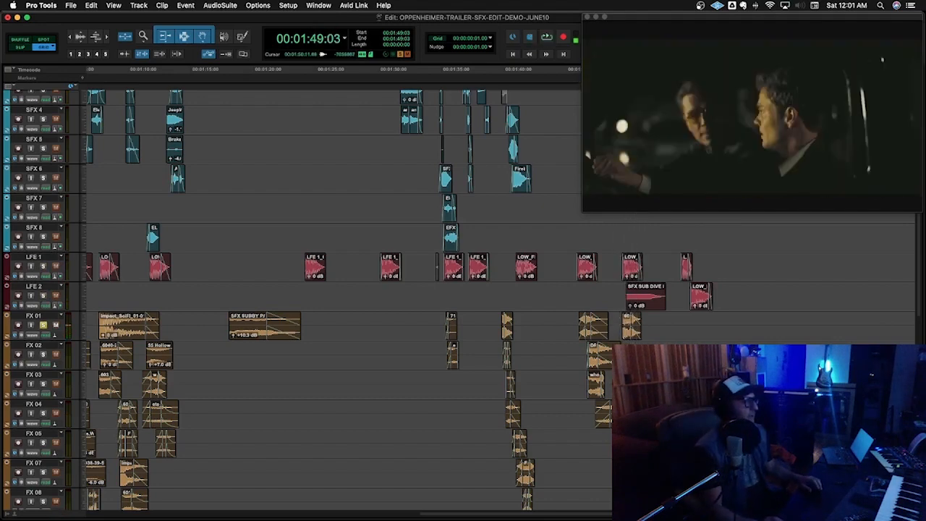
Step: Play the trailer section from 01:45:10 through to the title card with all layers, looking over the SFX, LFE and FX tracks
scroll(326, 300, "up", 10)
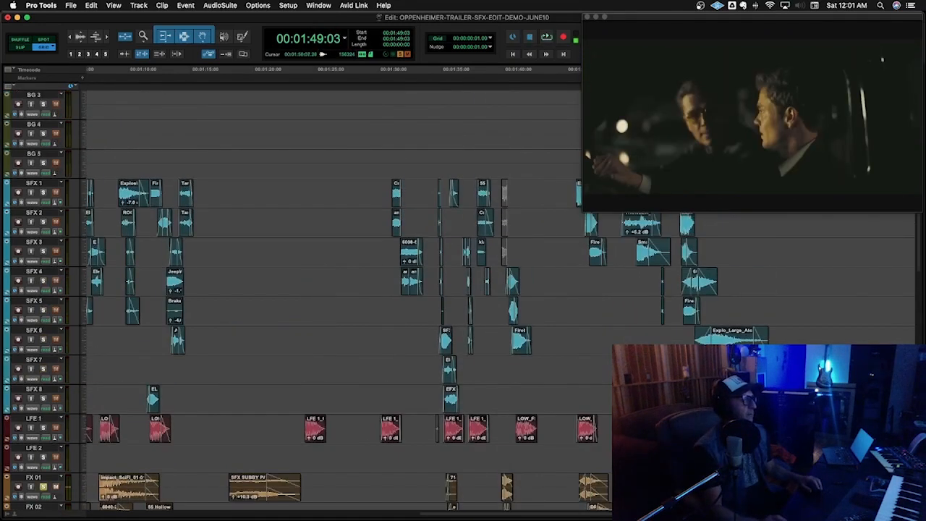
left_click(571, 352)
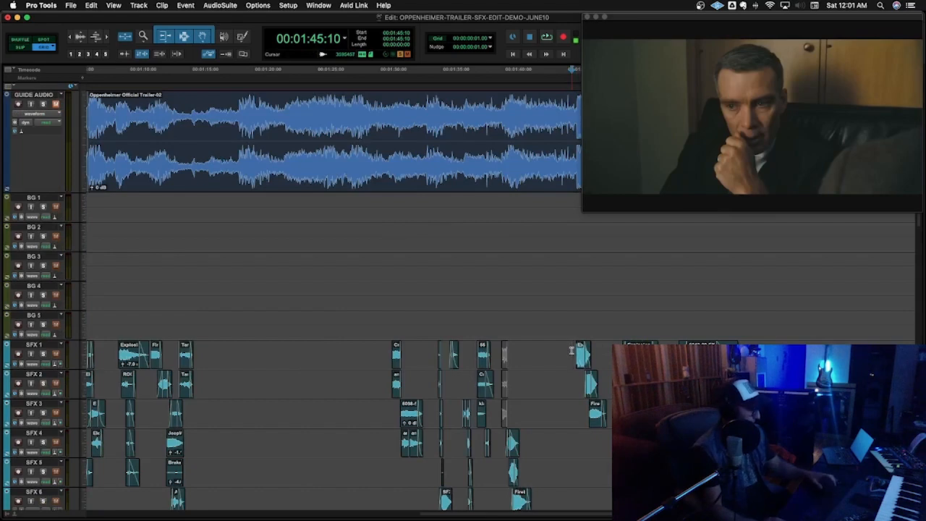
key("space")
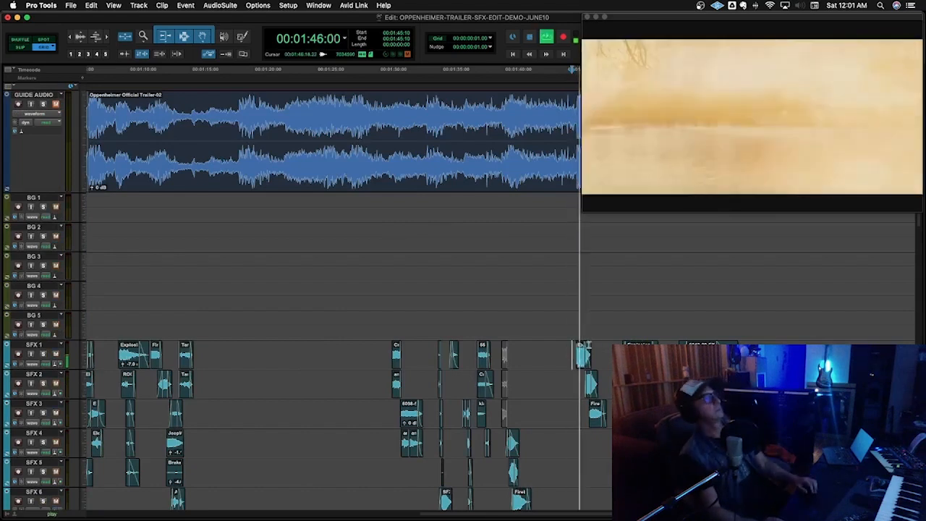
scroll(654, 327, "down", 5)
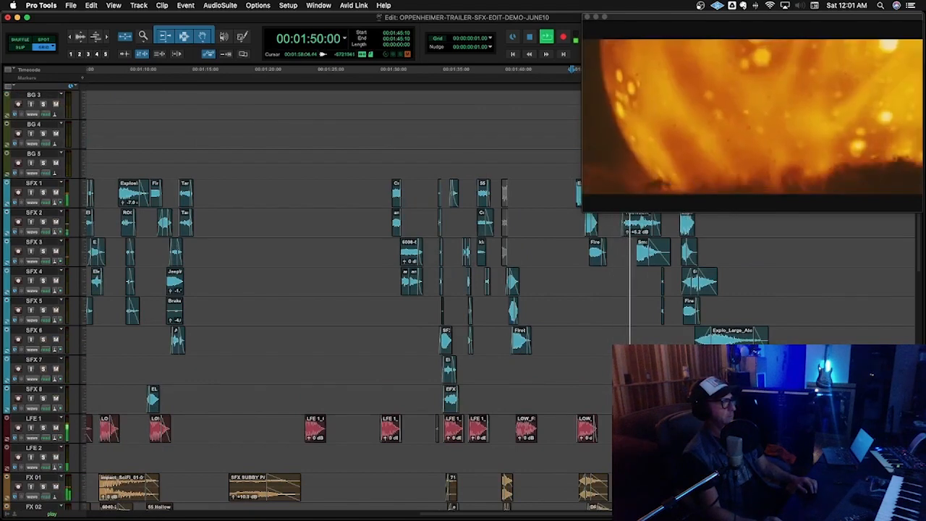
scroll(653, 327, "down", 5)
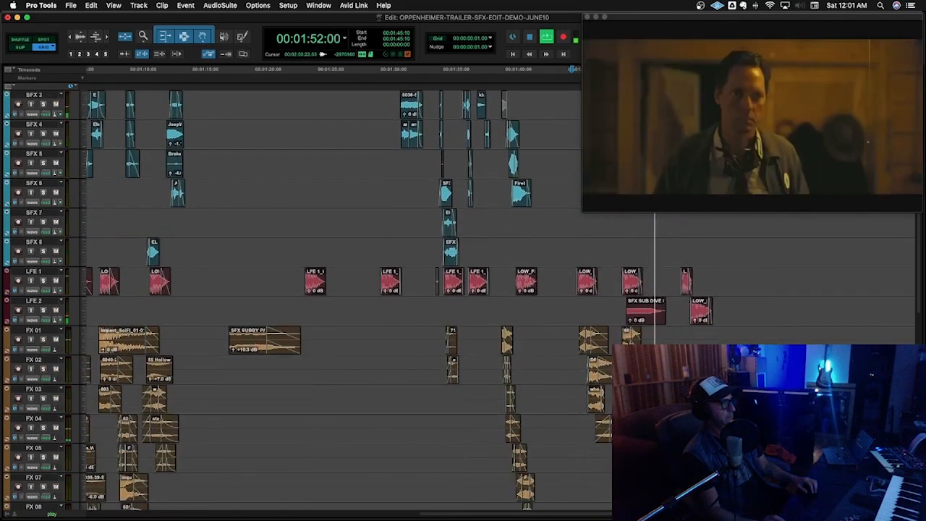
scroll(362, 304, "down", 3)
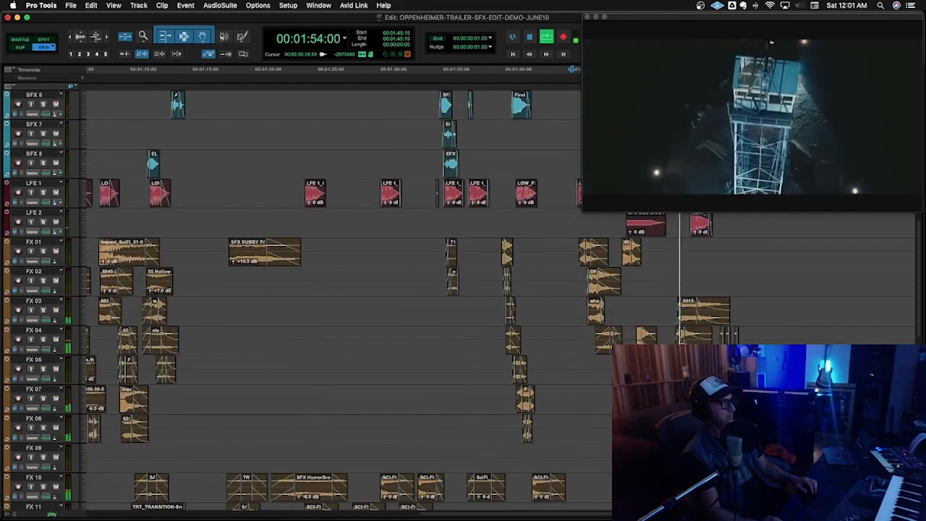
scroll(361, 304, "up", 4)
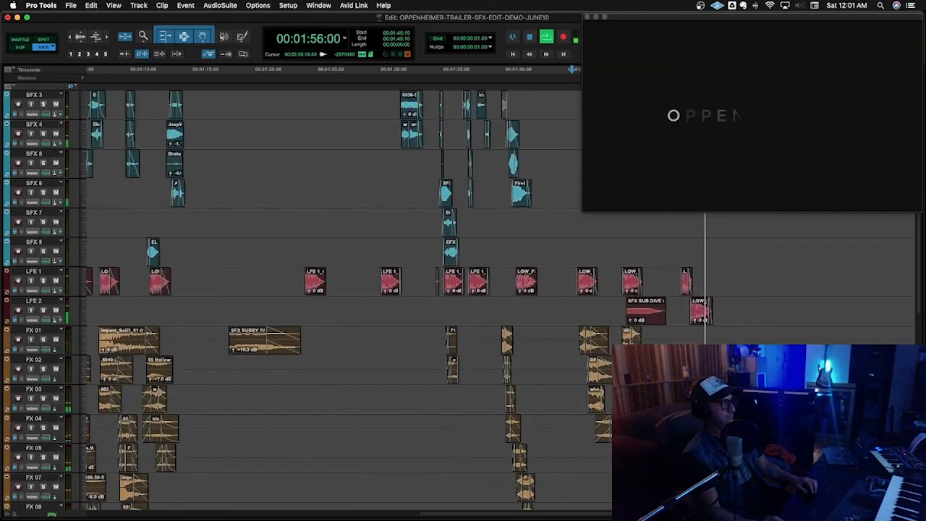
key("space")
Step: Audition the soloed FX 03 clip from 01:53:11 and the soloed FX 04 clip from 01:53:12
key("space")
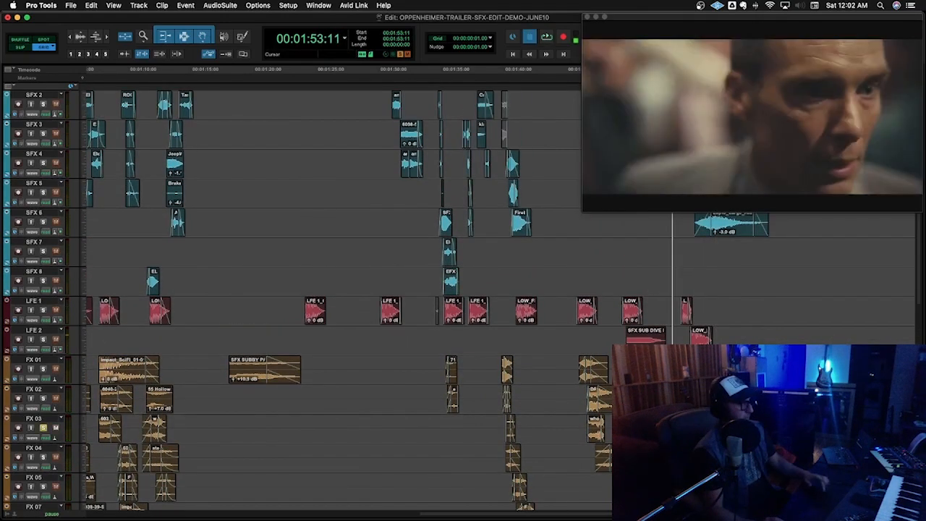
scroll(362, 304, "down", 1)
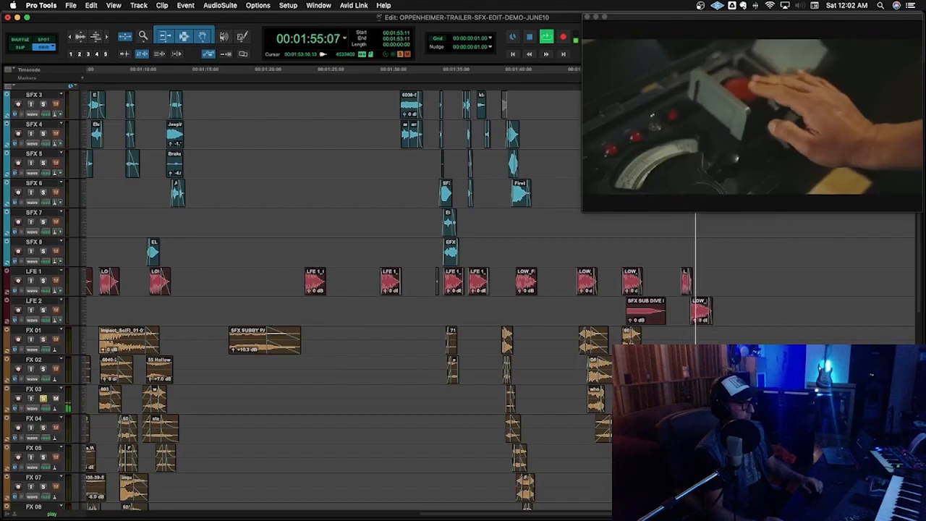
key("space")
key("space")
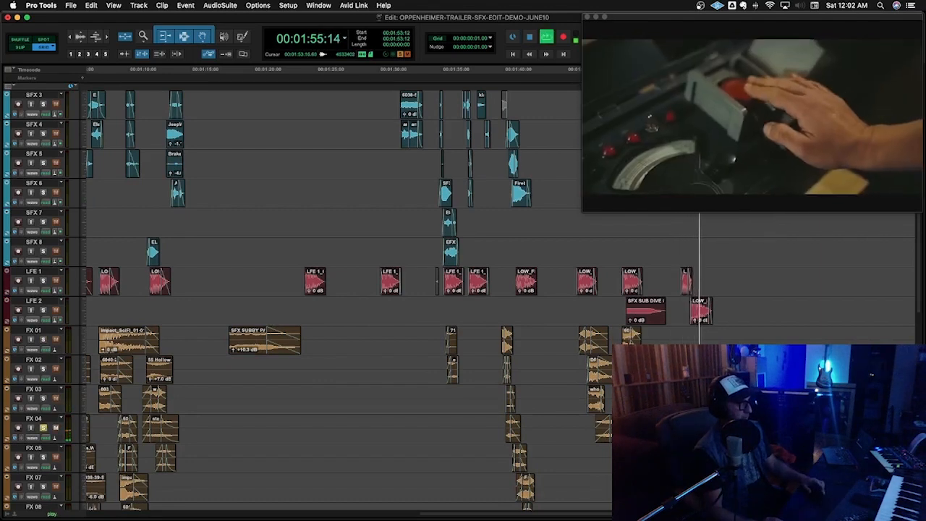
key("space")
Step: Audition the soloed FX 05 clip from 01:53:17 and the soloed FX 07 clip from 01:53:14
key("space")
scroll(311, 289, "down", 5)
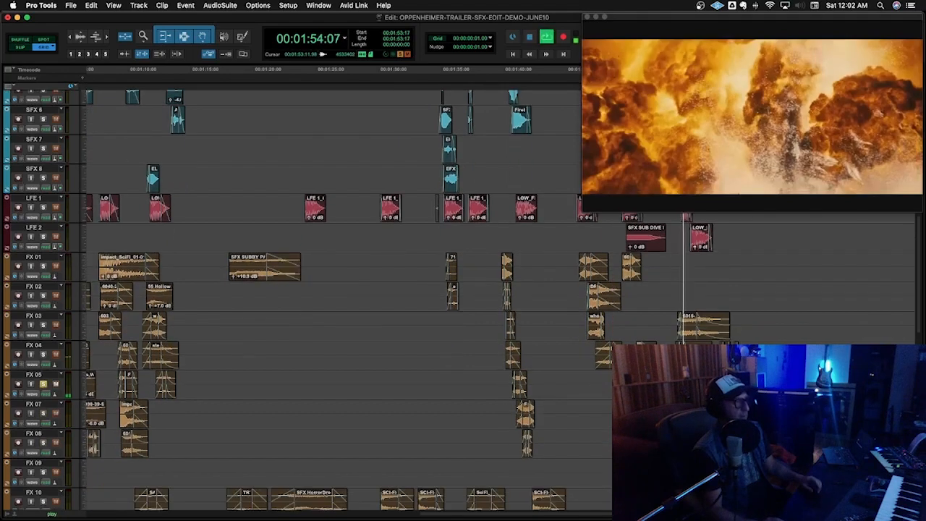
key("space")
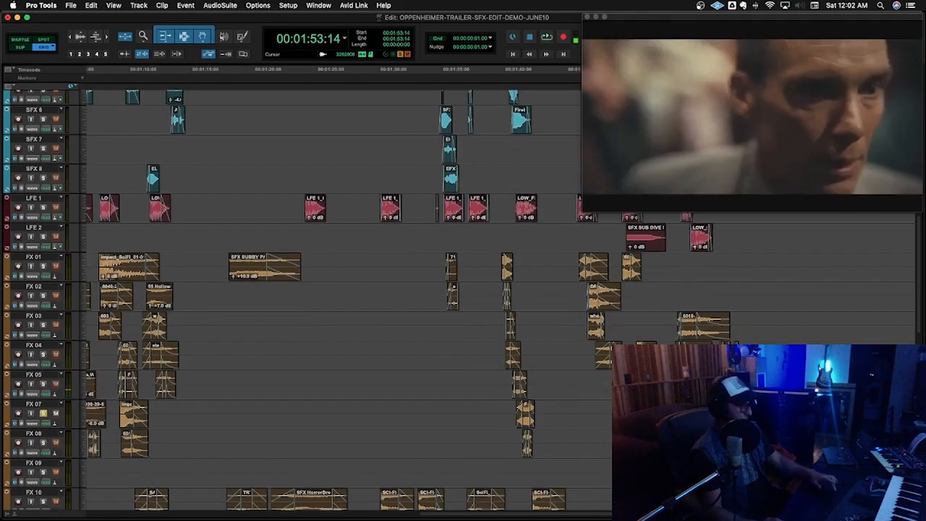
key("space")
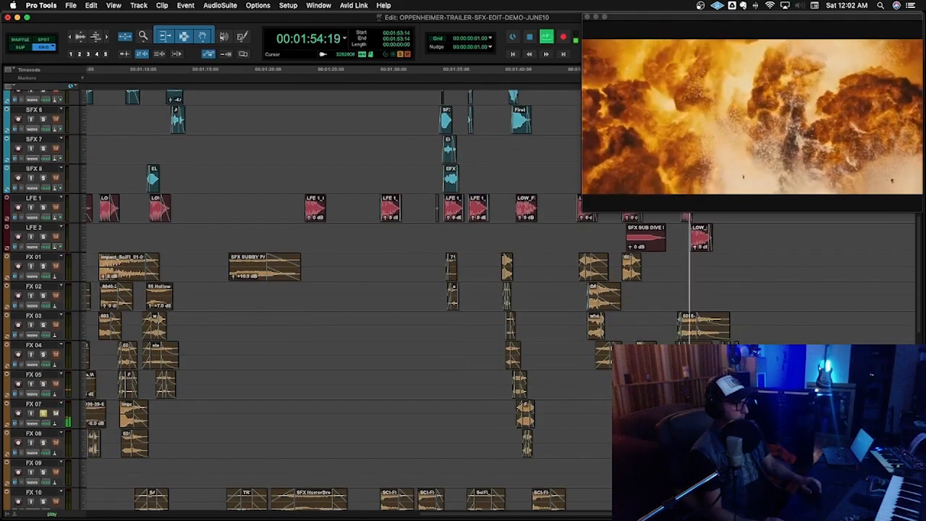
key("space")
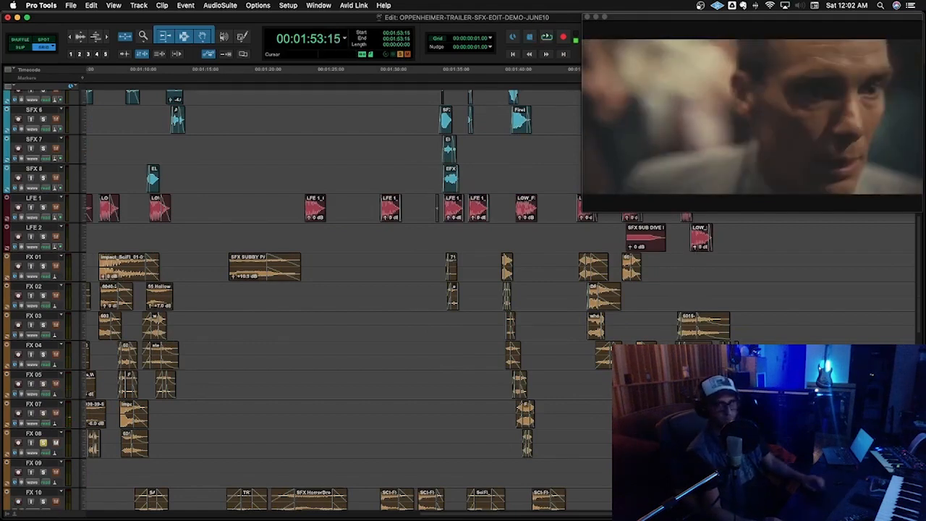
Step: Audition the soloed FX 08 track from 01:53:15 and the soloed FX 10 track from 01:49:01
key("space")
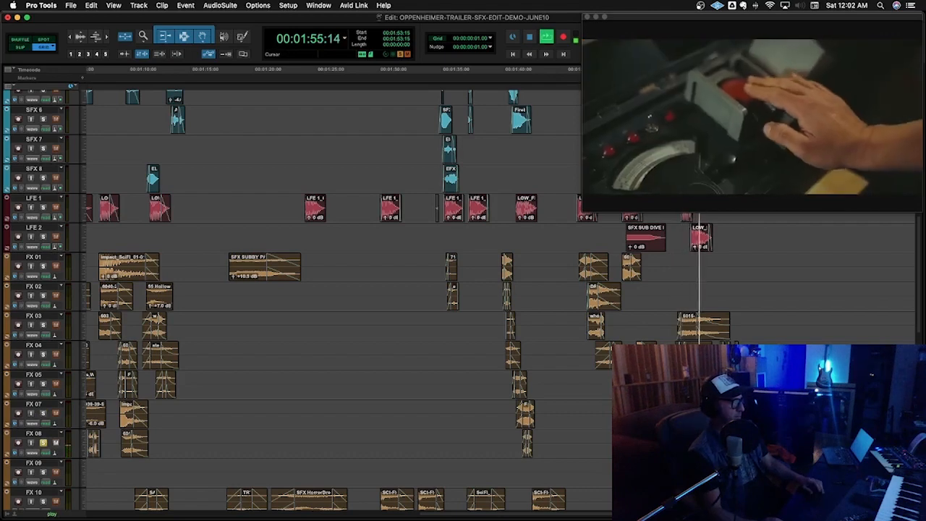
key("space")
scroll(332, 289, "down", 3)
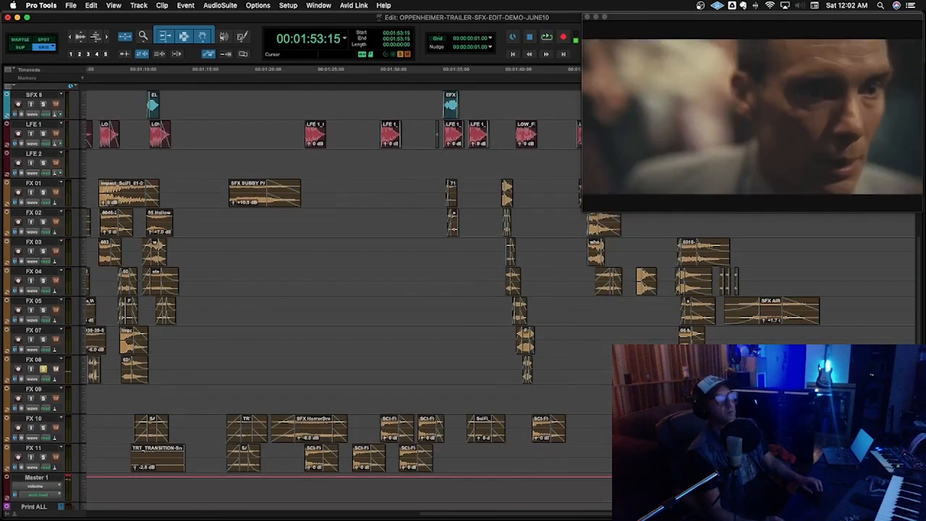
left_click(629, 369)
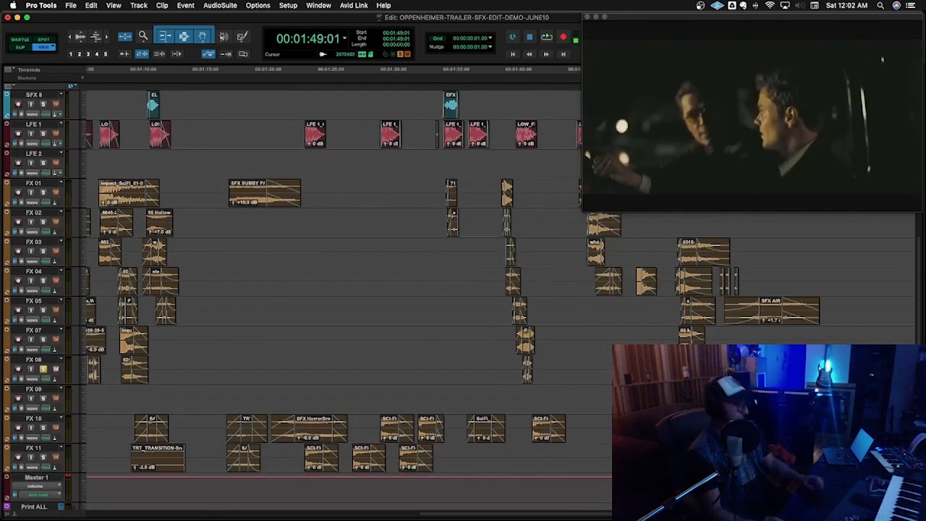
key("space")
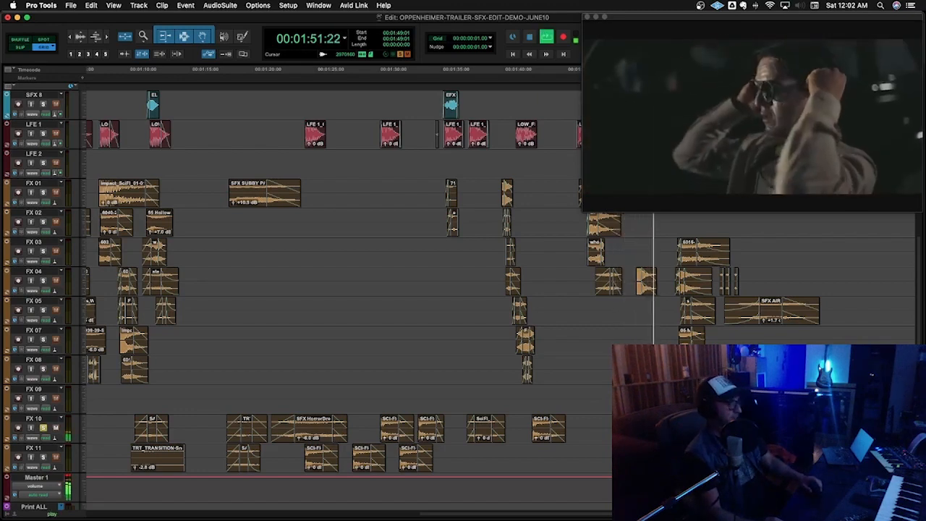
key("space")
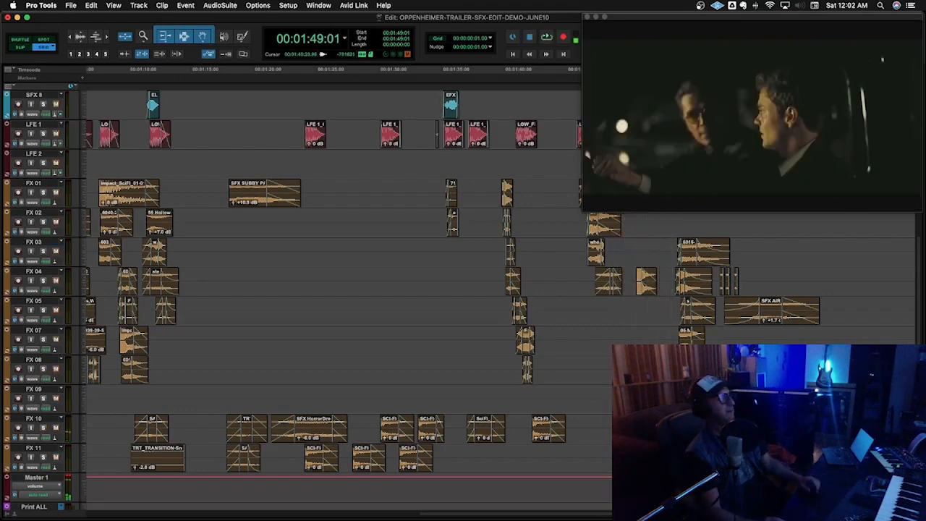
left_click_drag(631, 311, 660, 311)
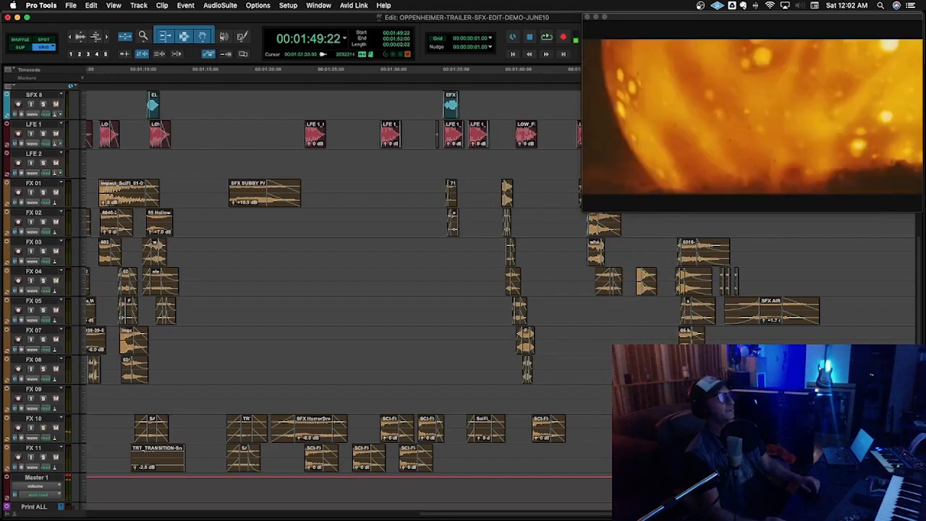
left_click(657, 311)
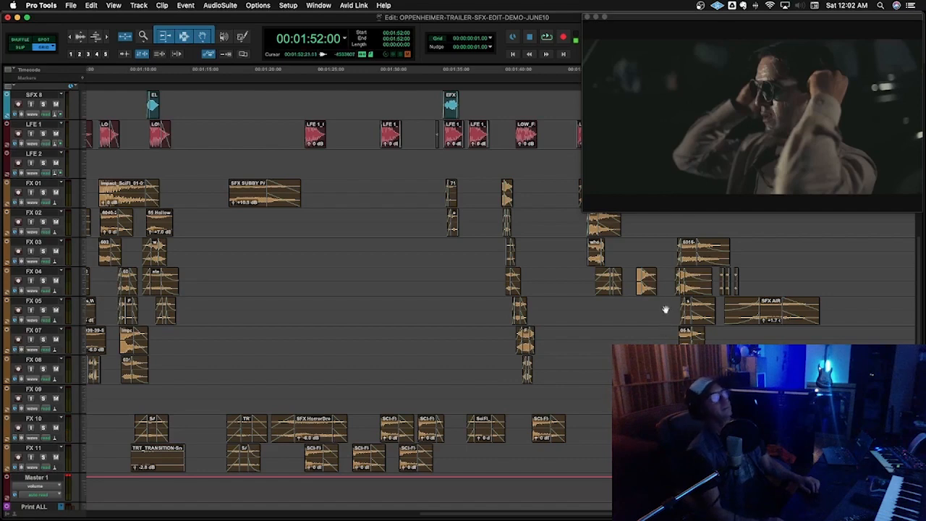
key("space")
scroll(669, 247, "up", 7)
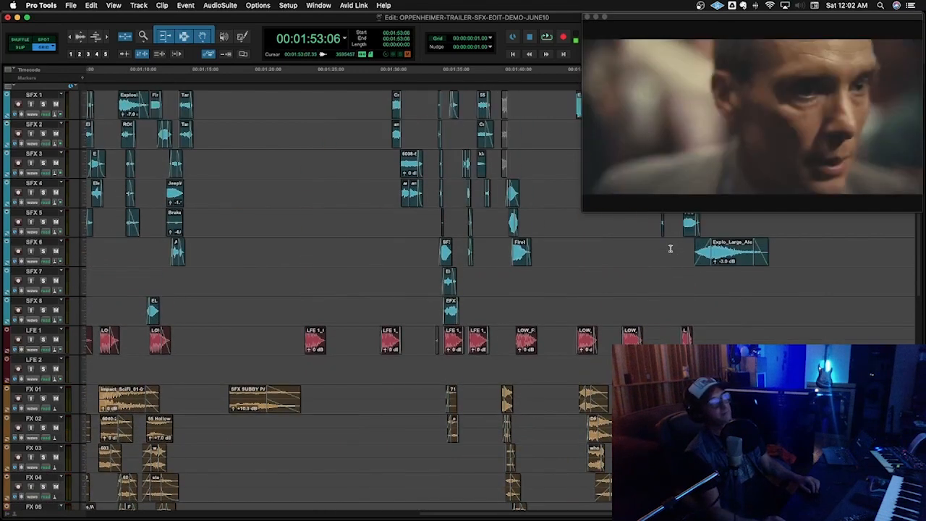
Step: Play the explosion section from 01:49:07 with all layers, viewing its SFX track clips
scroll(618, 272, "down", 1)
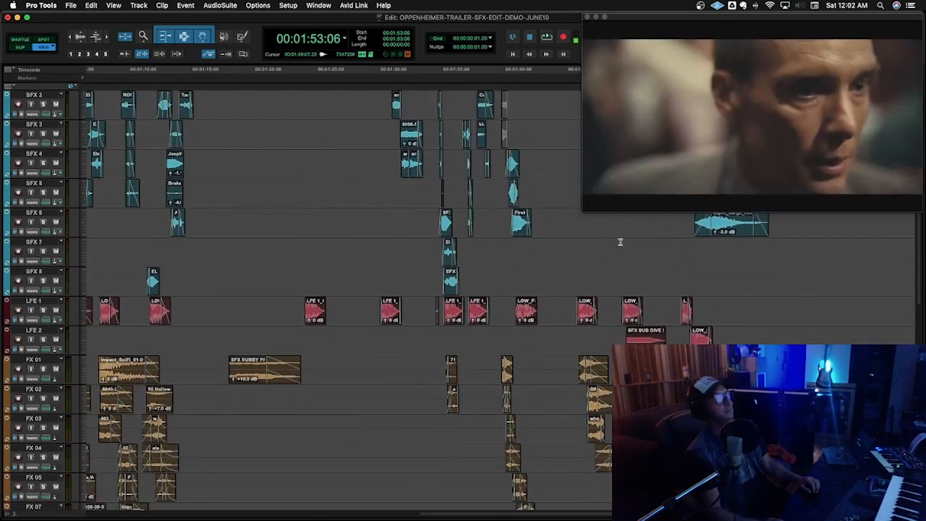
left_click(620, 241)
key("space")
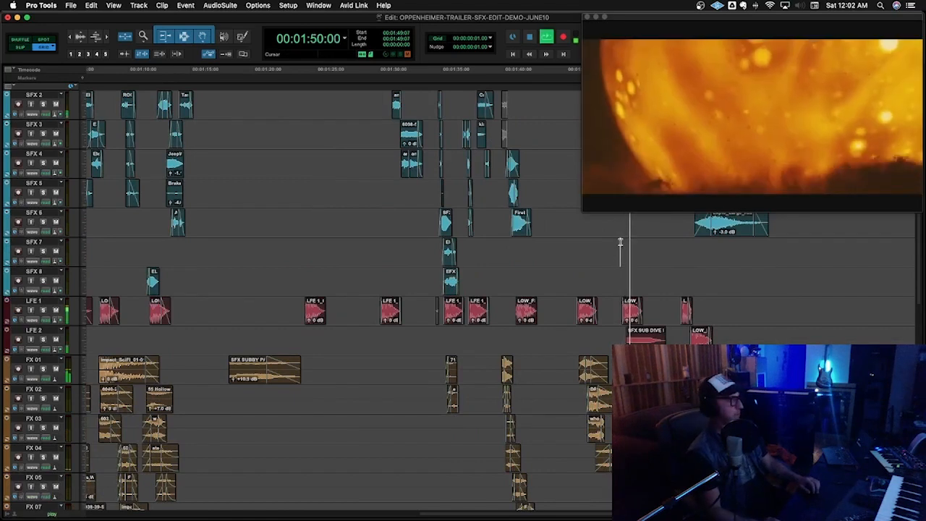
scroll(333, 296, "up", 6)
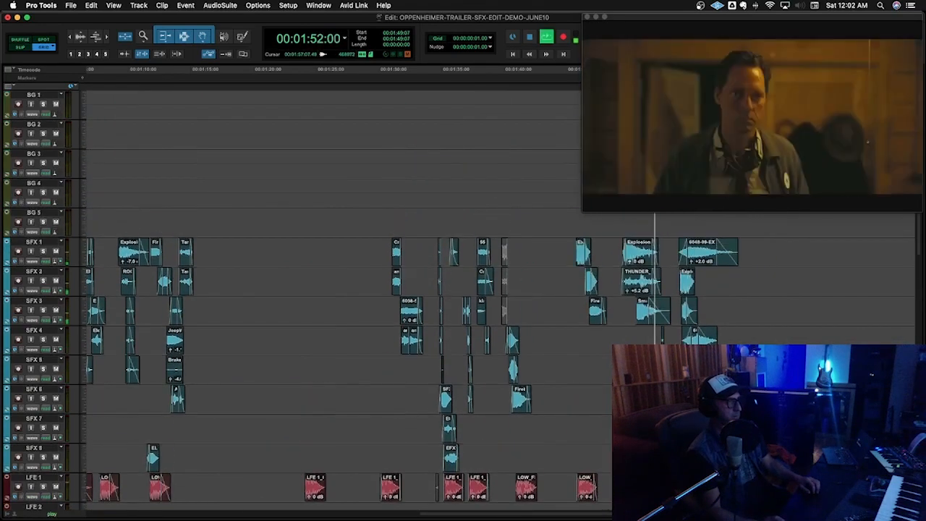
key("space")
Step: Solo SFX 1 and audition its explosion clip from 01:53:20 at a closer timeline zoom
left_click(675, 340)
key("t")
key("t")
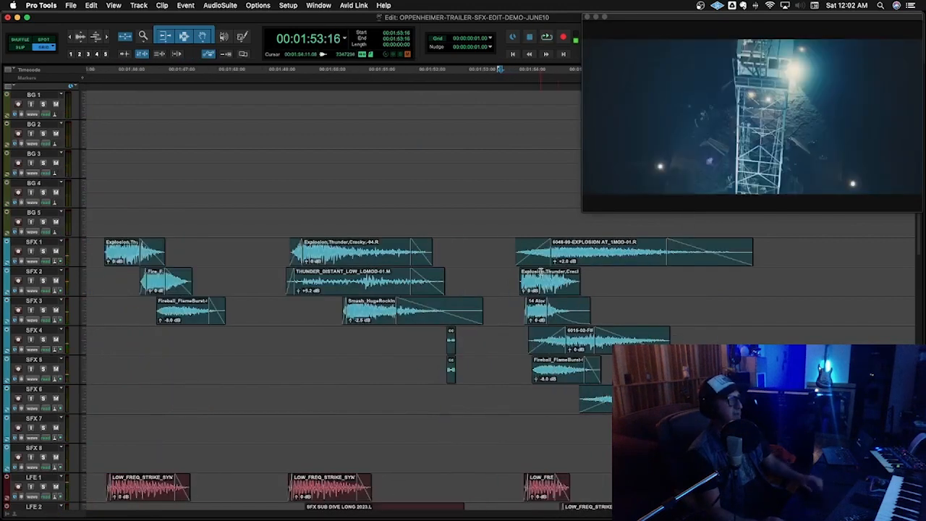
key("shift+s")
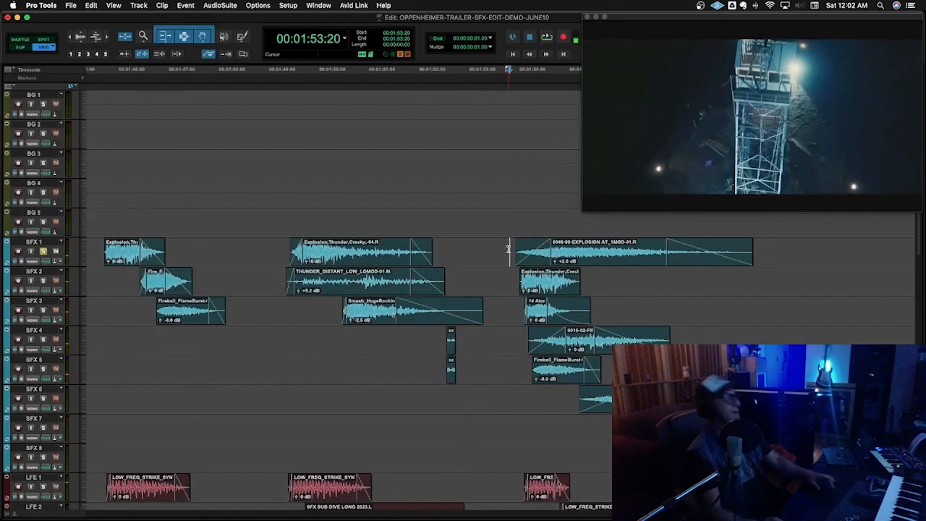
key("space")
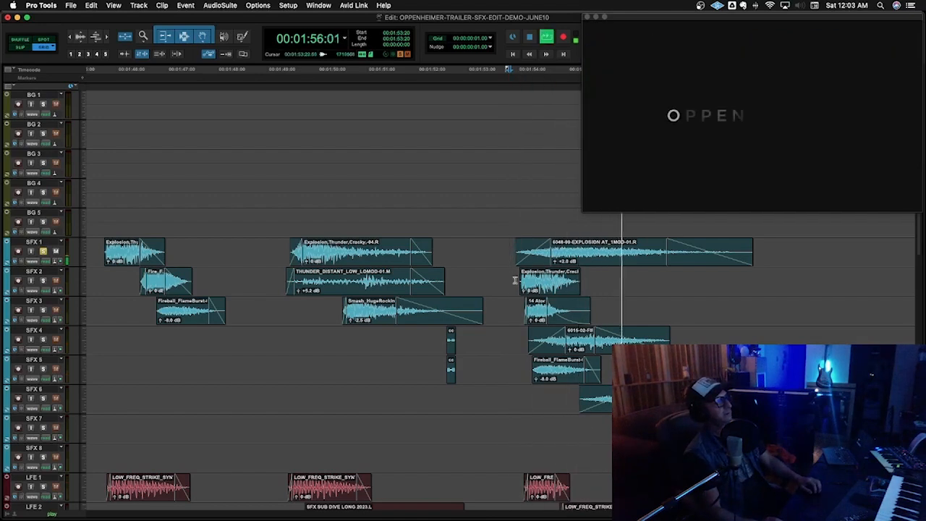
key("space")
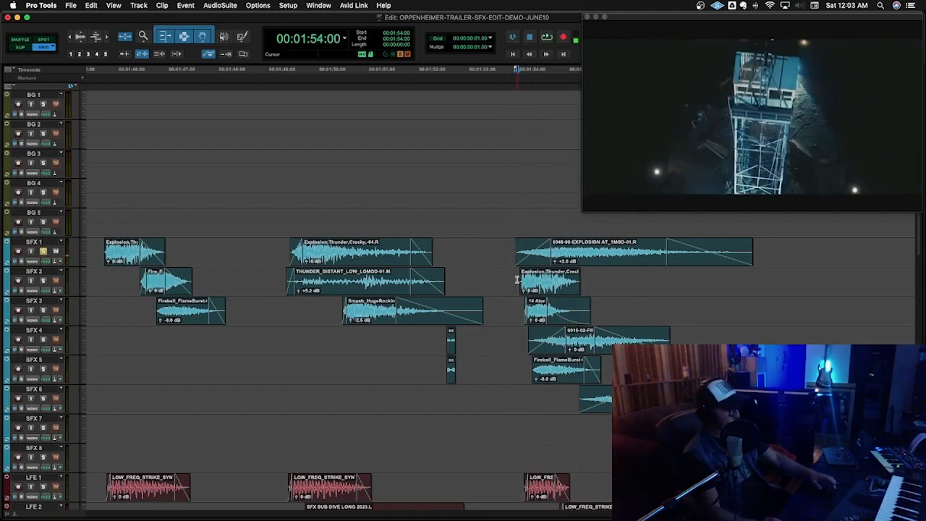
Step: Audition the soloed SFX 2 thunder explosion clip from 01:54:00 and the soloed SFX 3 clip from 01:54:01
key("space")
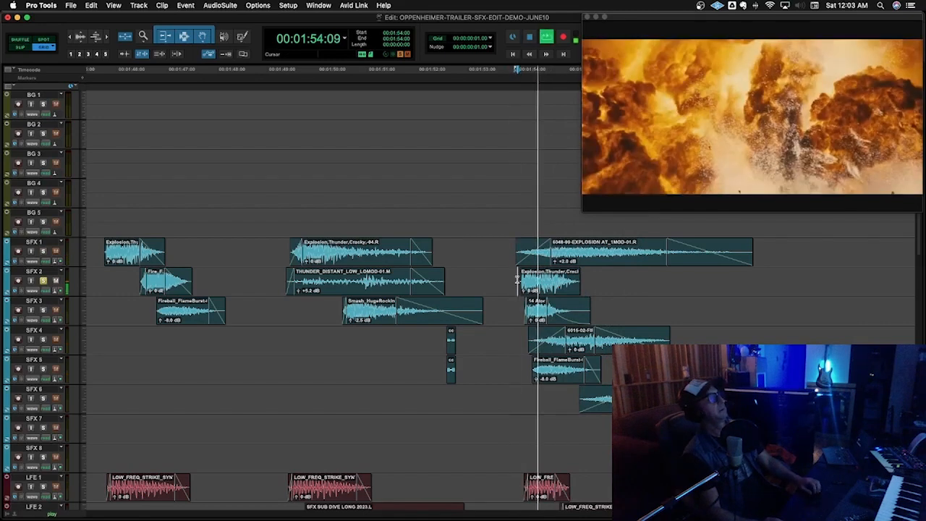
key("space")
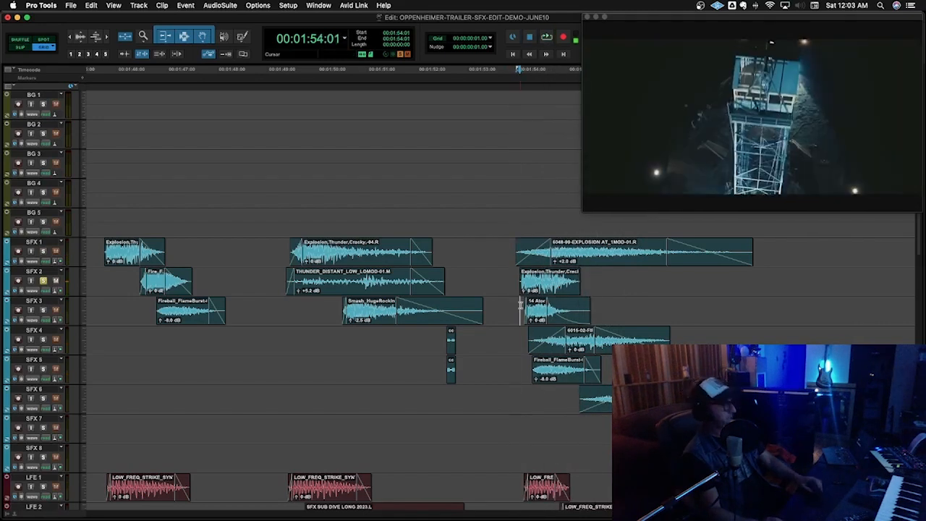
key("space")
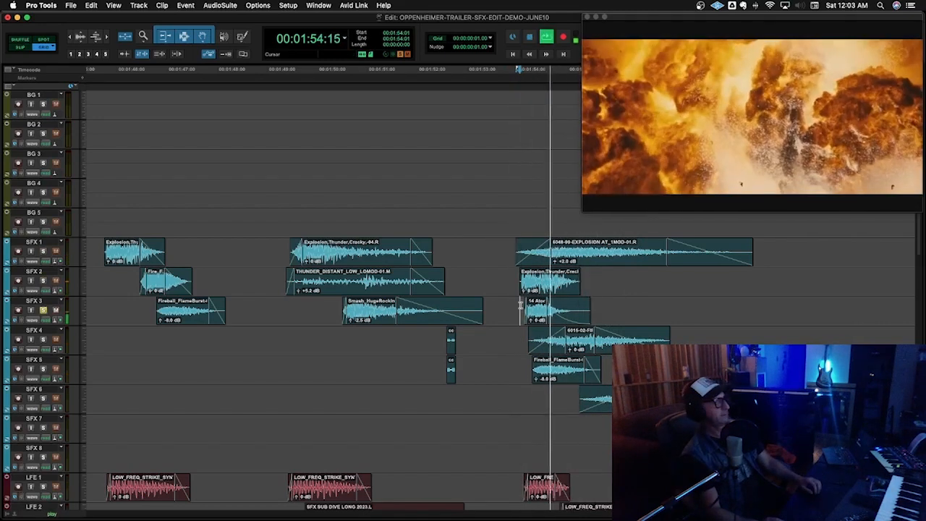
key("space")
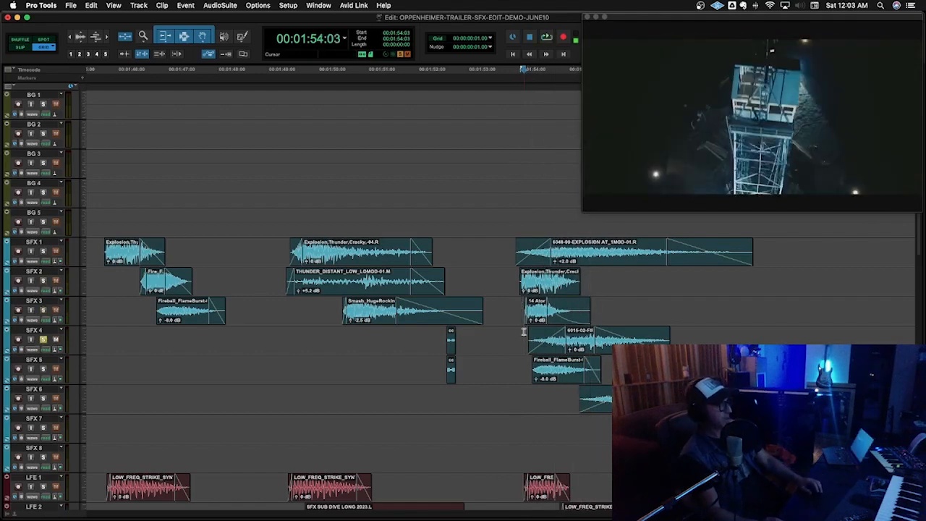
Step: Audition the soloed SFX 4 track from 01:54:03 and the soloed SFX 5 fireball clip from 01:54:05
key("space")
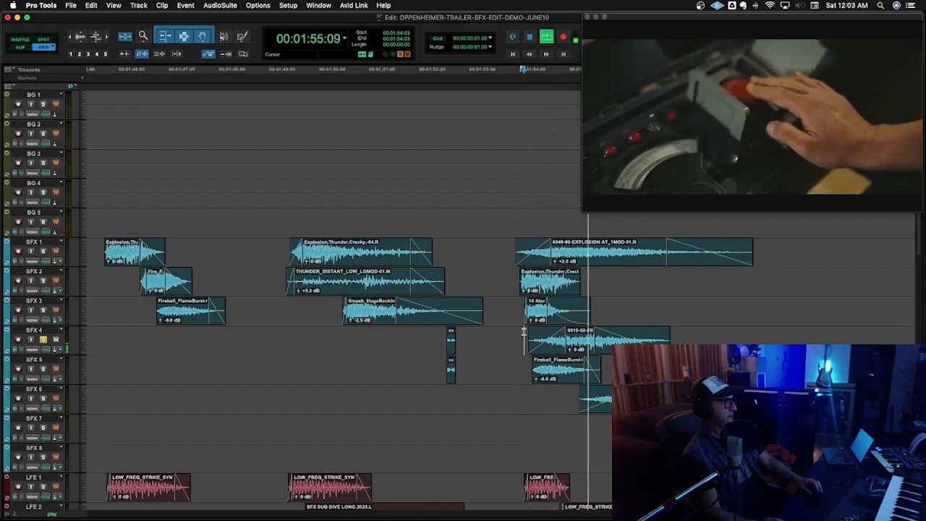
key("space")
left_click(527, 360)
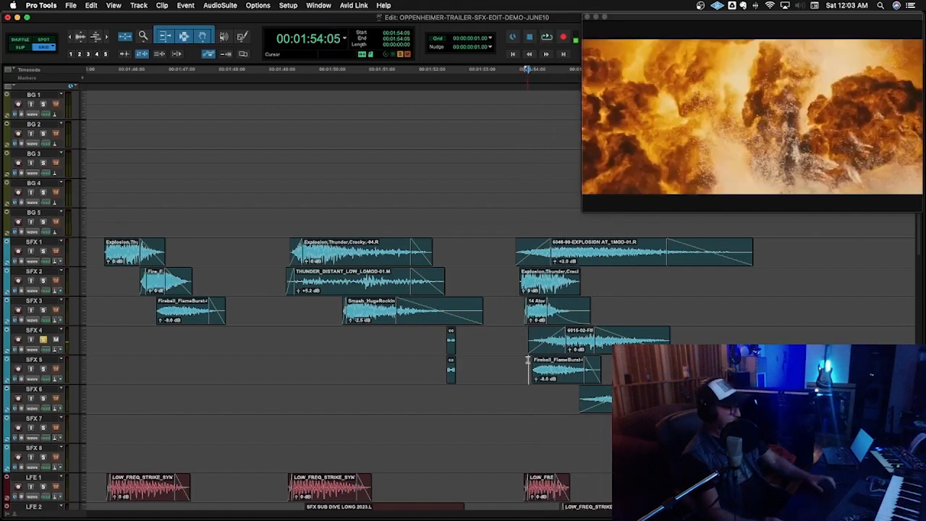
key("space")
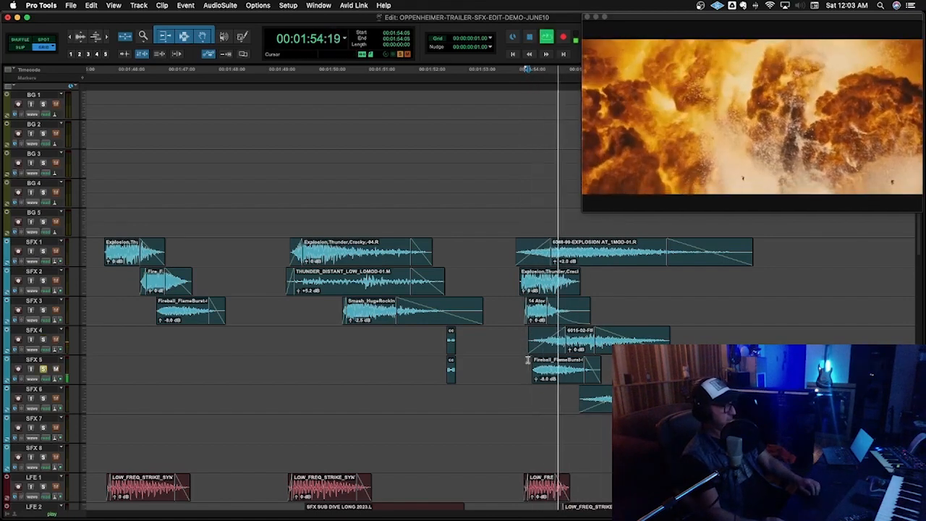
key("space")
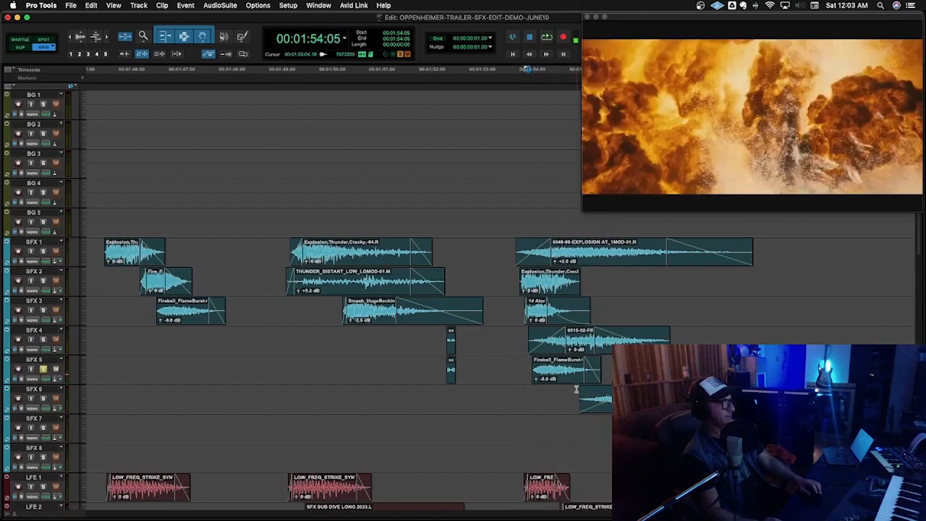
Step: Solo SFX 6 and audition its large atomic explosion clip from 01:55:04
left_click(576, 390)
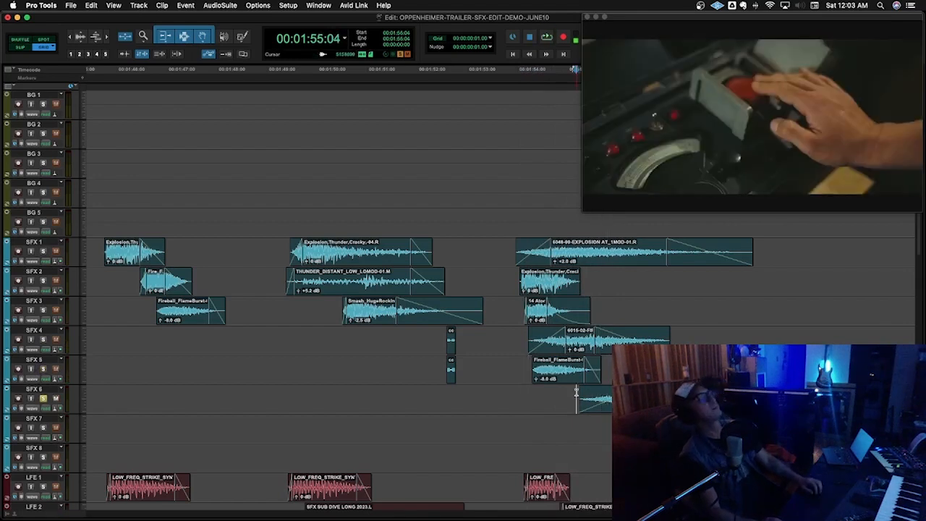
key("space")
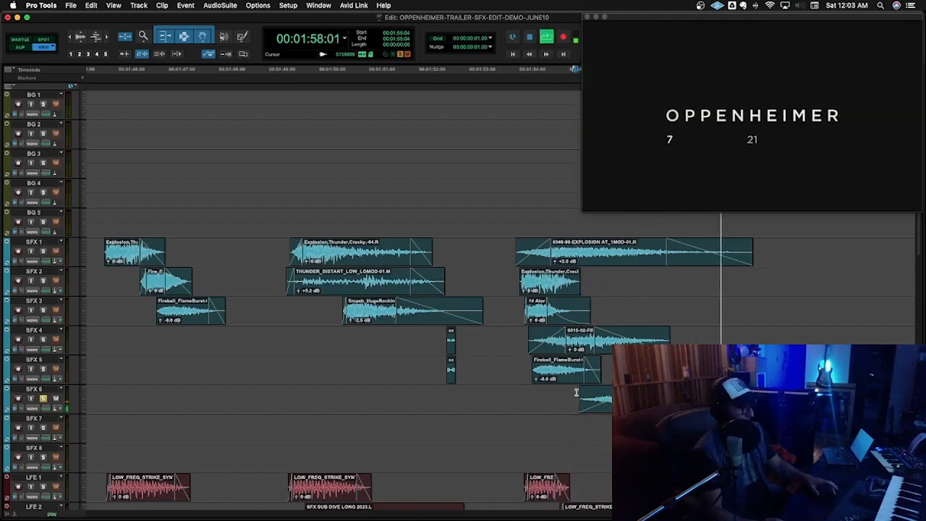
key("r")
key("r")
key("space")
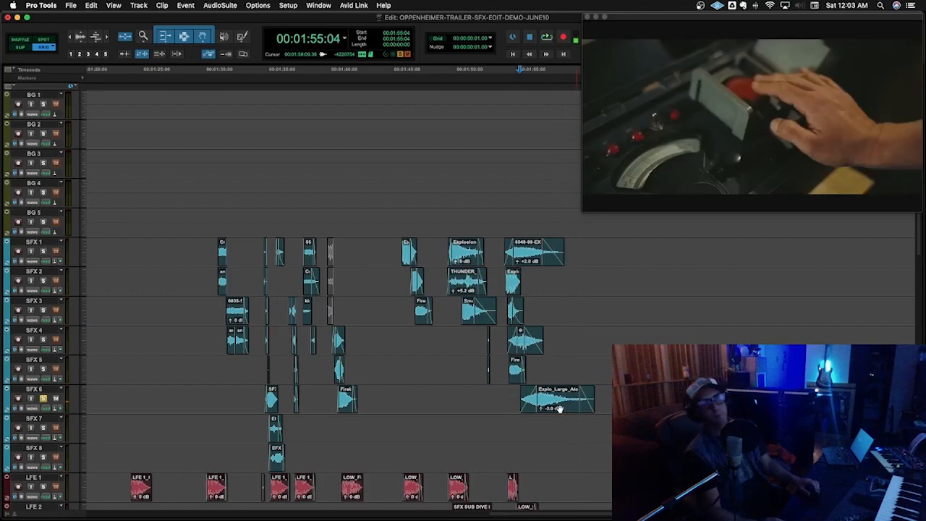
Step: Audition the soloed LFE 1 clip from 01:54:00 and the soloed LFE 2 clip from 01:54:16
left_click(508, 419)
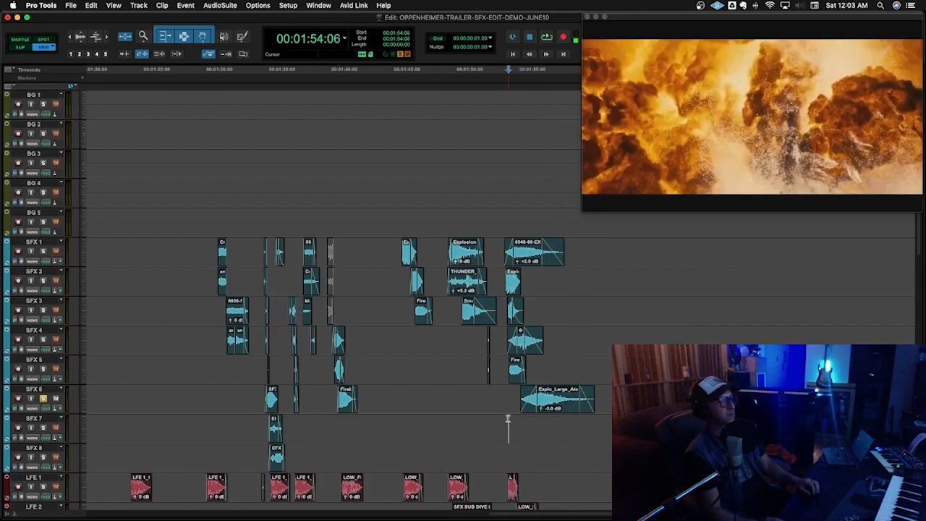
scroll(507, 414, "down", 2)
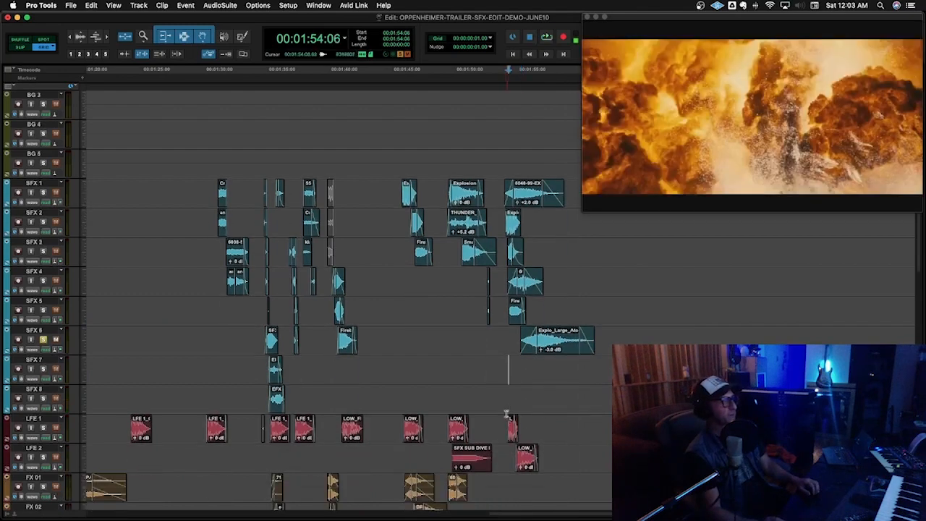
left_click(505, 421)
key("t")
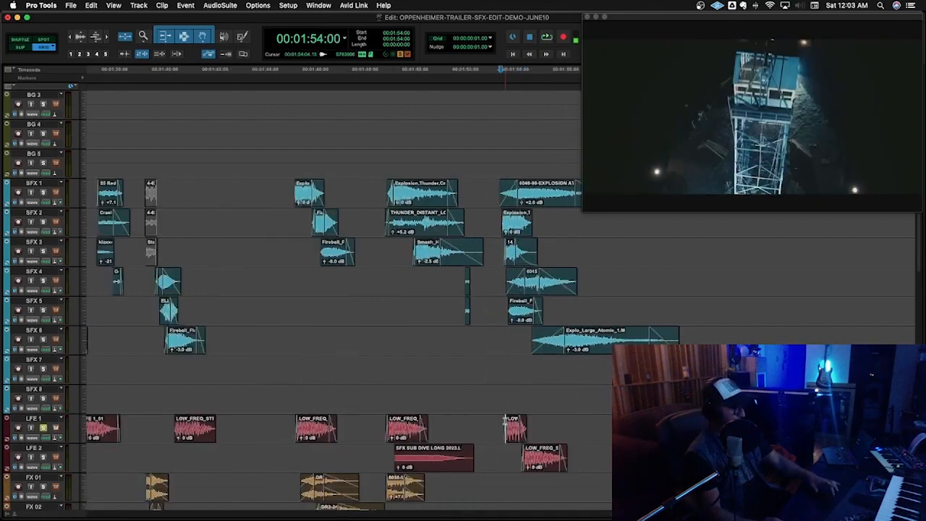
key("space")
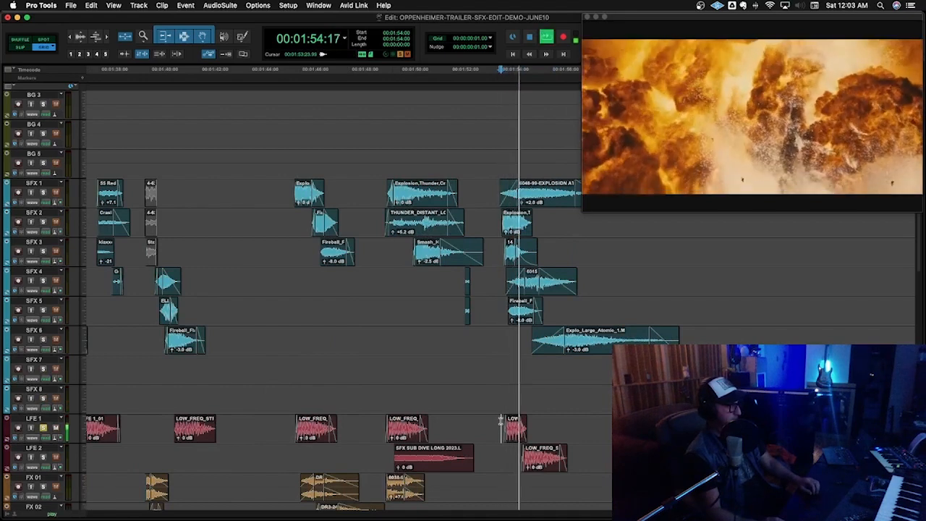
key("space")
key("space")
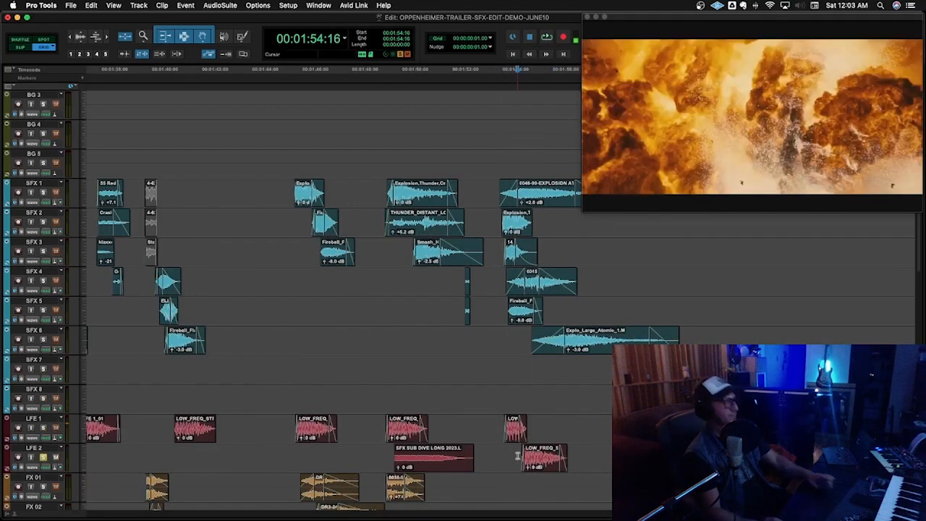
key("space")
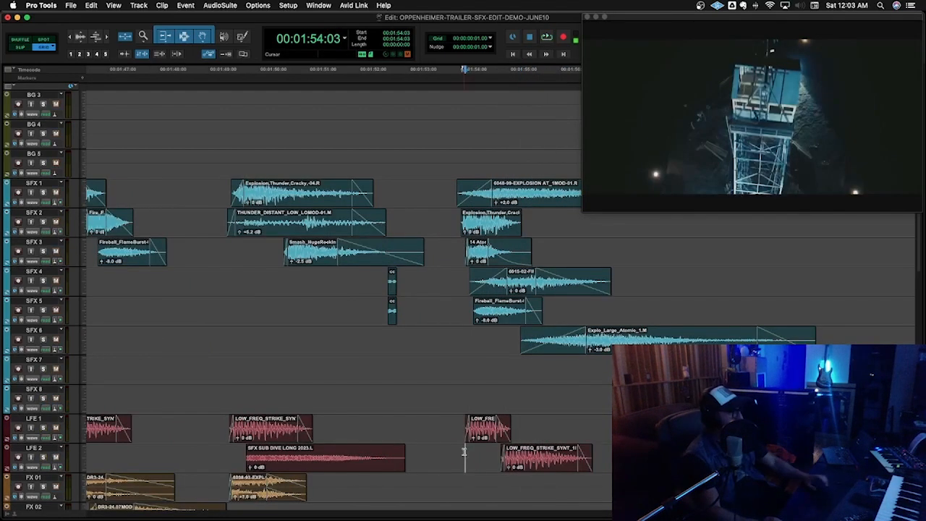
Step: Play the final explosion from 01:54:03 with all layers unsoloed
key("space")
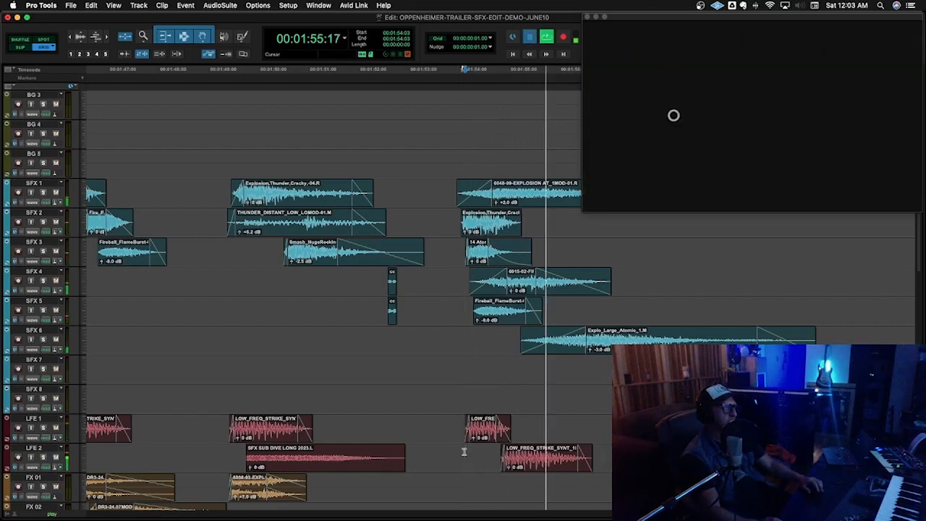
key("space")
scroll(464, 452, "down", 3)
key("space")
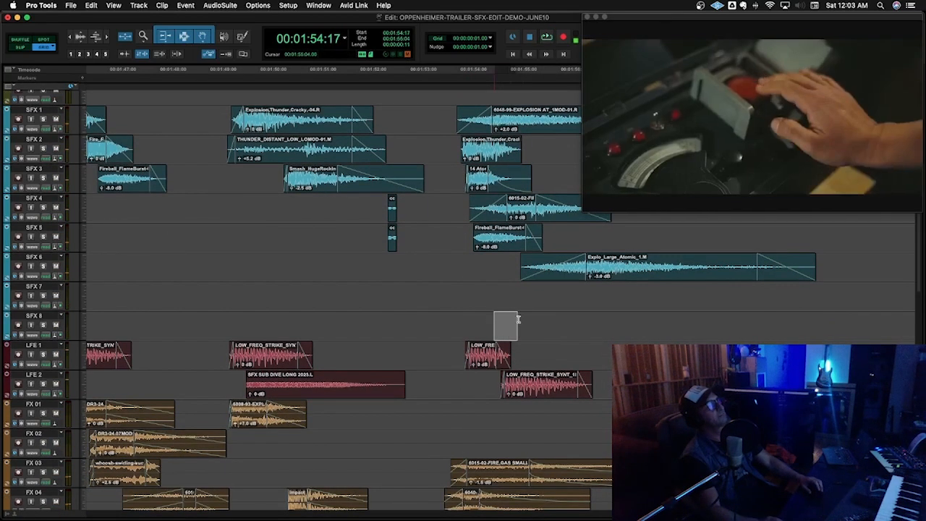
Step: Audition the soloed FX 03 track from 01:53:18 and the soloed FX 04 track from 01:53:14
left_click(437, 469)
key("shift+s")
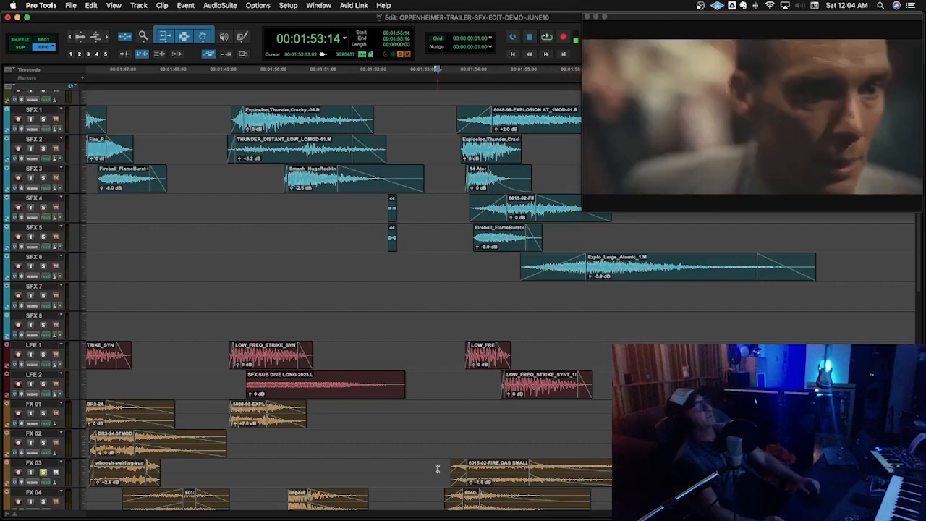
scroll(438, 467, "down", 3)
key("space")
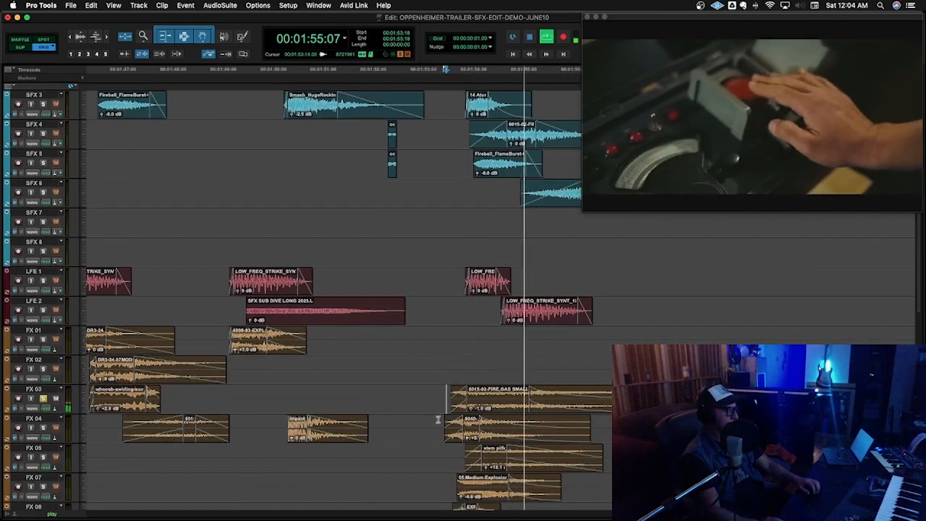
key("space")
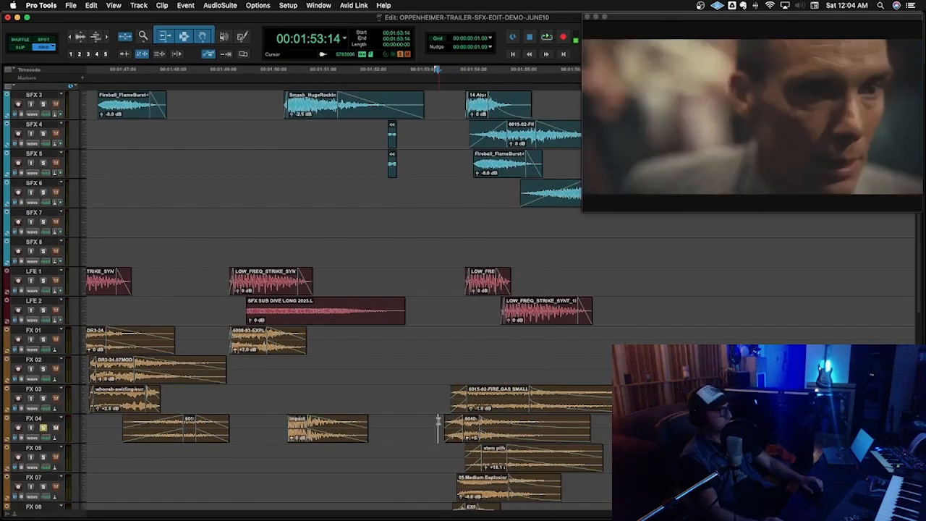
key("space")
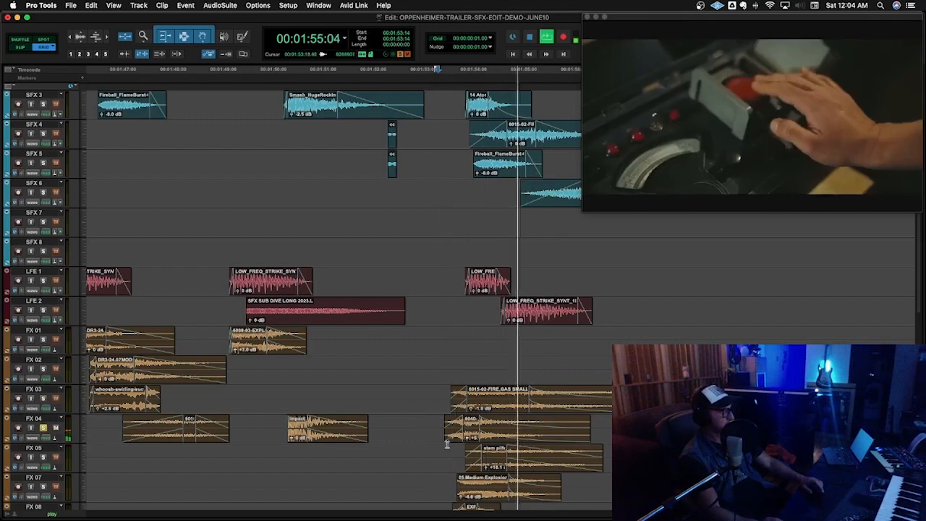
key("space")
Step: Audition the soloed FX 05 track from 01:53:23 and the soloed FX 07 medium explosion clip from 01:53:21
left_click(456, 454)
key("space")
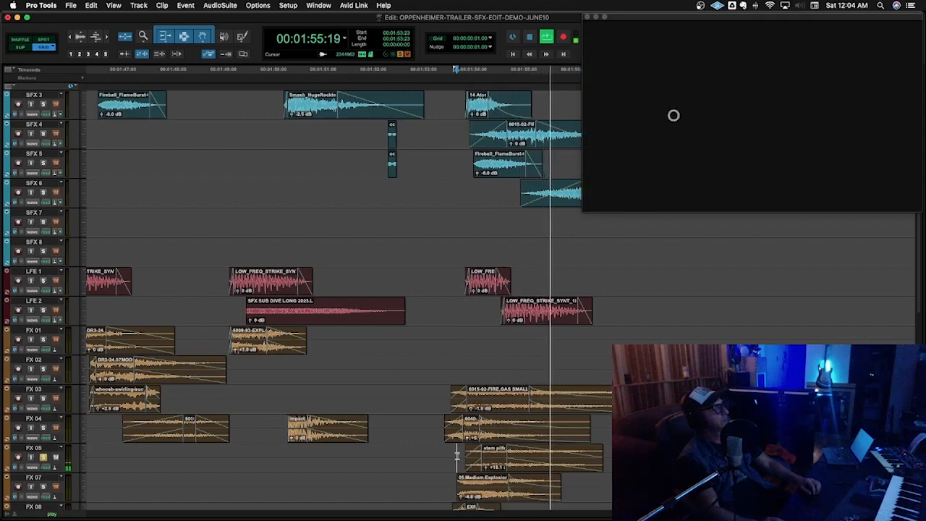
scroll(445, 427, "down", 2)
key("space")
left_click(452, 427)
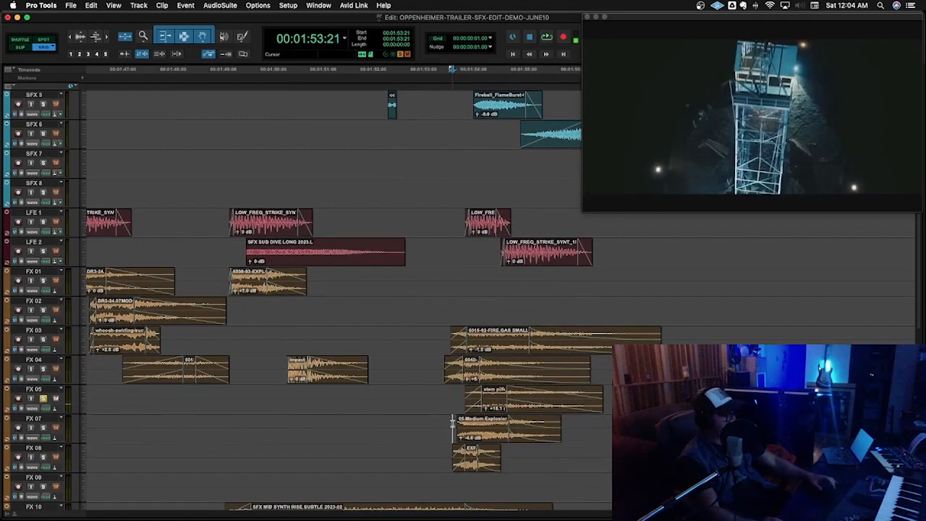
key("space")
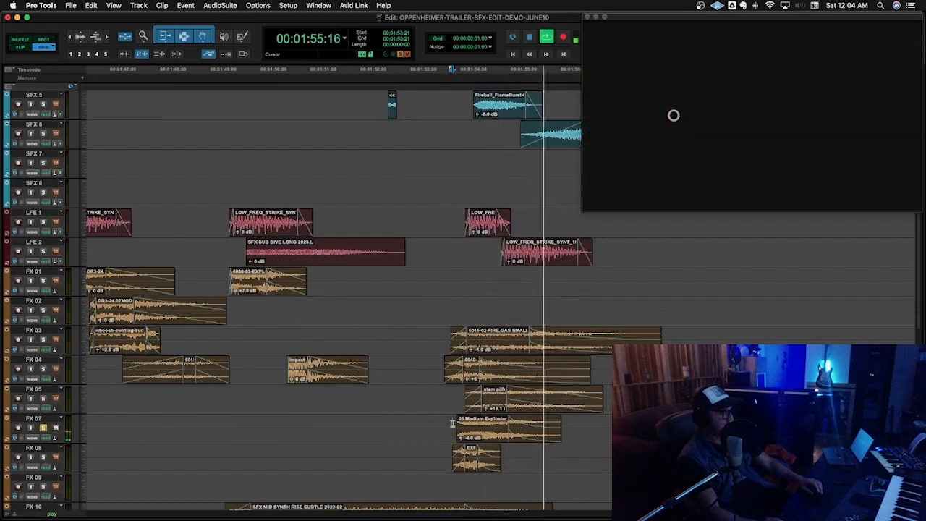
key("space")
Step: Solo FX 08 and audition its short explosion clip from 01:53:19
left_click(447, 456)
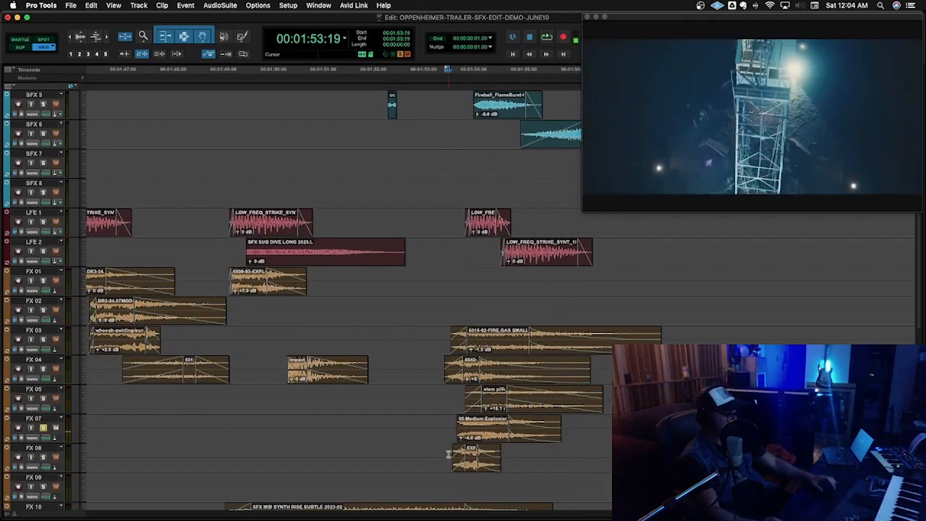
key("space")
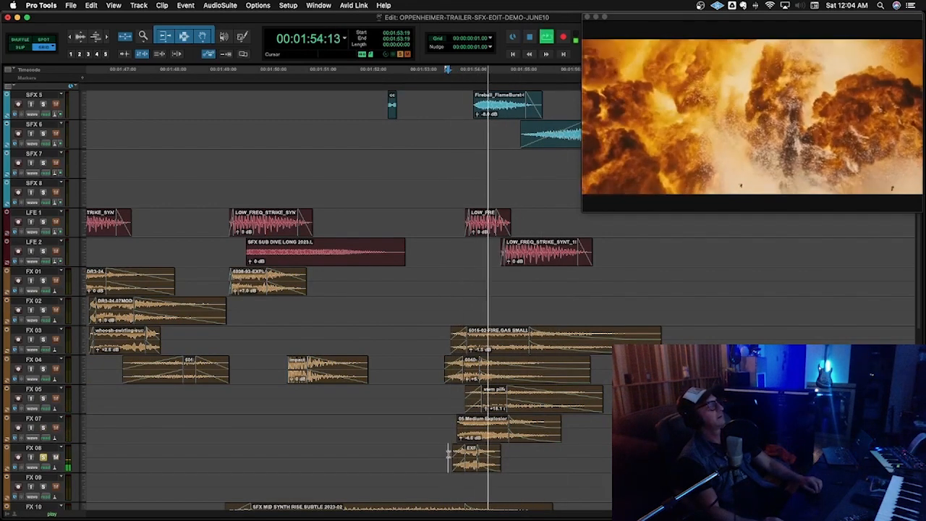
key("space")
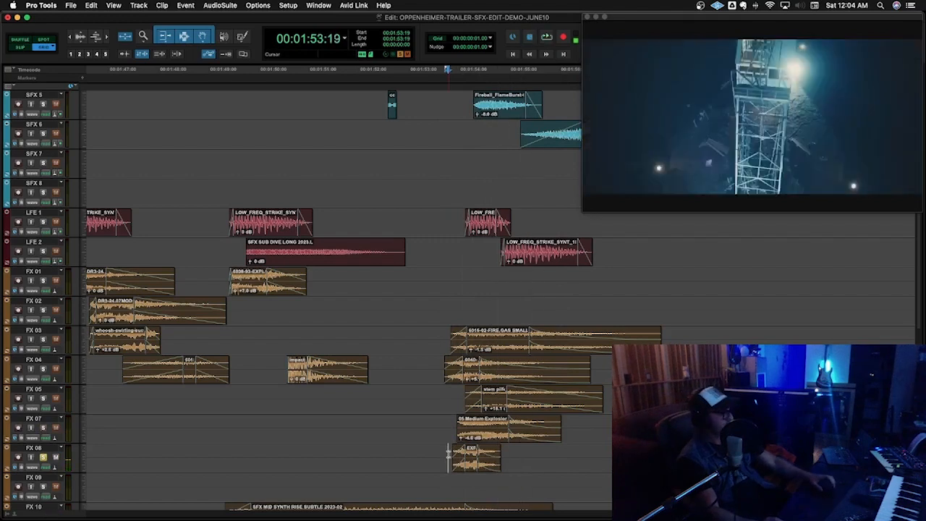
Step: Audition the soloed FX 04 title-card sounds from 01:57:05 and view the first clip's full name
scroll(448, 455, "up", 2)
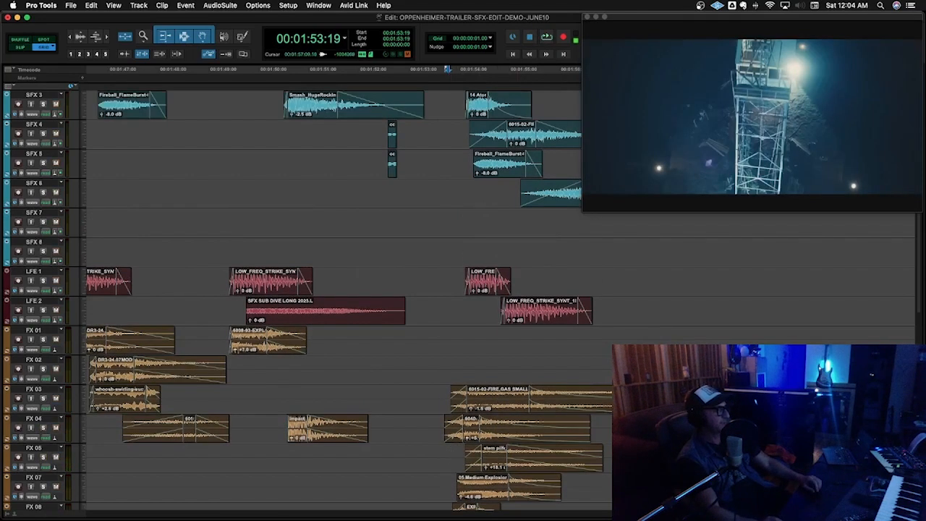
key("space")
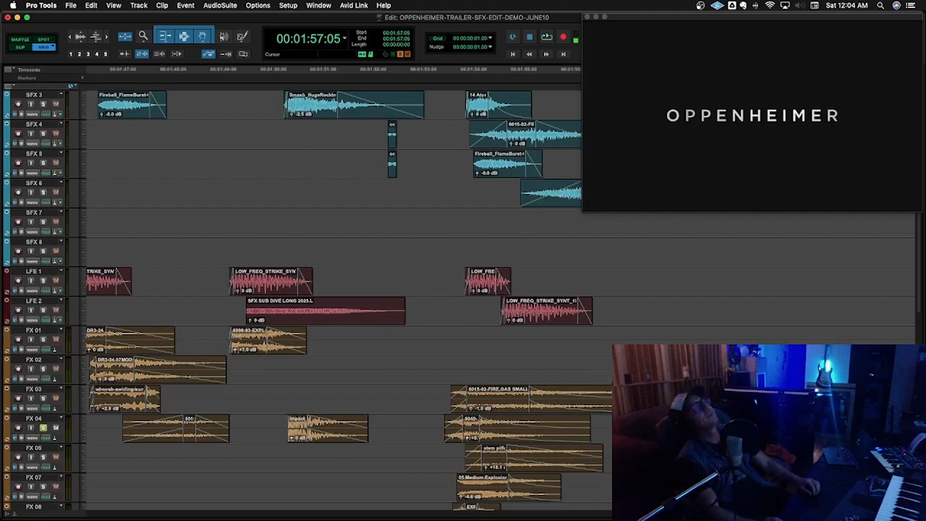
key("space")
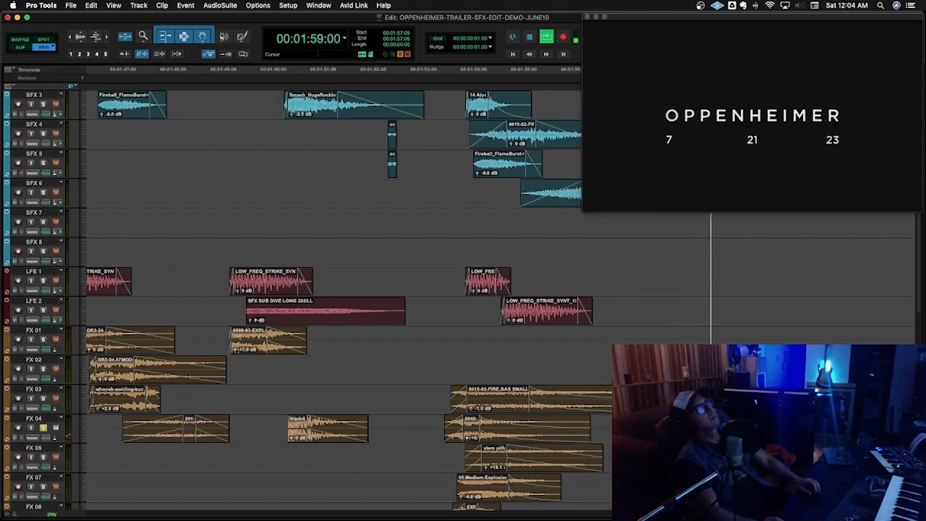
key("space")
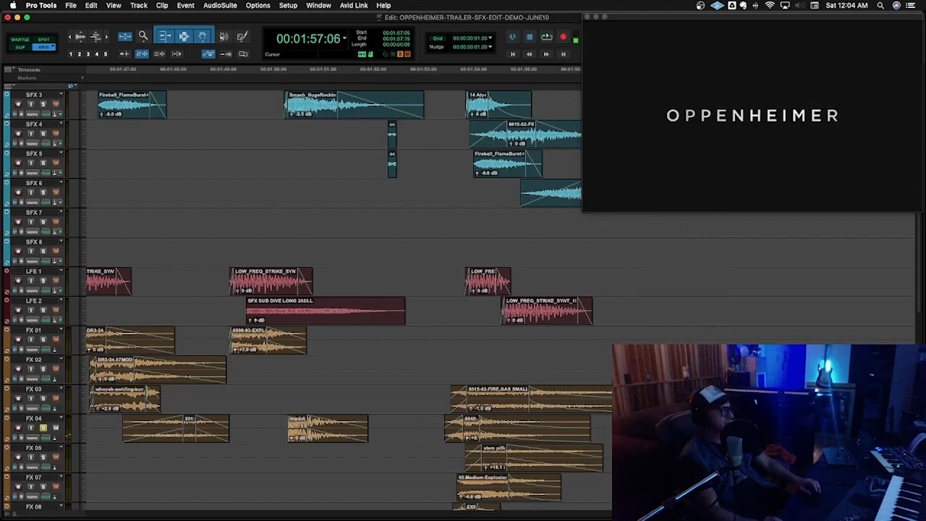
key("super+shift+r")
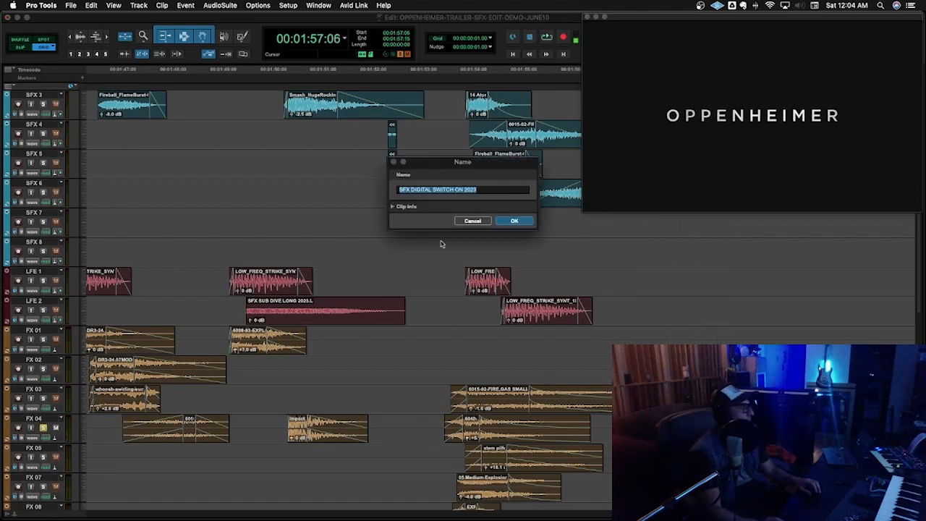
left_click(472, 222)
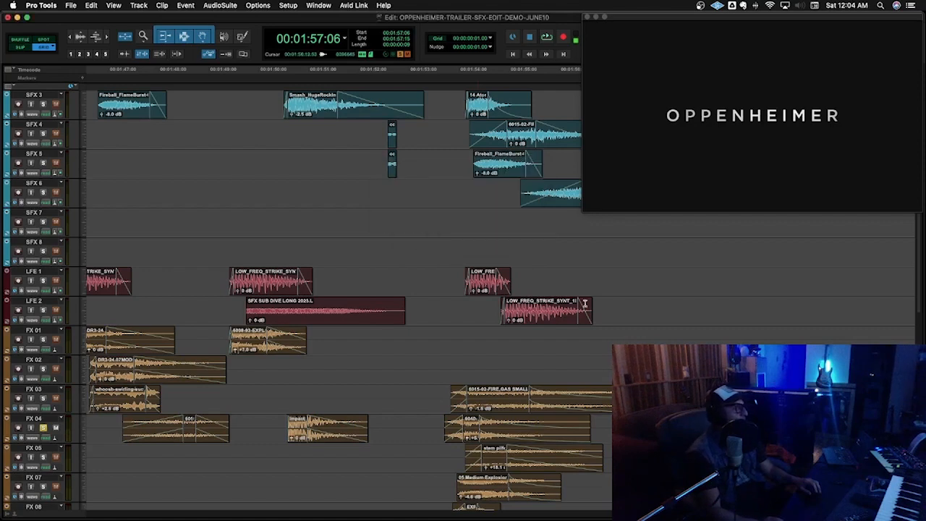
Step: Examine the ending's clip layers across the SFX, LFE and FX tracks in a wider timeline view
scroll(587, 313, "up", 4)
scroll(599, 332, "up", 3)
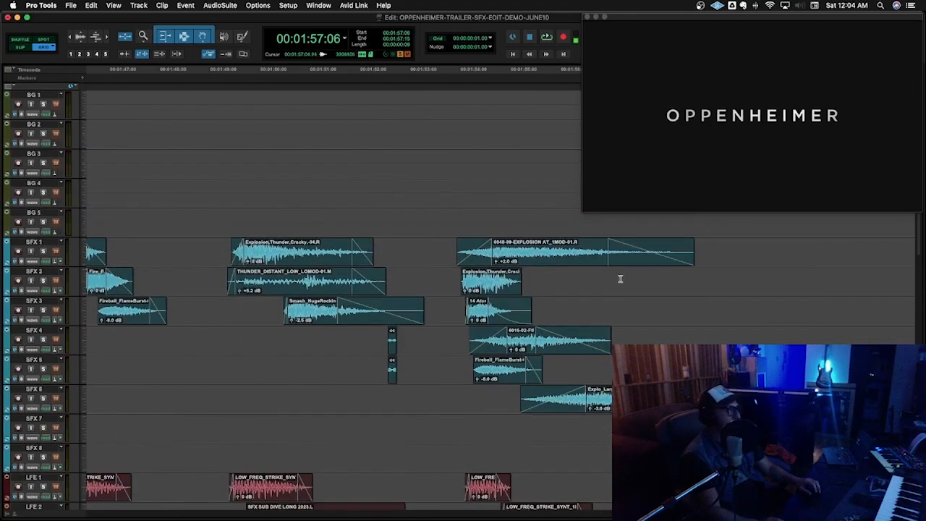
left_click(620, 279)
key("r")
key("r")
scroll(549, 315, "down", 12)
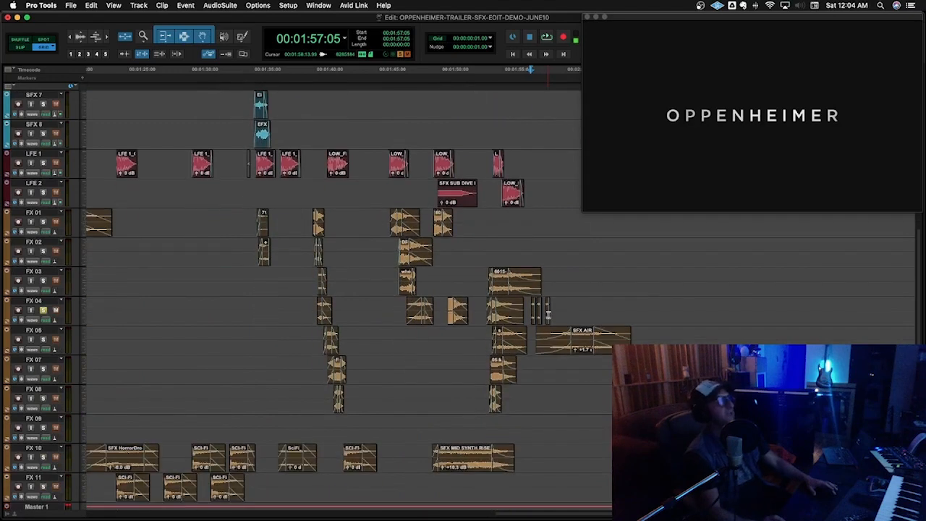
scroll(548, 314, "up", 1)
left_click(502, 216)
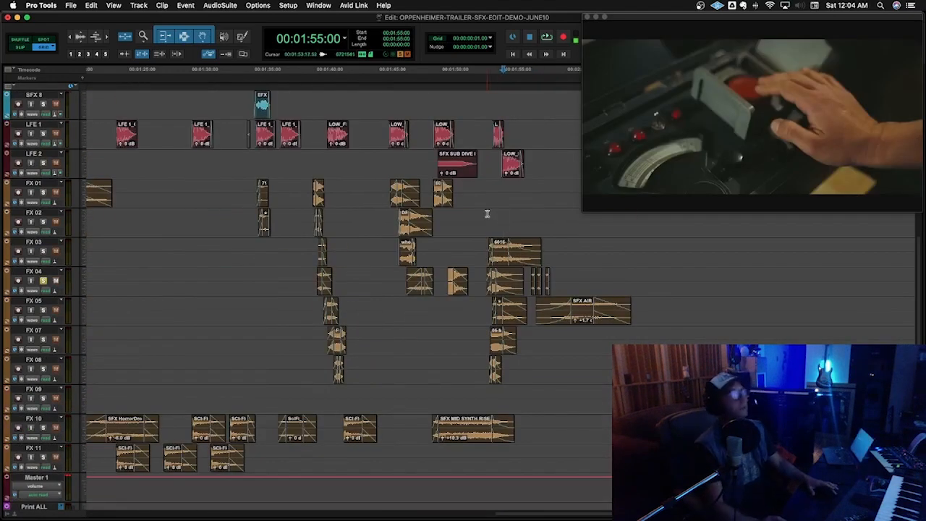
left_click(487, 214)
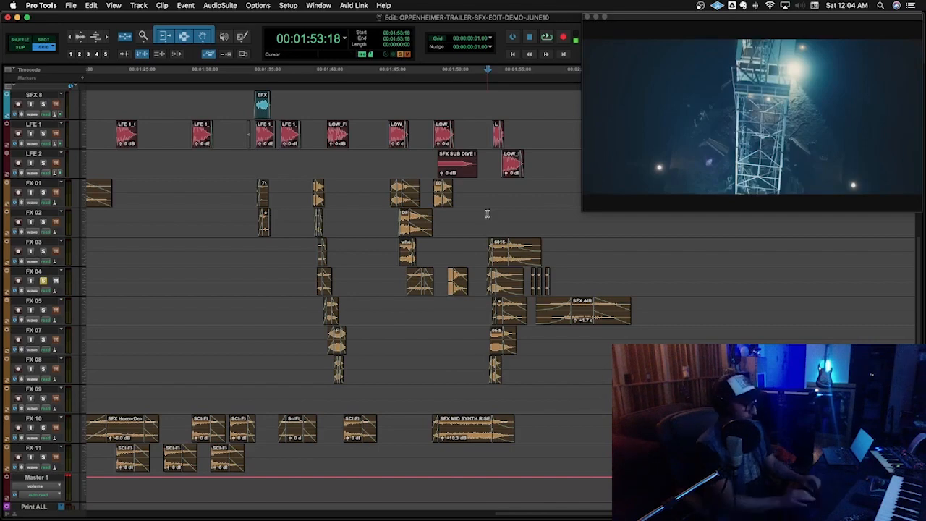
Step: Return to the session start and play the whole trailer with all layers in a full timeline overview
key("Return")
key("r")
key("r")
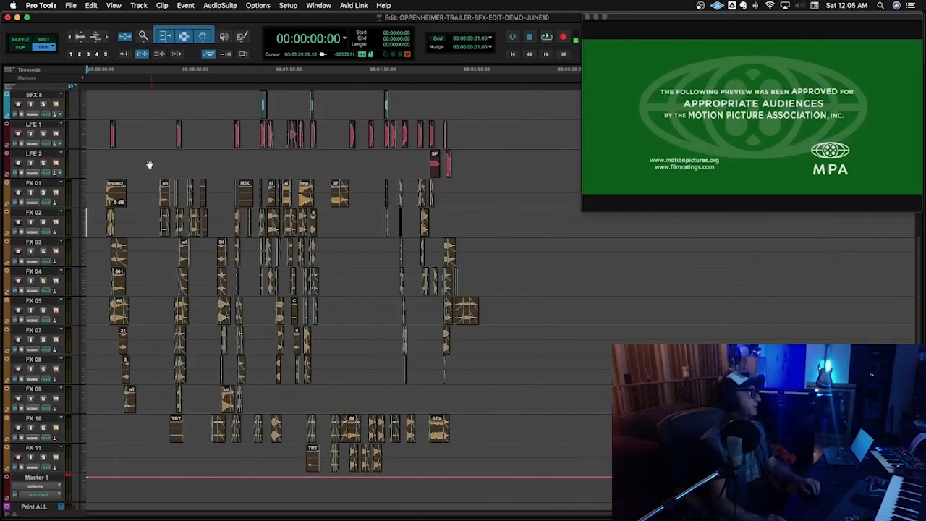
left_click(103, 126)
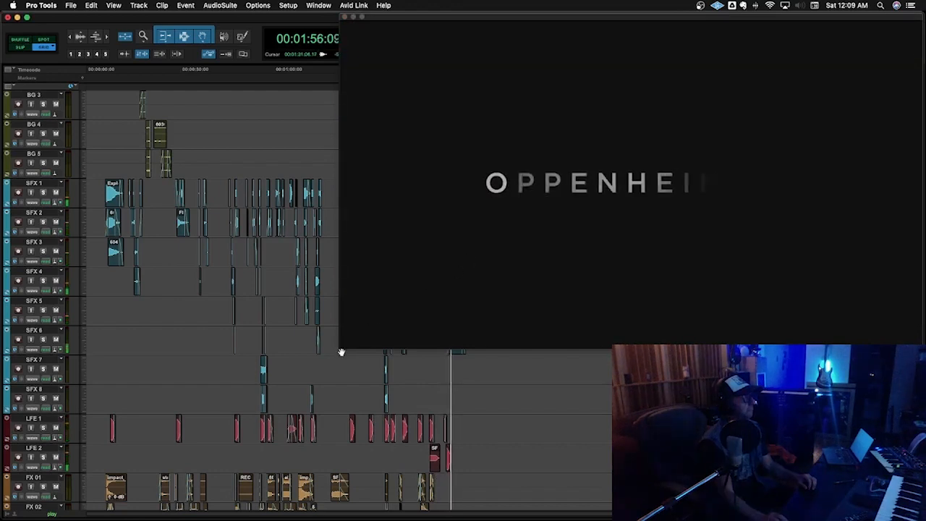
Step: Shrink the video window to uncover more of the timeline and stop the full playback after the title card
left_click_drag(341, 351, 511, 244)
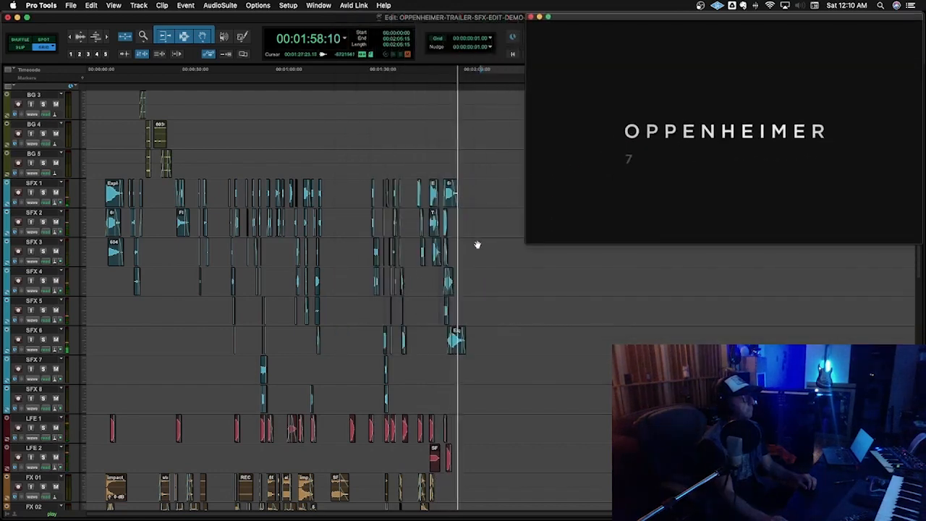
left_click(478, 187)
key("r")
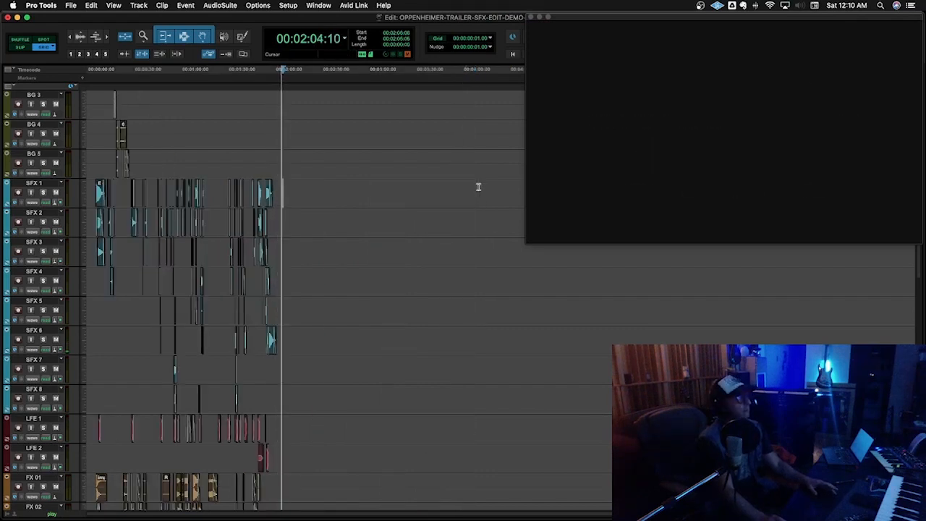
key("space")
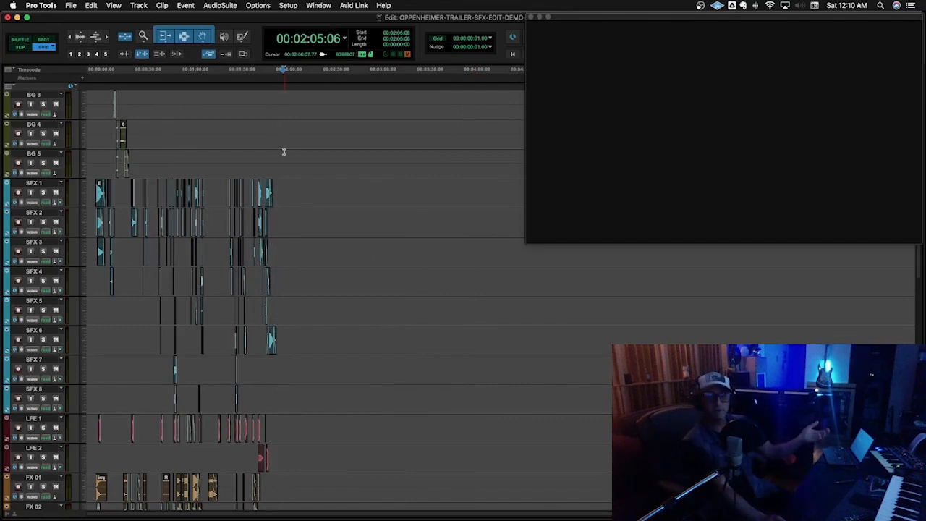